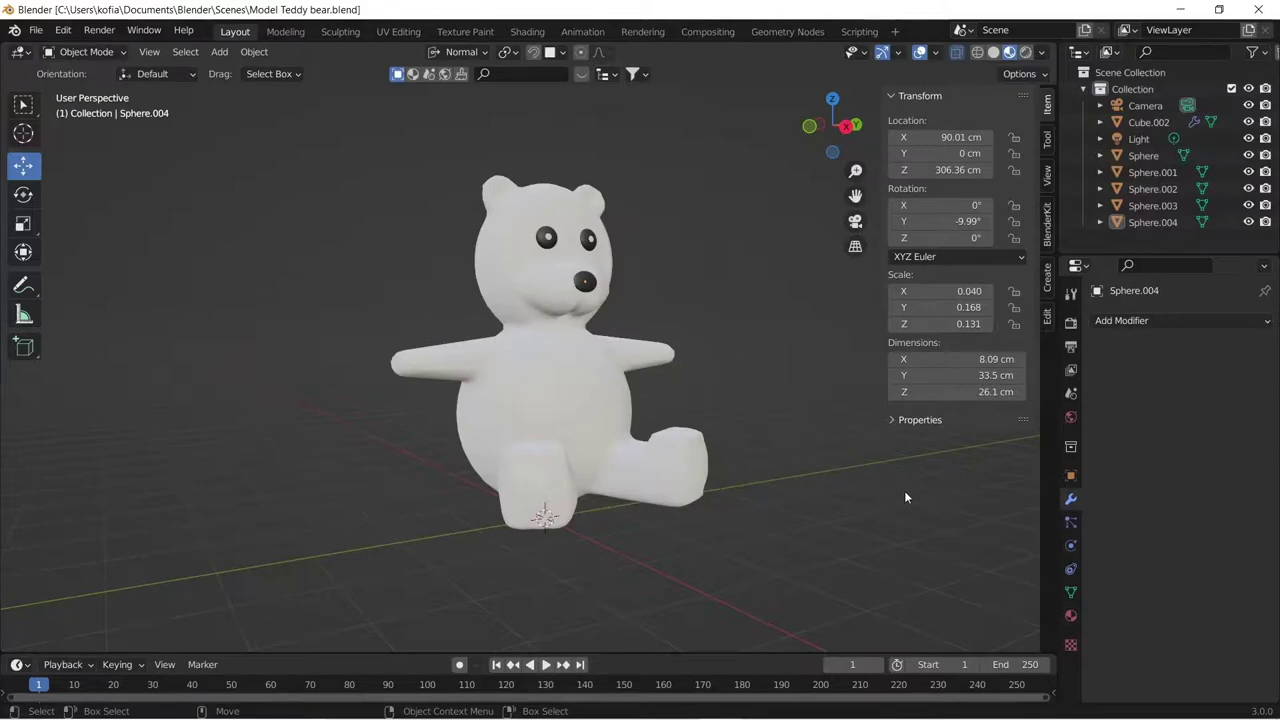
- Select the bear's body object Cube.002 and enter Edit Mode
{"action": "mouse_move", "coordinate": [584, 339]}
{"action": "middle_mouse_down"}
{"action": "mouse_move", "coordinate": [586, 364]}
{"action": "mouse_move", "coordinate": [600, 343]}
{"action": "mouse_move", "coordinate": [520, 354]}
{"action": "mouse_move", "coordinate": [603, 380]}
{"action": "mouse_move", "coordinate": [617, 370]}
{"action": "mouse_move", "coordinate": [540, 298]}
{"action": "mouse_move", "coordinate": [483, 346]}
{"action": "mouse_move", "coordinate": [534, 366]}
{"action": "mouse_move", "coordinate": [577, 360]}
{"action": "mouse_move", "coordinate": [590, 340]}
{"action": "mouse_move", "coordinate": [491, 369]}
{"action": "mouse_move", "coordinate": [544, 374]}
{"action": "mouse_move", "coordinate": [439, 358]}
{"action": "mouse_move", "coordinate": [563, 407]}
{"action": "mouse_move", "coordinate": [560, 374]}
{"action": "mouse_move", "coordinate": [588, 358]}
{"action": "middle_mouse_up"}
{"action": "scroll", "coordinate": [557, 360], "scroll_direction": "up", "scroll_amount": 3}
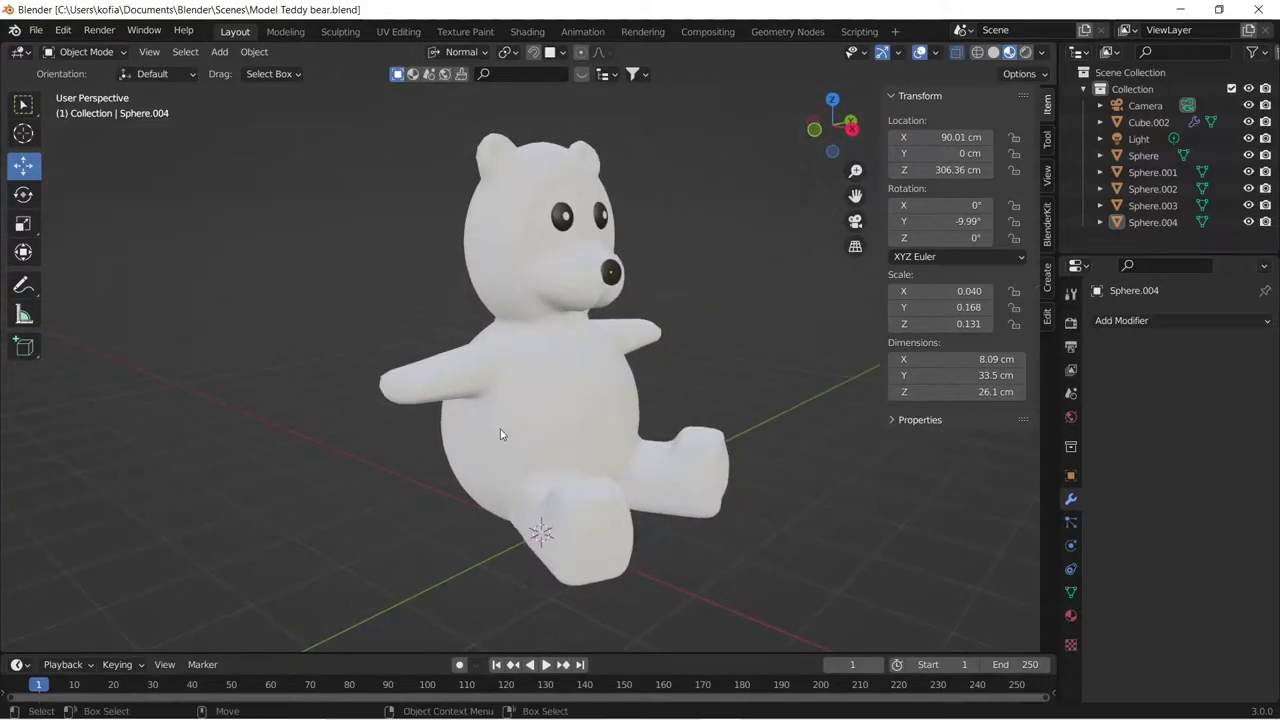
{"action": "middle_click_drag", "start_coordinate": [515, 509], "coordinate": [580, 374]}
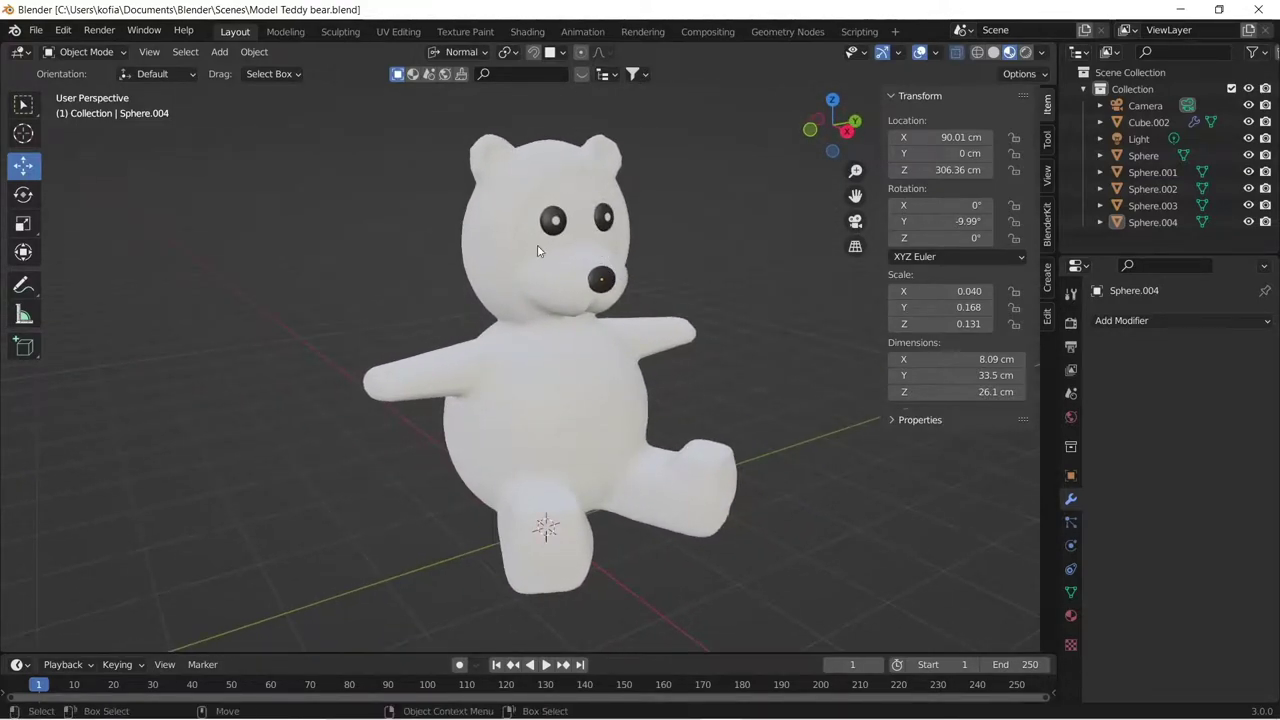
{"action": "middle_click_drag", "start_coordinate": [563, 371], "coordinate": [433, 449]}
{"action": "left_click", "coordinate": [548, 452]}
{"action": "key", "text": "Tab"}
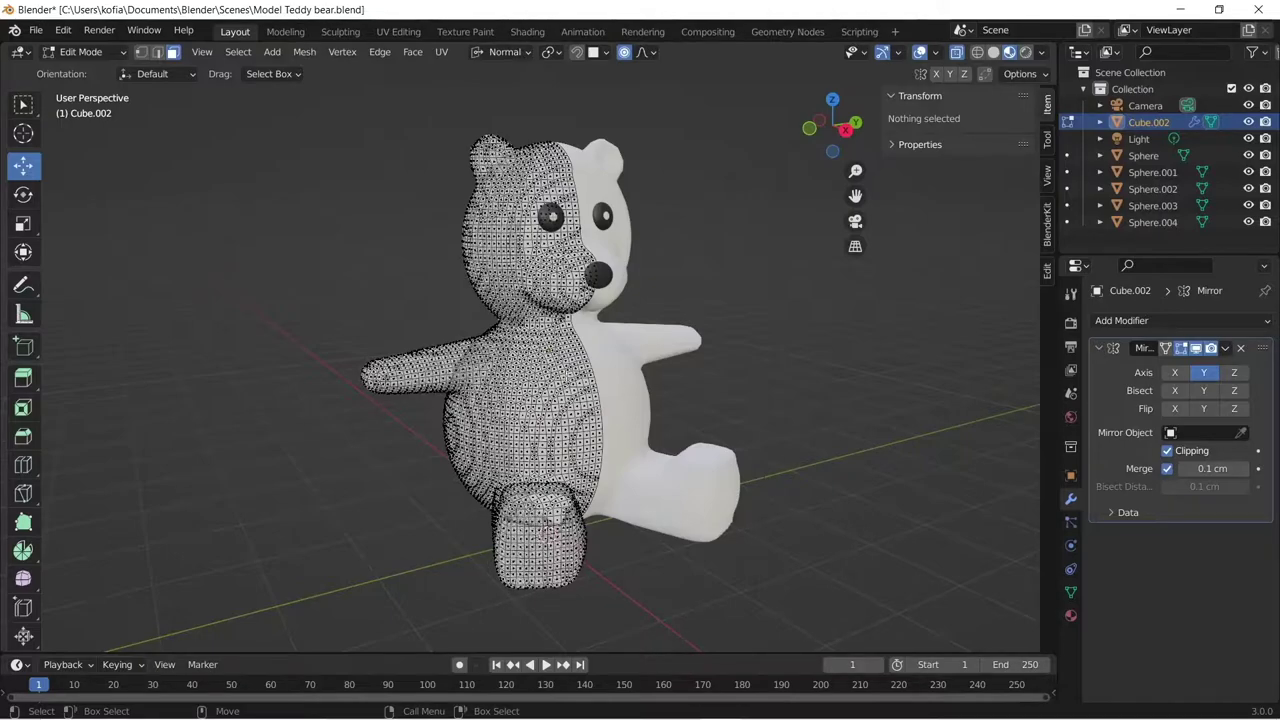
- Orbit around the bear in Edit Mode to inspect the mirrored body mesh from the front and side
{"action": "middle_click_drag", "start_coordinate": [560, 400], "coordinate": [510, 388]}
{"action": "middle_click_drag", "start_coordinate": [547, 222], "coordinate": [549, 220]}
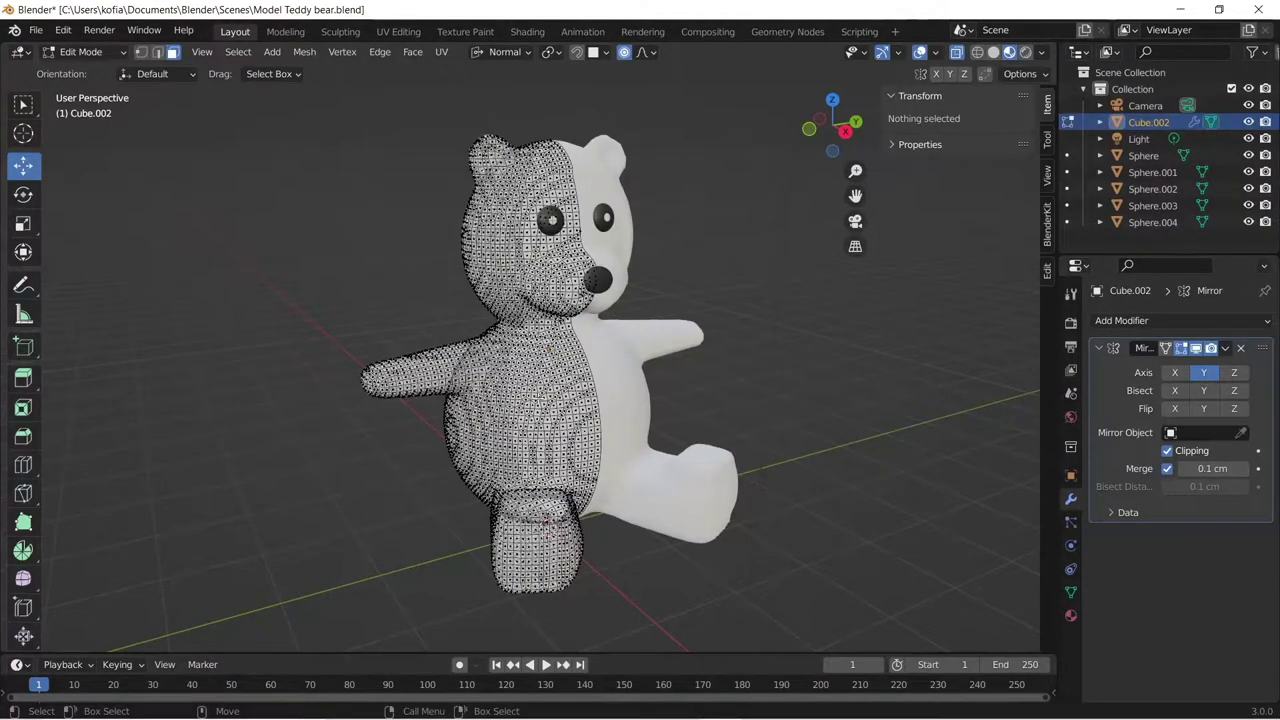
{"action": "middle_click_drag", "start_coordinate": [480, 440], "coordinate": [536, 440]}
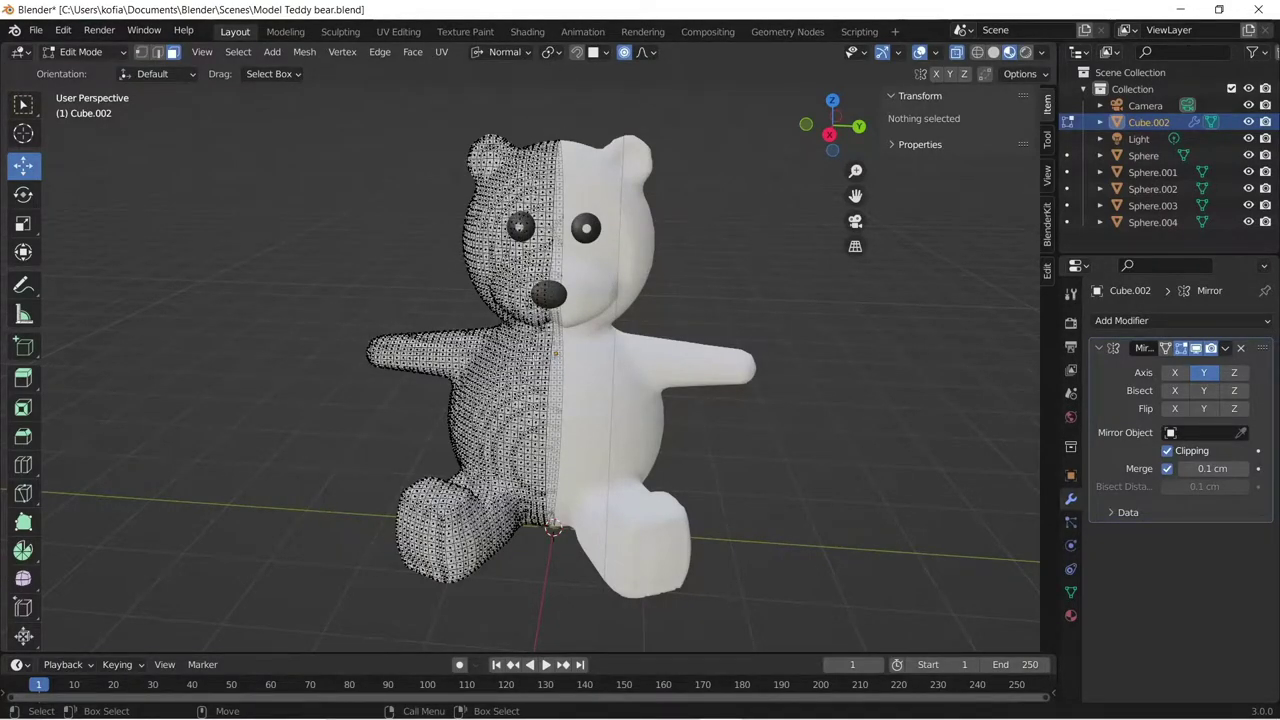
{"action": "mouse_move", "coordinate": [538, 430]}
{"action": "middle_mouse_down"}
{"action": "mouse_move", "coordinate": [565, 425]}
{"action": "mouse_move", "coordinate": [536, 414]}
{"action": "middle_mouse_up"}
{"action": "scroll", "coordinate": [565, 425], "scroll_direction": "down", "scroll_amount": 2}
{"action": "scroll", "coordinate": [533, 420], "scroll_direction": "up", "scroll_amount": 3}
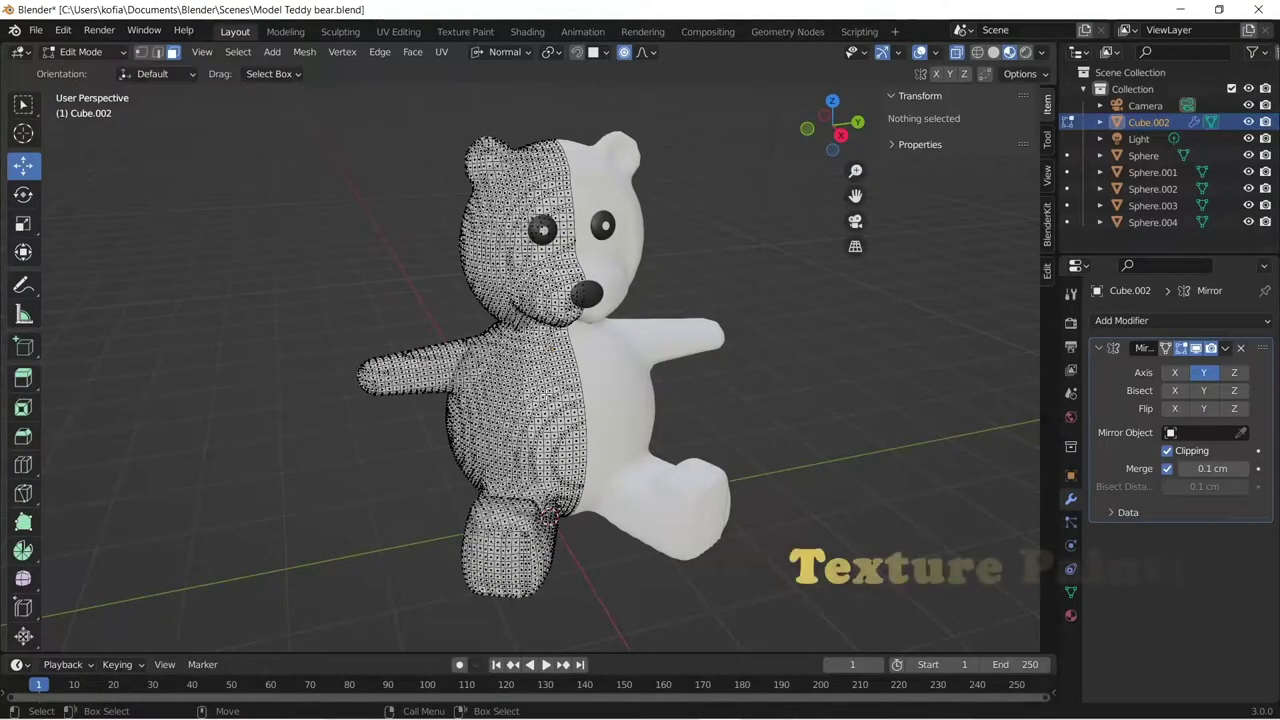
{"action": "middle_click_drag", "start_coordinate": [536, 414], "coordinate": [526, 417]}
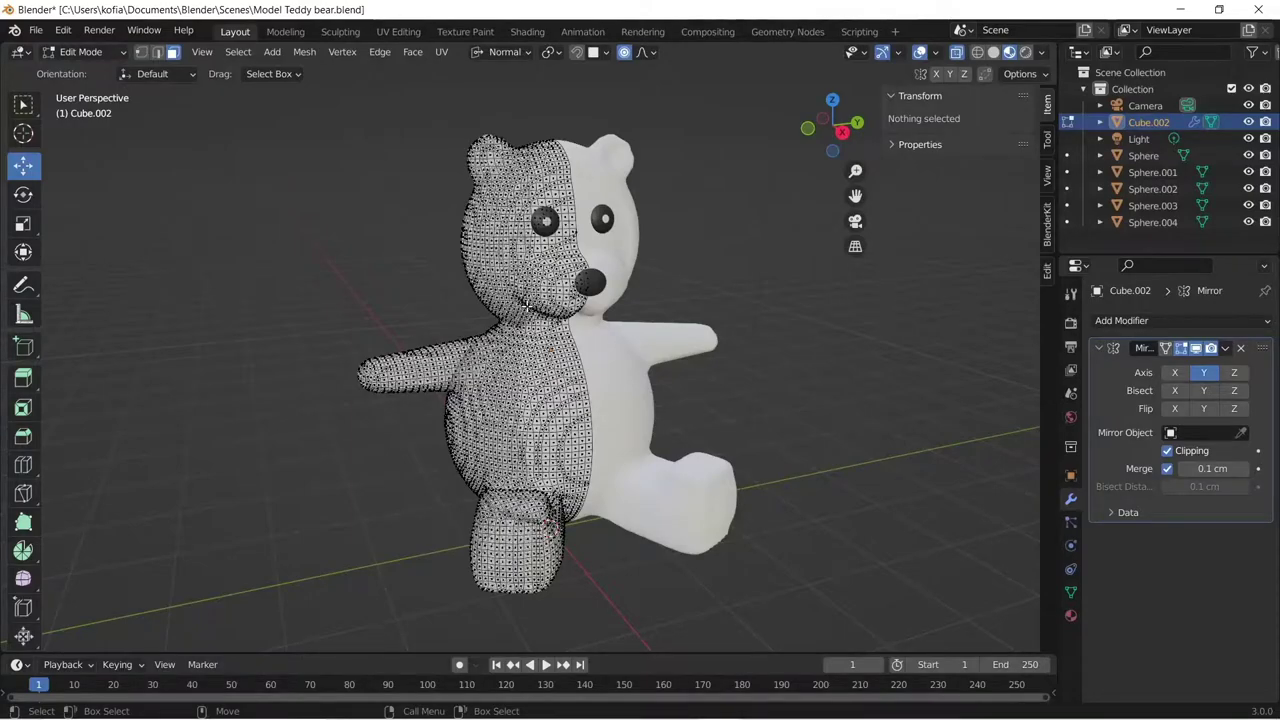
{"action": "mouse_move", "coordinate": [525, 310]}
{"action": "middle_mouse_down"}
{"action": "mouse_move", "coordinate": [503, 316]}
{"action": "mouse_move", "coordinate": [545, 305]}
{"action": "middle_mouse_up"}
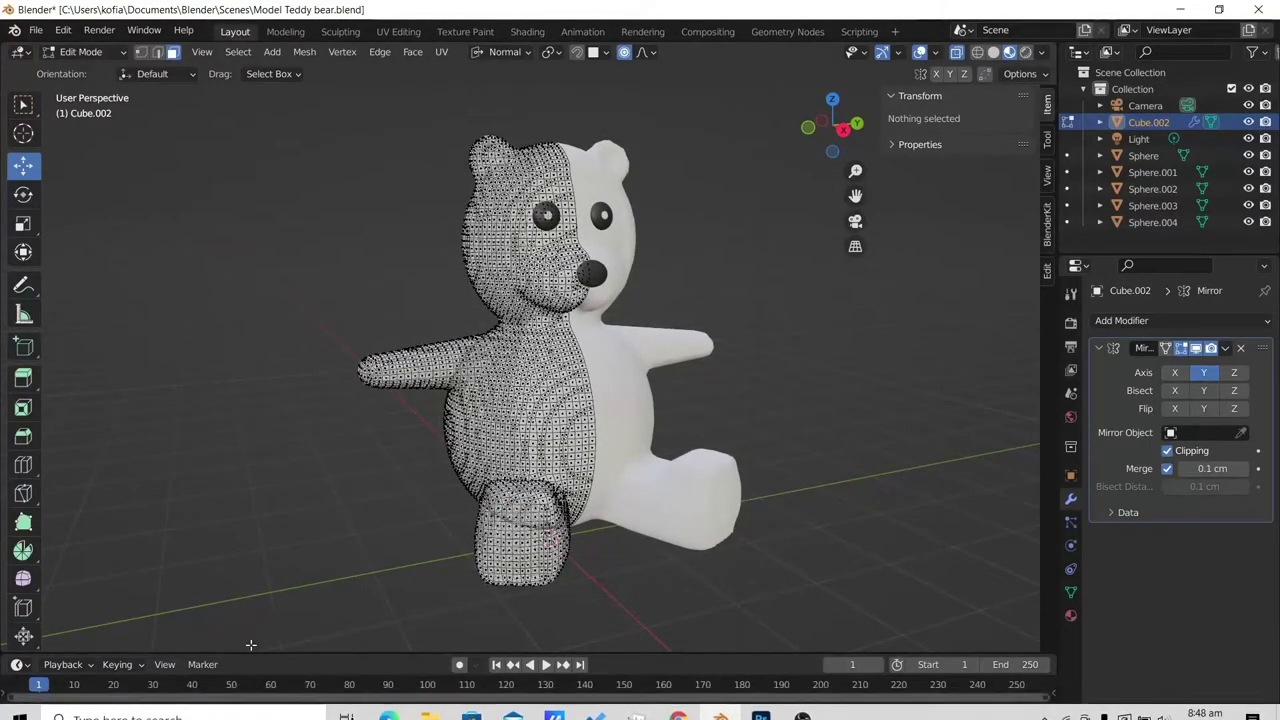
- Enlarge the bottom timeline area and turn it into an Image Editor
{"action": "left_click_drag", "start_coordinate": [249, 653], "coordinate": [249, 440]}
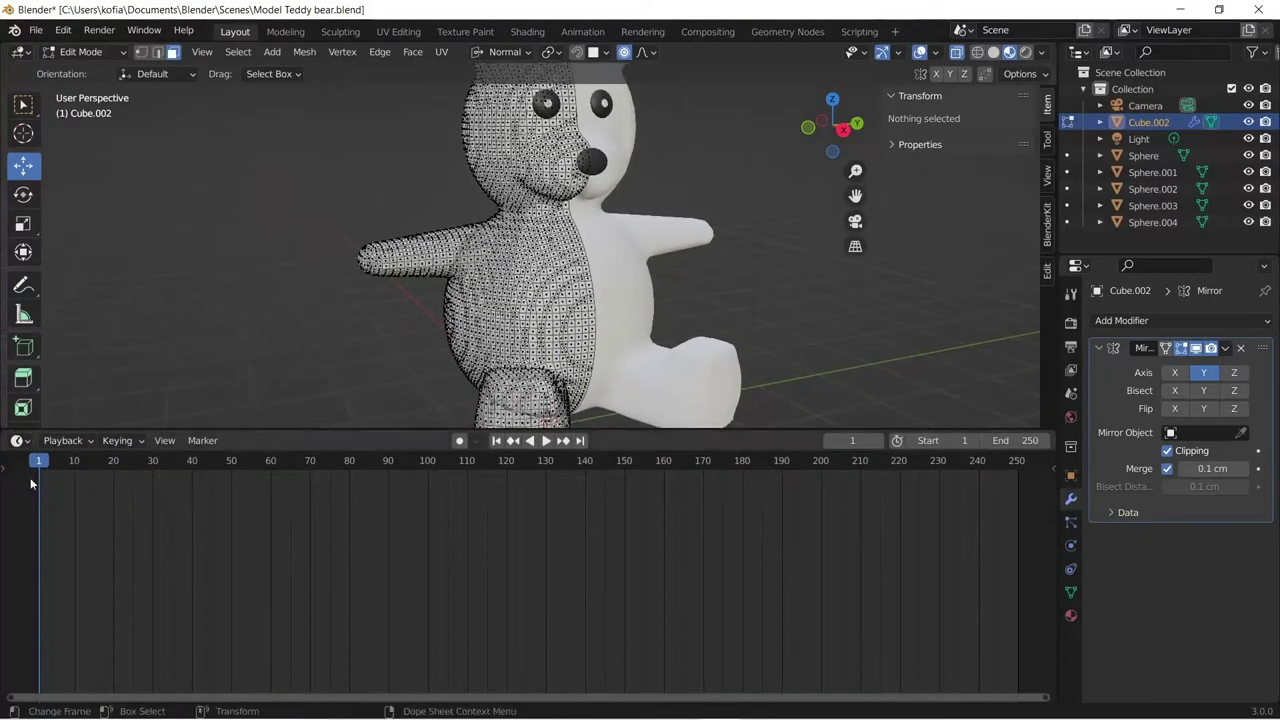
{"action": "left_click", "coordinate": [20, 440]}
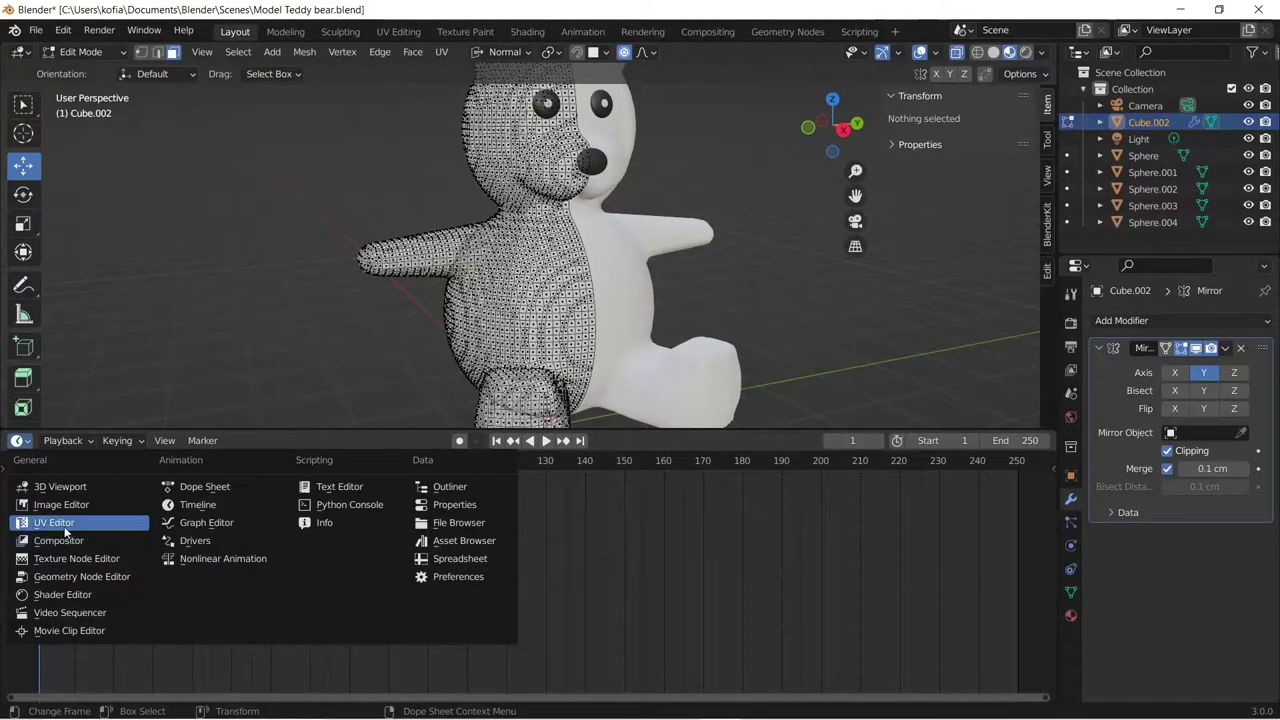
{"action": "left_click", "coordinate": [61, 504]}
{"action": "scroll", "coordinate": [550, 181], "scroll_direction": "down", "scroll_amount": 2}
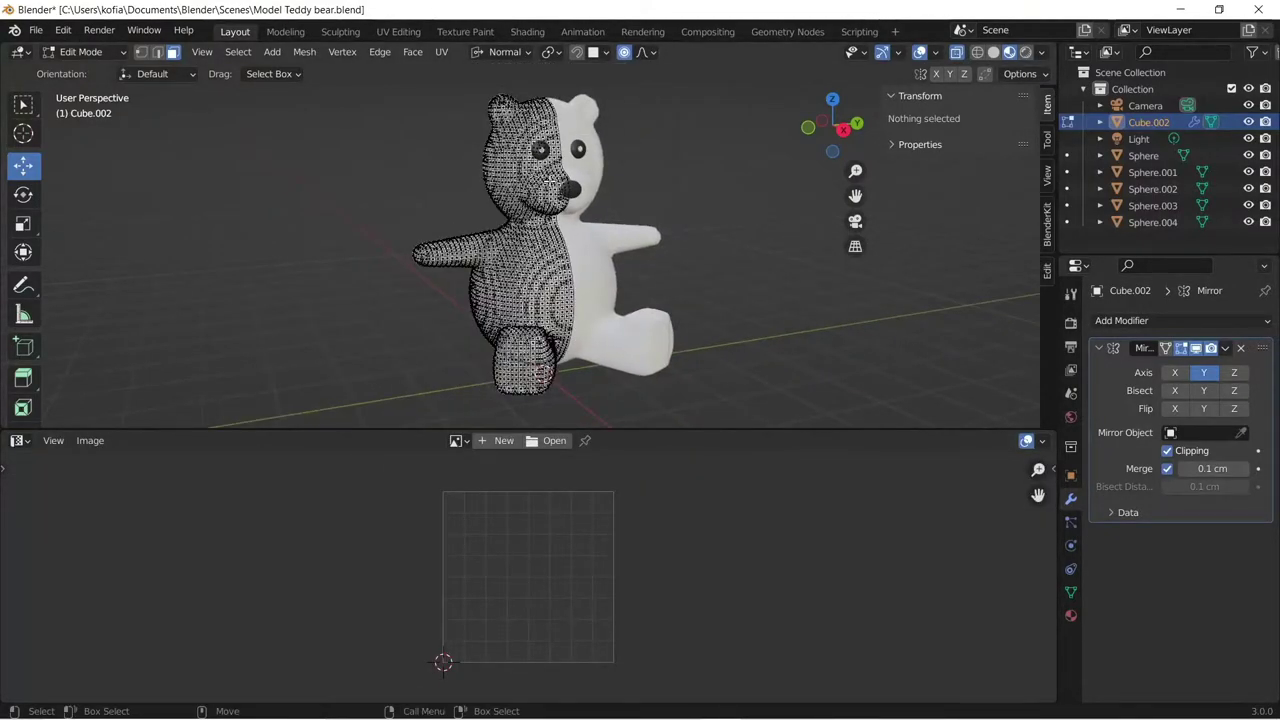
- Select the whole body mesh and create a new 1024 px image named Teddy_bear_text
{"action": "key", "text": "a"}
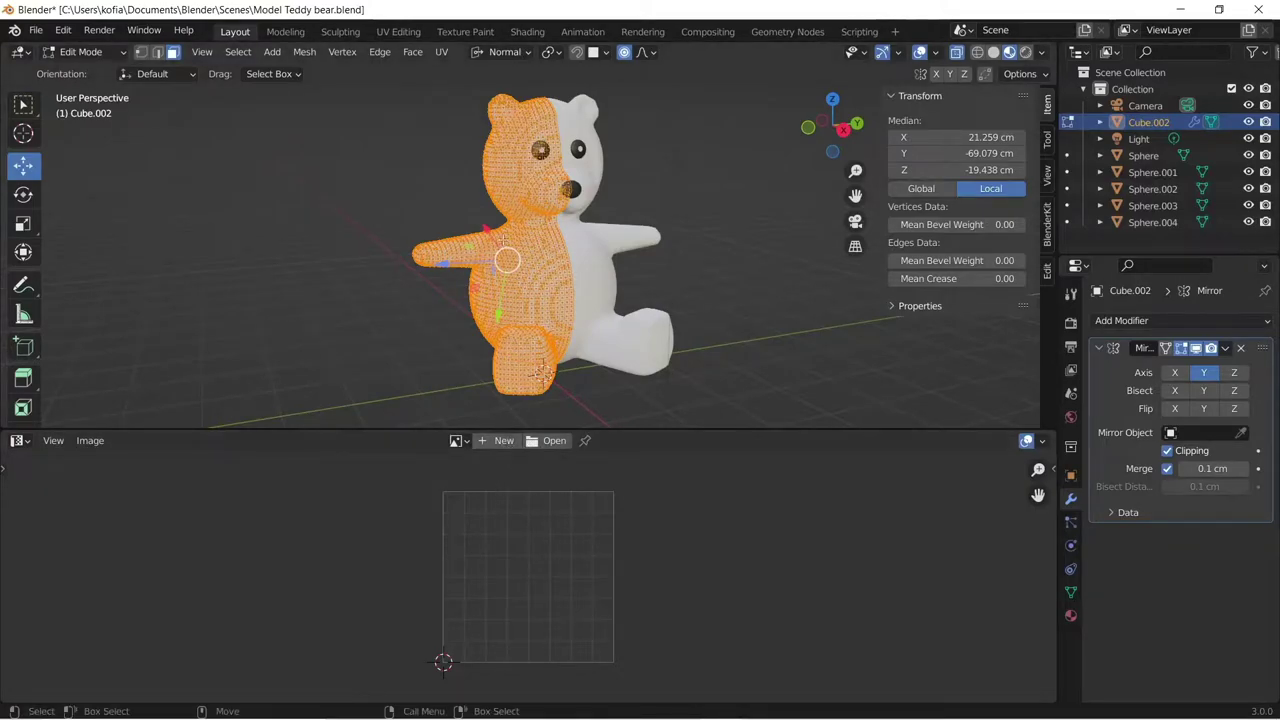
{"action": "left_click", "coordinate": [490, 441]}
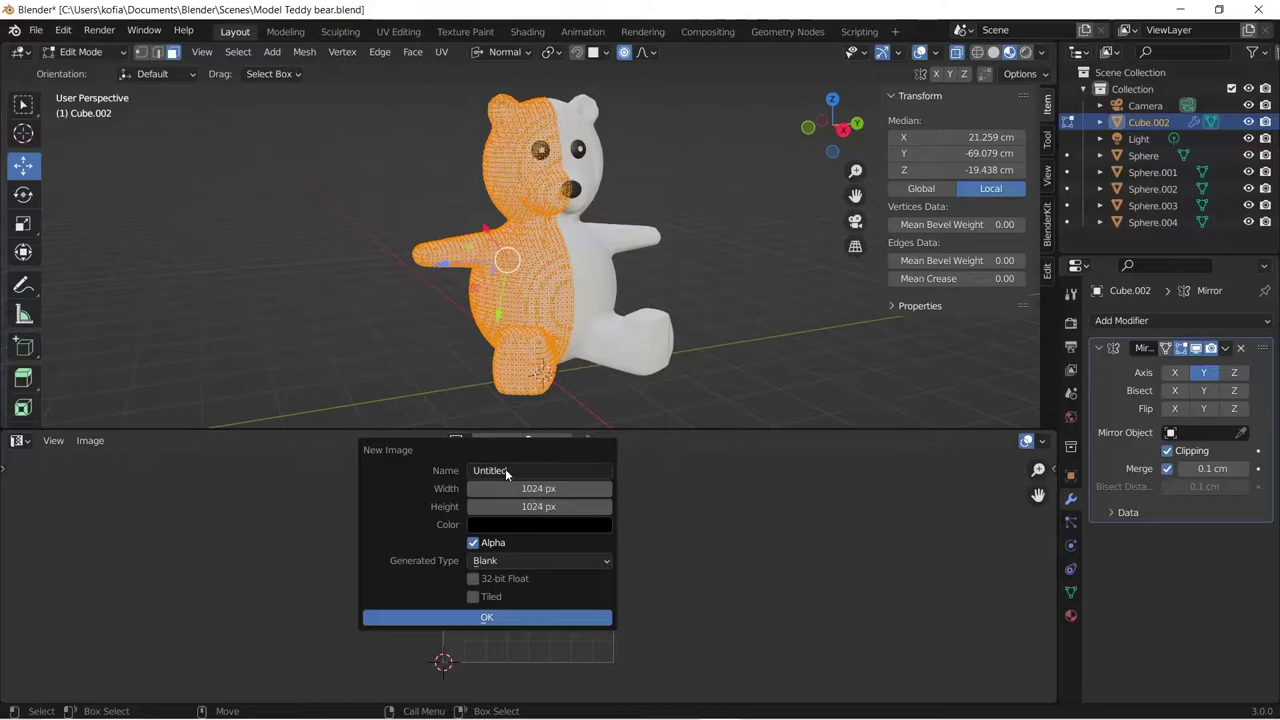
{"action": "left_click", "coordinate": [505, 469]}
{"action": "type", "text": "Teddy"}
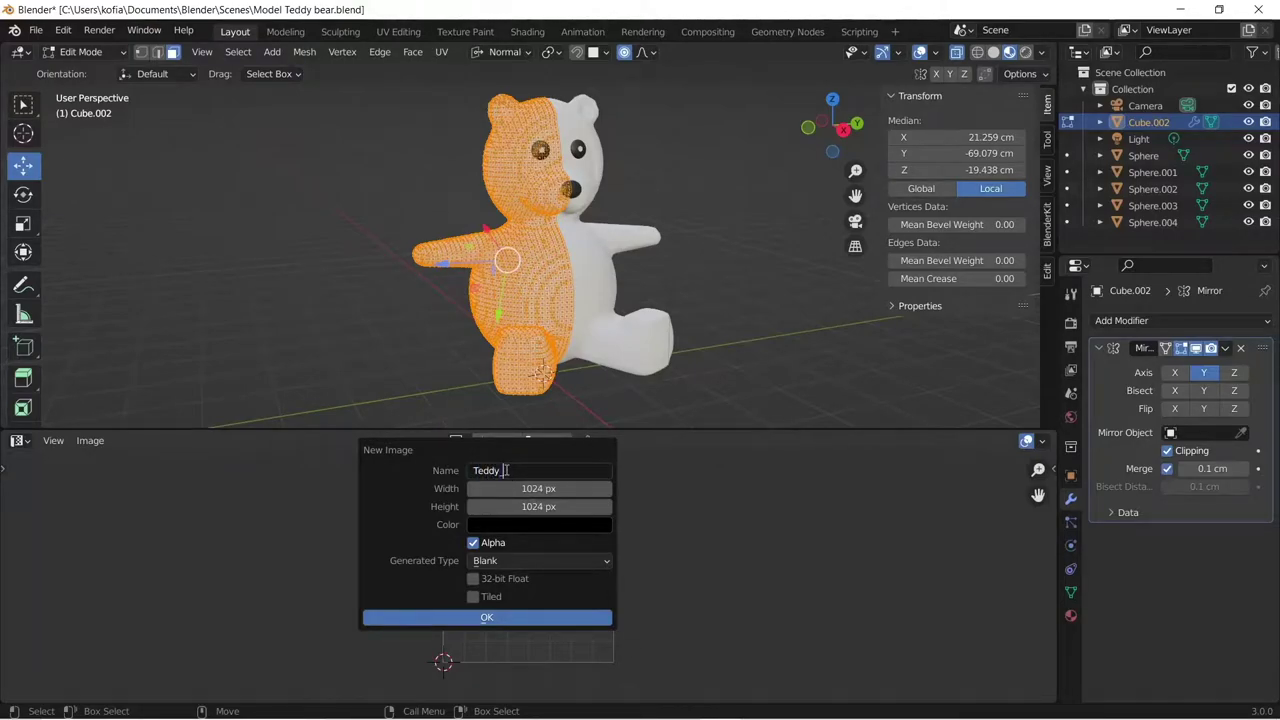
{"action": "type", "text": "_bear_text"}
{"action": "left_click", "coordinate": [505, 618]}
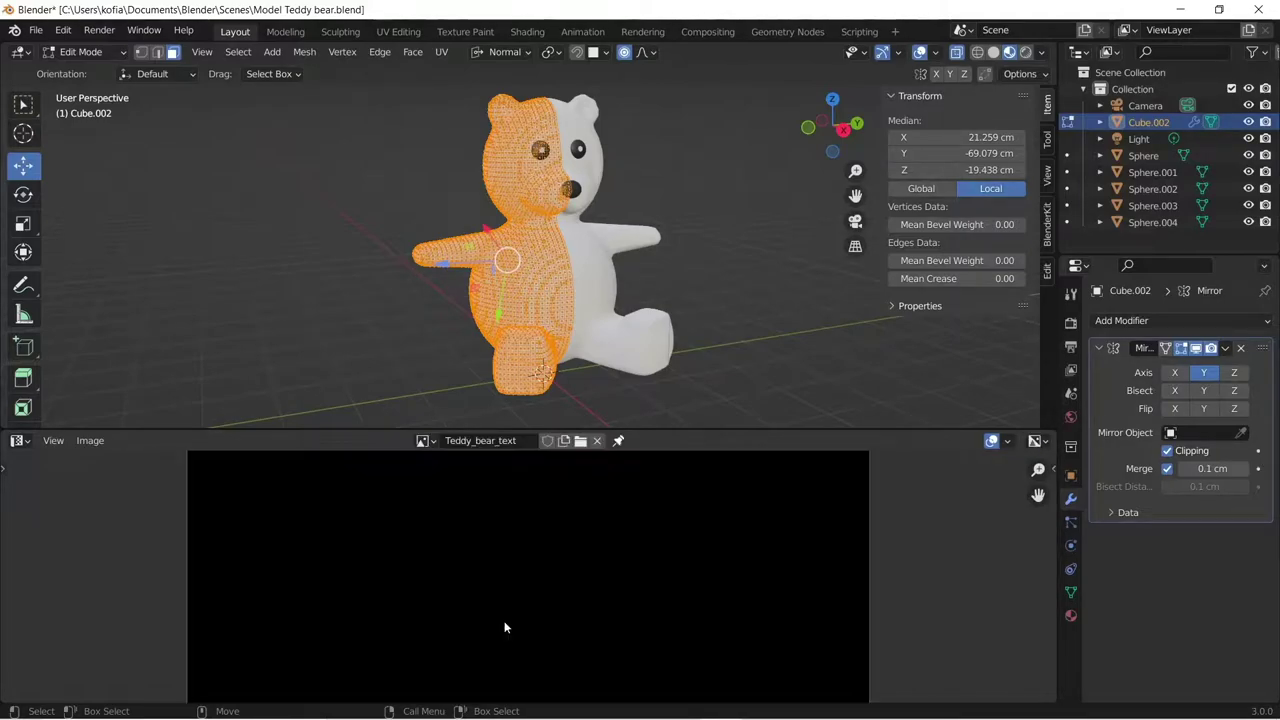
{"action": "scroll", "coordinate": [470, 572], "scroll_direction": "down", "scroll_amount": 4}
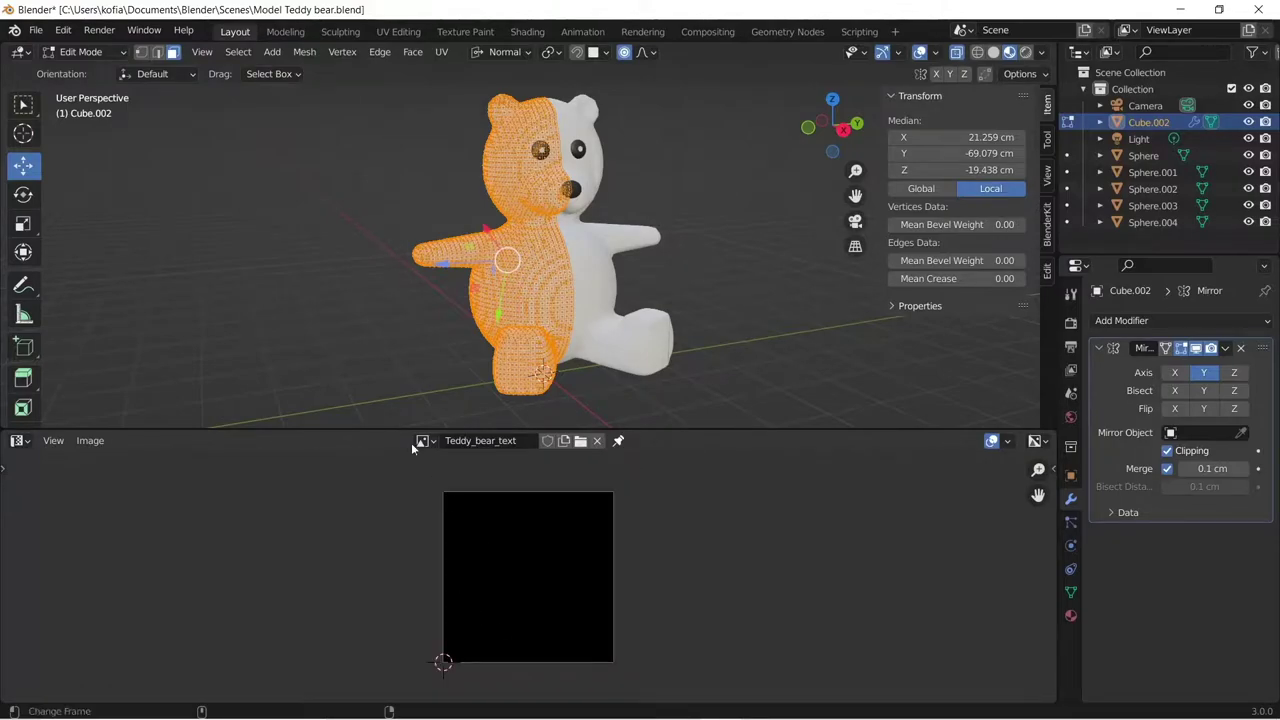
- UV-unwrap the selected body faces
{"action": "right_click", "coordinate": [340, 246]}
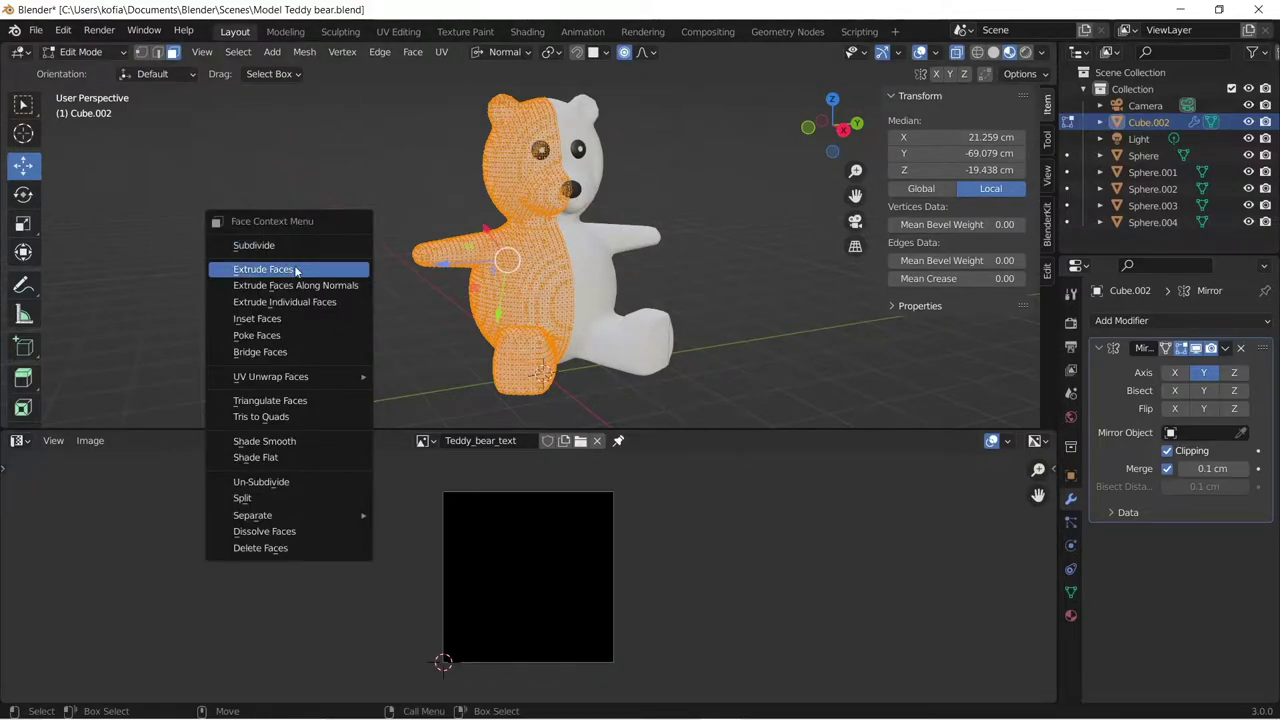
{"action": "mouse_move", "coordinate": [320, 376]}
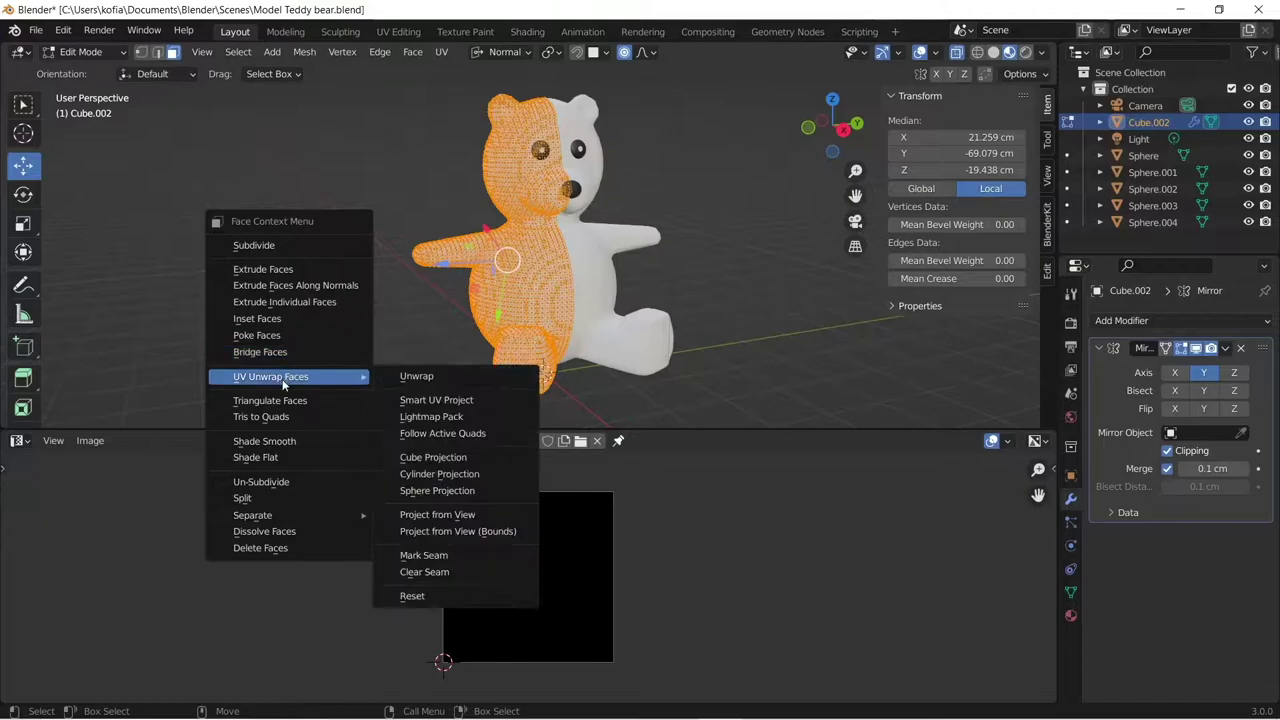
{"action": "left_click", "coordinate": [416, 378]}
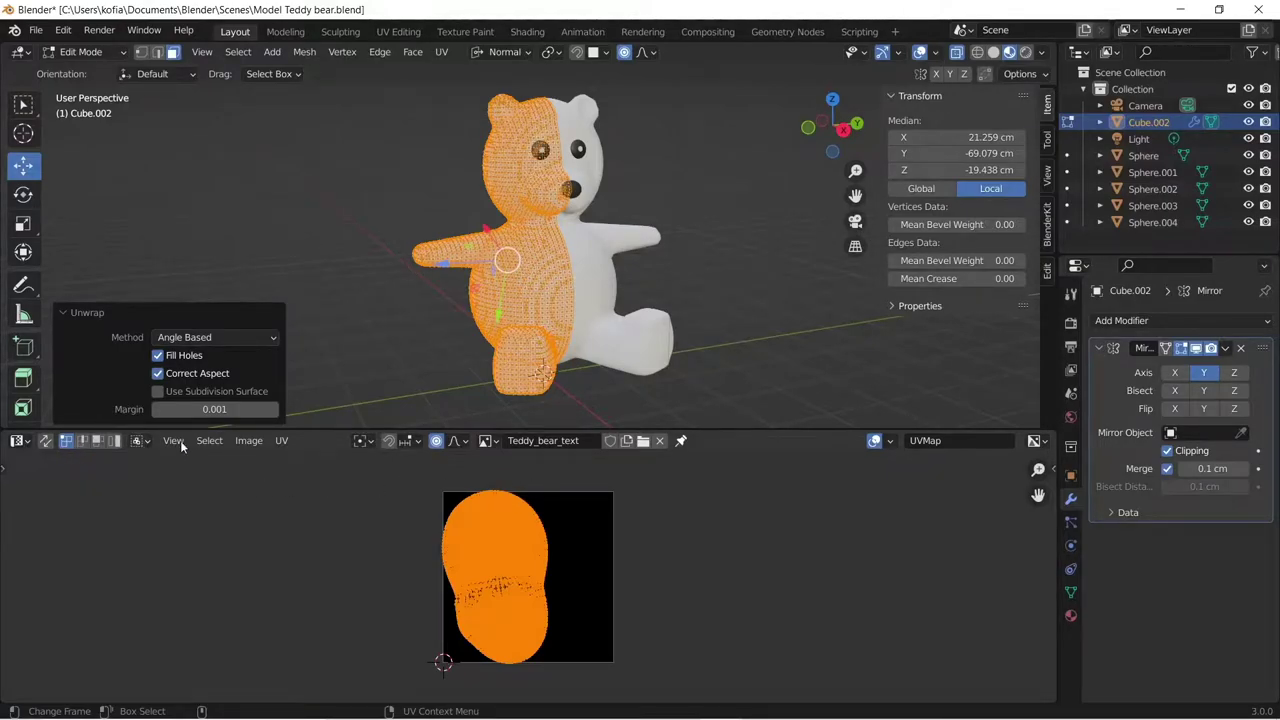
- Back in Object Mode, add a new material to the body named Teddy_Bear_Main
{"action": "left_click", "coordinate": [1071, 615]}
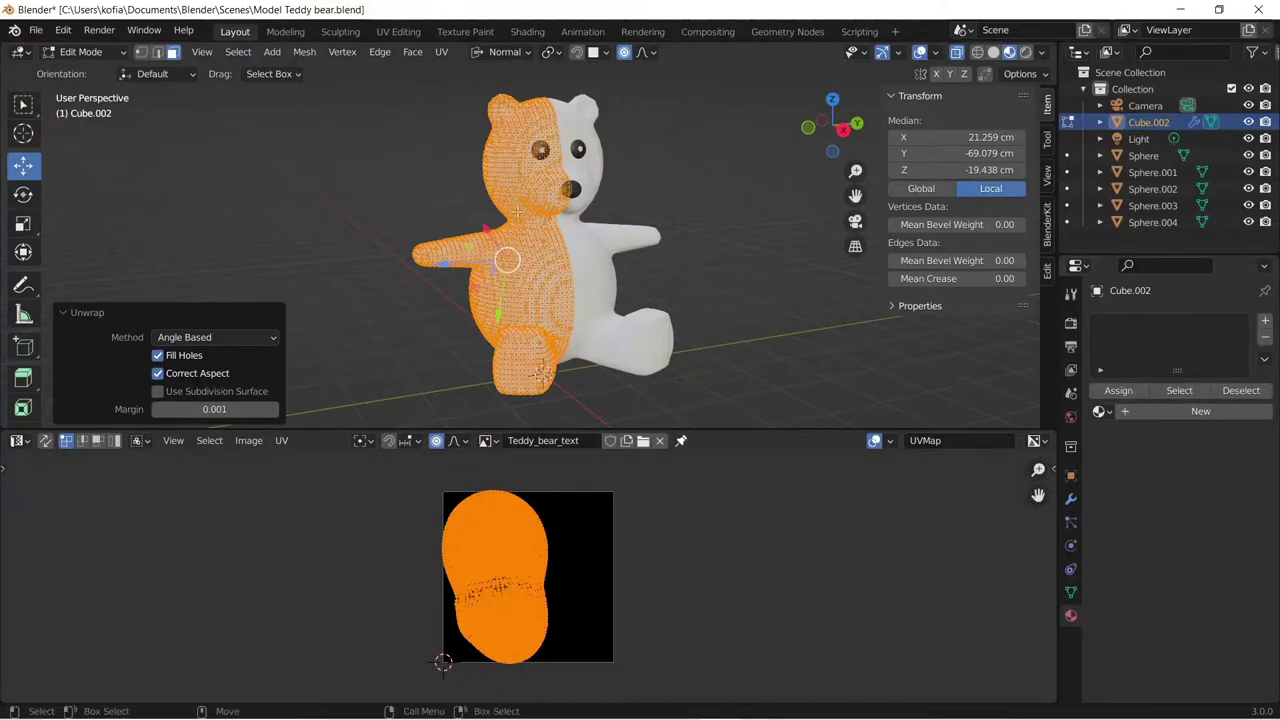
{"action": "key", "text": "Tab"}
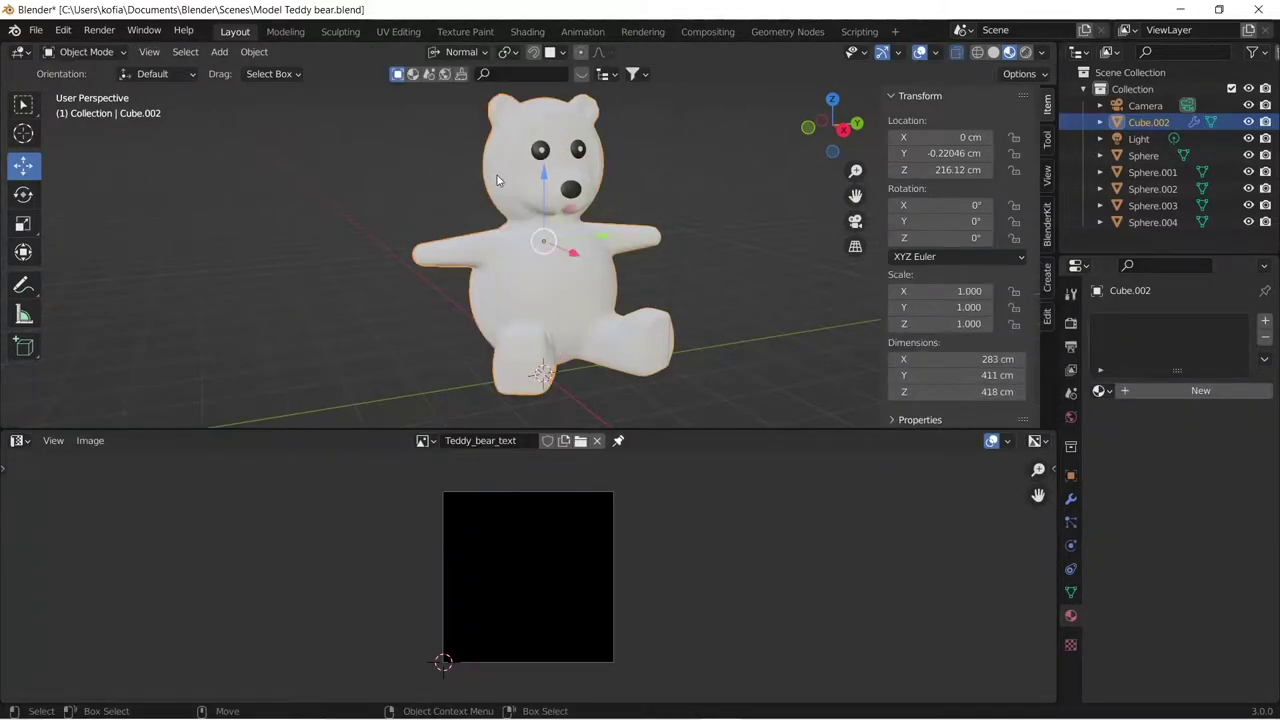
{"action": "left_click", "coordinate": [1265, 320]}
{"action": "left_click", "coordinate": [1187, 392]}
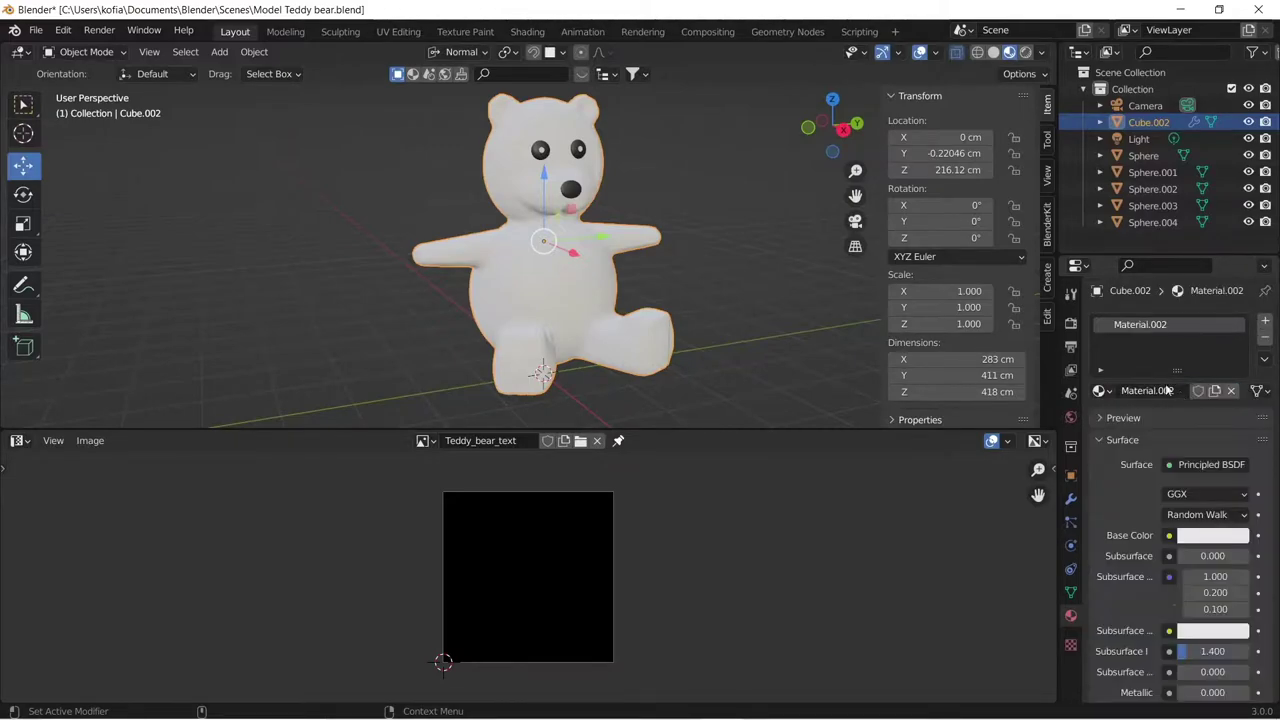
{"action": "double_click", "coordinate": [1187, 391]}
{"action": "type", "text": "T"}
{"action": "type", "text": "eddy"}
{"action": "type", "text": "_Bear"}
{"action": "type", "text": "_Main"}
{"action": "key", "text": "Return"}
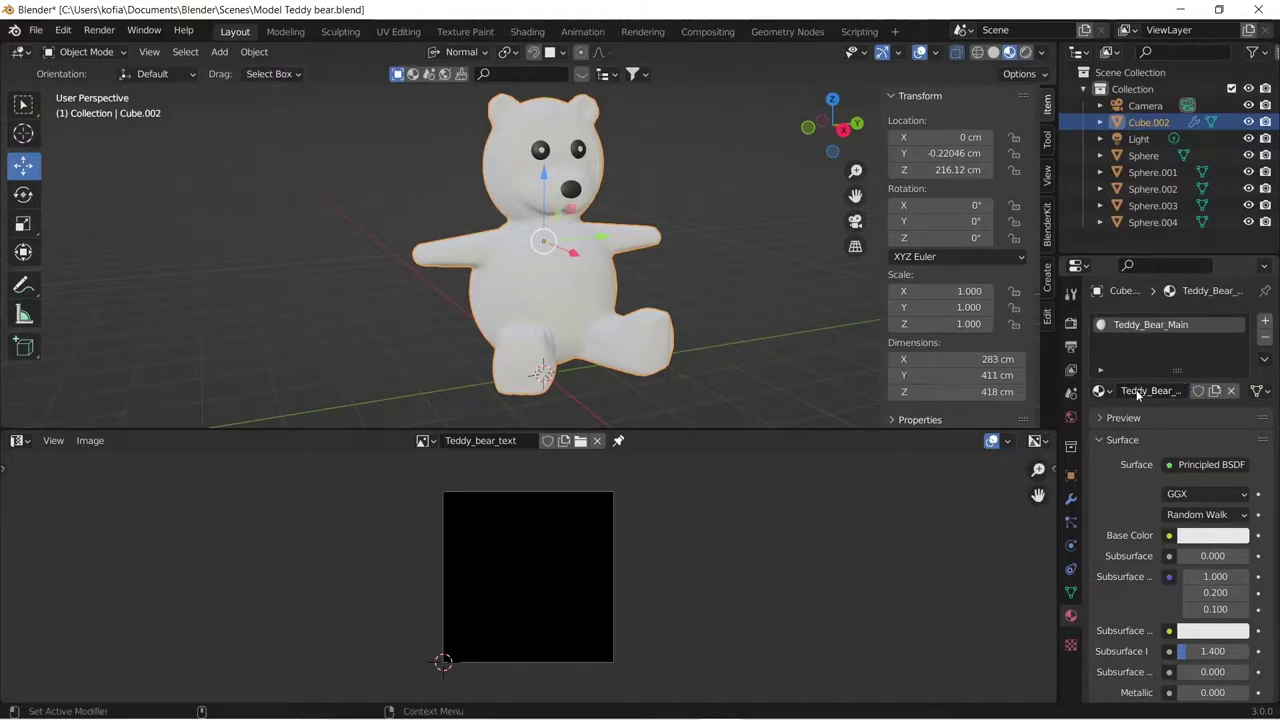
- Turn the lower area into the Shader Editor showing the bear's material nodes
{"action": "left_click", "coordinate": [17, 440]}
{"action": "left_click", "coordinate": [60, 594]}
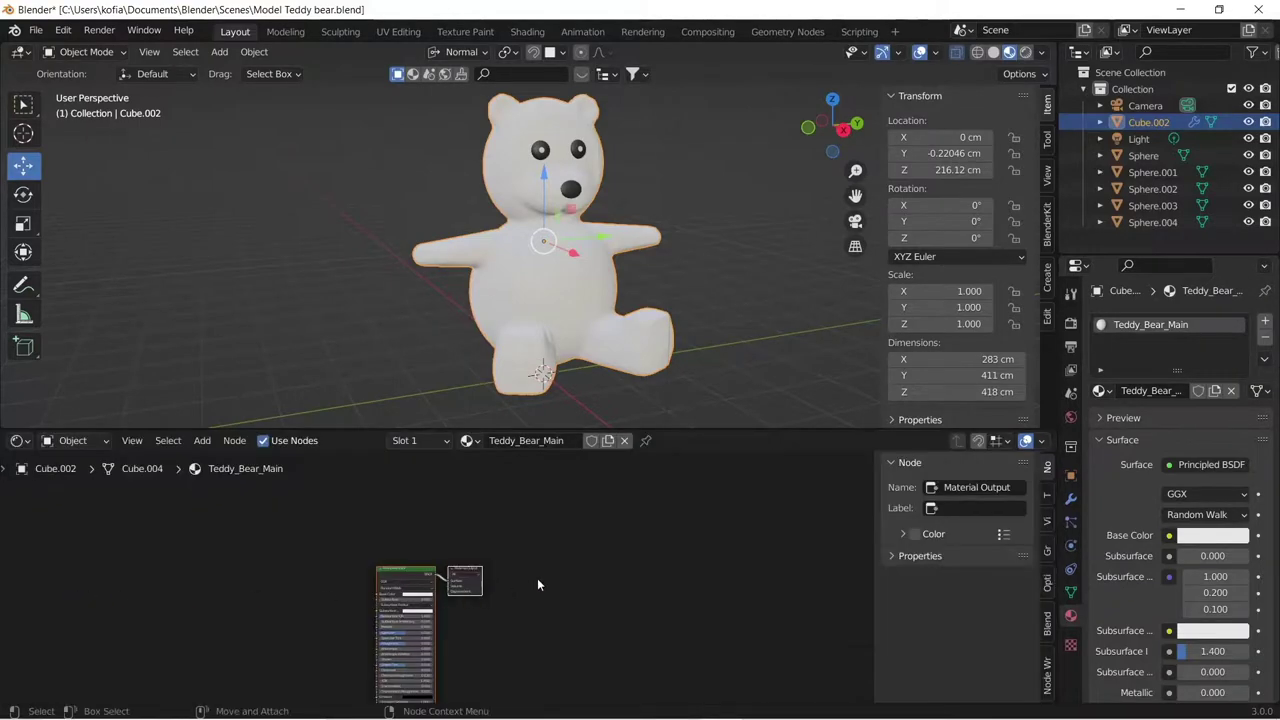
{"action": "scroll", "coordinate": [420, 580], "scroll_direction": "up", "scroll_amount": 3}
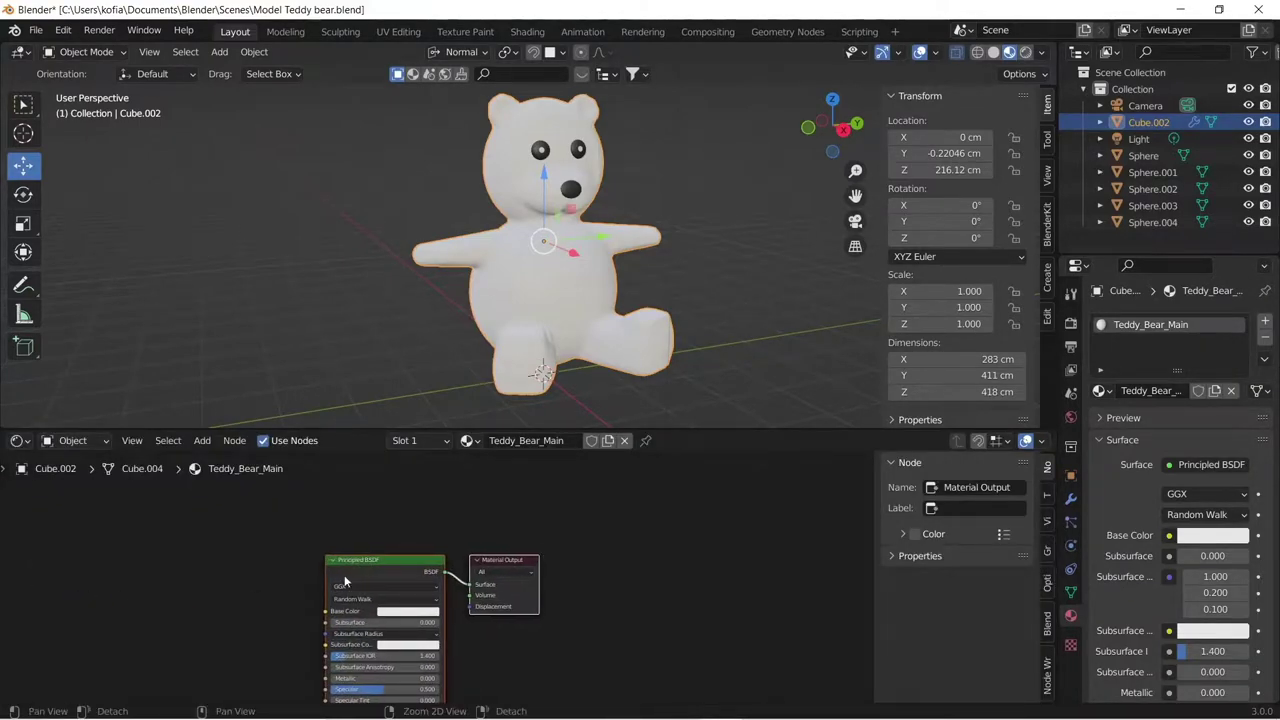
{"action": "scroll", "coordinate": [330, 600], "scroll_direction": "left", "scroll_amount": 5}
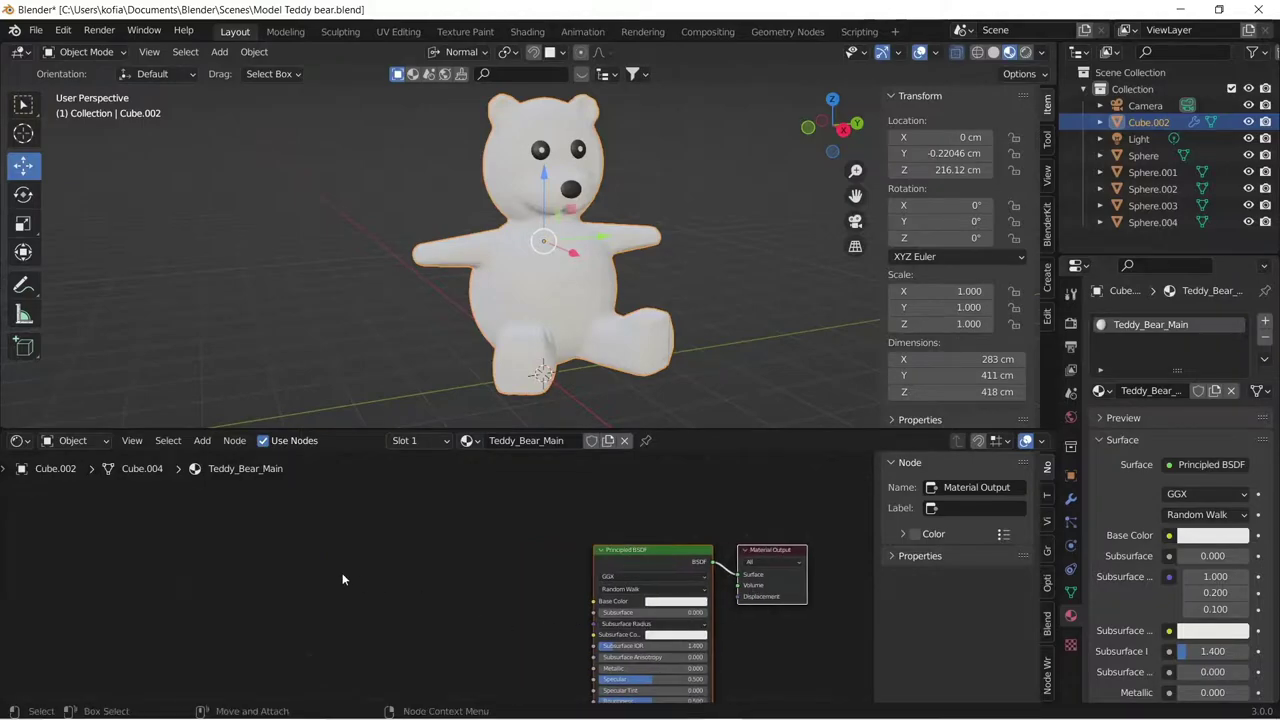
- Add an Image Texture node loading Teddy_bear_text and connect its Color to Base Color
{"action": "key", "text": "shift+a"}
{"action": "type", "text": "image texture"}
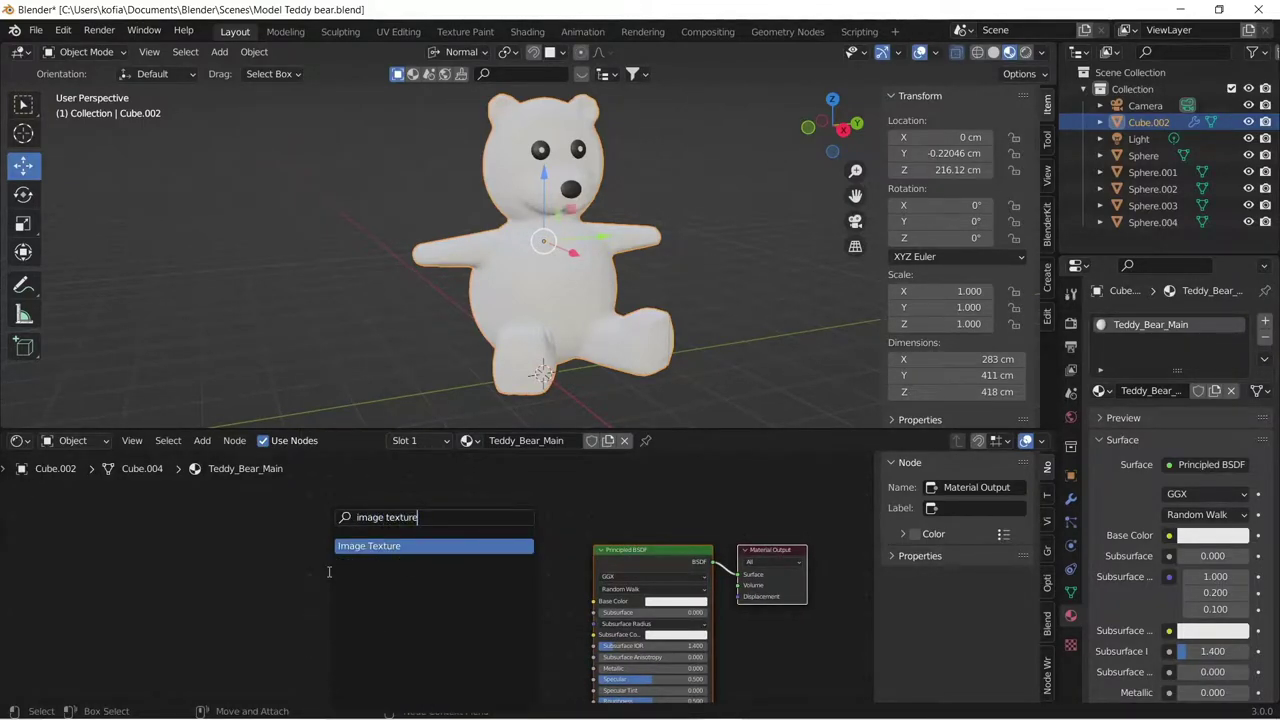
{"action": "left_click", "coordinate": [389, 545]}
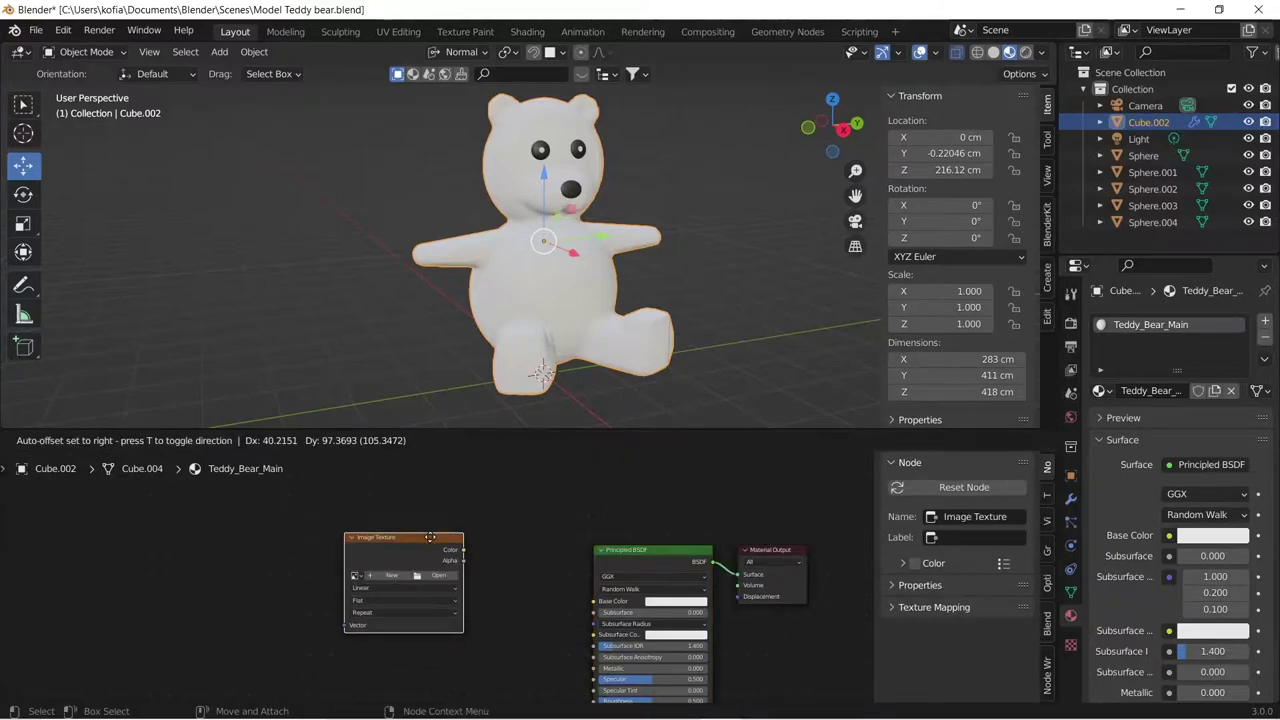
{"action": "left_click", "coordinate": [384, 552]}
{"action": "left_click", "coordinate": [355, 575]}
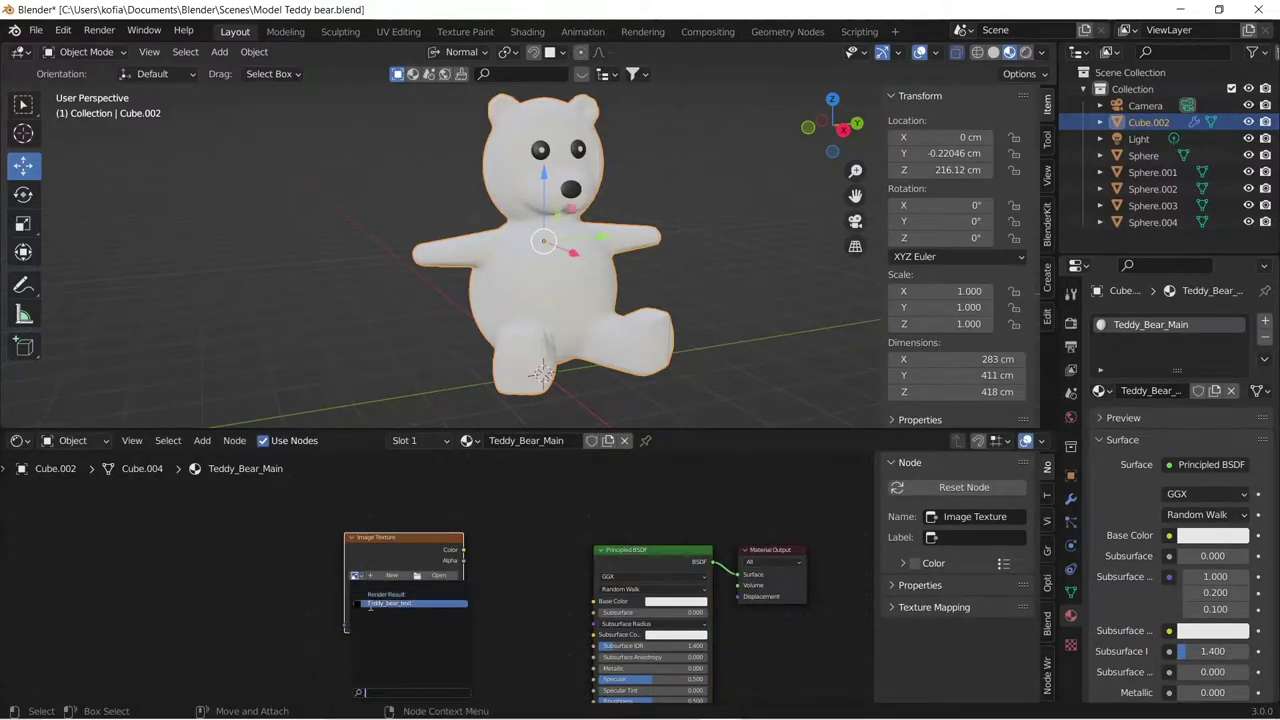
{"action": "left_click", "coordinate": [390, 603]}
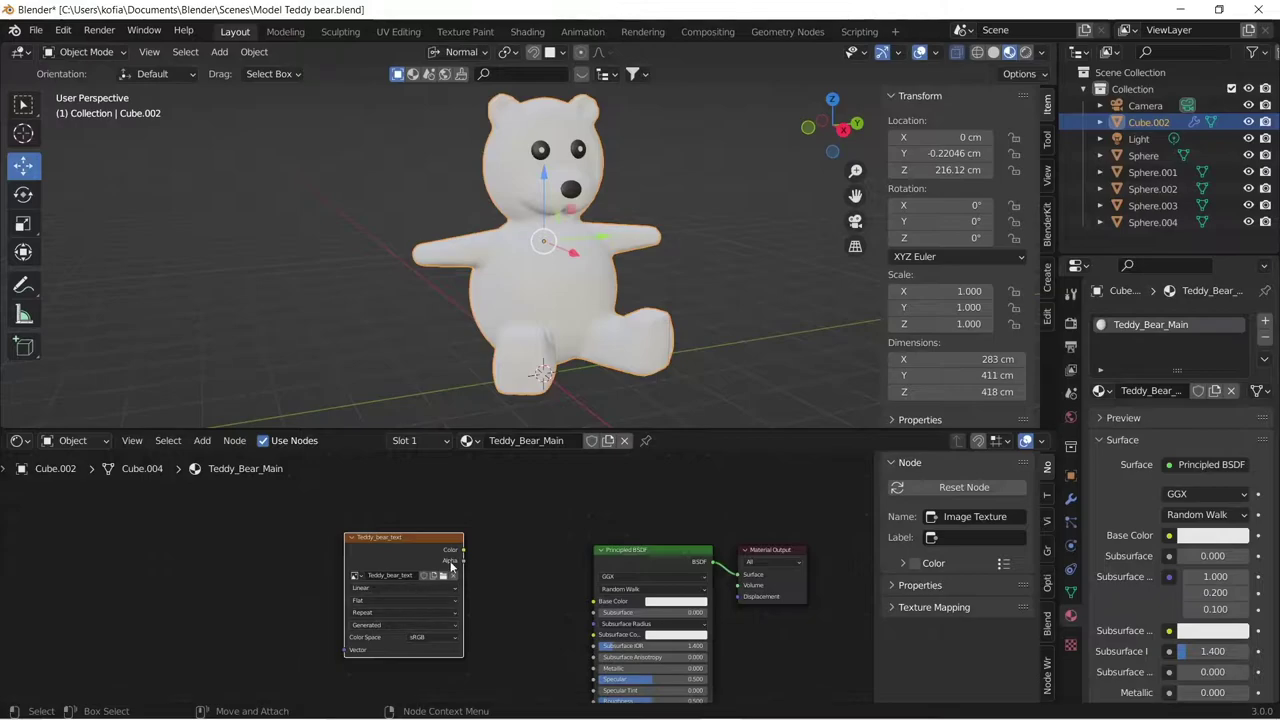
{"action": "left_click_drag", "start_coordinate": [462, 550], "coordinate": [597, 601]}
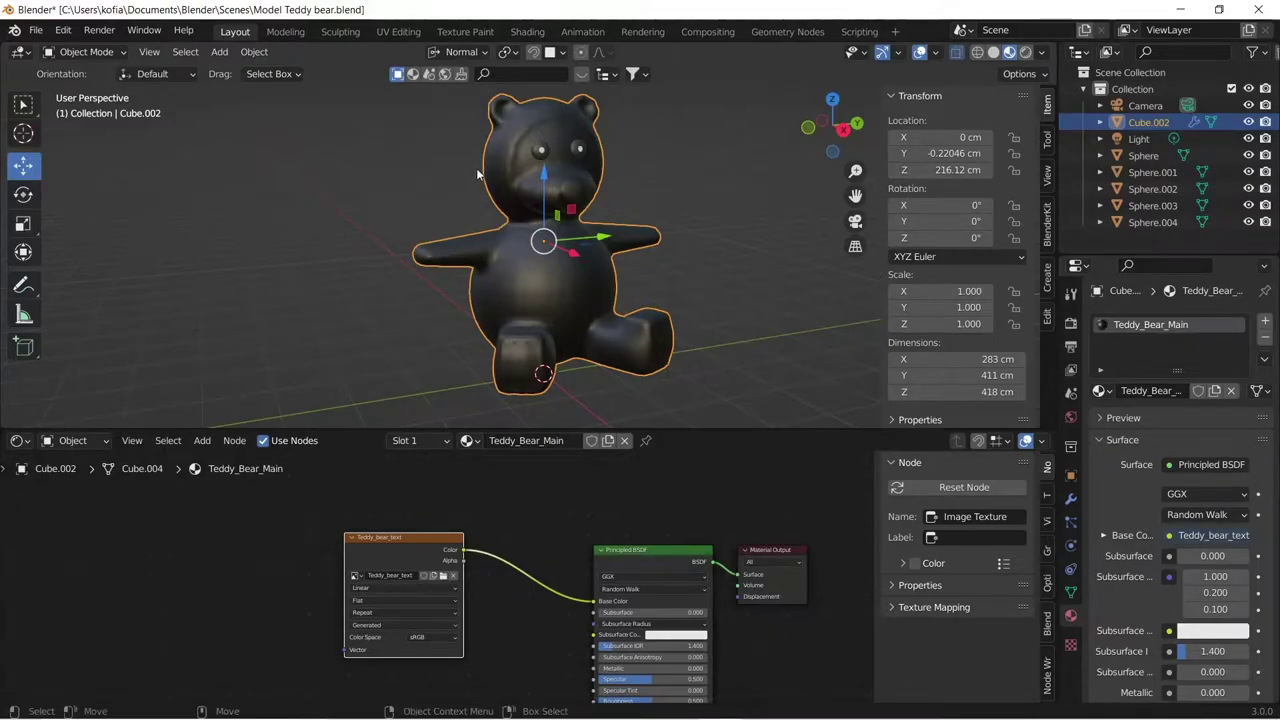
{"action": "middle_click_drag", "start_coordinate": [478, 175], "coordinate": [464, 227]}
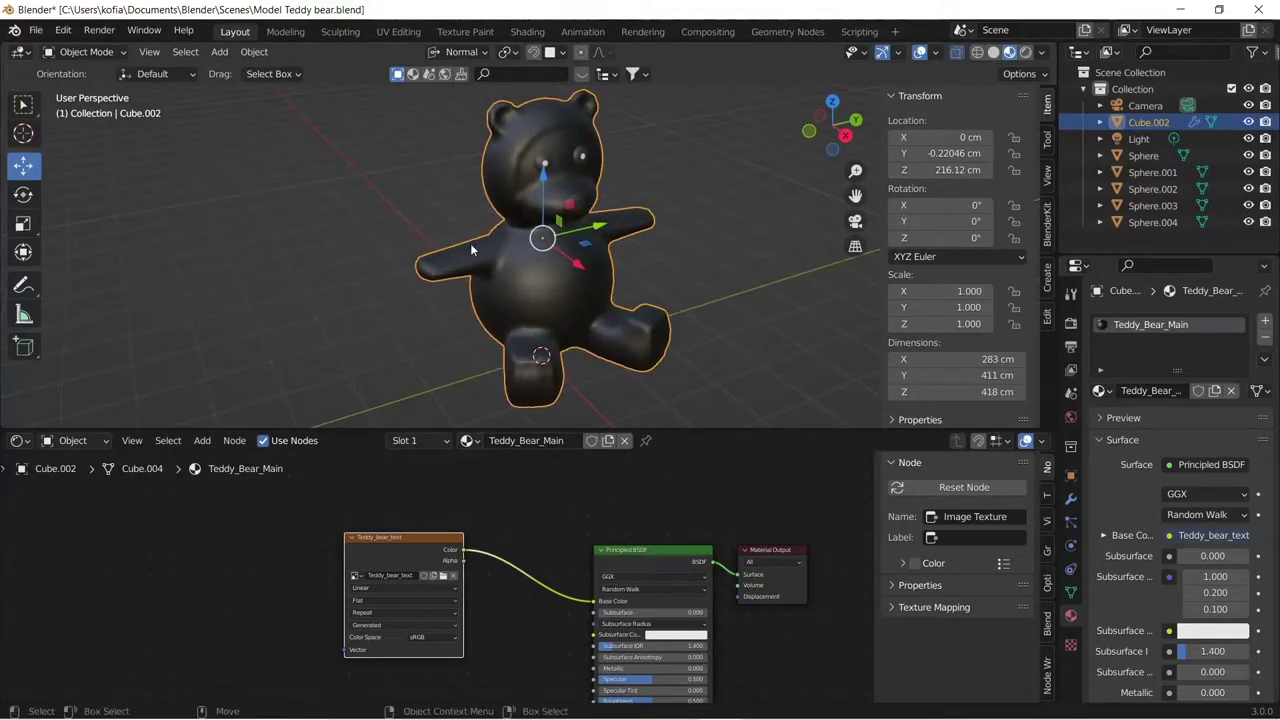
{"action": "middle_click_drag", "start_coordinate": [302, 276], "coordinate": [323, 220]}
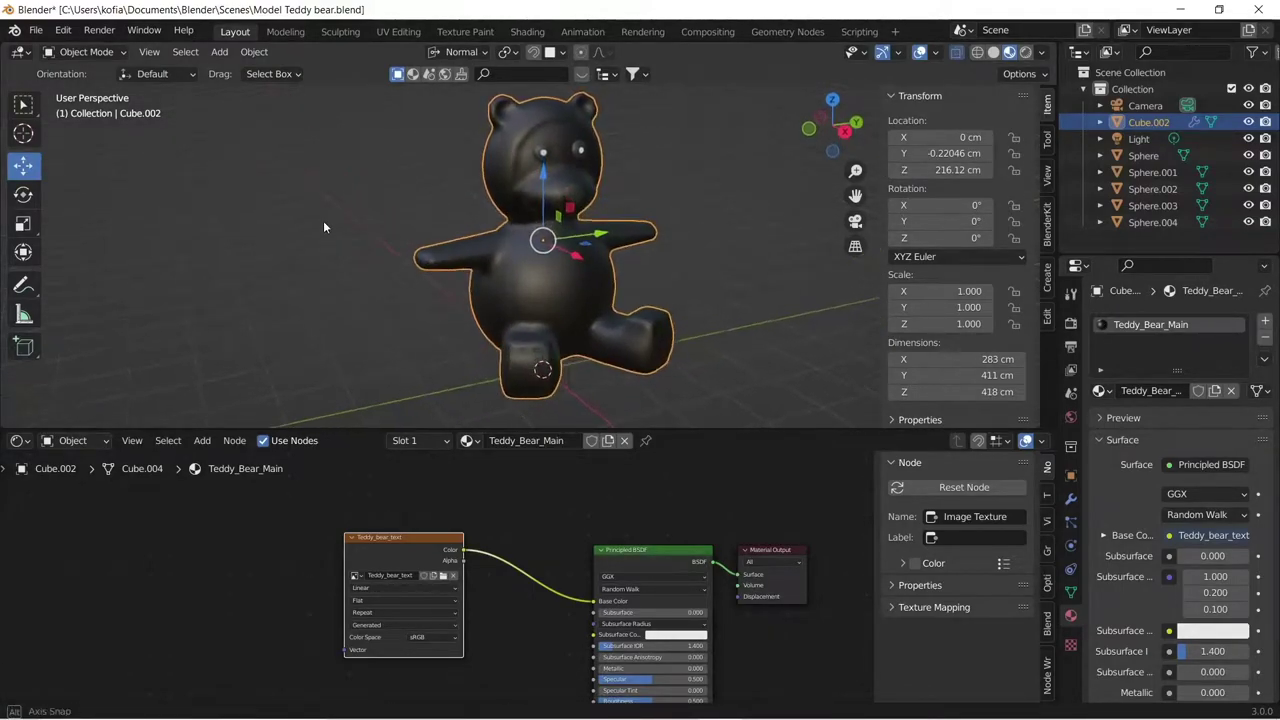
- Switch to the Texture Paint workspace and frame the bear and texture image
{"action": "left_click", "coordinate": [454, 33]}
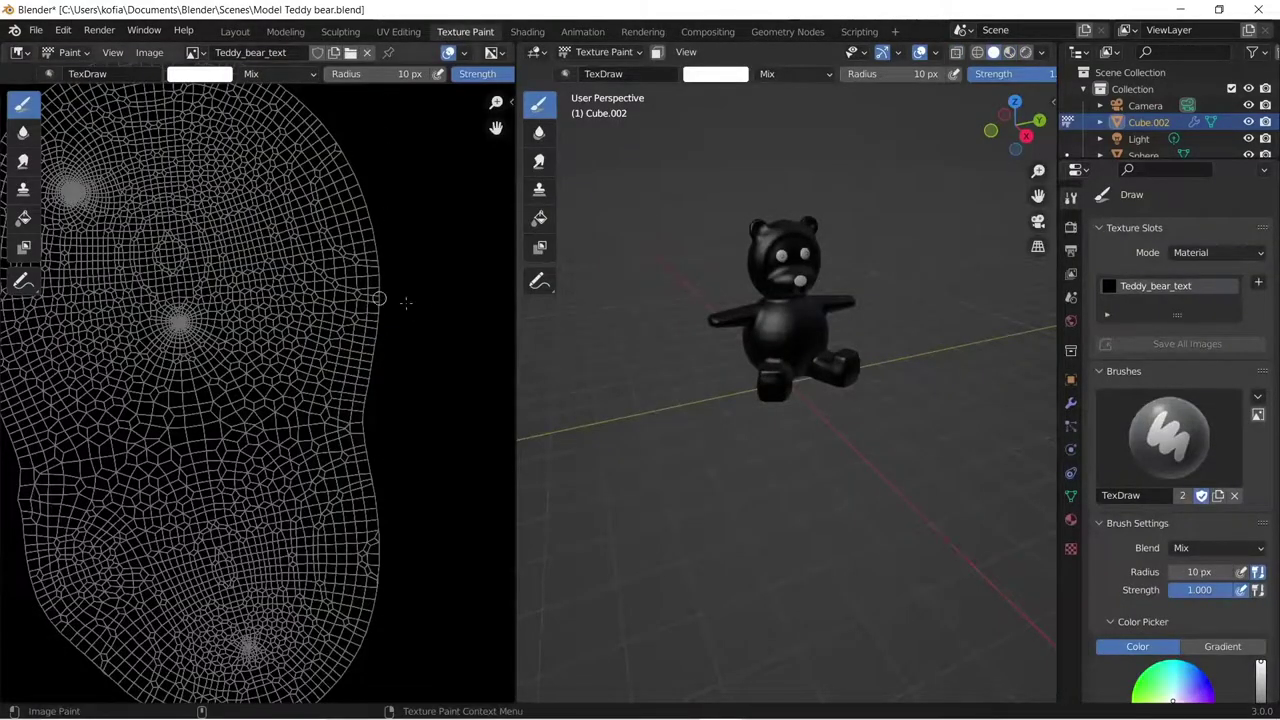
{"action": "scroll", "coordinate": [354, 347], "scroll_direction": "up", "scroll_amount": 2}
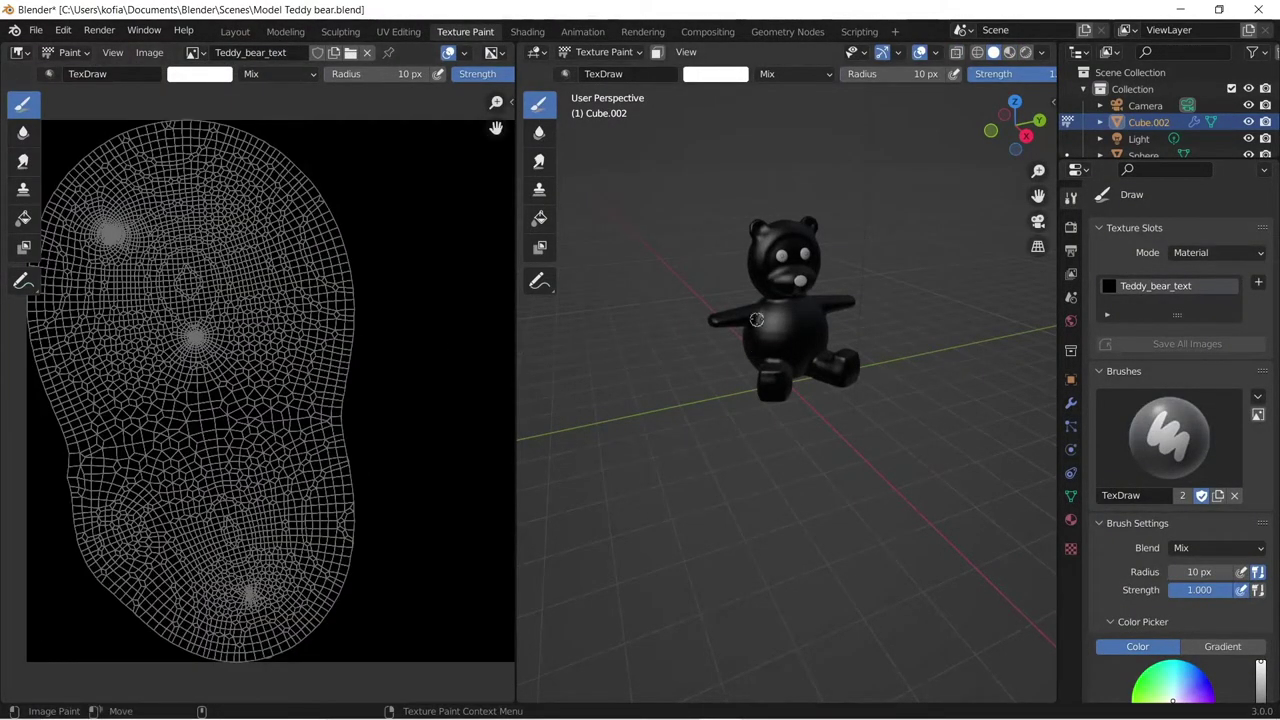
{"action": "middle_click_drag", "start_coordinate": [737, 241], "coordinate": [718, 236]}
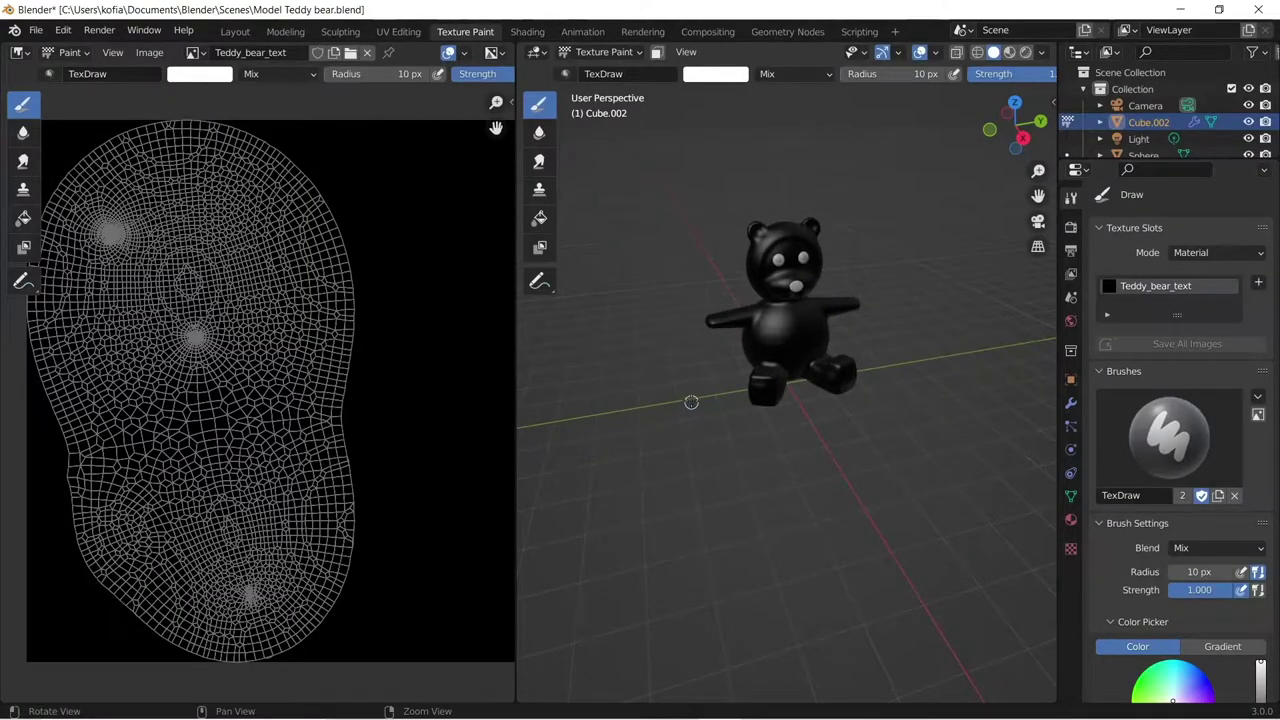
{"action": "middle_click_drag", "start_coordinate": [690, 392], "coordinate": [710, 320]}
{"action": "scroll", "coordinate": [710, 320], "scroll_direction": "up", "scroll_amount": 2}
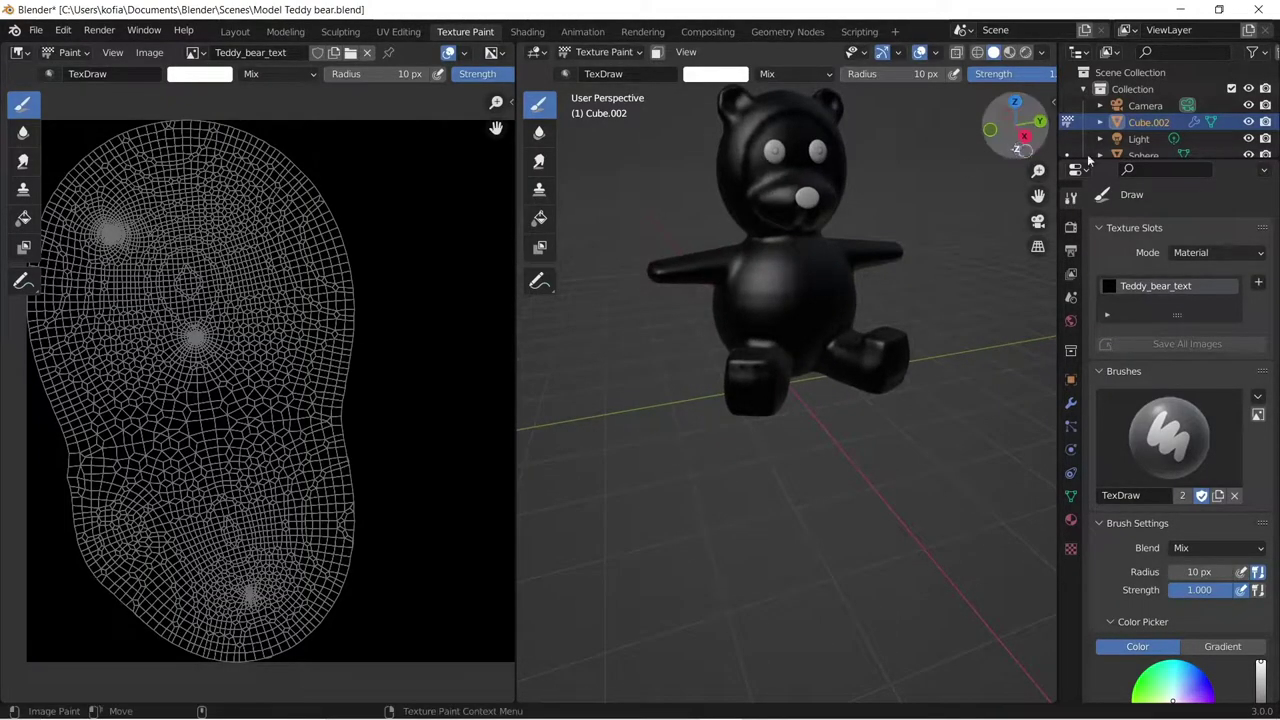
{"action": "left_click_drag", "start_coordinate": [1038, 196], "coordinate": [1038, 215]}
{"action": "middle_click_drag", "start_coordinate": [690, 240], "coordinate": [662, 310]}
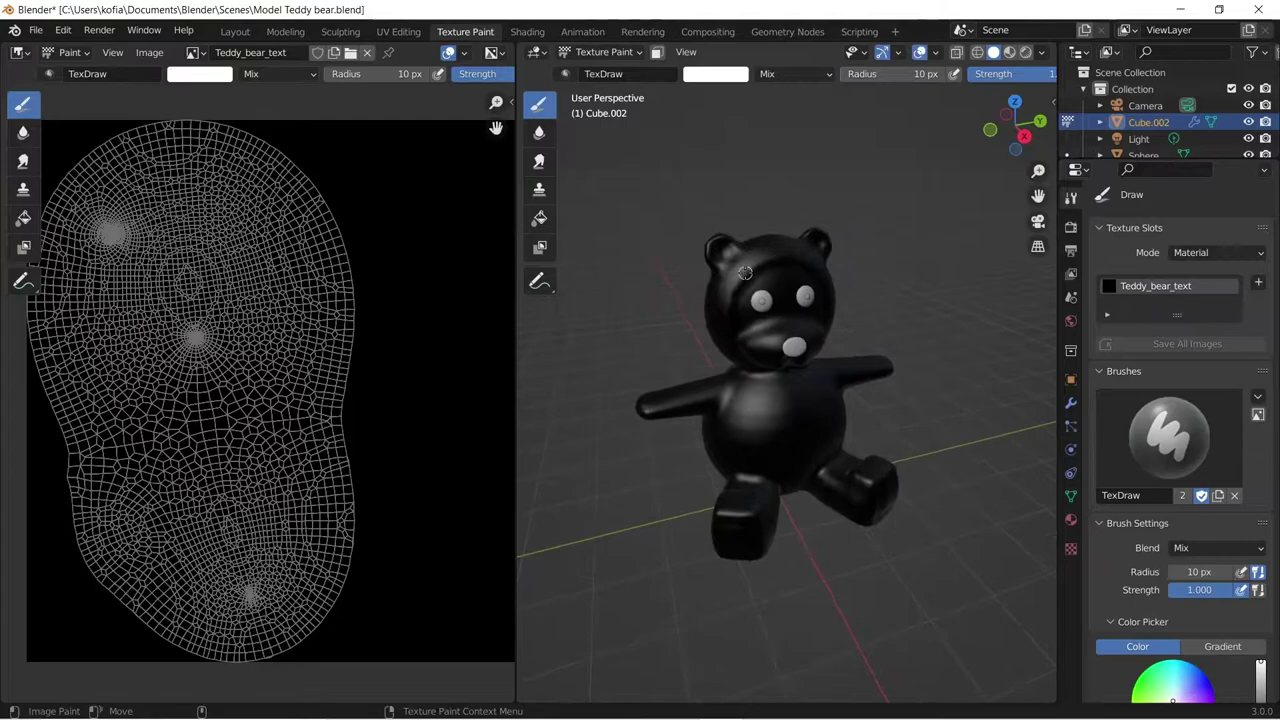
{"action": "key", "text": "Home"}
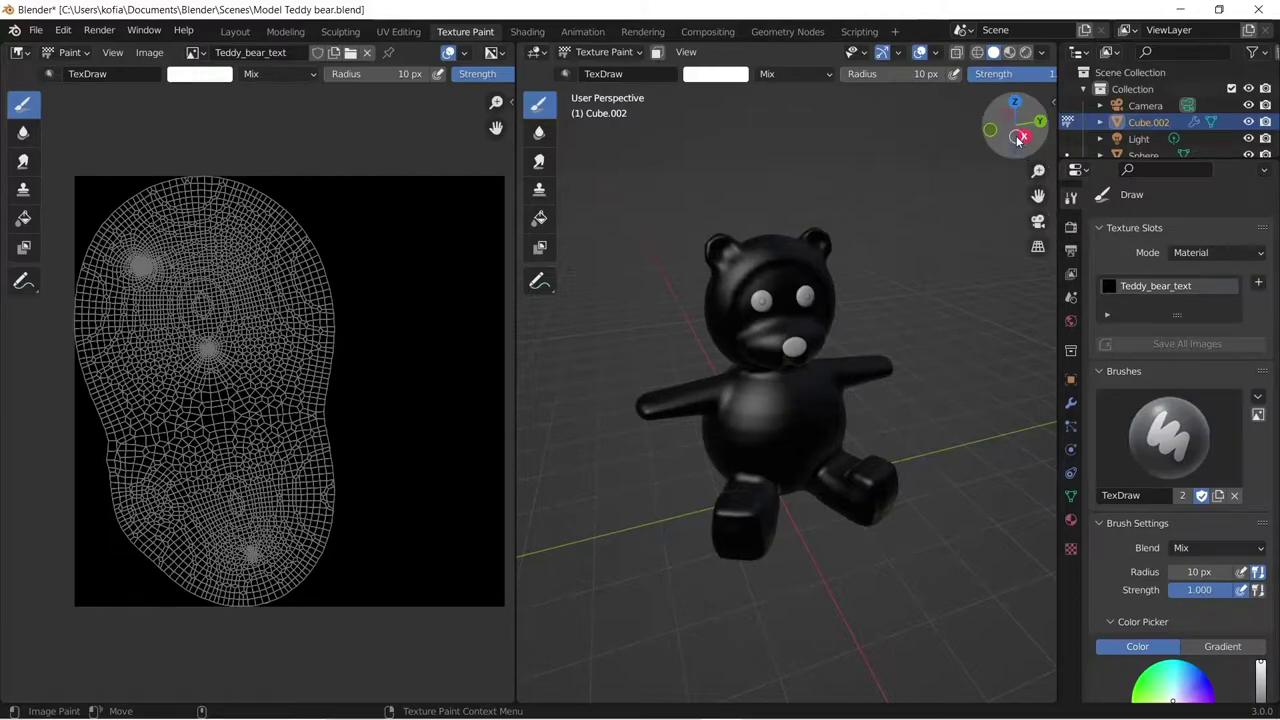
{"action": "left_click_drag", "start_coordinate": [1014, 130], "coordinate": [1001, 133]}
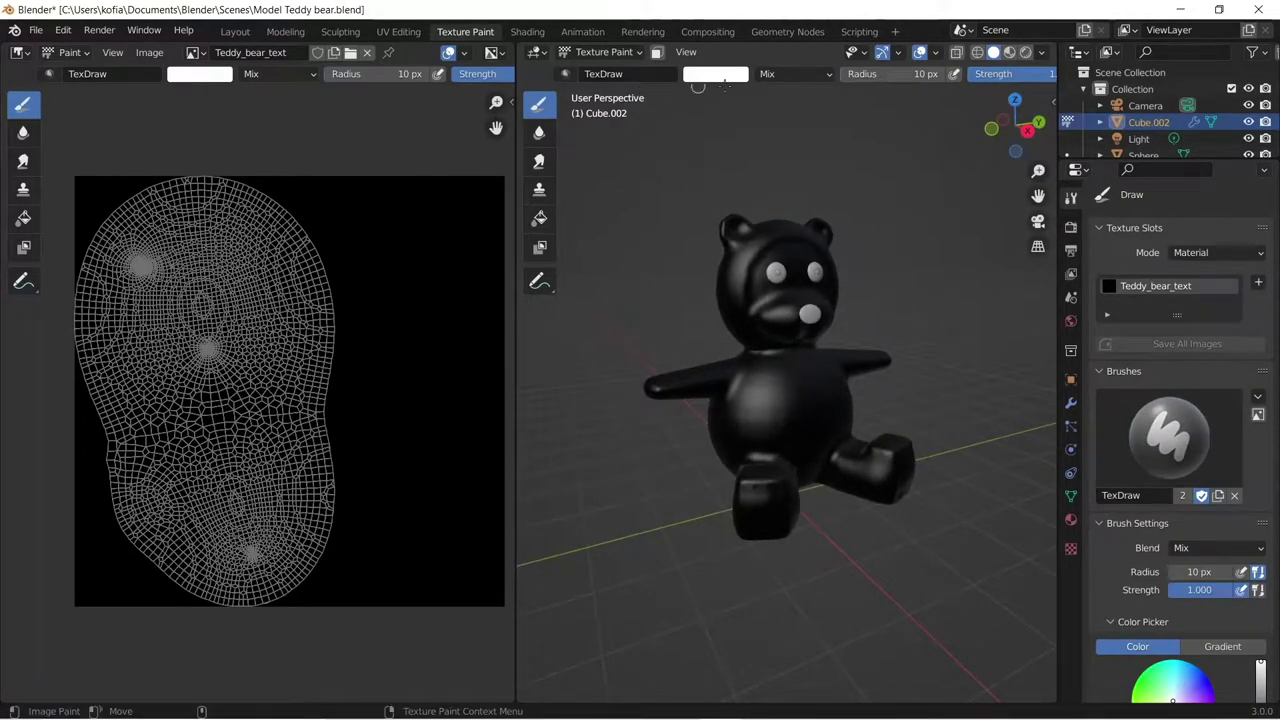
- Set the brush colour to a warm yellow (H 0.108, S 0.639, V 1.000)
{"action": "left_click", "coordinate": [737, 75]}
{"action": "left_click_drag", "start_coordinate": [752, 168], "coordinate": [730, 174]}
{"action": "left_click_drag", "start_coordinate": [735, 264], "coordinate": [743, 264]}
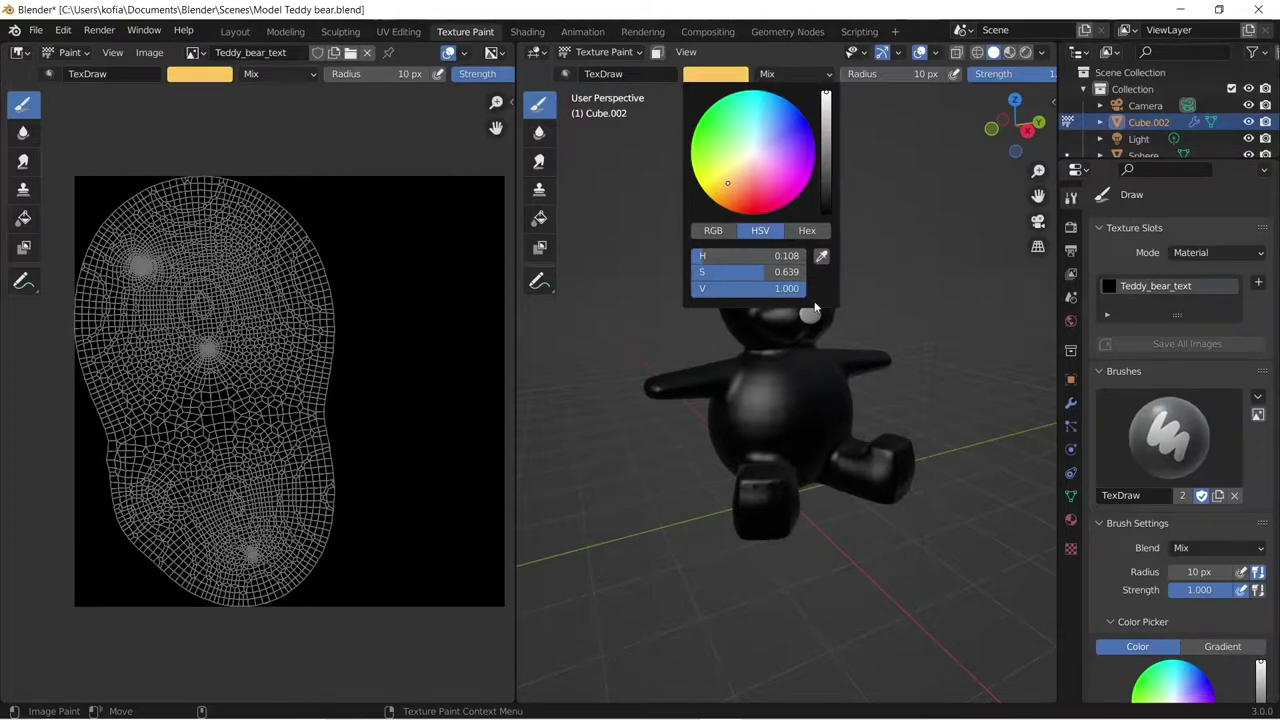
- Set the brush radius to 80 px and paint the ears, head, shoulder and back yellow
{"action": "left_click", "coordinate": [883, 74]}
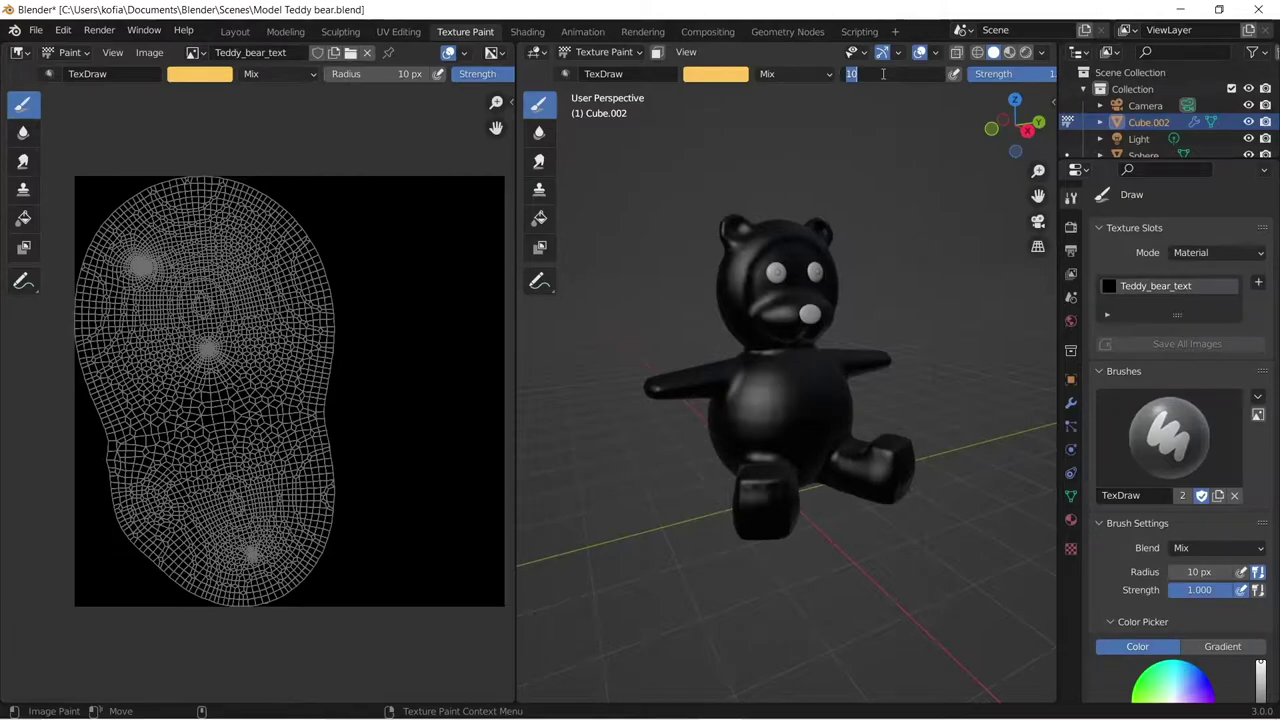
{"action": "type", "text": "80"}
{"action": "key", "text": "Return"}
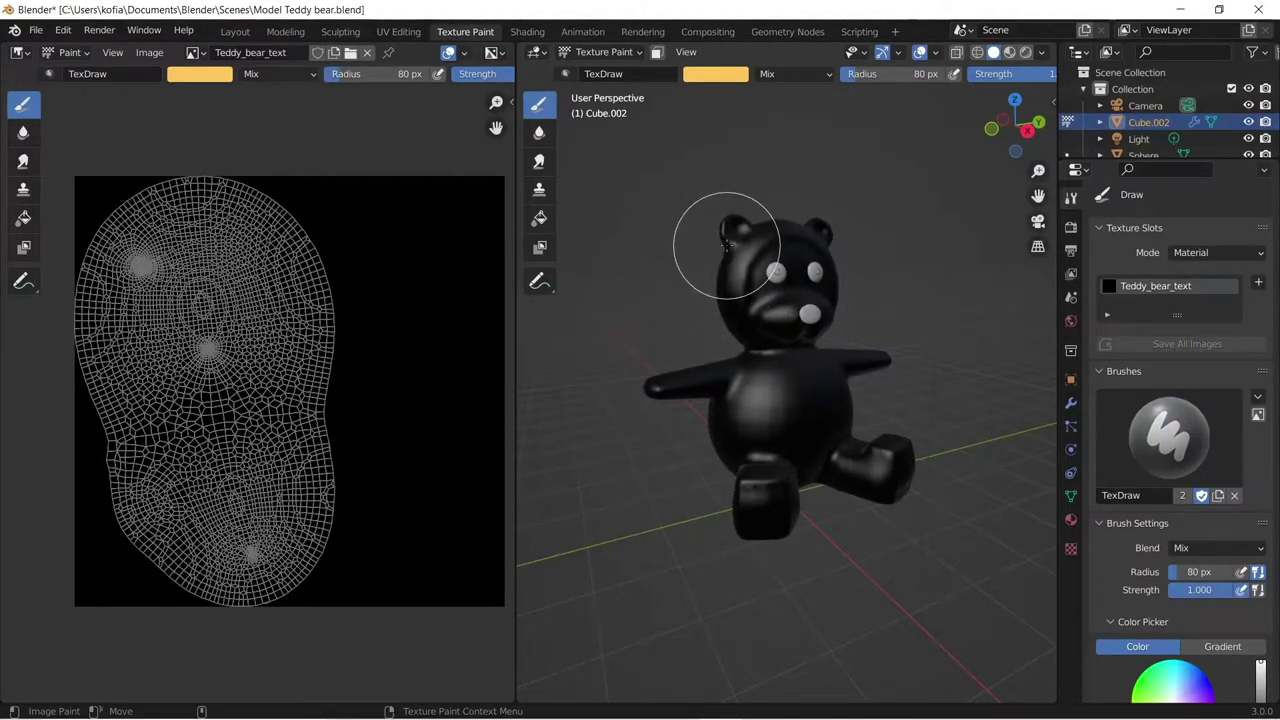
{"action": "mouse_move", "coordinate": [729, 243]}
{"action": "left_mouse_down"}
{"action": "mouse_move", "coordinate": [777, 217]}
{"action": "mouse_move", "coordinate": [781, 251]}
{"action": "mouse_move", "coordinate": [698, 305]}
{"action": "mouse_move", "coordinate": [757, 248]}
{"action": "mouse_move", "coordinate": [733, 273]}
{"action": "mouse_move", "coordinate": [726, 208]}
{"action": "mouse_move", "coordinate": [768, 268]}
{"action": "mouse_move", "coordinate": [757, 320]}
{"action": "mouse_move", "coordinate": [805, 353]}
{"action": "mouse_move", "coordinate": [809, 313]}
{"action": "left_mouse_up"}
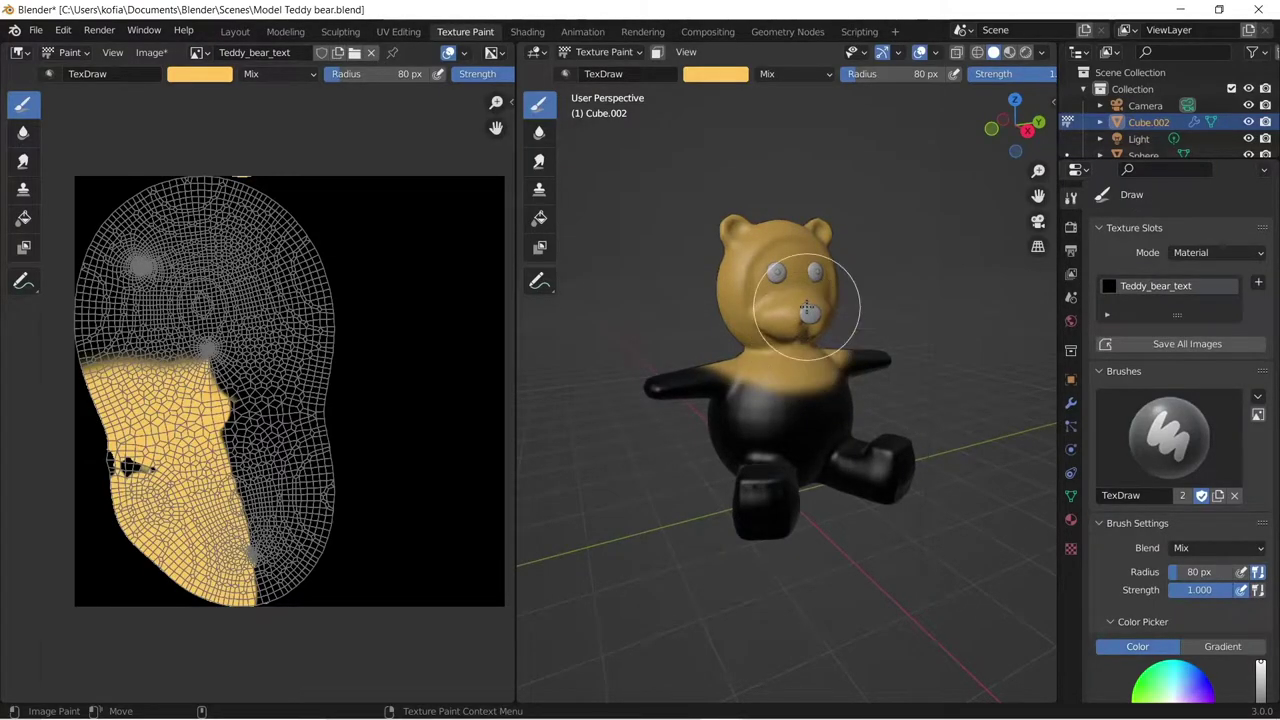
{"action": "scroll", "coordinate": [810, 300], "scroll_direction": "up", "scroll_amount": 4}
{"action": "middle_click_drag", "start_coordinate": [795, 293], "coordinate": [780, 271]}
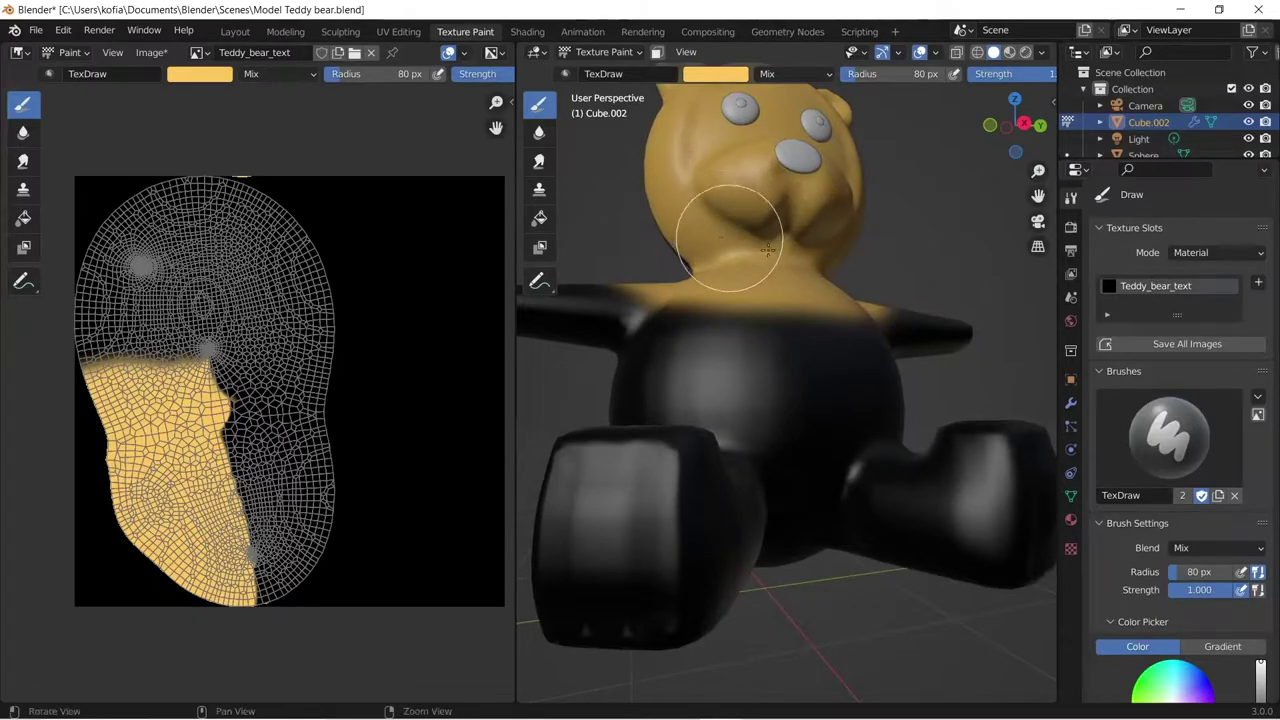
{"action": "middle_click_drag", "start_coordinate": [720, 229], "coordinate": [800, 249]}
{"action": "left_click_drag", "start_coordinate": [658, 317], "coordinate": [677, 294]}
{"action": "middle_click_drag", "start_coordinate": [677, 294], "coordinate": [880, 340]}
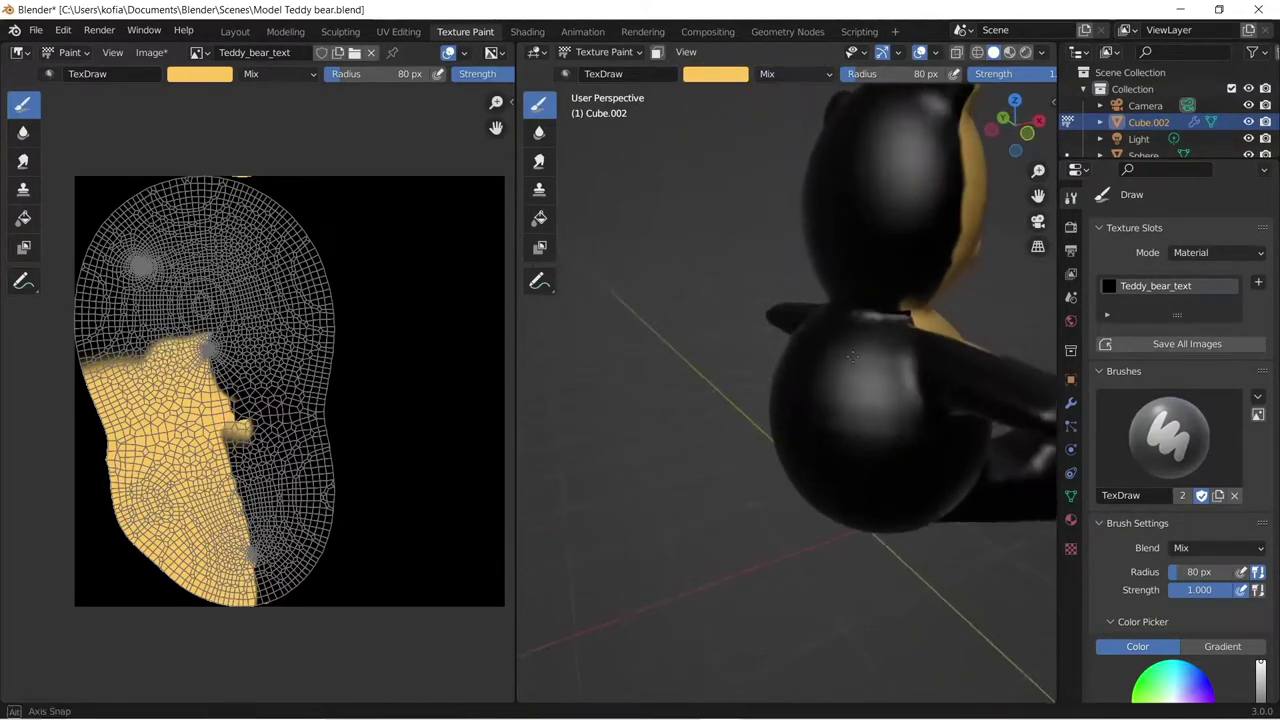
{"action": "mouse_move", "coordinate": [880, 340]}
{"action": "left_mouse_down"}
{"action": "mouse_move", "coordinate": [871, 257]}
{"action": "mouse_move", "coordinate": [930, 178]}
{"action": "mouse_move", "coordinate": [934, 143]}
{"action": "mouse_move", "coordinate": [923, 286]}
{"action": "mouse_move", "coordinate": [929, 263]}
{"action": "left_mouse_up"}
{"action": "mouse_move", "coordinate": [929, 263]}
{"action": "middle_mouse_down"}
{"action": "mouse_move", "coordinate": [894, 249]}
{"action": "mouse_move", "coordinate": [956, 258]}
{"action": "middle_mouse_up"}
{"action": "mouse_move", "coordinate": [956, 258]}
{"action": "left_mouse_down"}
{"action": "mouse_move", "coordinate": [997, 254]}
{"action": "mouse_move", "coordinate": [977, 255]}
{"action": "mouse_move", "coordinate": [991, 201]}
{"action": "mouse_move", "coordinate": [879, 238]}
{"action": "mouse_move", "coordinate": [895, 230]}
{"action": "mouse_move", "coordinate": [876, 324]}
{"action": "mouse_move", "coordinate": [907, 336]}
{"action": "mouse_move", "coordinate": [930, 283]}
{"action": "mouse_move", "coordinate": [866, 386]}
{"action": "mouse_move", "coordinate": [829, 490]}
{"action": "mouse_move", "coordinate": [950, 253]}
{"action": "mouse_move", "coordinate": [855, 311]}
{"action": "mouse_move", "coordinate": [859, 440]}
{"action": "mouse_move", "coordinate": [974, 283]}
{"action": "mouse_move", "coordinate": [916, 458]}
{"action": "left_mouse_up"}
- Paint the bear's left and right sides, belly, arms and lower body yellow
{"action": "mouse_move", "coordinate": [916, 458]}
{"action": "middle_mouse_down"}
{"action": "mouse_move", "coordinate": [900, 400]}
{"action": "mouse_move", "coordinate": [929, 366]}
{"action": "middle_mouse_up"}
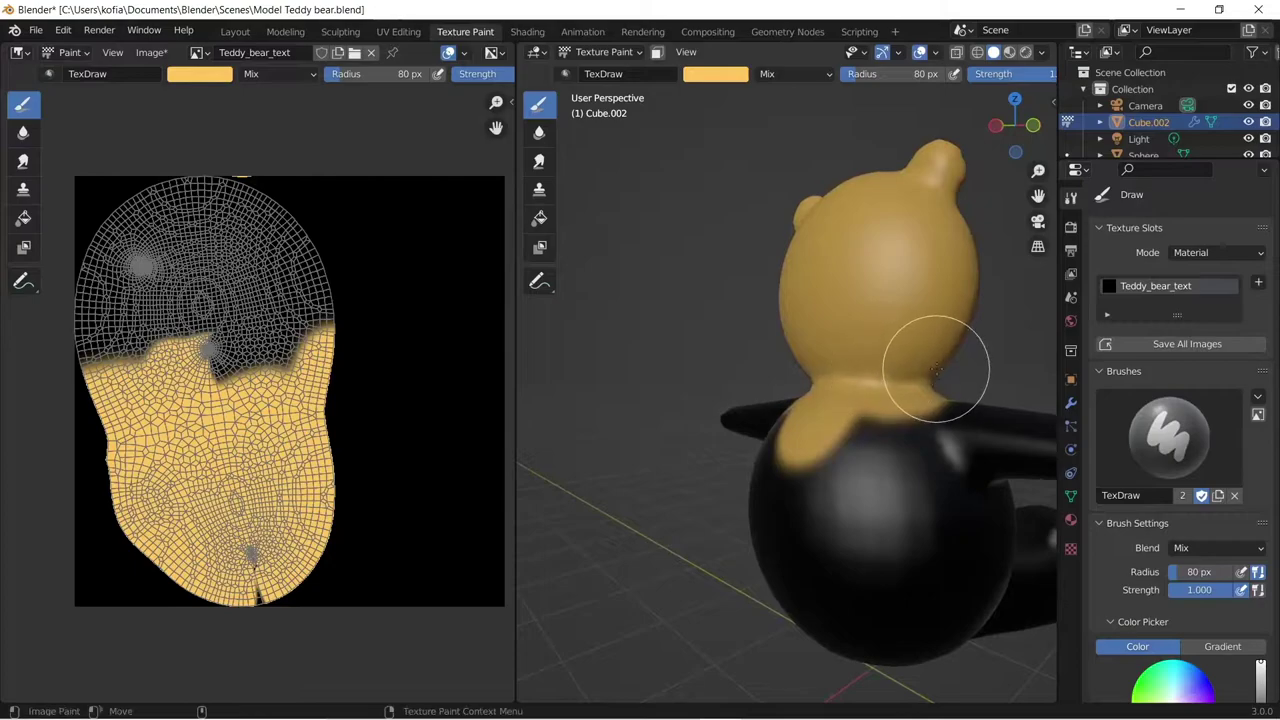
{"action": "mouse_move", "coordinate": [929, 366]}
{"action": "left_mouse_down"}
{"action": "mouse_move", "coordinate": [865, 468]}
{"action": "mouse_move", "coordinate": [841, 553]}
{"action": "mouse_move", "coordinate": [852, 412]}
{"action": "mouse_move", "coordinate": [822, 461]}
{"action": "mouse_move", "coordinate": [811, 589]}
{"action": "mouse_move", "coordinate": [885, 581]}
{"action": "mouse_move", "coordinate": [938, 470]}
{"action": "mouse_move", "coordinate": [940, 414]}
{"action": "mouse_move", "coordinate": [863, 602]}
{"action": "mouse_move", "coordinate": [948, 602]}
{"action": "mouse_move", "coordinate": [982, 478]}
{"action": "mouse_move", "coordinate": [967, 469]}
{"action": "mouse_move", "coordinate": [921, 626]}
{"action": "mouse_move", "coordinate": [847, 620]}
{"action": "mouse_move", "coordinate": [839, 632]}
{"action": "mouse_move", "coordinate": [907, 614]}
{"action": "mouse_move", "coordinate": [806, 627]}
{"action": "mouse_move", "coordinate": [876, 648]}
{"action": "mouse_move", "coordinate": [972, 595]}
{"action": "mouse_move", "coordinate": [1000, 500]}
{"action": "left_mouse_up"}
{"action": "mouse_move", "coordinate": [1000, 500]}
{"action": "middle_mouse_down"}
{"action": "mouse_move", "coordinate": [693, 481]}
{"action": "mouse_move", "coordinate": [714, 457]}
{"action": "middle_mouse_up"}
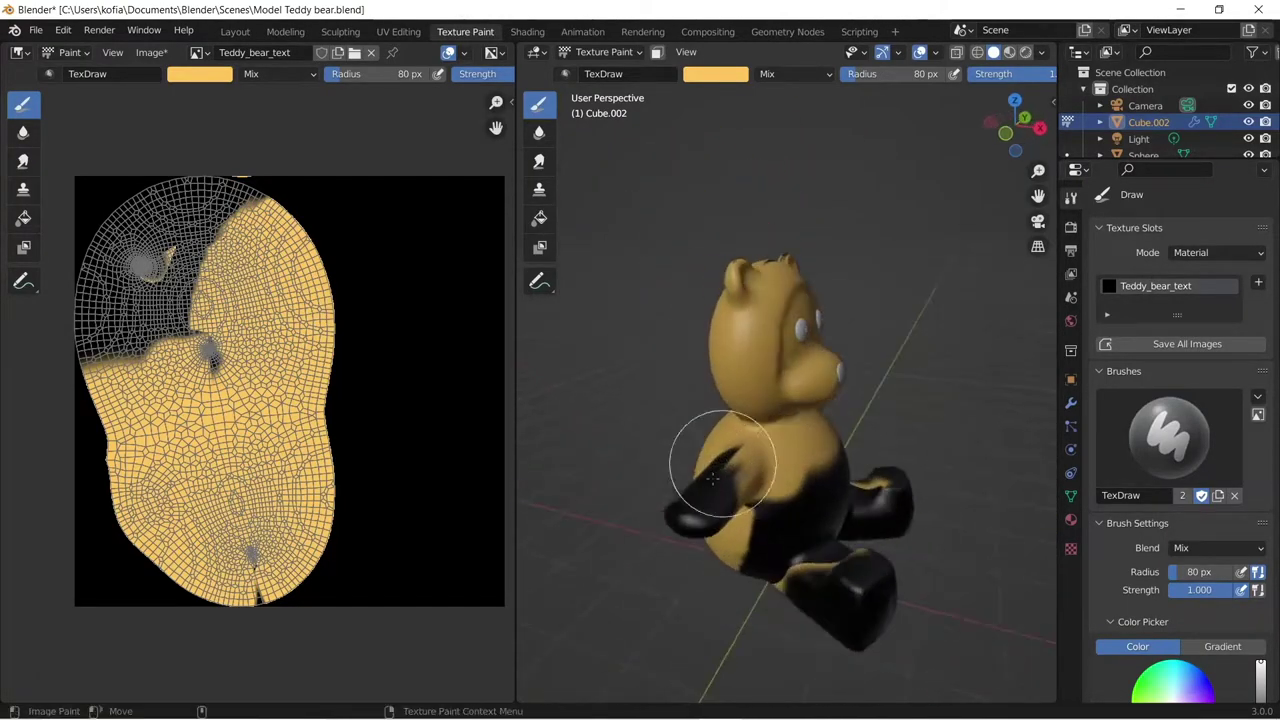
{"action": "mouse_move", "coordinate": [714, 457]}
{"action": "left_mouse_down"}
{"action": "mouse_move", "coordinate": [686, 543]}
{"action": "mouse_move", "coordinate": [697, 432]}
{"action": "mouse_move", "coordinate": [674, 486]}
{"action": "mouse_move", "coordinate": [690, 500]}
{"action": "left_mouse_up"}
{"action": "mouse_move", "coordinate": [690, 500]}
{"action": "middle_mouse_down"}
{"action": "mouse_move", "coordinate": [771, 480]}
{"action": "mouse_move", "coordinate": [823, 449]}
{"action": "middle_mouse_up"}
{"action": "left_click_drag", "start_coordinate": [908, 460], "coordinate": [908, 443]}
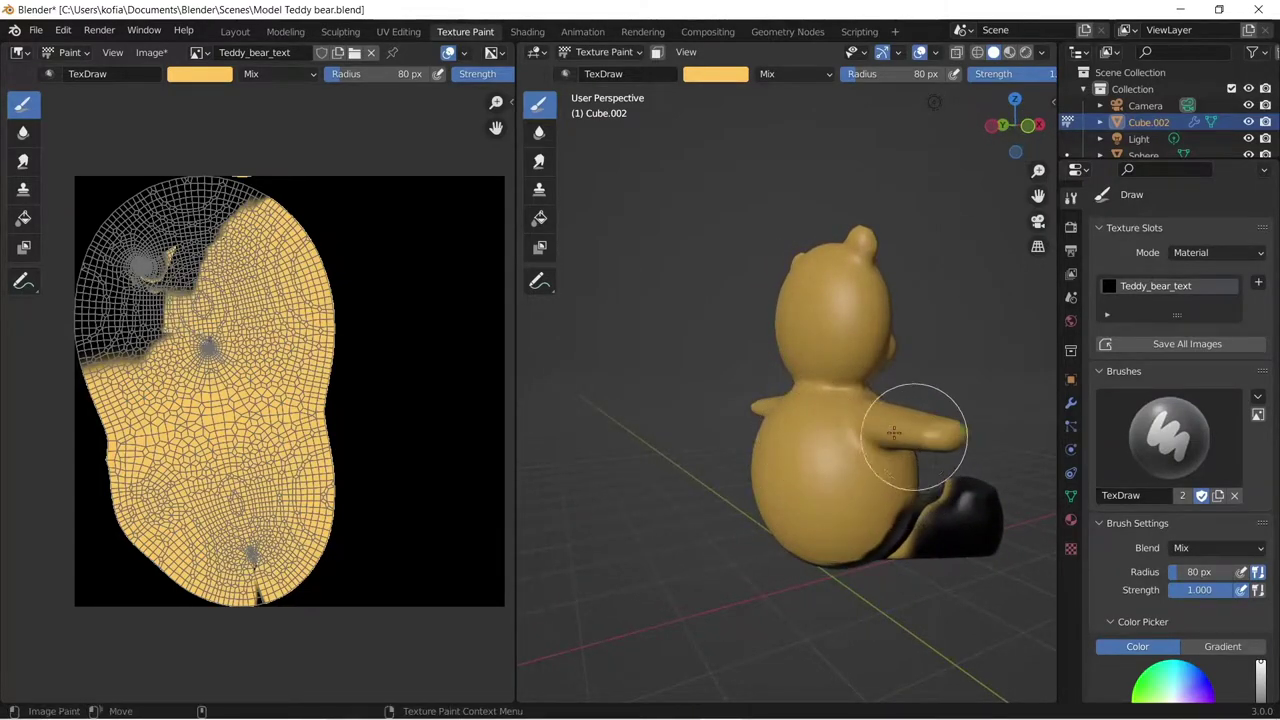
{"action": "middle_click_drag", "start_coordinate": [795, 388], "coordinate": [714, 343]}
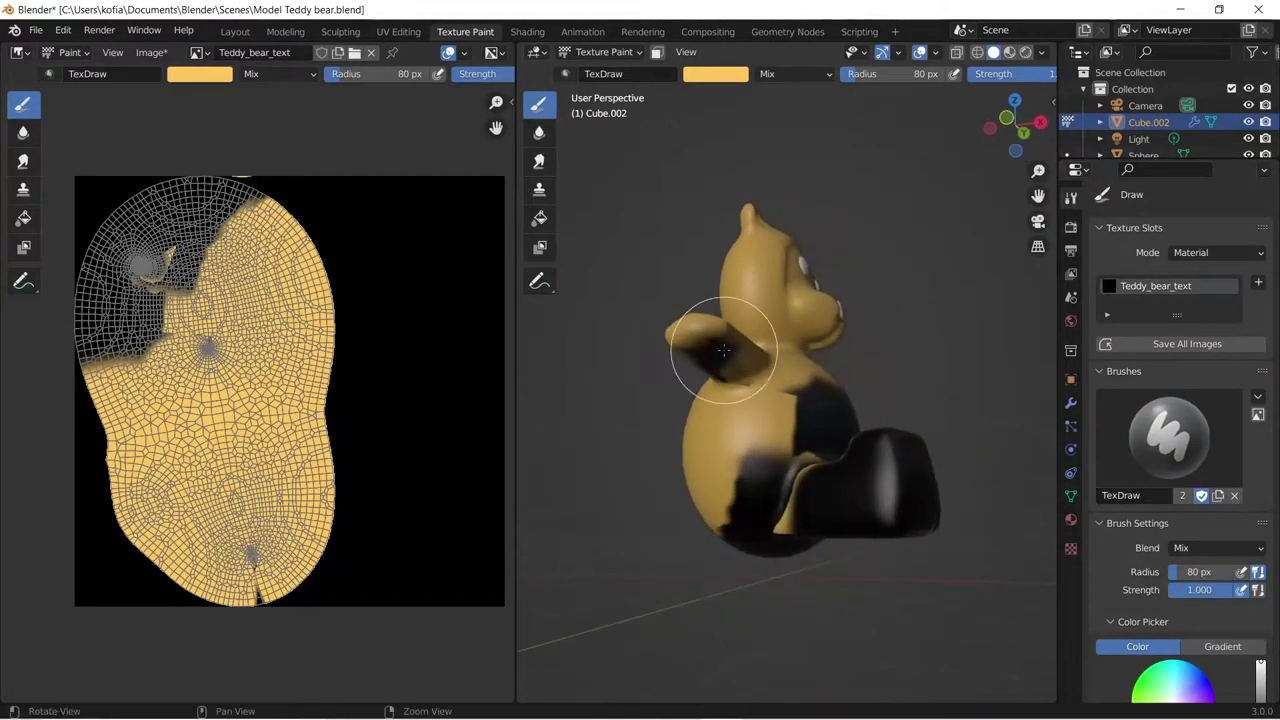
{"action": "mouse_move", "coordinate": [732, 352]}
{"action": "left_mouse_down"}
{"action": "mouse_move", "coordinate": [750, 378]}
{"action": "mouse_move", "coordinate": [809, 390]}
{"action": "mouse_move", "coordinate": [815, 449]}
{"action": "mouse_move", "coordinate": [754, 472]}
{"action": "mouse_move", "coordinate": [776, 540]}
{"action": "mouse_move", "coordinate": [852, 540]}
{"action": "mouse_move", "coordinate": [767, 521]}
{"action": "mouse_move", "coordinate": [787, 468]}
{"action": "mouse_move", "coordinate": [760, 523]}
{"action": "left_mouse_up"}
{"action": "middle_click_drag", "start_coordinate": [760, 523], "coordinate": [742, 355]}
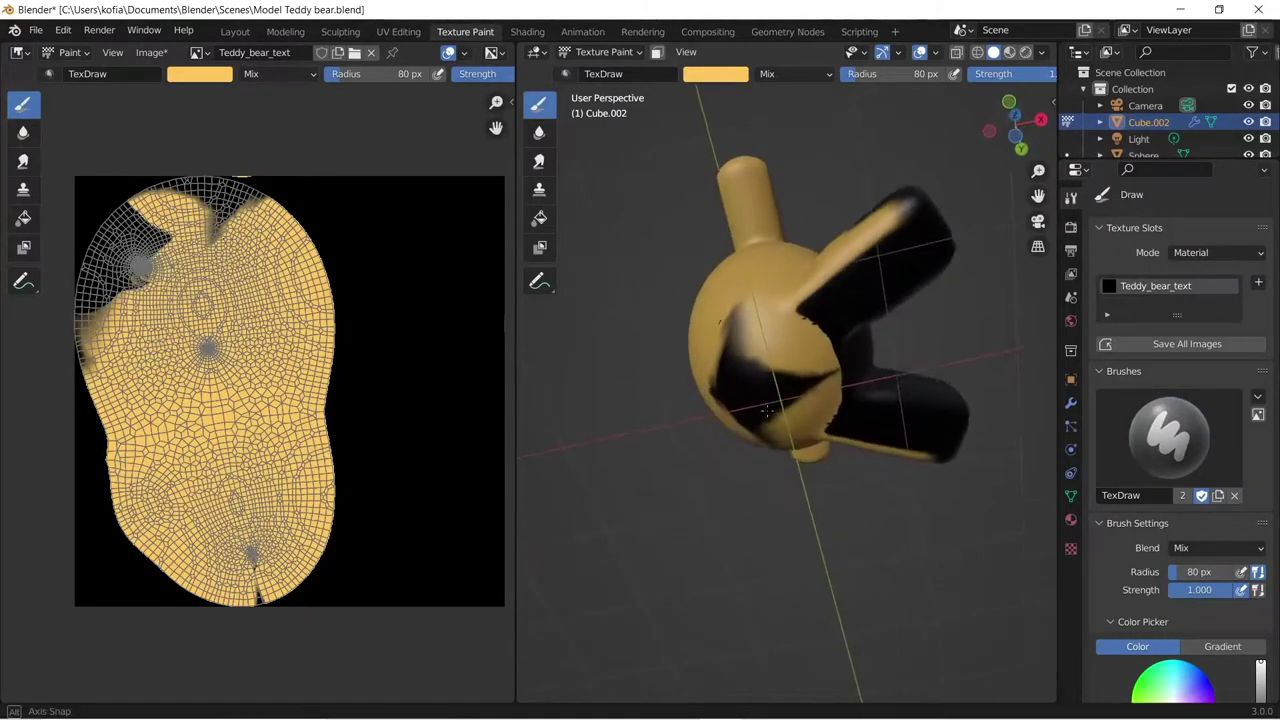
{"action": "mouse_move", "coordinate": [742, 355]}
{"action": "left_mouse_down"}
{"action": "mouse_move", "coordinate": [723, 395]}
{"action": "mouse_move", "coordinate": [801, 385]}
{"action": "mouse_move", "coordinate": [809, 348]}
{"action": "mouse_move", "coordinate": [726, 321]}
{"action": "mouse_move", "coordinate": [896, 282]}
{"action": "mouse_move", "coordinate": [929, 237]}
{"action": "mouse_move", "coordinate": [886, 245]}
{"action": "mouse_move", "coordinate": [831, 284]}
{"action": "mouse_move", "coordinate": [808, 317]}
{"action": "mouse_move", "coordinate": [846, 332]}
{"action": "left_mouse_up"}
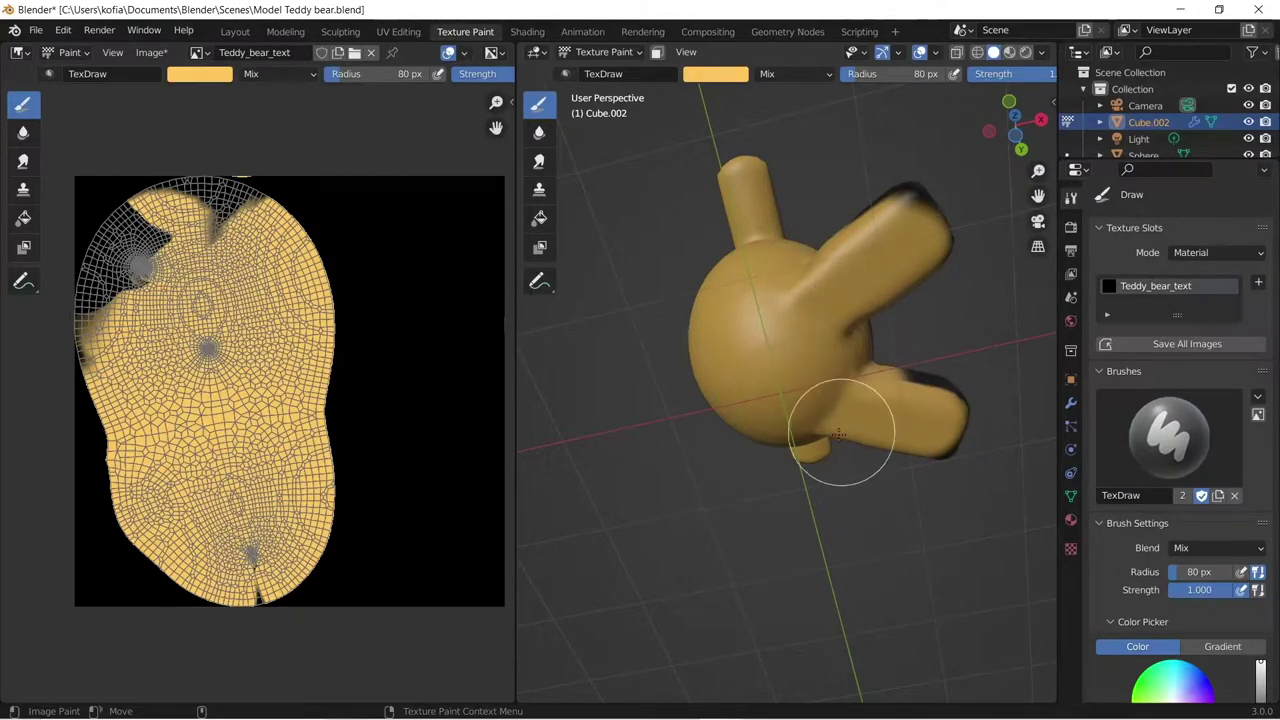
- Paint the upper arm, belly and both feet yellow, then check the front for black spots
{"action": "left_click_drag", "start_coordinate": [888, 210], "coordinate": [909, 214]}
{"action": "middle_click_drag", "start_coordinate": [909, 214], "coordinate": [766, 414]}
{"action": "left_click_drag", "start_coordinate": [766, 414], "coordinate": [751, 505]}
{"action": "mouse_move", "coordinate": [758, 414]}
{"action": "left_mouse_down"}
{"action": "mouse_move", "coordinate": [766, 519]}
{"action": "mouse_move", "coordinate": [709, 523]}
{"action": "left_mouse_up"}
{"action": "middle_click_drag", "start_coordinate": [709, 523], "coordinate": [660, 540]}
{"action": "mouse_move", "coordinate": [660, 540]}
{"action": "left_mouse_down"}
{"action": "mouse_move", "coordinate": [682, 516]}
{"action": "mouse_move", "coordinate": [637, 535]}
{"action": "mouse_move", "coordinate": [652, 545]}
{"action": "mouse_move", "coordinate": [692, 522]}
{"action": "mouse_move", "coordinate": [613, 564]}
{"action": "mouse_move", "coordinate": [651, 560]}
{"action": "left_mouse_up"}
{"action": "middle_click_drag", "start_coordinate": [651, 560], "coordinate": [797, 498]}
{"action": "mouse_move", "coordinate": [797, 498]}
{"action": "left_mouse_down"}
{"action": "mouse_move", "coordinate": [846, 570]}
{"action": "mouse_move", "coordinate": [871, 548]}
{"action": "mouse_move", "coordinate": [861, 580]}
{"action": "left_mouse_up"}
{"action": "middle_click_drag", "start_coordinate": [896, 603], "coordinate": [886, 453]}
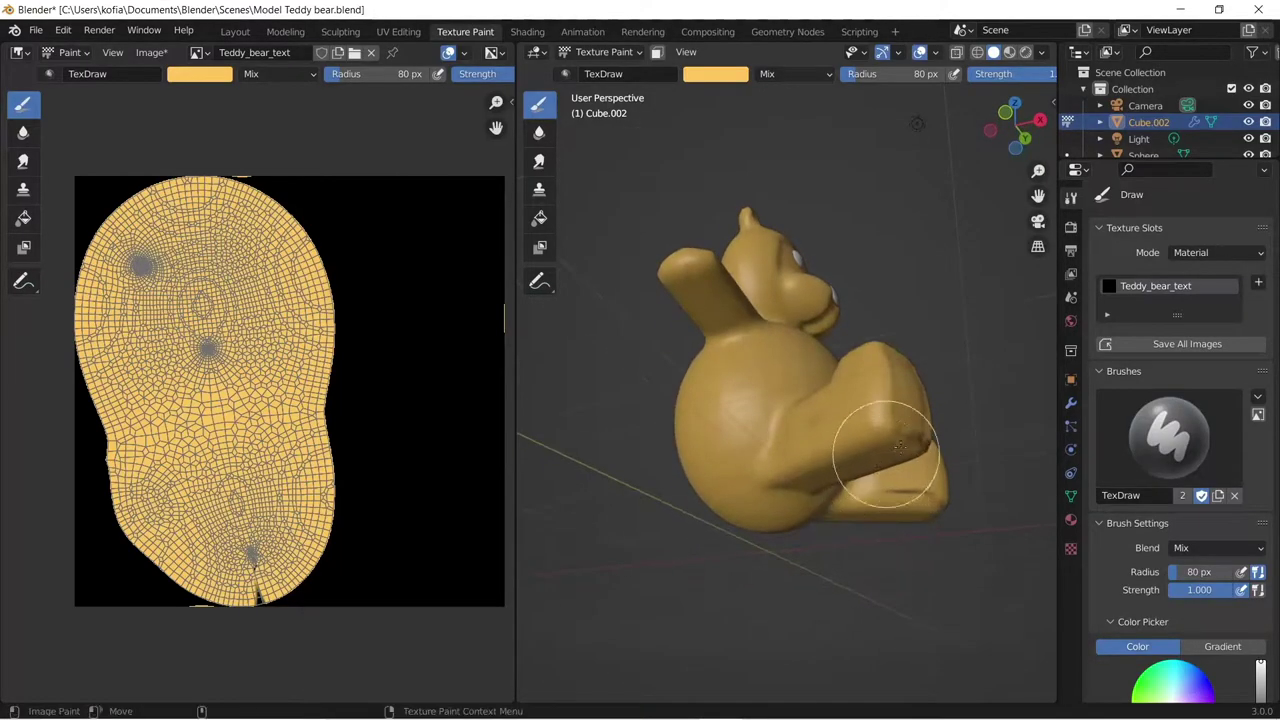
{"action": "mouse_move", "coordinate": [797, 434]}
{"action": "middle_mouse_down"}
{"action": "mouse_move", "coordinate": [634, 520]}
{"action": "mouse_move", "coordinate": [693, 514]}
{"action": "mouse_move", "coordinate": [791, 411]}
{"action": "mouse_move", "coordinate": [614, 431]}
{"action": "mouse_move", "coordinate": [733, 508]}
{"action": "mouse_move", "coordinate": [791, 457]}
{"action": "middle_mouse_up"}
{"action": "mouse_move", "coordinate": [716, 330]}
{"action": "middle_mouse_down"}
{"action": "mouse_move", "coordinate": [791, 371]}
{"action": "mouse_move", "coordinate": [758, 481]}
{"action": "mouse_move", "coordinate": [910, 494]}
{"action": "mouse_move", "coordinate": [894, 506]}
{"action": "mouse_move", "coordinate": [752, 366]}
{"action": "middle_mouse_up"}
{"action": "middle_click_drag", "start_coordinate": [660, 432], "coordinate": [690, 318]}
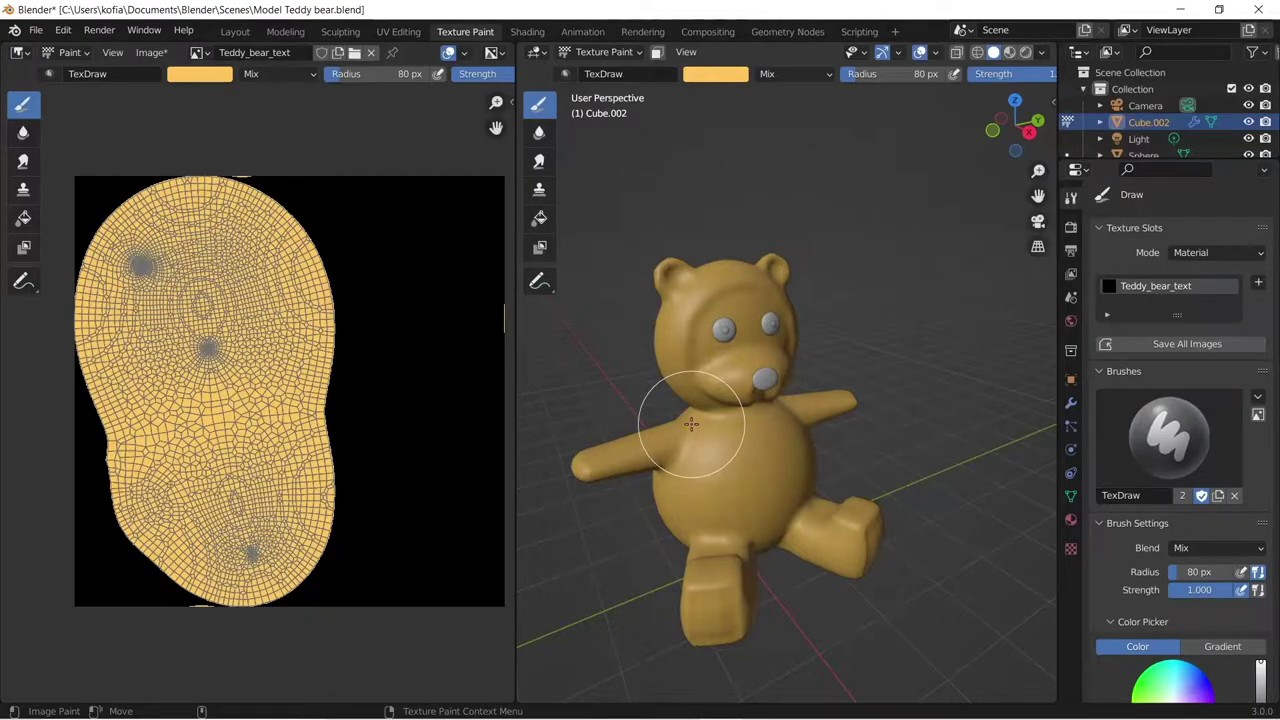
{"action": "scroll", "coordinate": [705, 400], "scroll_direction": "up", "scroll_amount": 3}
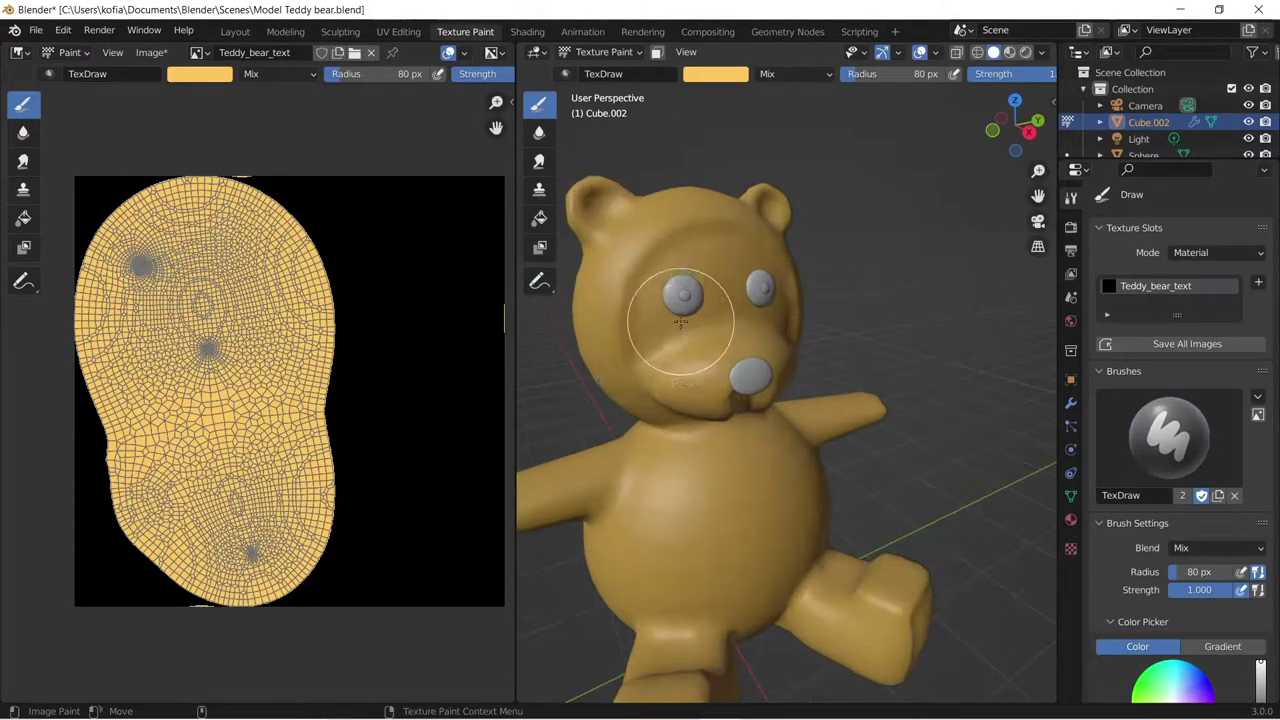
{"action": "mouse_move", "coordinate": [718, 370]}
{"action": "middle_mouse_down", "text": "shift"}
{"action": "mouse_move", "coordinate": [771, 411]}
{"action": "mouse_move", "coordinate": [791, 386]}
{"action": "middle_mouse_up", "text": "shift"}
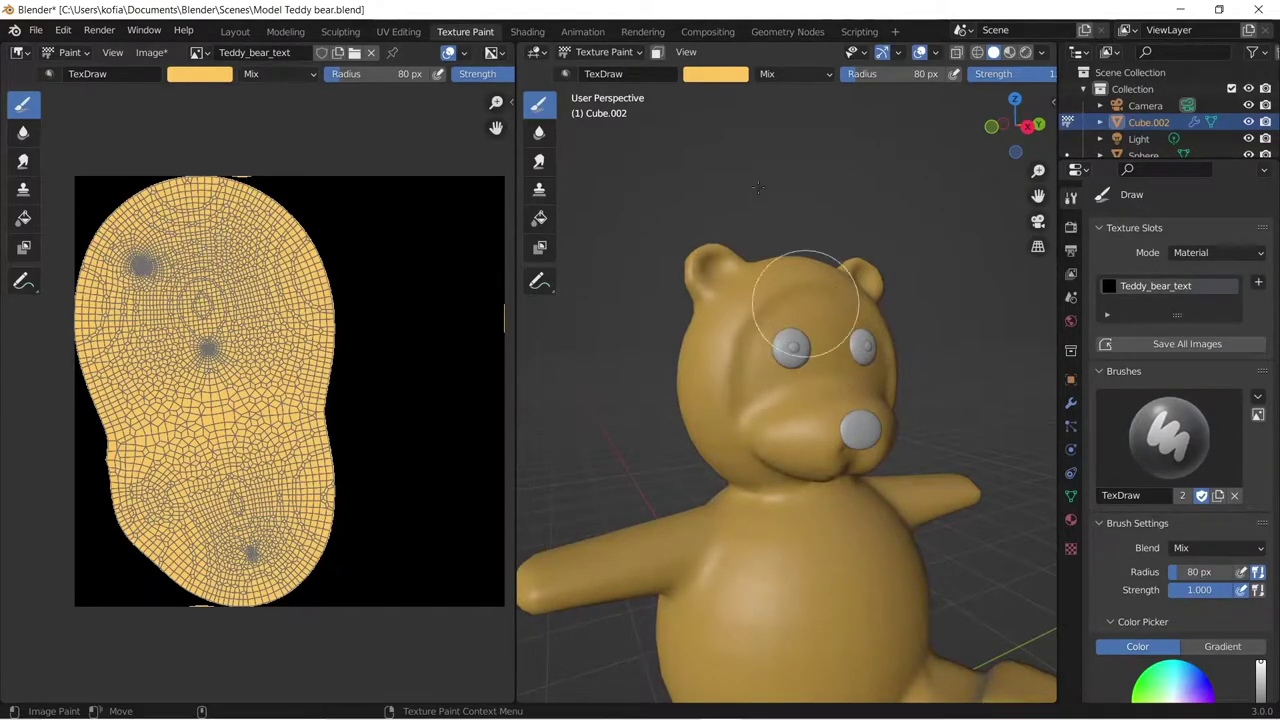
- Choose a pale cream brush colour and paint a band across the eye area
{"action": "left_click", "coordinate": [718, 75]}
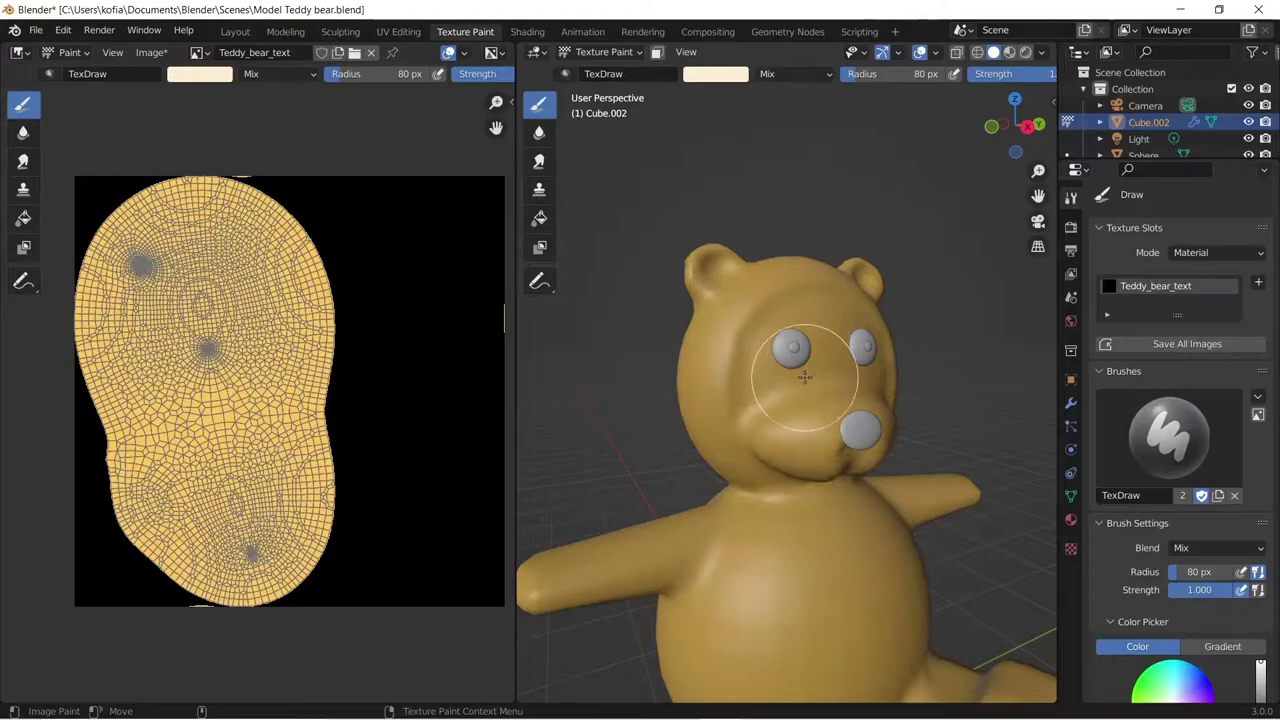
{"action": "middle_click_drag", "start_coordinate": [777, 363], "coordinate": [736, 366]}
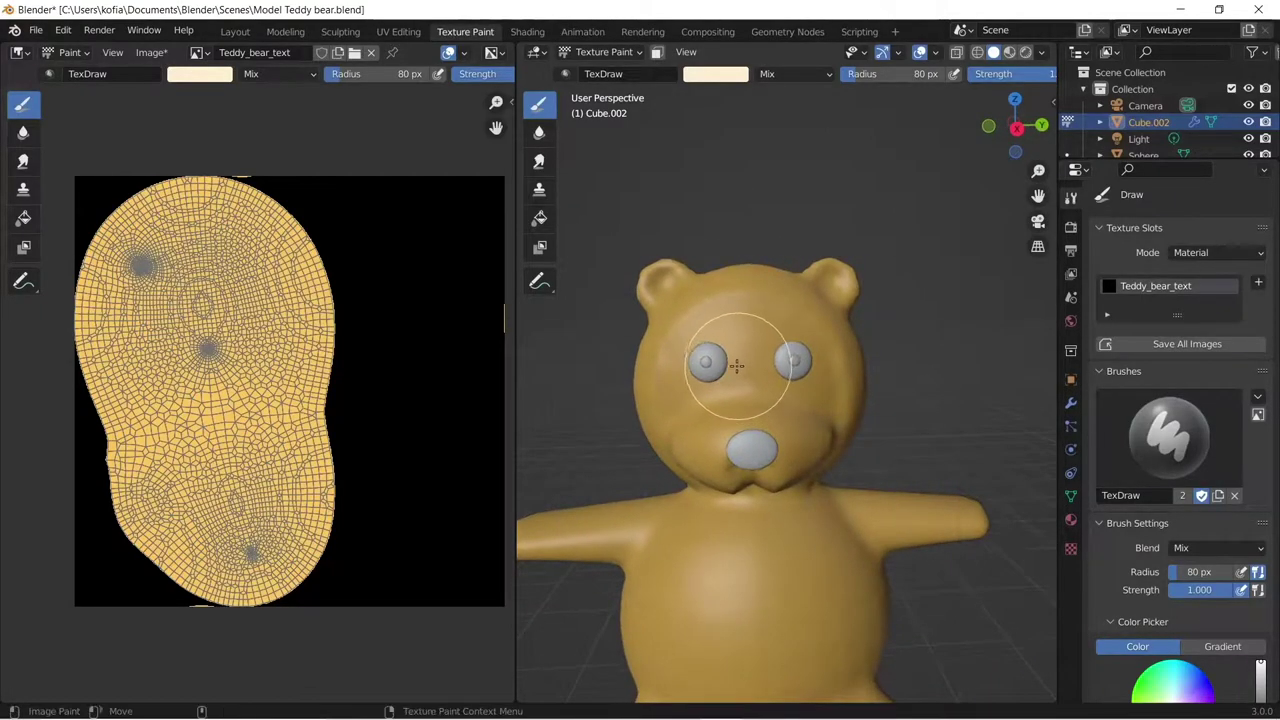
{"action": "left_click_drag", "start_coordinate": [736, 357], "coordinate": [700, 370]}
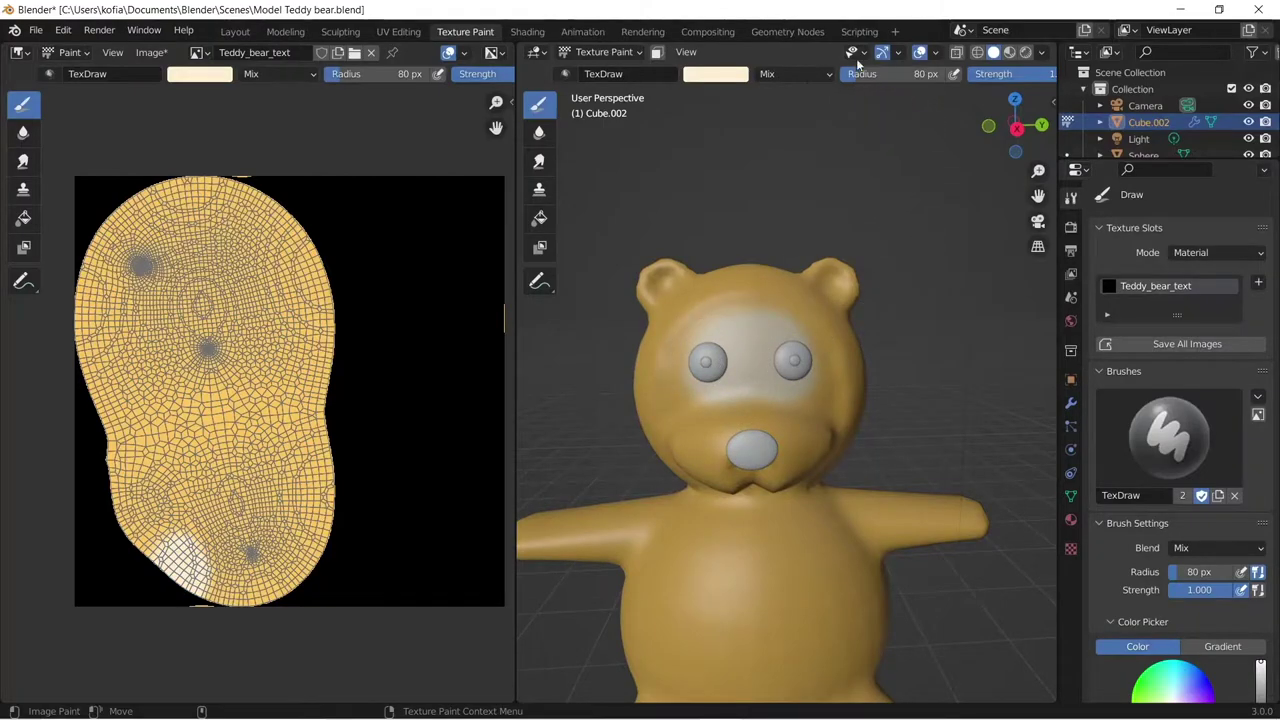
- Reduce the brush to 40 px and paint the left cheek and forehead cream in side view
{"action": "left_click", "coordinate": [889, 74]}
{"action": "type", "text": "40"}
{"action": "key", "text": "Return"}
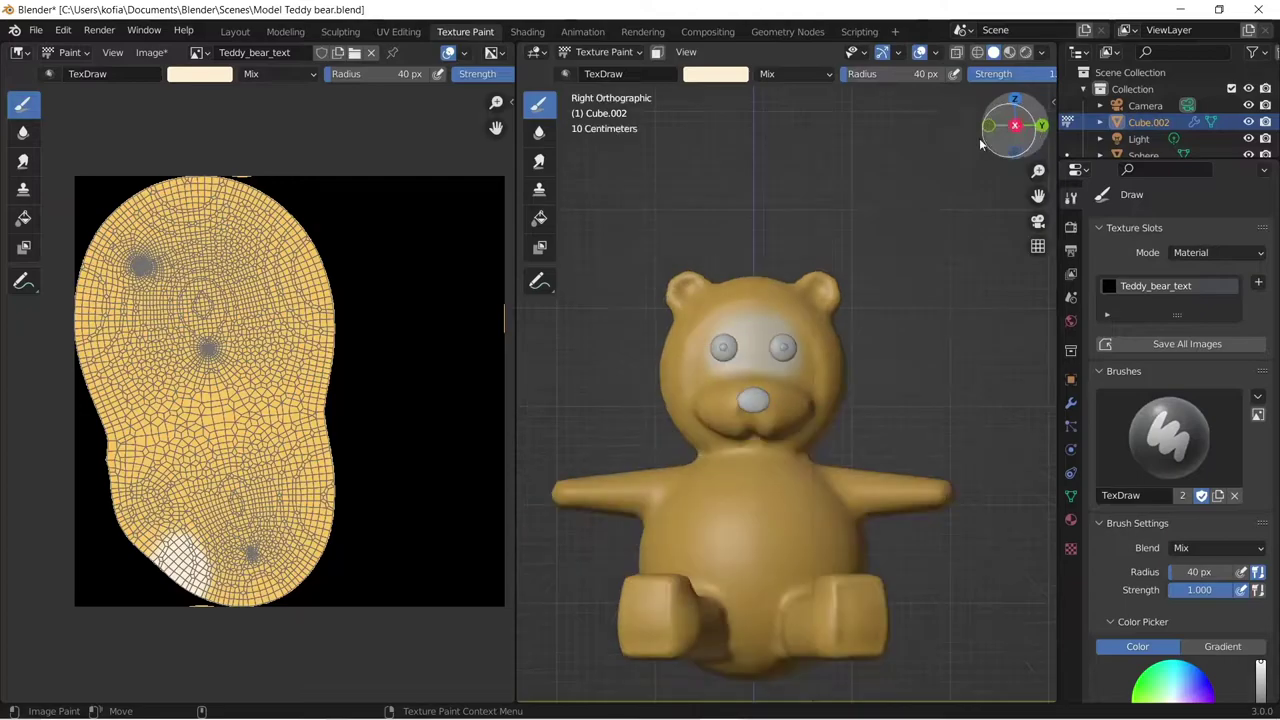
{"action": "left_click", "coordinate": [1016, 128]}
{"action": "scroll", "coordinate": [750, 308], "scroll_direction": "up", "scroll_amount": 4}
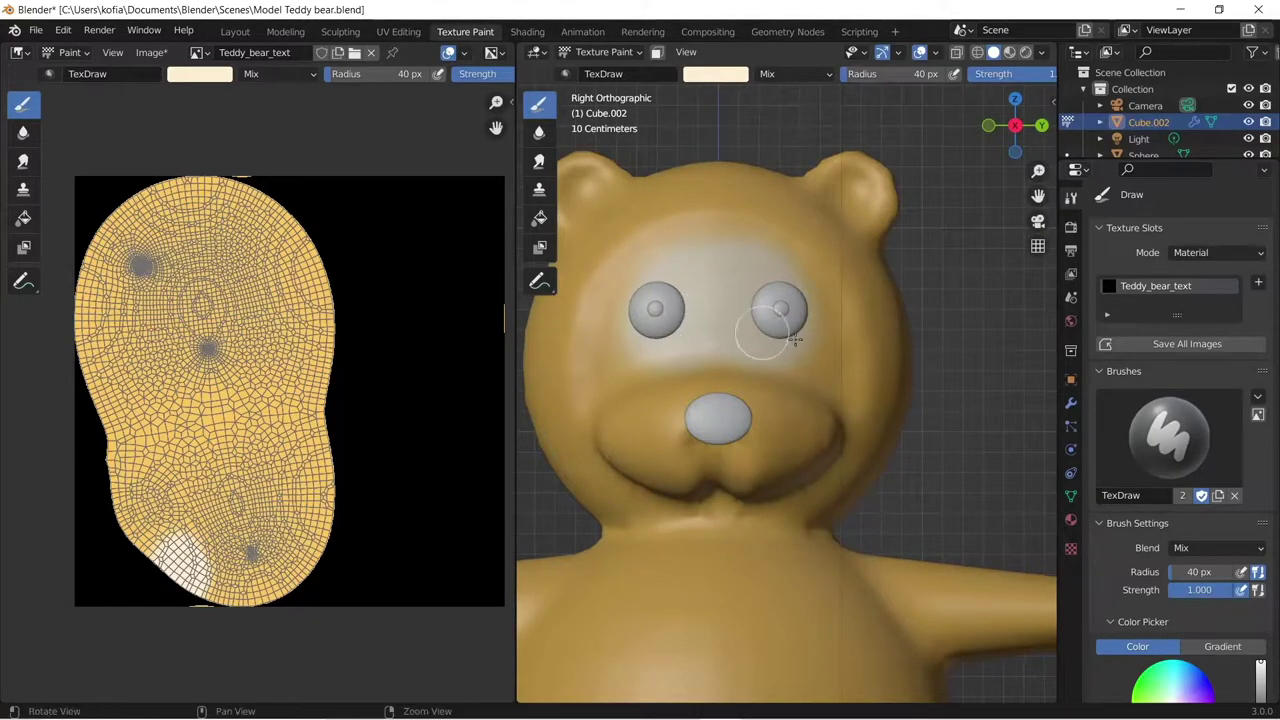
{"action": "middle_click_drag", "start_coordinate": [795, 340], "coordinate": [895, 372], "text": "shift"}
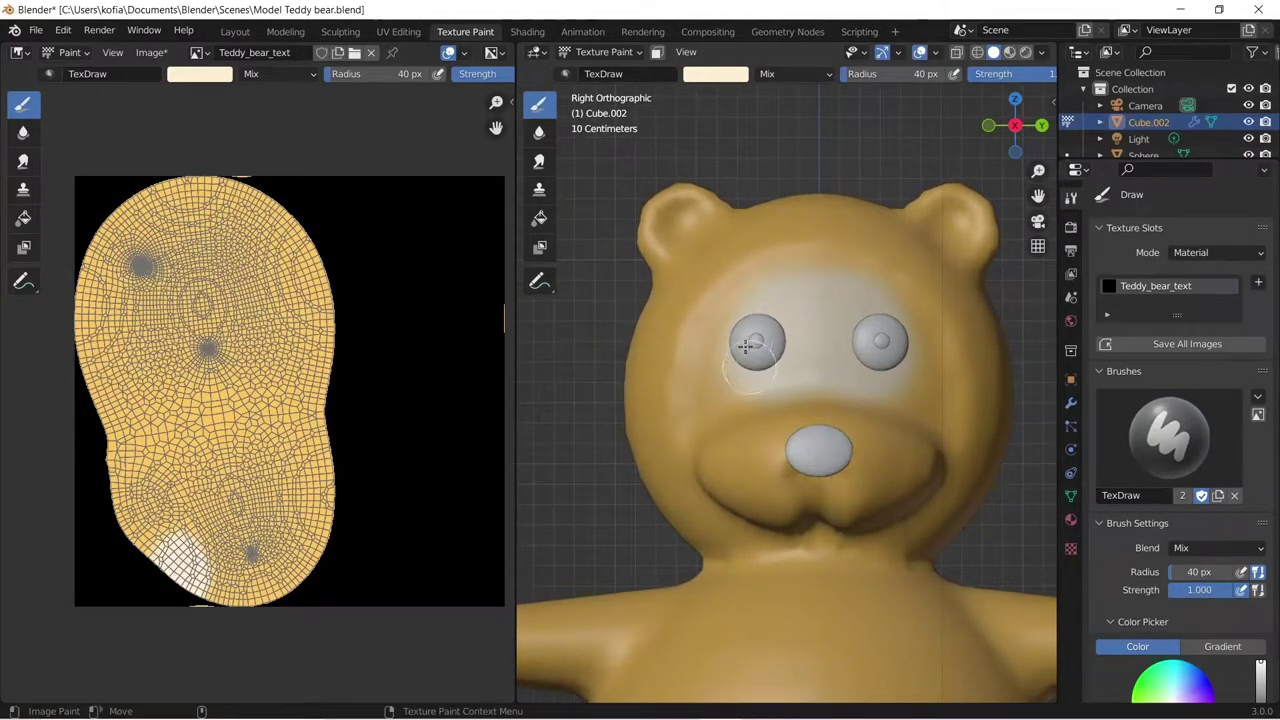
{"action": "mouse_move", "coordinate": [781, 300]}
{"action": "left_mouse_down"}
{"action": "mouse_move", "coordinate": [740, 320]}
{"action": "mouse_move", "coordinate": [710, 416]}
{"action": "mouse_move", "coordinate": [727, 363]}
{"action": "mouse_move", "coordinate": [719, 419]}
{"action": "mouse_move", "coordinate": [822, 399]}
{"action": "mouse_move", "coordinate": [715, 398]}
{"action": "mouse_move", "coordinate": [737, 426]}
{"action": "mouse_move", "coordinate": [746, 481]}
{"action": "mouse_move", "coordinate": [805, 492]}
{"action": "mouse_move", "coordinate": [786, 456]}
{"action": "left_mouse_up"}
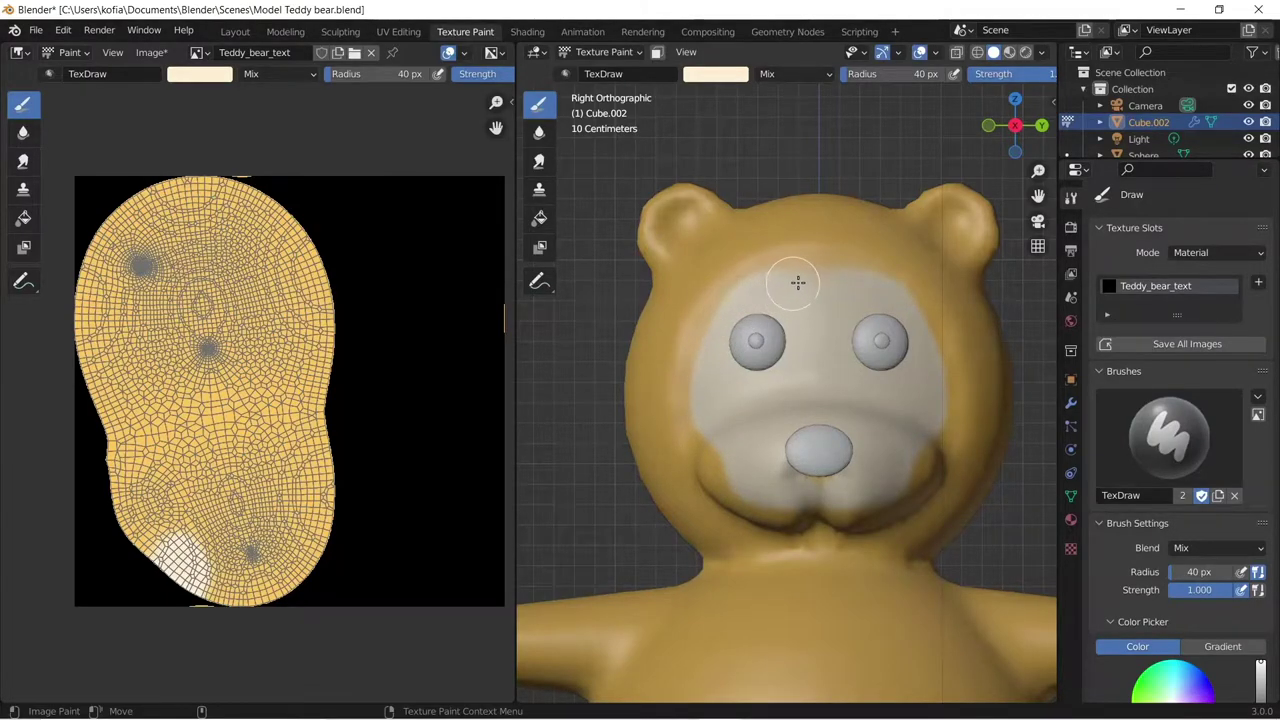
{"action": "left_click_drag", "start_coordinate": [798, 283], "coordinate": [819, 281]}
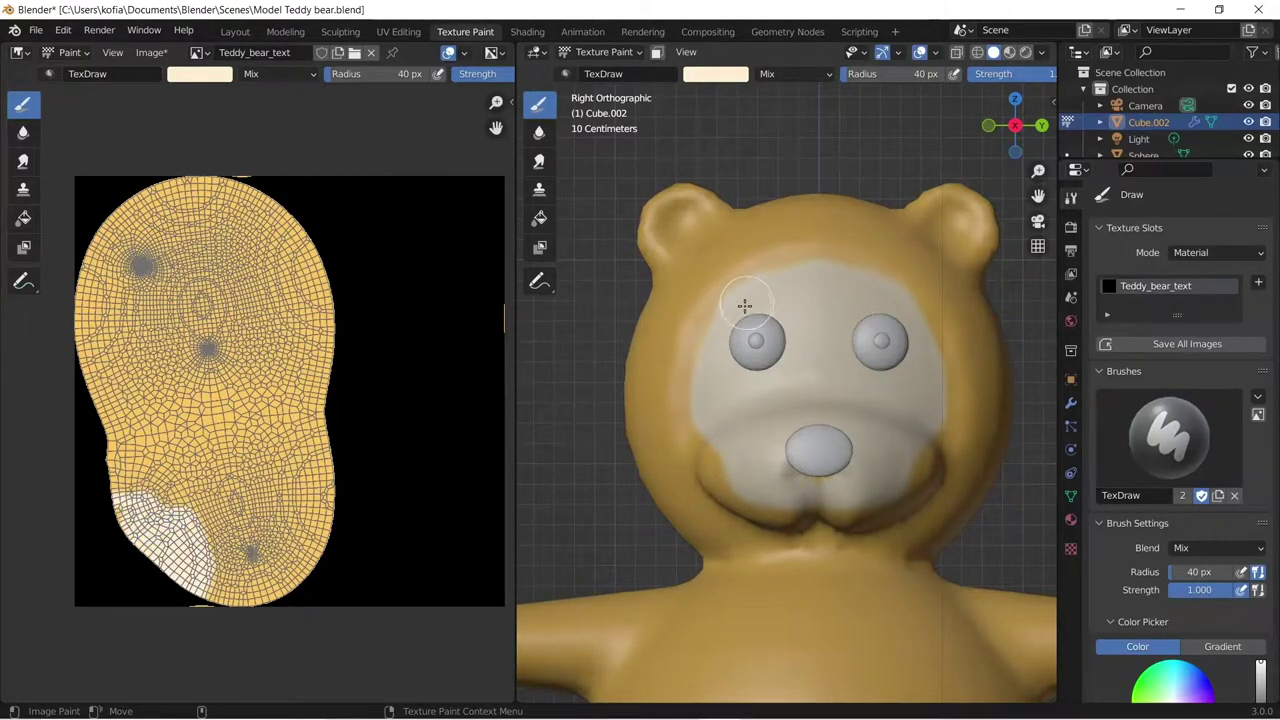
- From below, paint cream over the chin and up the bear's left cheek
{"action": "mouse_move", "coordinate": [714, 455]}
{"action": "middle_mouse_down"}
{"action": "mouse_move", "coordinate": [749, 443]}
{"action": "mouse_move", "coordinate": [803, 391]}
{"action": "mouse_move", "coordinate": [714, 349]}
{"action": "mouse_move", "coordinate": [813, 365]}
{"action": "middle_mouse_up"}
{"action": "scroll", "coordinate": [798, 375], "scroll_direction": "down", "scroll_amount": 3}
{"action": "mouse_move", "coordinate": [813, 405]}
{"action": "left_mouse_down"}
{"action": "mouse_move", "coordinate": [788, 432]}
{"action": "mouse_move", "coordinate": [733, 417]}
{"action": "mouse_move", "coordinate": [698, 366]}
{"action": "left_mouse_up"}
{"action": "mouse_move", "coordinate": [743, 429]}
{"action": "left_mouse_down"}
{"action": "mouse_move", "coordinate": [698, 405]}
{"action": "mouse_move", "coordinate": [679, 368]}
{"action": "left_mouse_up"}
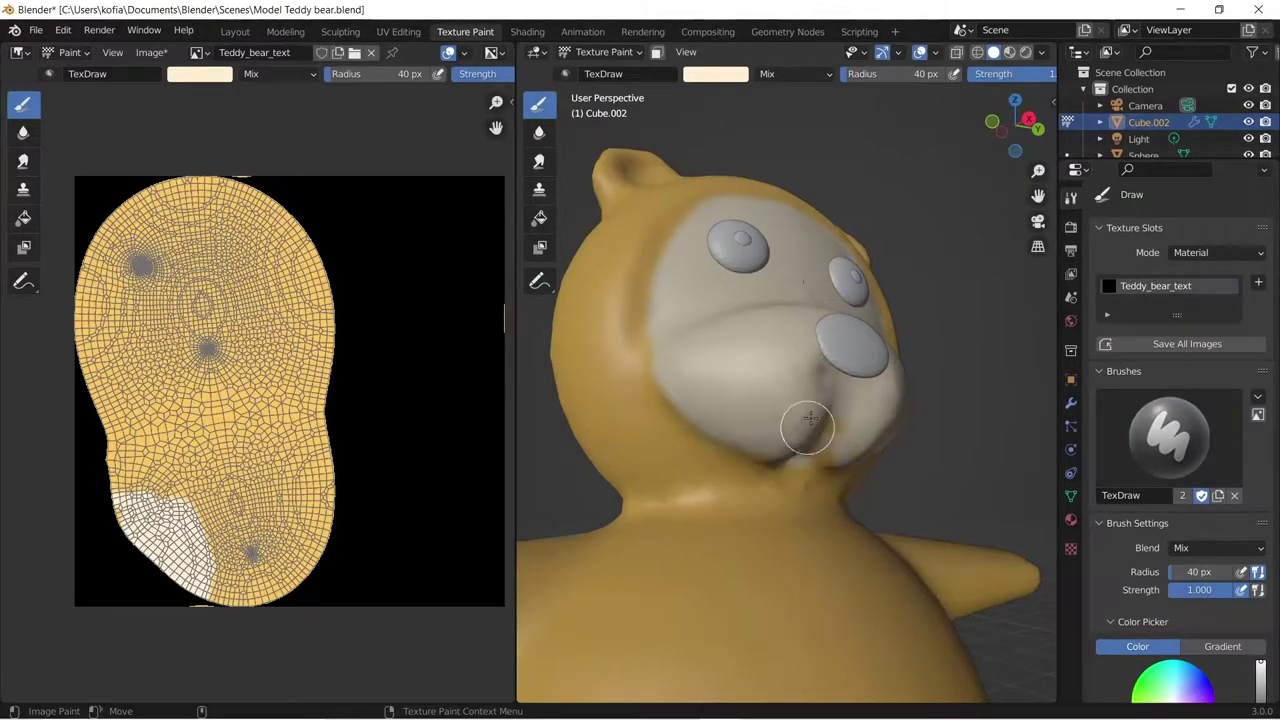
{"action": "left_click_drag", "start_coordinate": [758, 450], "coordinate": [702, 408]}
- Orbit around the bear to check the cream muzzle, then snap to front orthographic view
{"action": "mouse_move", "coordinate": [766, 414]}
{"action": "middle_mouse_down"}
{"action": "mouse_move", "coordinate": [711, 354]}
{"action": "mouse_move", "coordinate": [648, 368]}
{"action": "middle_mouse_up"}
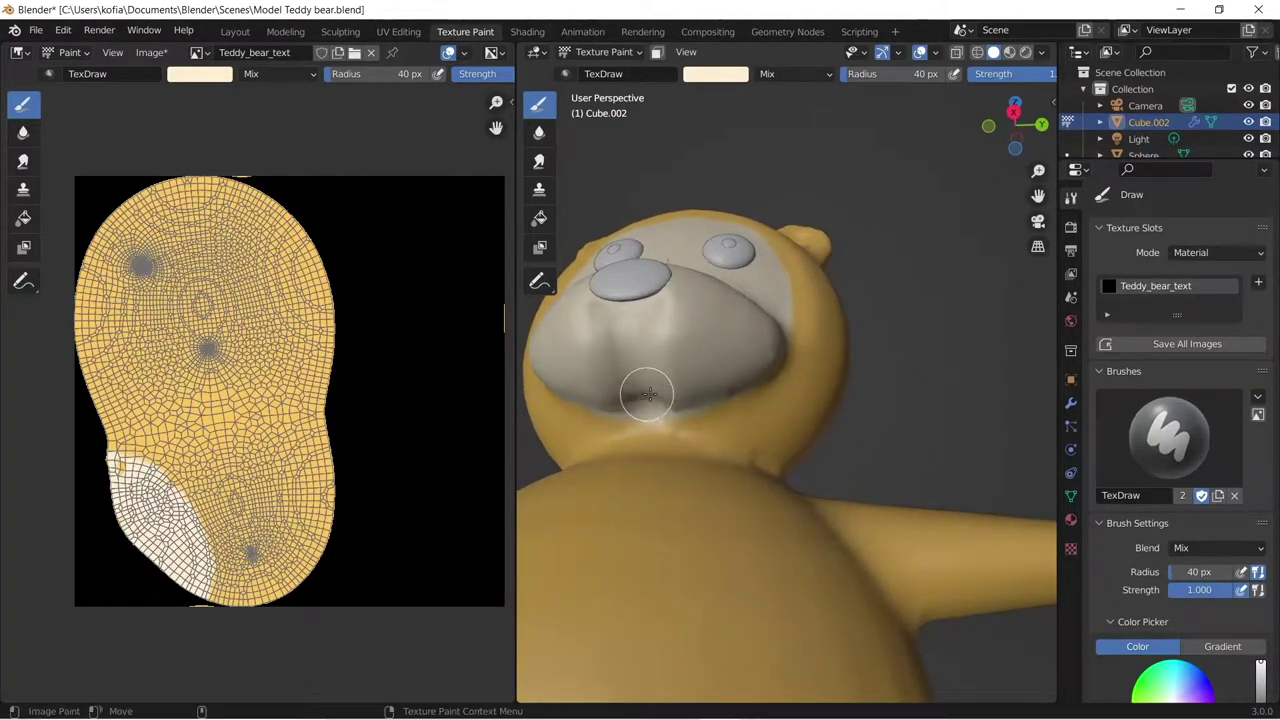
{"action": "middle_click_drag", "start_coordinate": [603, 331], "coordinate": [687, 341]}
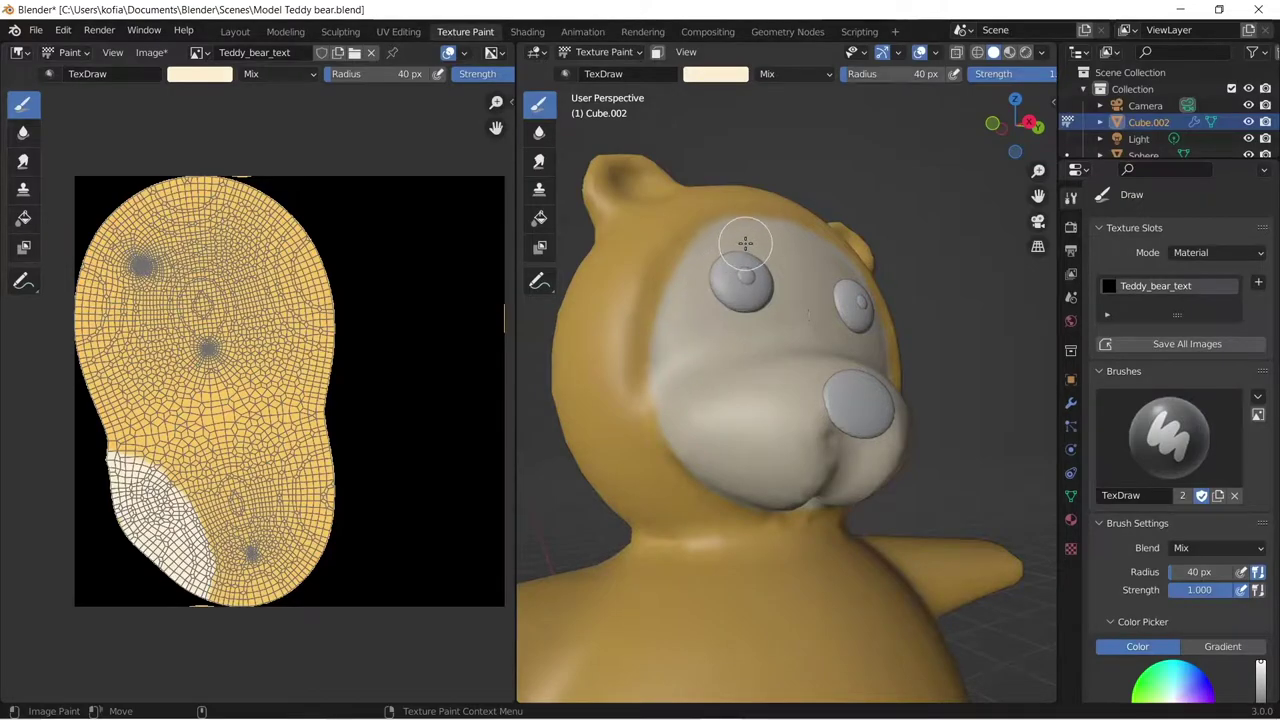
{"action": "mouse_move", "coordinate": [749, 329]}
{"action": "middle_mouse_down"}
{"action": "mouse_move", "coordinate": [814, 331]}
{"action": "mouse_move", "coordinate": [805, 375]}
{"action": "mouse_move", "coordinate": [836, 441]}
{"action": "mouse_move", "coordinate": [849, 429]}
{"action": "middle_mouse_up"}
{"action": "scroll", "coordinate": [849, 429], "scroll_direction": "up", "scroll_amount": 4}
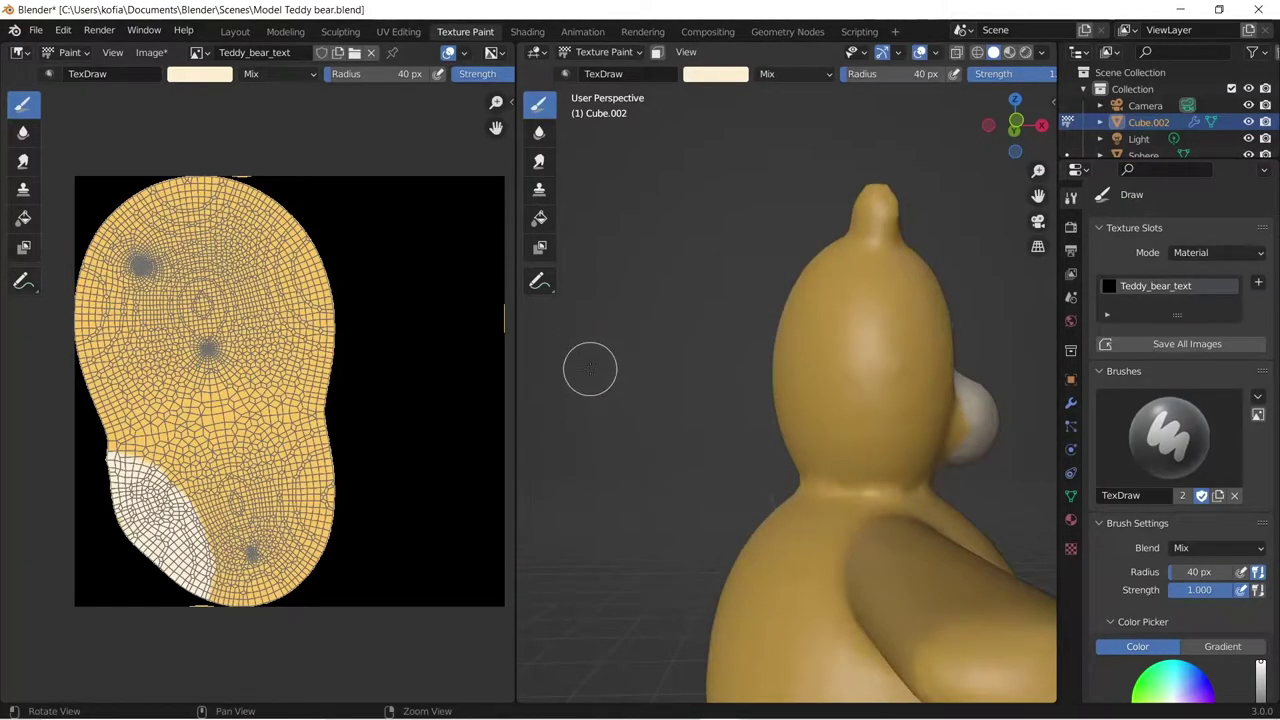
{"action": "mouse_move", "coordinate": [590, 369]}
{"action": "middle_mouse_down"}
{"action": "mouse_move", "coordinate": [823, 389]}
{"action": "mouse_move", "coordinate": [808, 386]}
{"action": "mouse_move", "coordinate": [843, 371]}
{"action": "mouse_move", "coordinate": [909, 405]}
{"action": "mouse_move", "coordinate": [951, 391]}
{"action": "middle_mouse_up"}
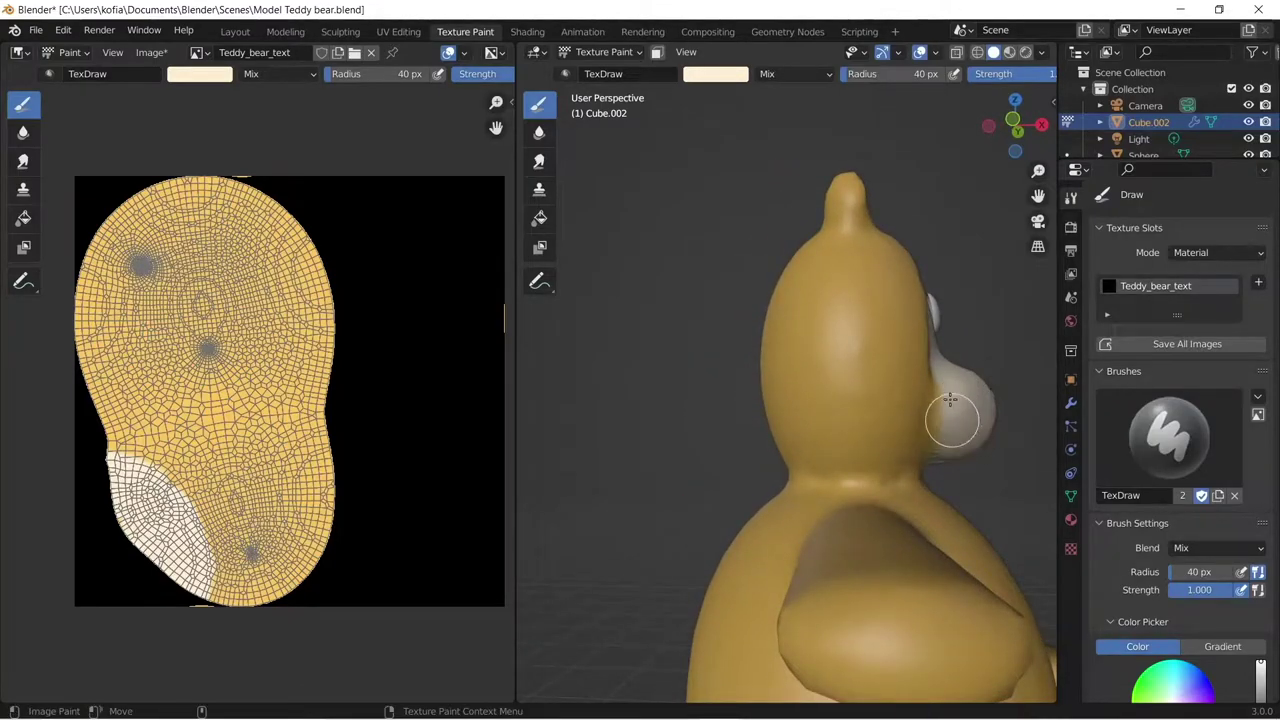
{"action": "mouse_move", "coordinate": [951, 391]}
{"action": "middle_mouse_down"}
{"action": "mouse_move", "coordinate": [749, 374]}
{"action": "mouse_move", "coordinate": [663, 272]}
{"action": "middle_mouse_up"}
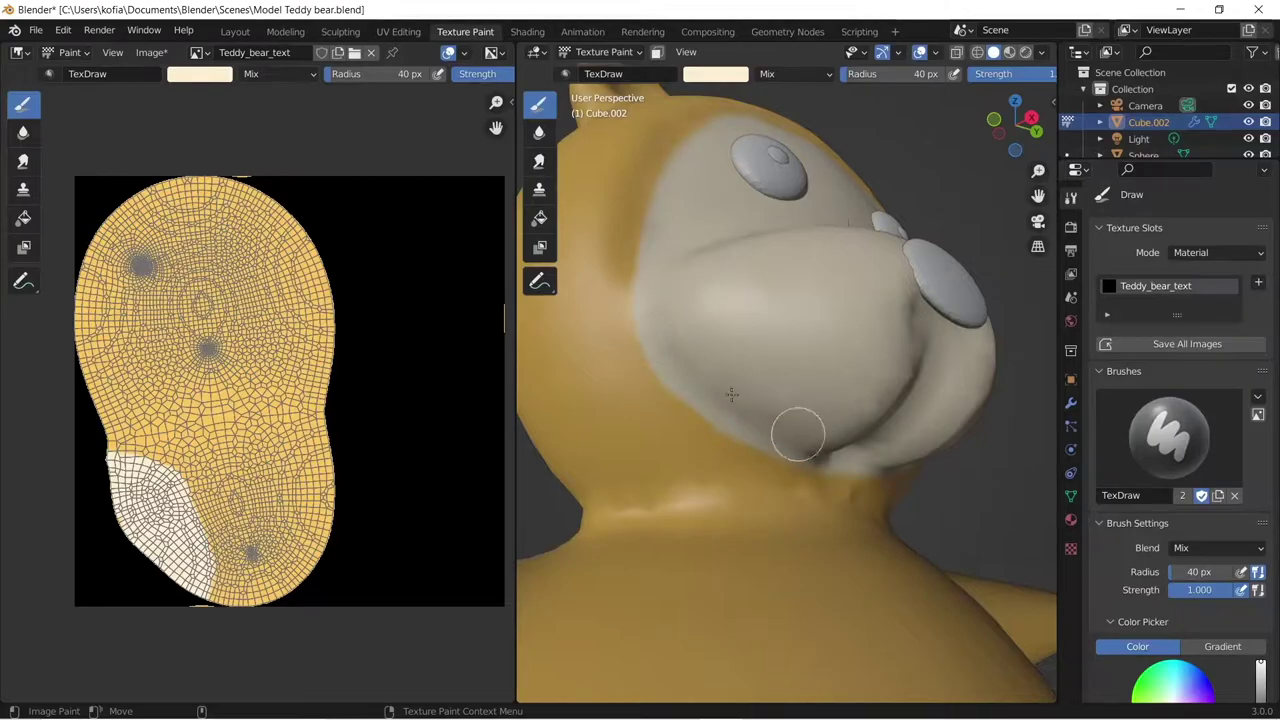
{"action": "mouse_move", "coordinate": [717, 343]}
{"action": "middle_mouse_down"}
{"action": "mouse_move", "coordinate": [815, 357]}
{"action": "mouse_move", "coordinate": [749, 406]}
{"action": "mouse_move", "coordinate": [669, 386]}
{"action": "mouse_move", "coordinate": [617, 292]}
{"action": "mouse_move", "coordinate": [724, 347]}
{"action": "middle_mouse_up"}
{"action": "scroll", "coordinate": [722, 415], "scroll_direction": "up", "scroll_amount": 2}
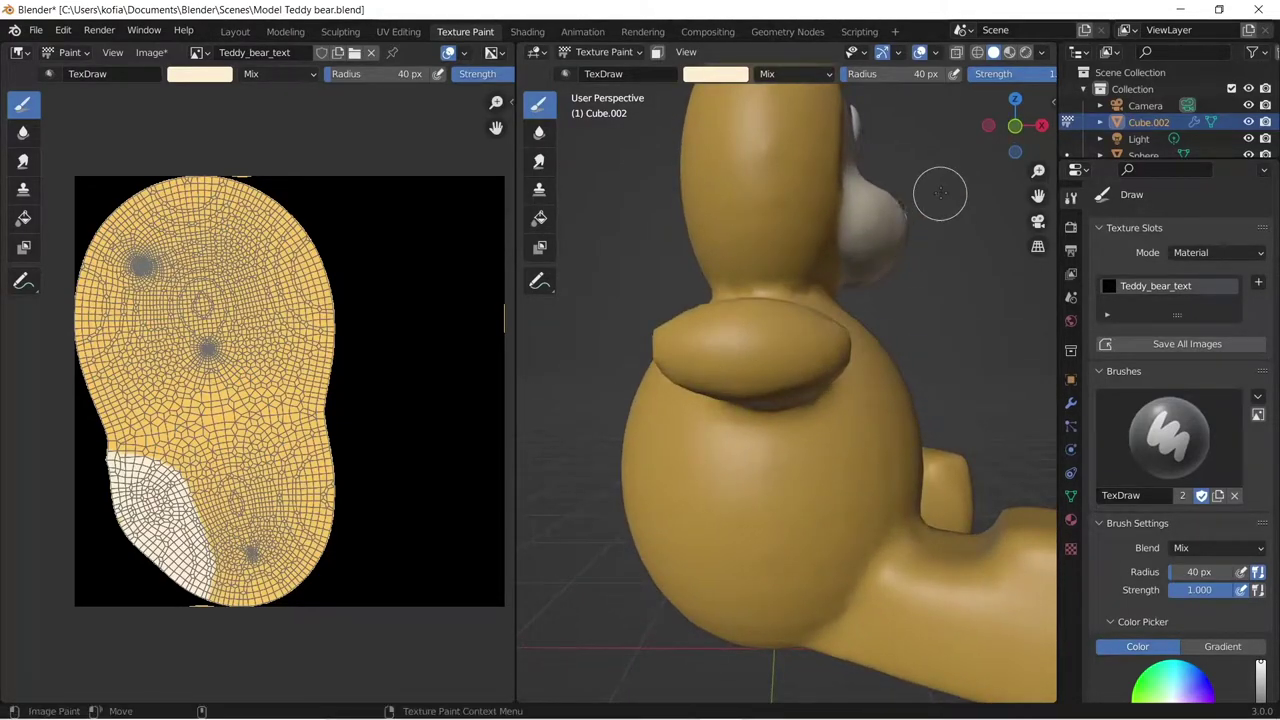
{"action": "left_click", "coordinate": [1008, 128]}
{"action": "scroll", "coordinate": [780, 330], "scroll_direction": "up", "scroll_amount": 6}
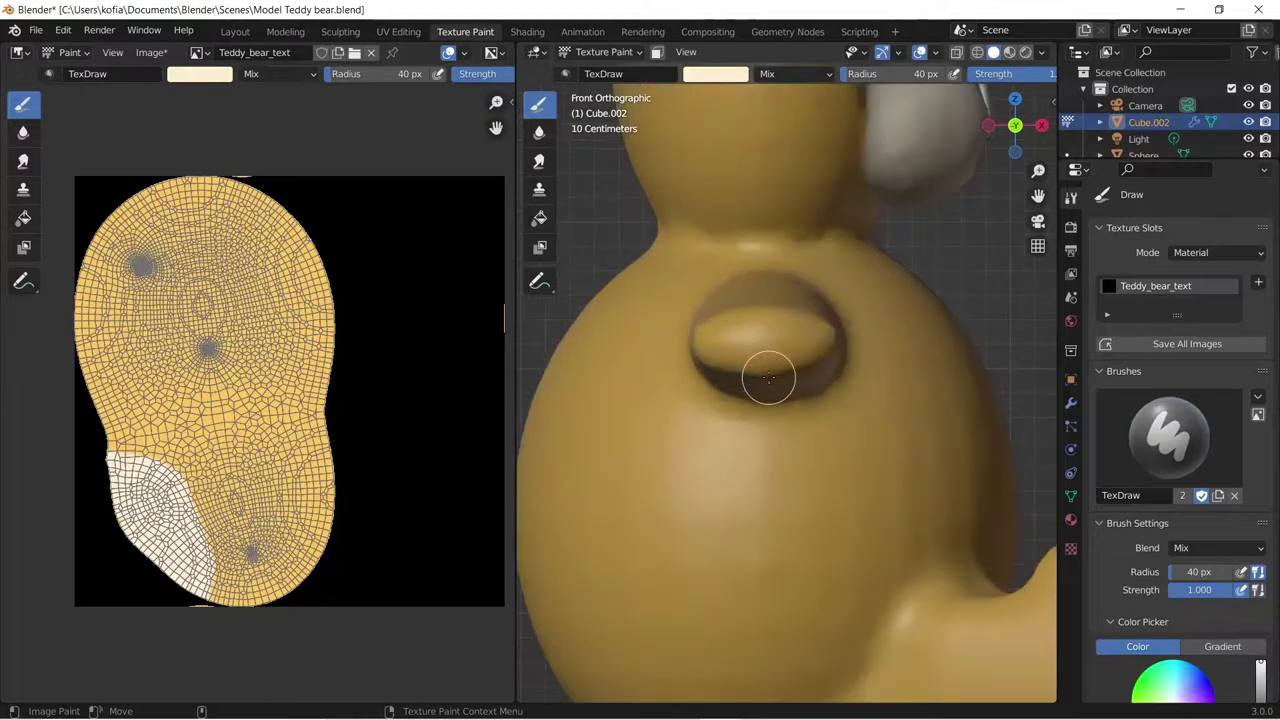
- Set the brush radius to 20 px and orbit to a three-quarter perspective view
{"action": "left_click", "coordinate": [876, 75]}
{"action": "type", "text": "20"}
{"action": "key", "text": "Return"}
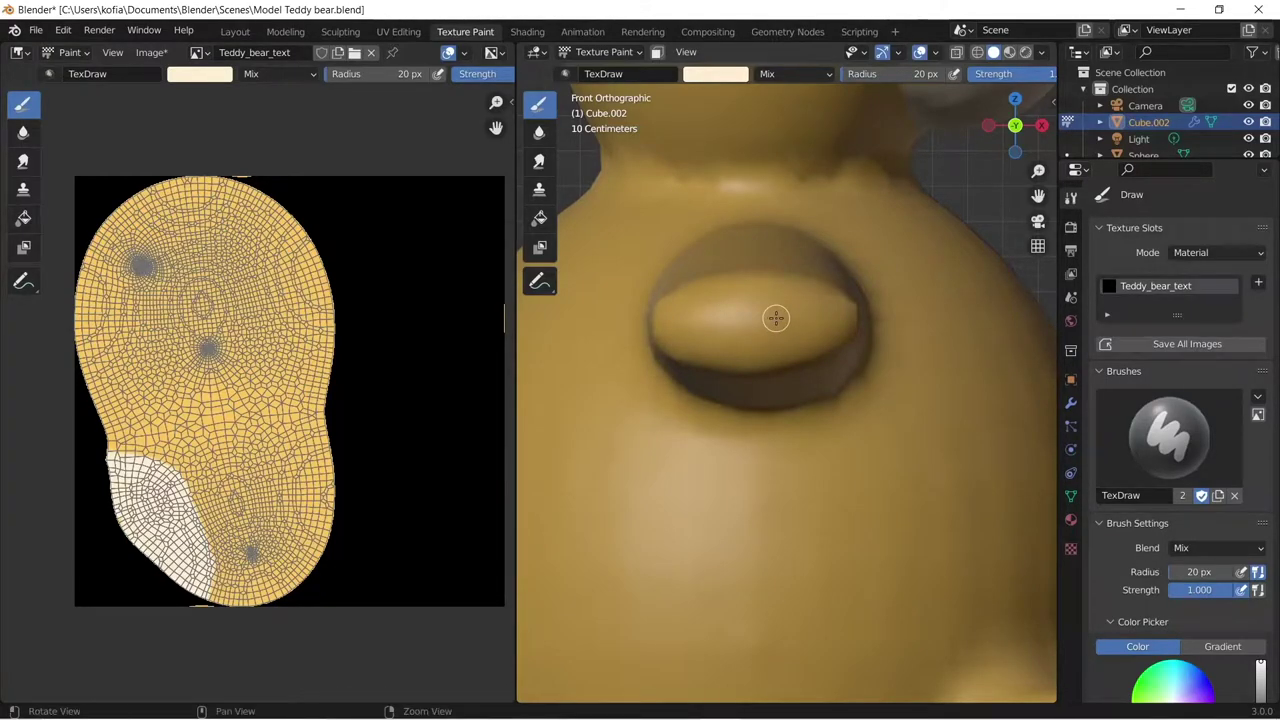
{"action": "middle_click_drag", "start_coordinate": [776, 318], "coordinate": [795, 319]}
{"action": "scroll", "coordinate": [765, 318], "scroll_direction": "down", "scroll_amount": 5}
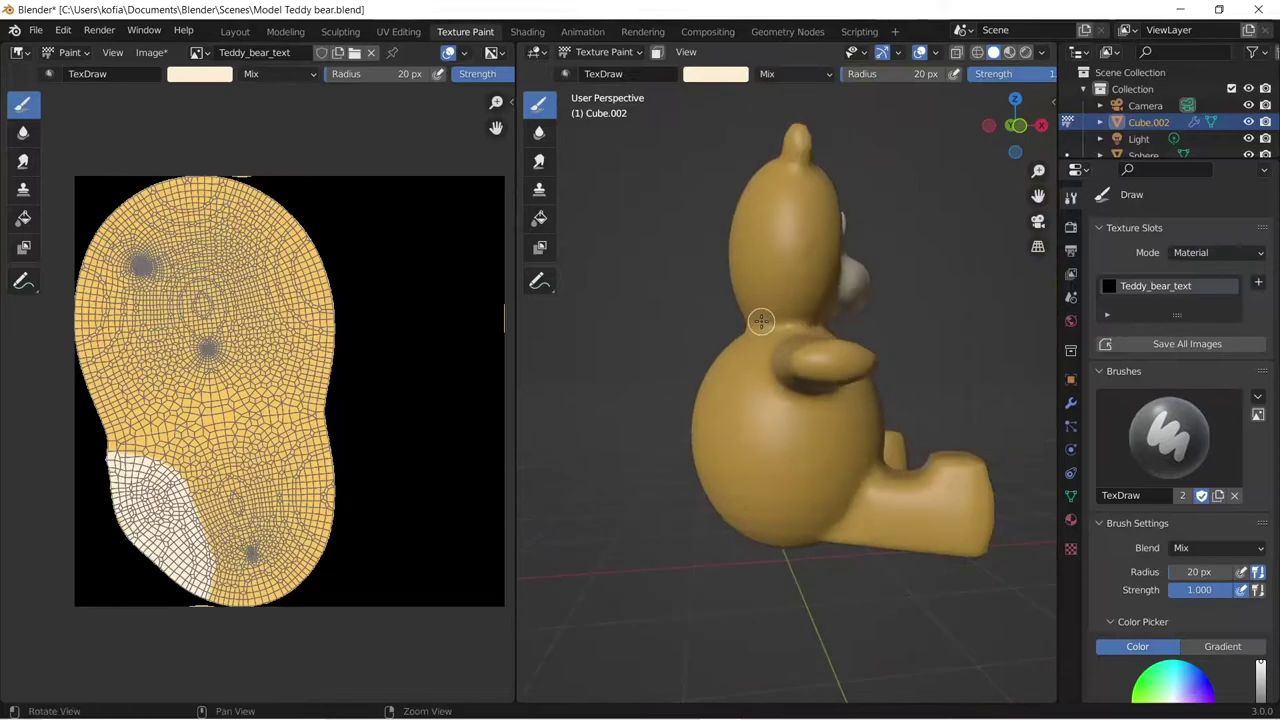
{"action": "middle_click_drag", "start_coordinate": [760, 320], "coordinate": [720, 334]}
{"action": "scroll", "coordinate": [718, 350], "scroll_direction": "up", "scroll_amount": 3}
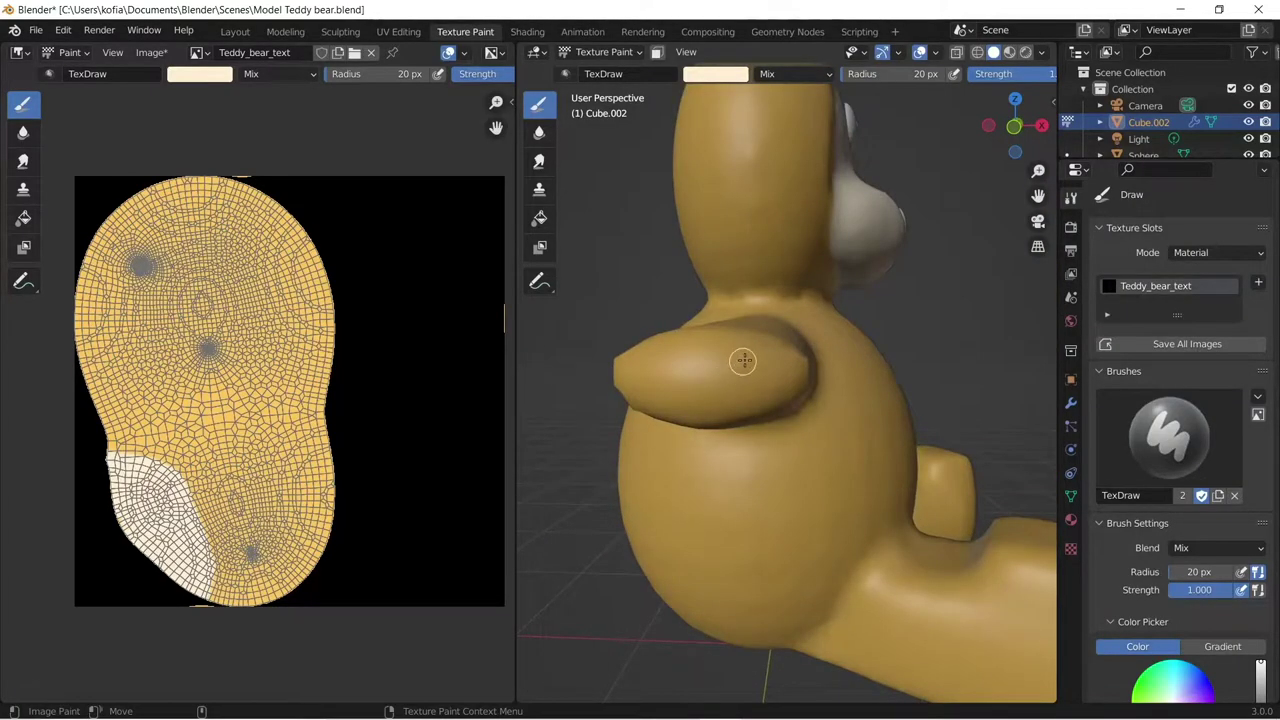
- Switch to Object Mode, preview the bear in the Layout workspace, and return to Texture Paint
{"action": "key", "text": "ctrl+Tab"}
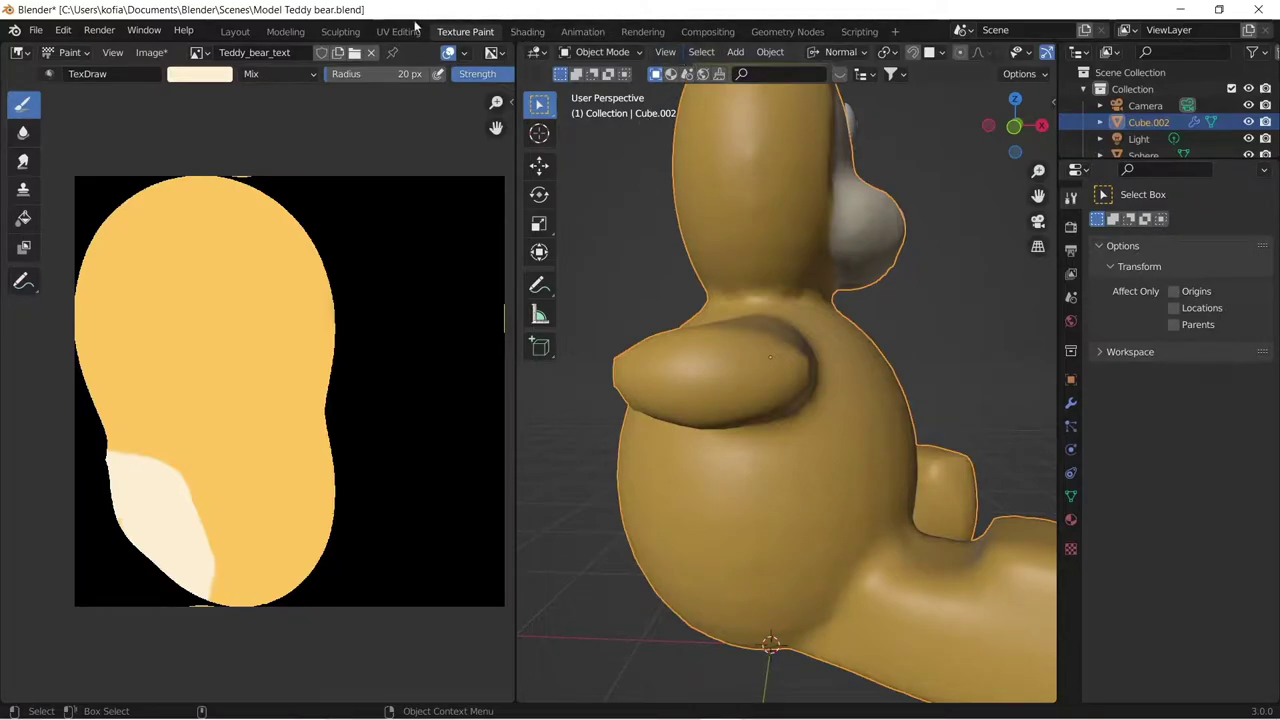
{"action": "left_click", "coordinate": [235, 32]}
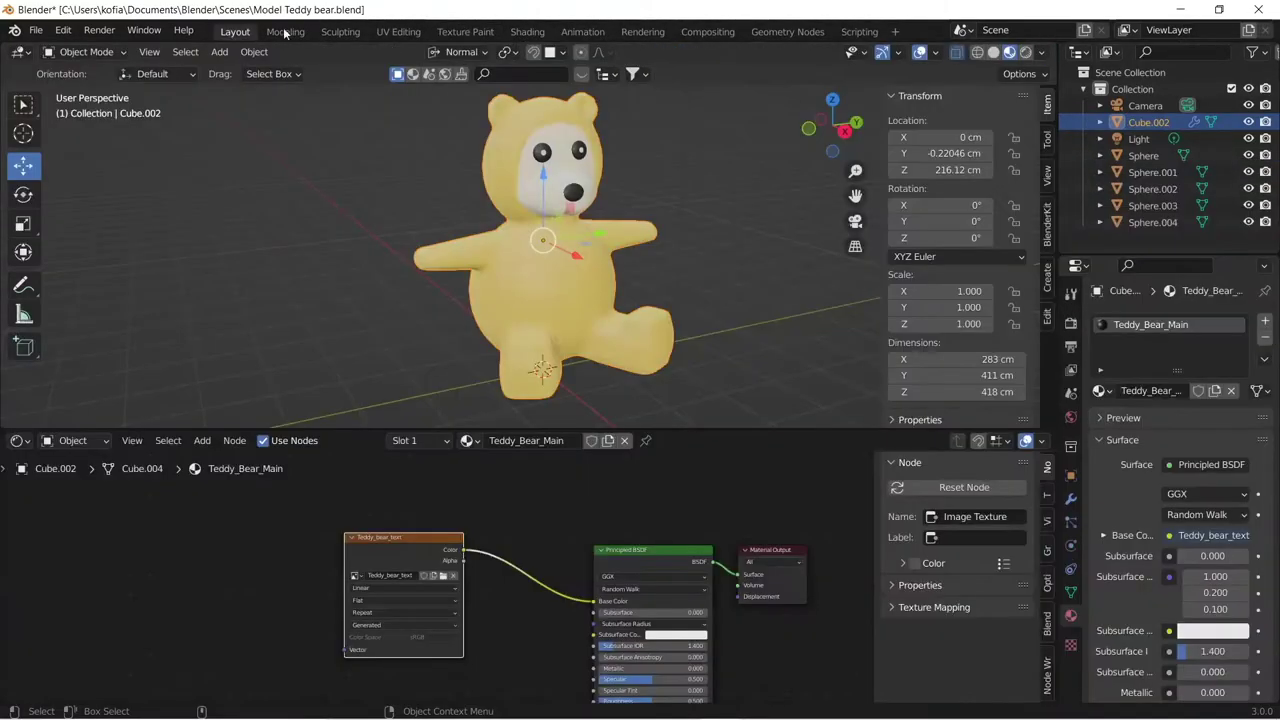
{"action": "left_click", "coordinate": [481, 34]}
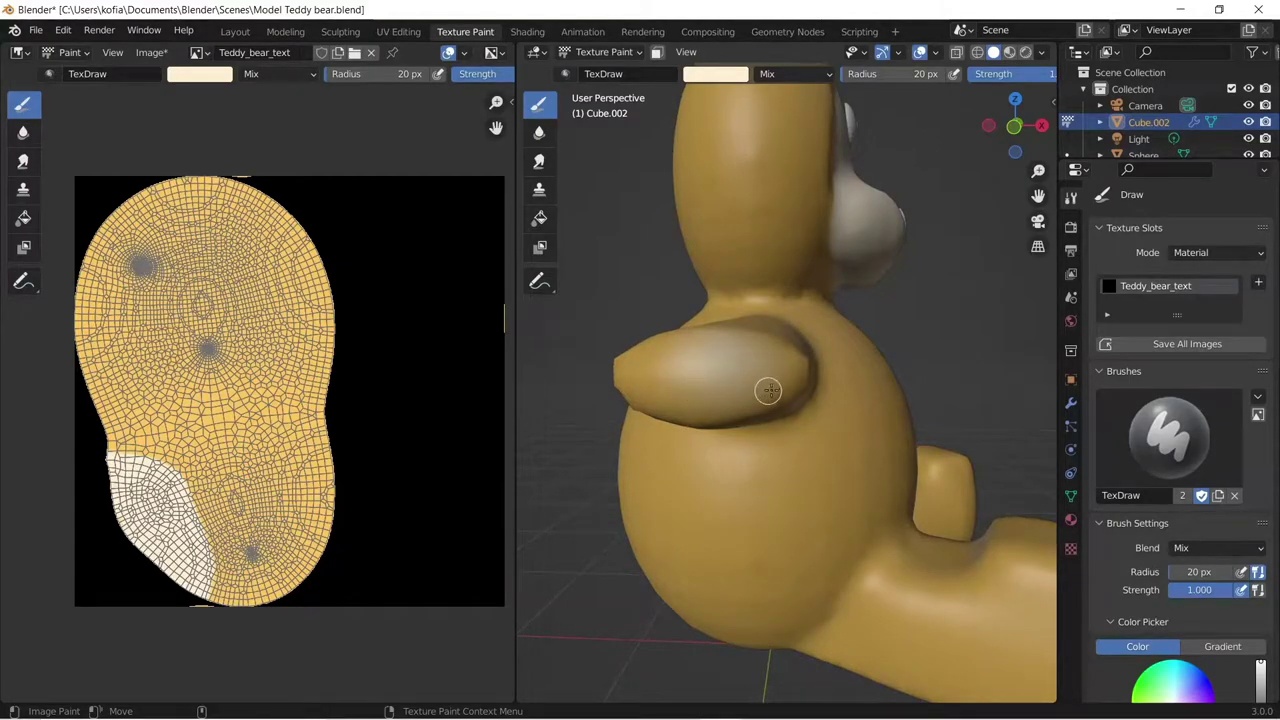
- Set the TexDraw brush radius back to 40 px
{"action": "scroll", "coordinate": [730, 380], "scroll_direction": "down", "scroll_amount": 3}
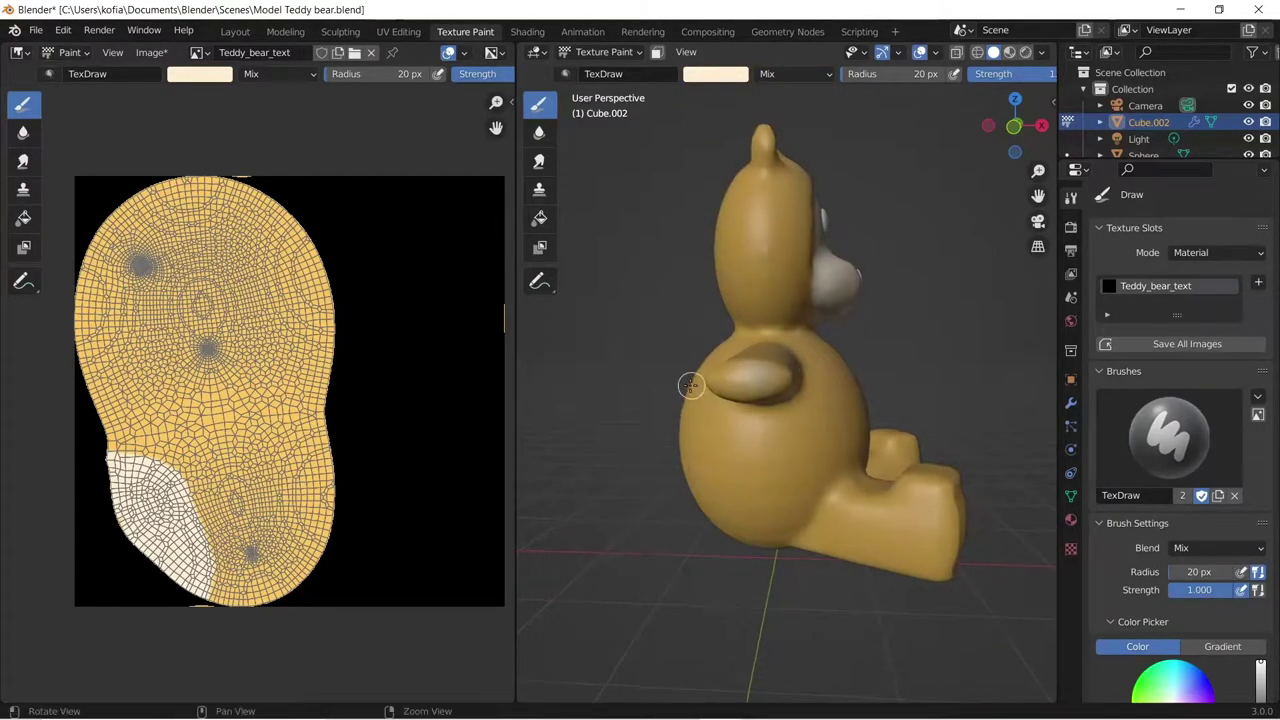
{"action": "middle_click_drag", "start_coordinate": [689, 380], "coordinate": [663, 366]}
{"action": "scroll", "coordinate": [642, 386], "scroll_direction": "up", "scroll_amount": 4}
{"action": "scroll", "coordinate": [700, 400], "scroll_direction": "up", "scroll_amount": 5}
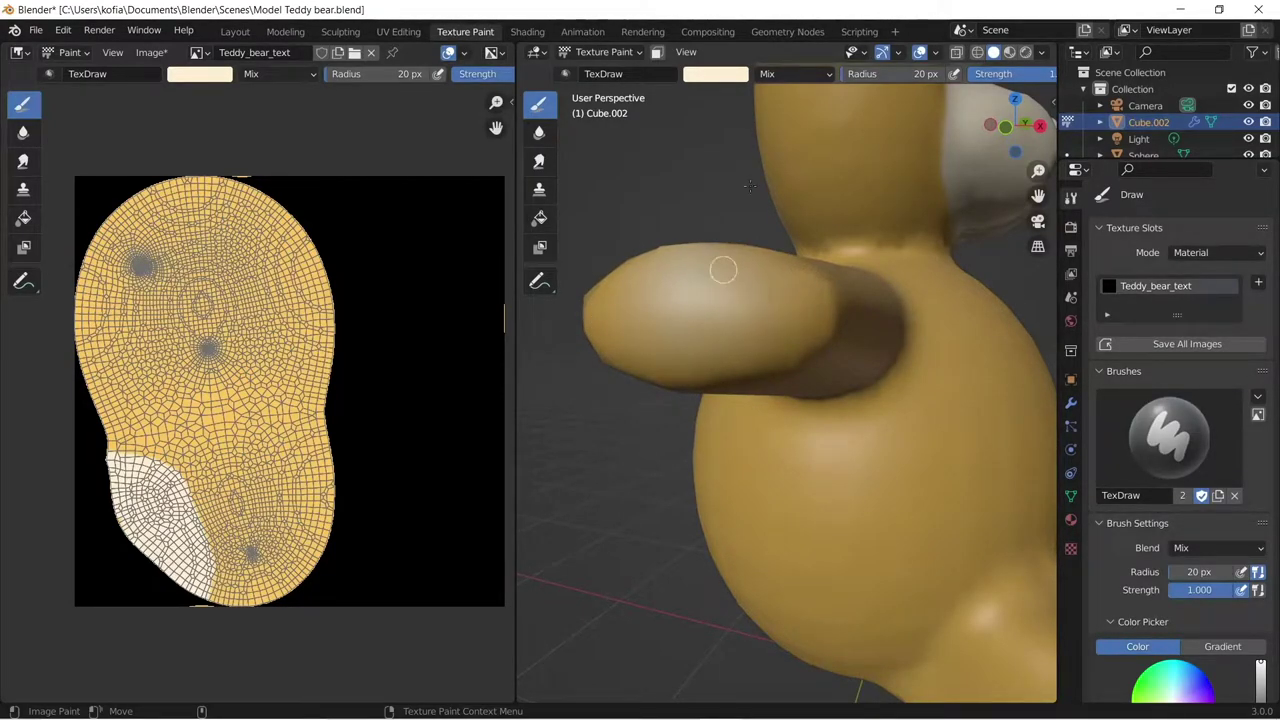
{"action": "double_click", "coordinate": [871, 73]}
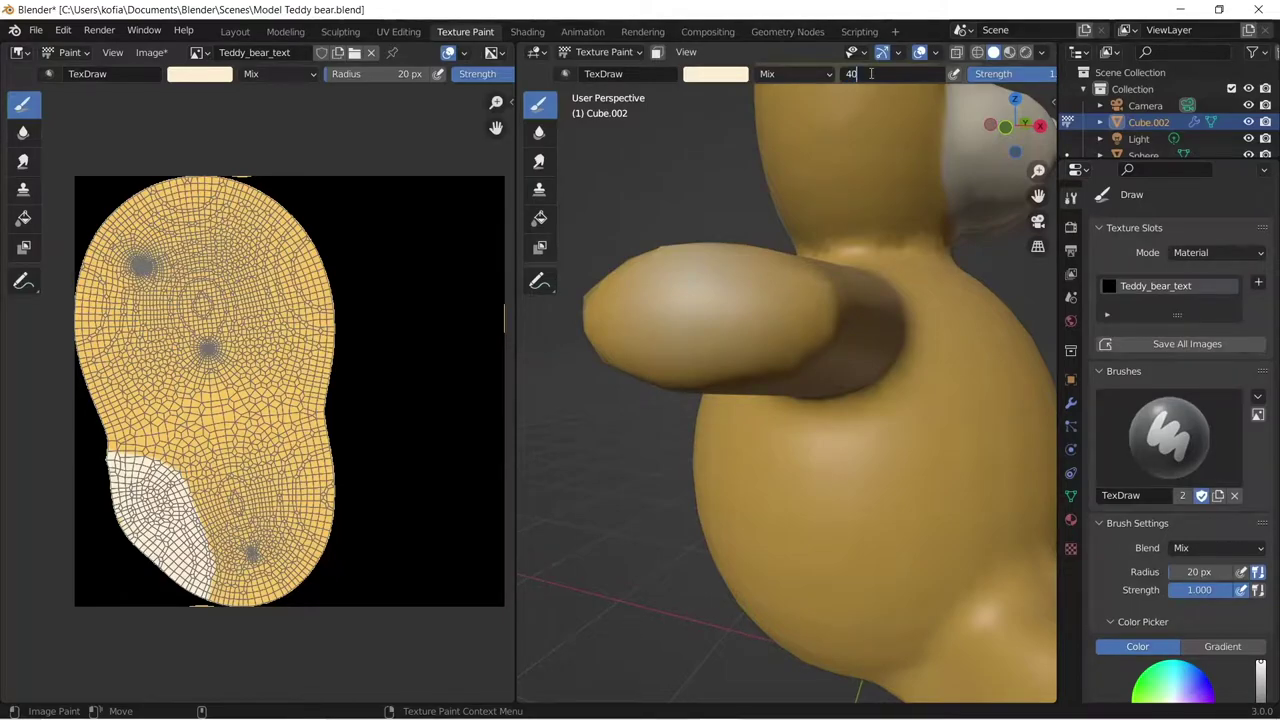
{"action": "type", "text": "40"}
{"action": "key", "text": "Return"}
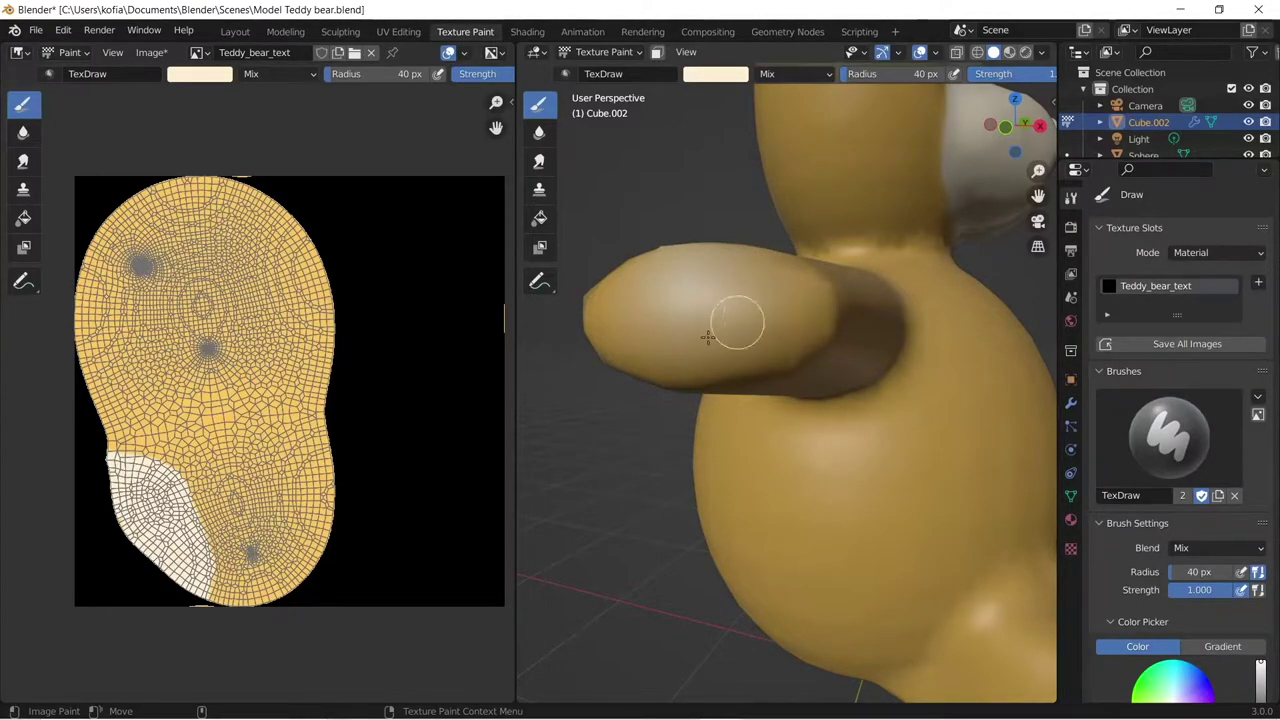
- Paint cream over both arm tips, plus a short stroke near one arm's edge
{"action": "middle_click_drag", "start_coordinate": [714, 286], "coordinate": [783, 317]}
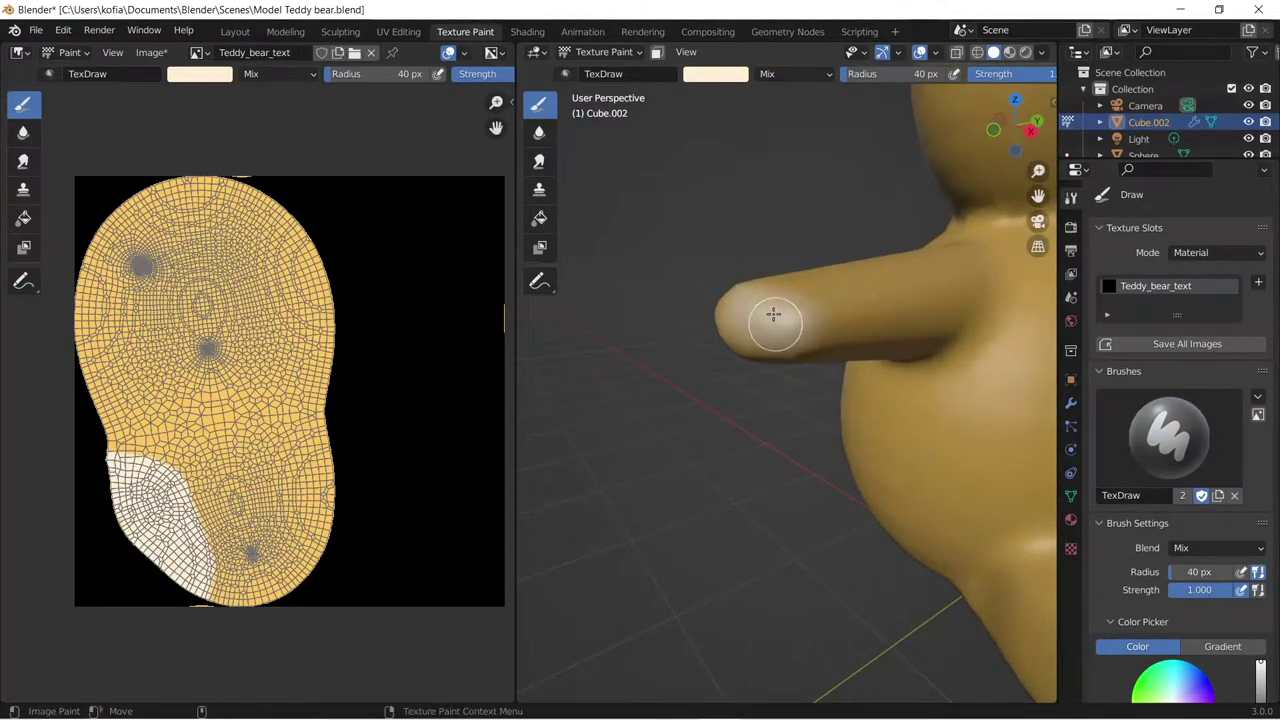
{"action": "mouse_move", "coordinate": [734, 330]}
{"action": "left_mouse_down"}
{"action": "mouse_move", "coordinate": [752, 339]}
{"action": "mouse_move", "coordinate": [719, 311]}
{"action": "left_mouse_up"}
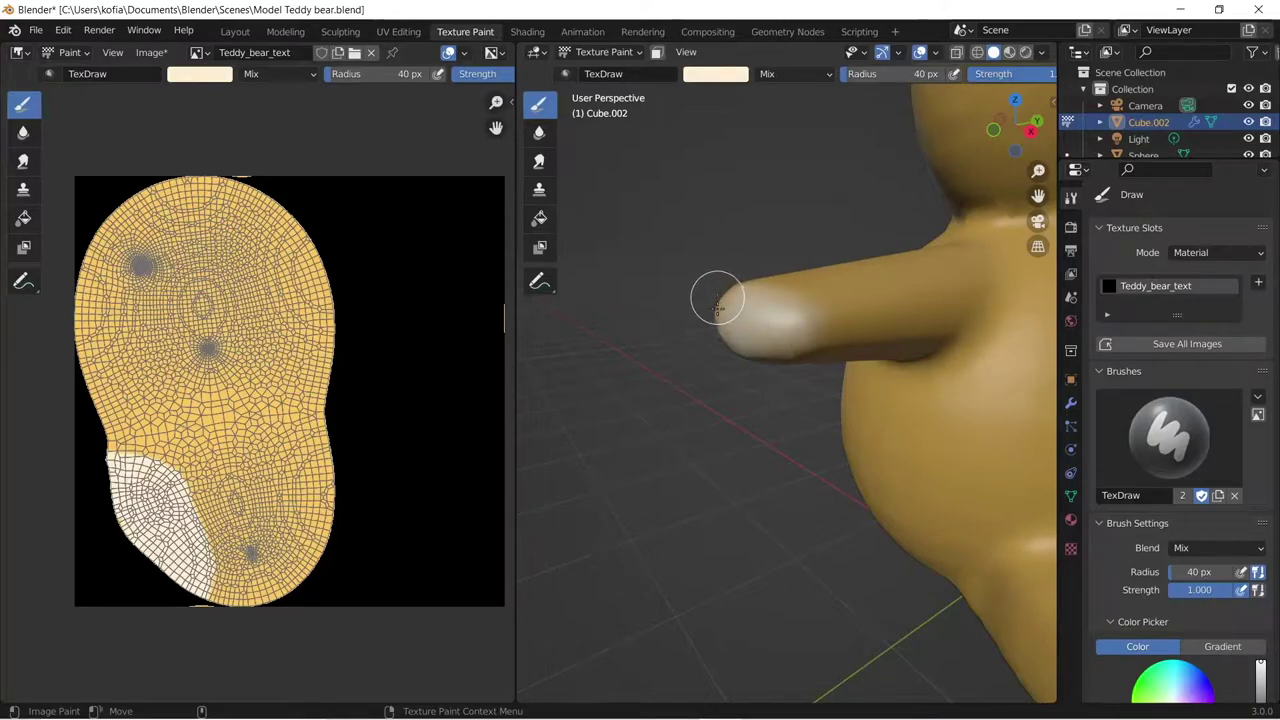
{"action": "mouse_move", "coordinate": [714, 297]}
{"action": "middle_mouse_down"}
{"action": "mouse_move", "coordinate": [943, 334]}
{"action": "mouse_move", "coordinate": [760, 410]}
{"action": "mouse_move", "coordinate": [809, 380]}
{"action": "middle_mouse_up"}
{"action": "scroll", "coordinate": [835, 396], "scroll_direction": "up", "scroll_amount": 4}
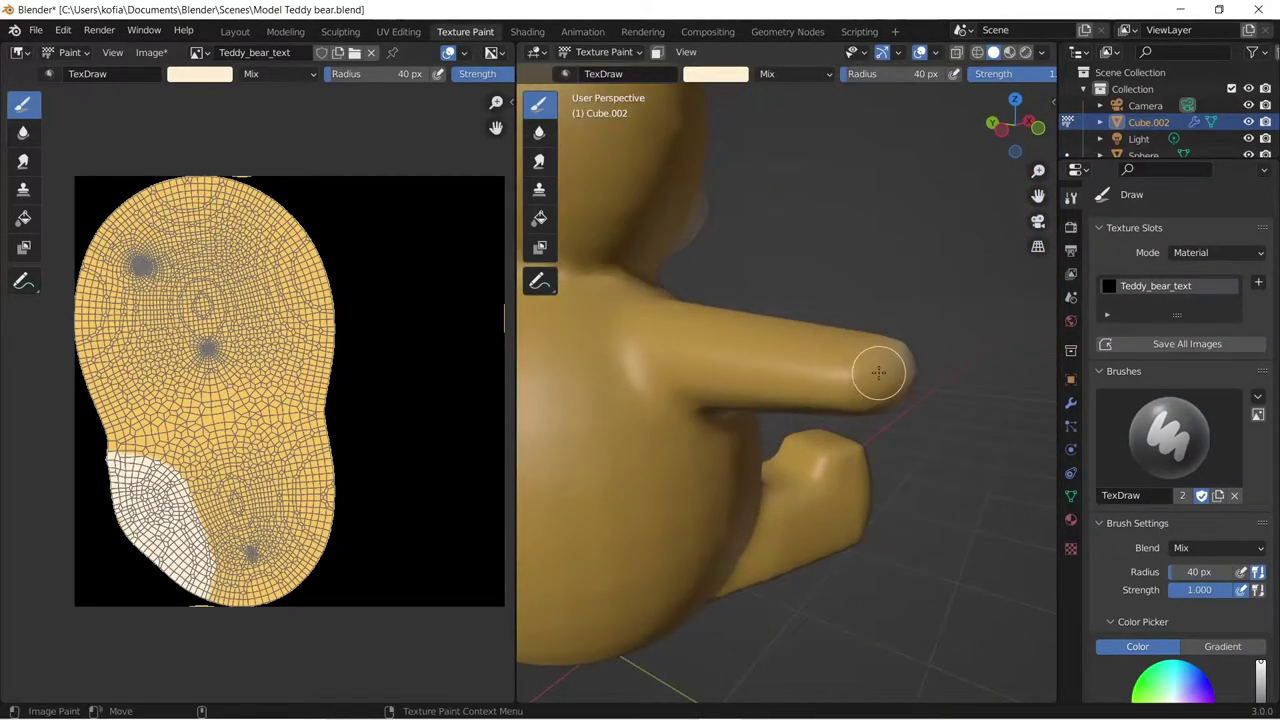
{"action": "mouse_move", "coordinate": [878, 372]}
{"action": "left_mouse_down"}
{"action": "mouse_move", "coordinate": [904, 391]}
{"action": "mouse_move", "coordinate": [861, 398]}
{"action": "mouse_move", "coordinate": [887, 373]}
{"action": "mouse_move", "coordinate": [867, 389]}
{"action": "mouse_move", "coordinate": [873, 373]}
{"action": "mouse_move", "coordinate": [861, 395]}
{"action": "mouse_move", "coordinate": [902, 375]}
{"action": "left_mouse_up"}
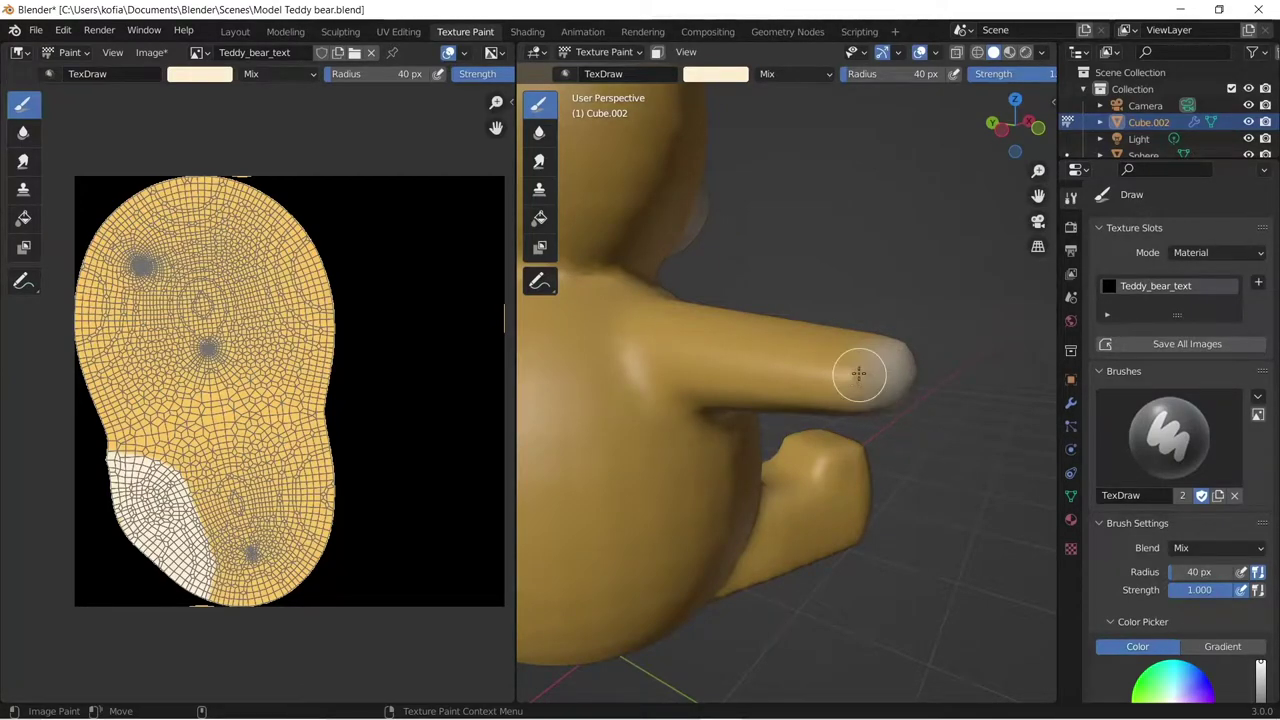
{"action": "mouse_move", "coordinate": [882, 387]}
{"action": "middle_mouse_down"}
{"action": "mouse_move", "coordinate": [826, 306]}
{"action": "mouse_move", "coordinate": [737, 303]}
{"action": "middle_mouse_up"}
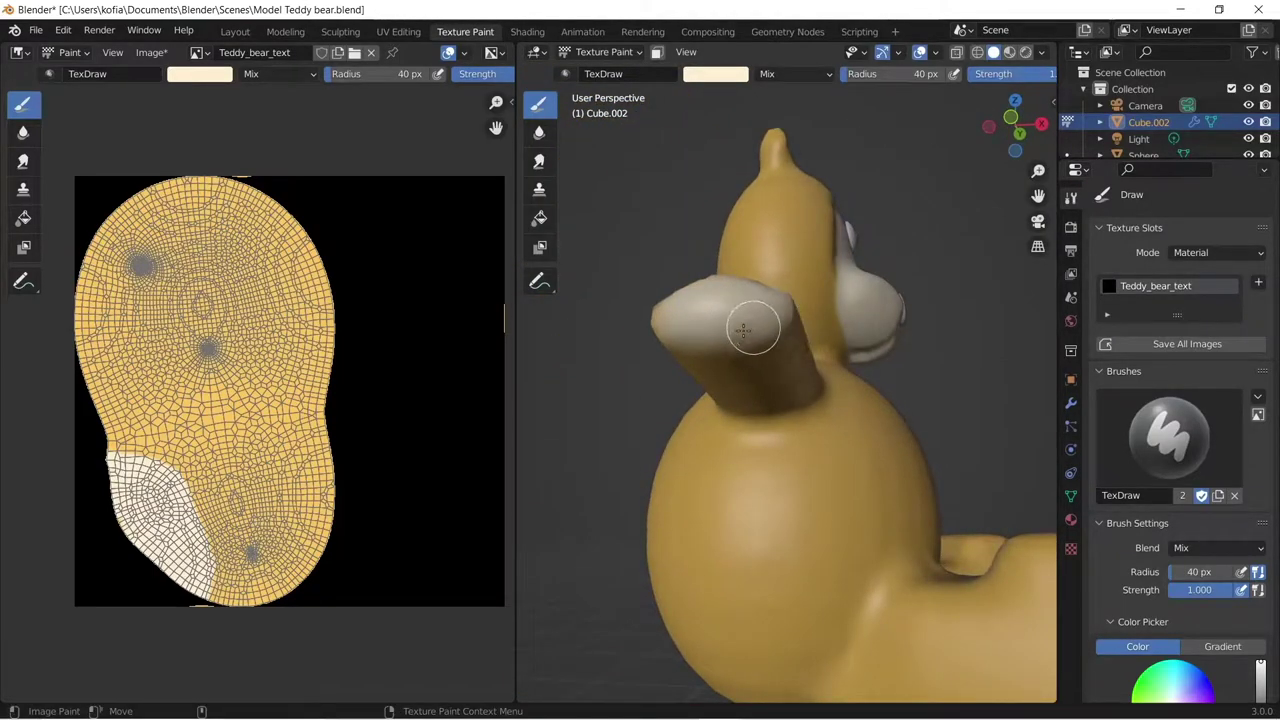
{"action": "middle_click_drag", "start_coordinate": [662, 312], "coordinate": [692, 320]}
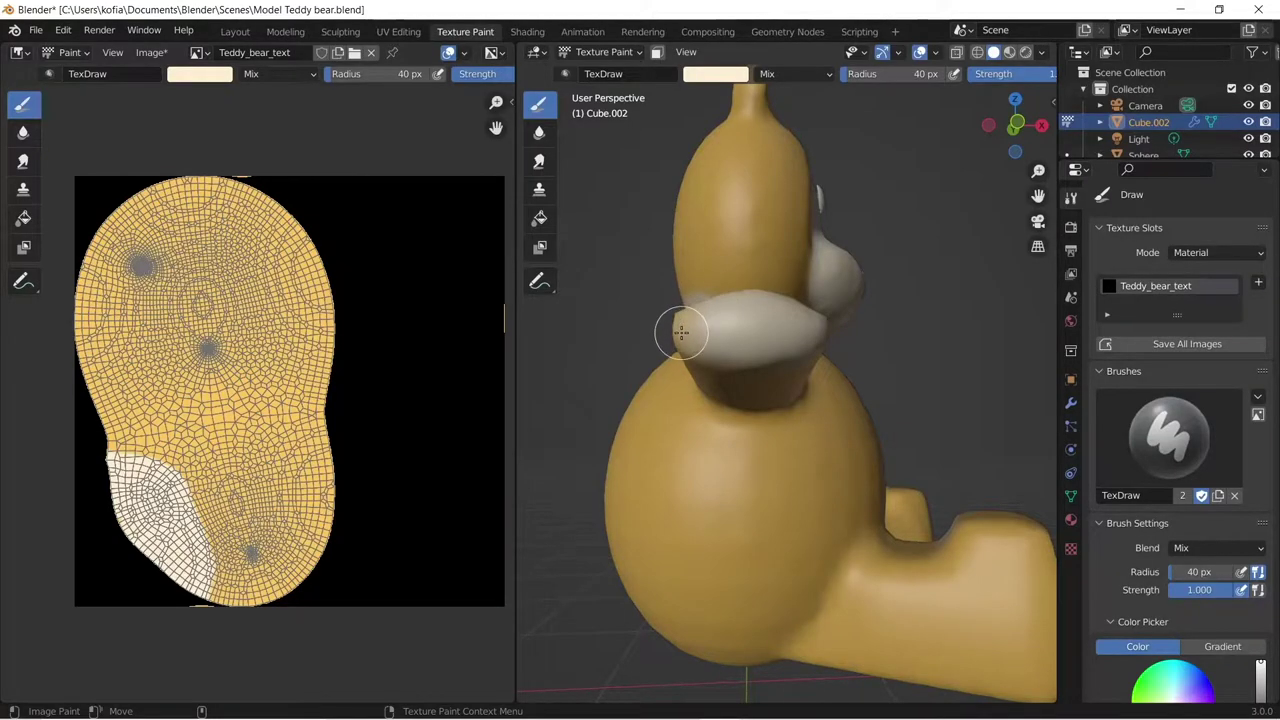
{"action": "left_click_drag", "start_coordinate": [681, 336], "coordinate": [690, 333]}
{"action": "mouse_move", "coordinate": [690, 333]}
{"action": "middle_mouse_down"}
{"action": "mouse_move", "coordinate": [700, 322]}
{"action": "mouse_move", "coordinate": [686, 314]}
{"action": "middle_mouse_up"}
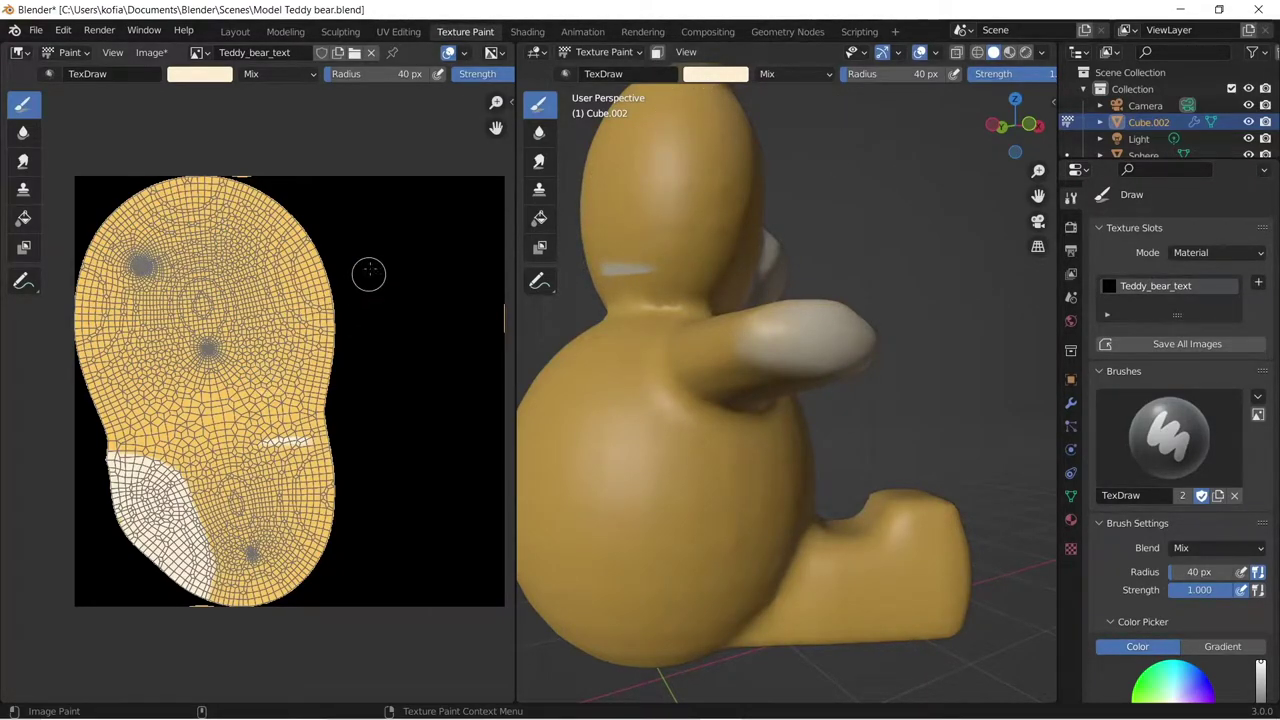
- Sample the yellow fur colour from the texture and paint over the white neck streak
{"action": "left_click", "coordinate": [737, 77]}
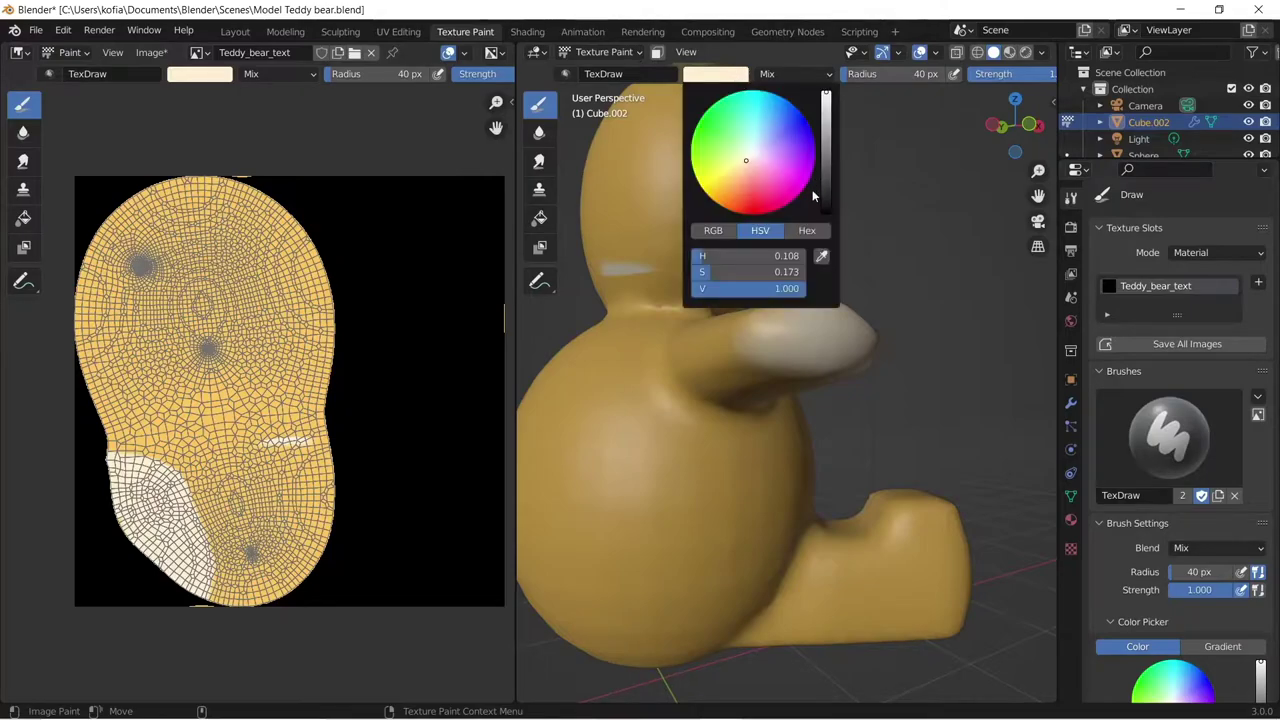
{"action": "left_click", "coordinate": [820, 257]}
{"action": "left_click", "coordinate": [266, 407]}
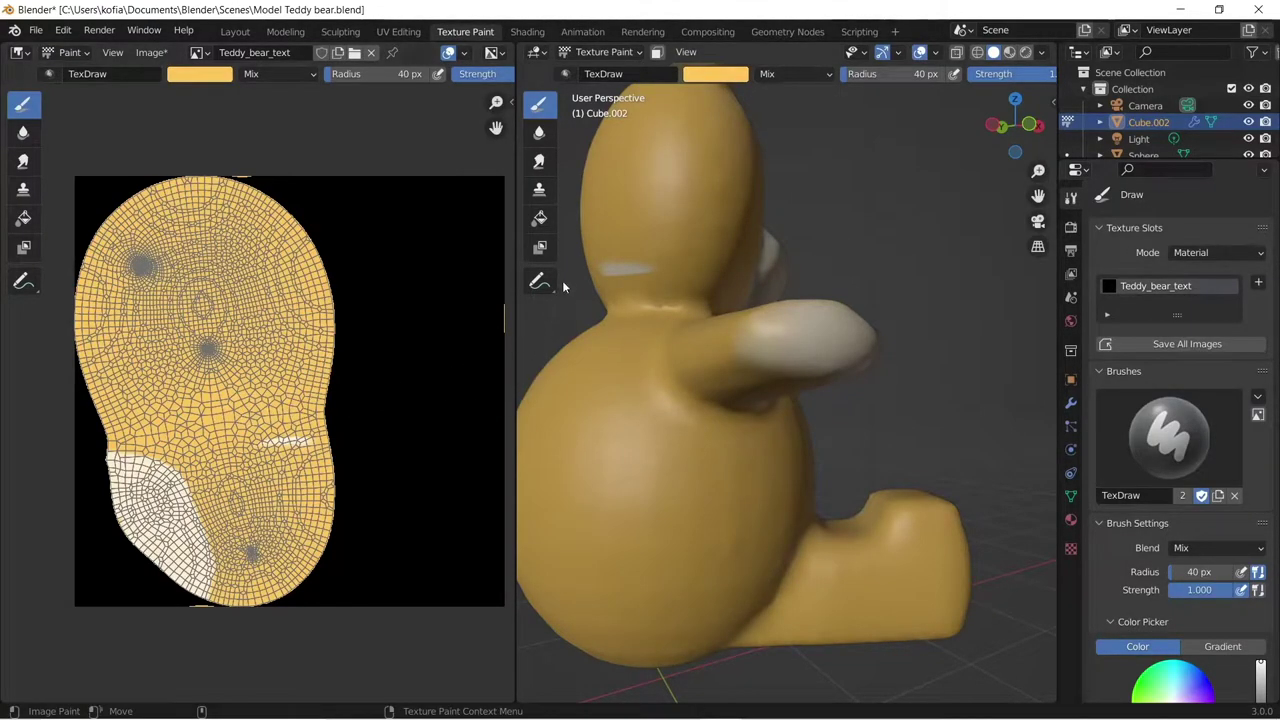
{"action": "mouse_move", "coordinate": [583, 268]}
{"action": "left_mouse_down"}
{"action": "mouse_move", "coordinate": [660, 259]}
{"action": "mouse_move", "coordinate": [636, 280]}
{"action": "mouse_move", "coordinate": [648, 271]}
{"action": "mouse_move", "coordinate": [643, 291]}
{"action": "mouse_move", "coordinate": [620, 265]}
{"action": "left_mouse_up"}
- Look around the bear's body, then start sampling a new brush colour with the eyedropper
{"action": "middle_click_drag", "start_coordinate": [620, 265], "coordinate": [1023, 306]}
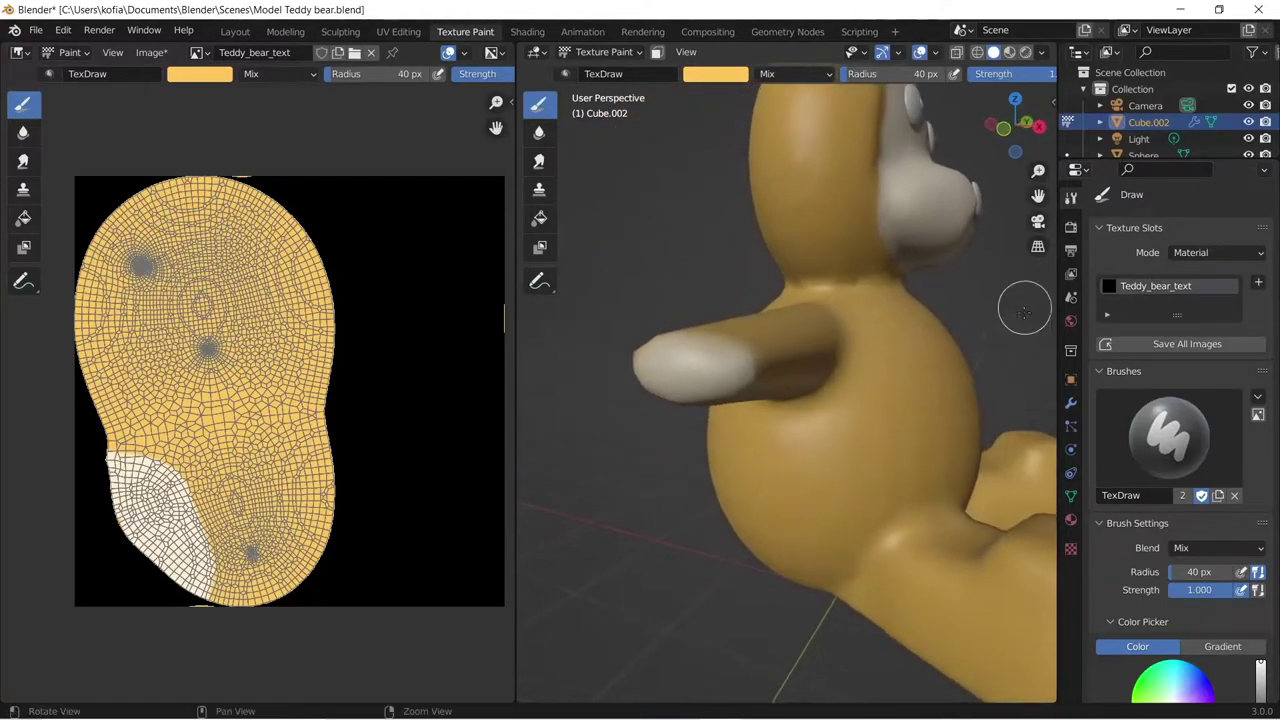
{"action": "middle_click_drag", "start_coordinate": [877, 438], "coordinate": [710, 481]}
{"action": "middle_click_drag", "start_coordinate": [735, 391], "coordinate": [694, 331]}
{"action": "scroll", "coordinate": [737, 423], "scroll_direction": "up", "scroll_amount": 4}
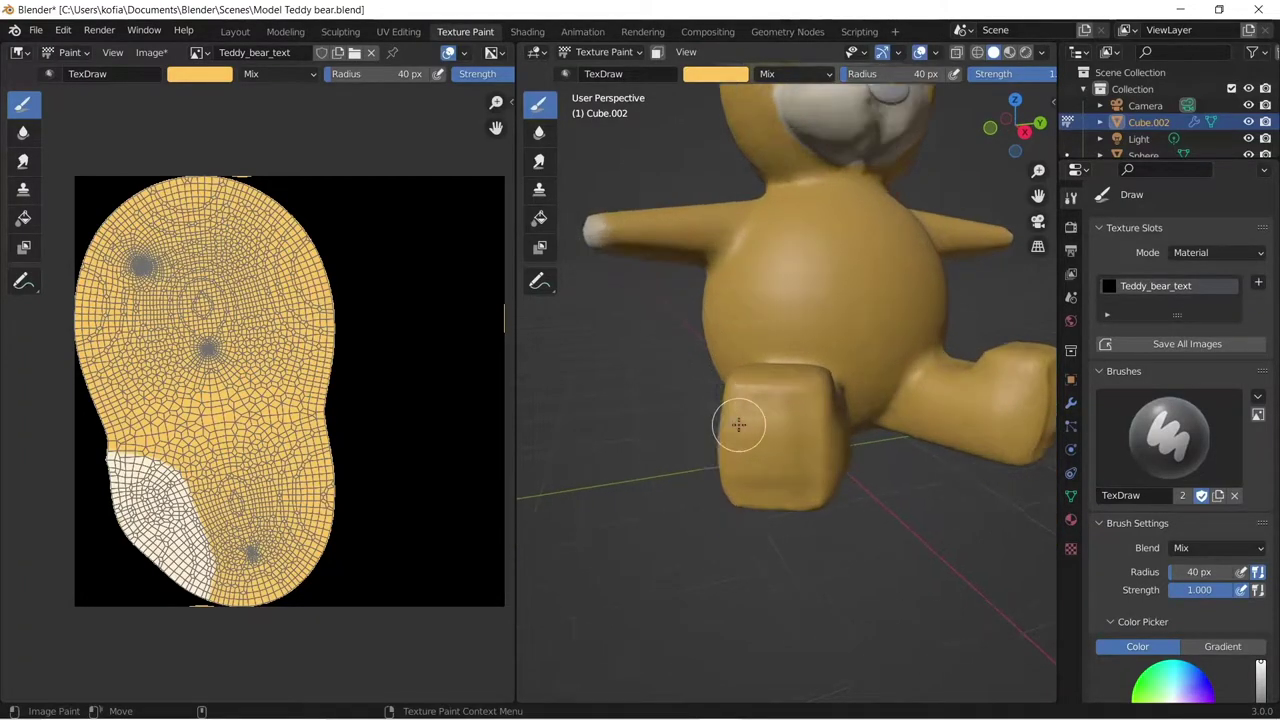
{"action": "middle_click_drag", "start_coordinate": [640, 291], "coordinate": [652, 249]}
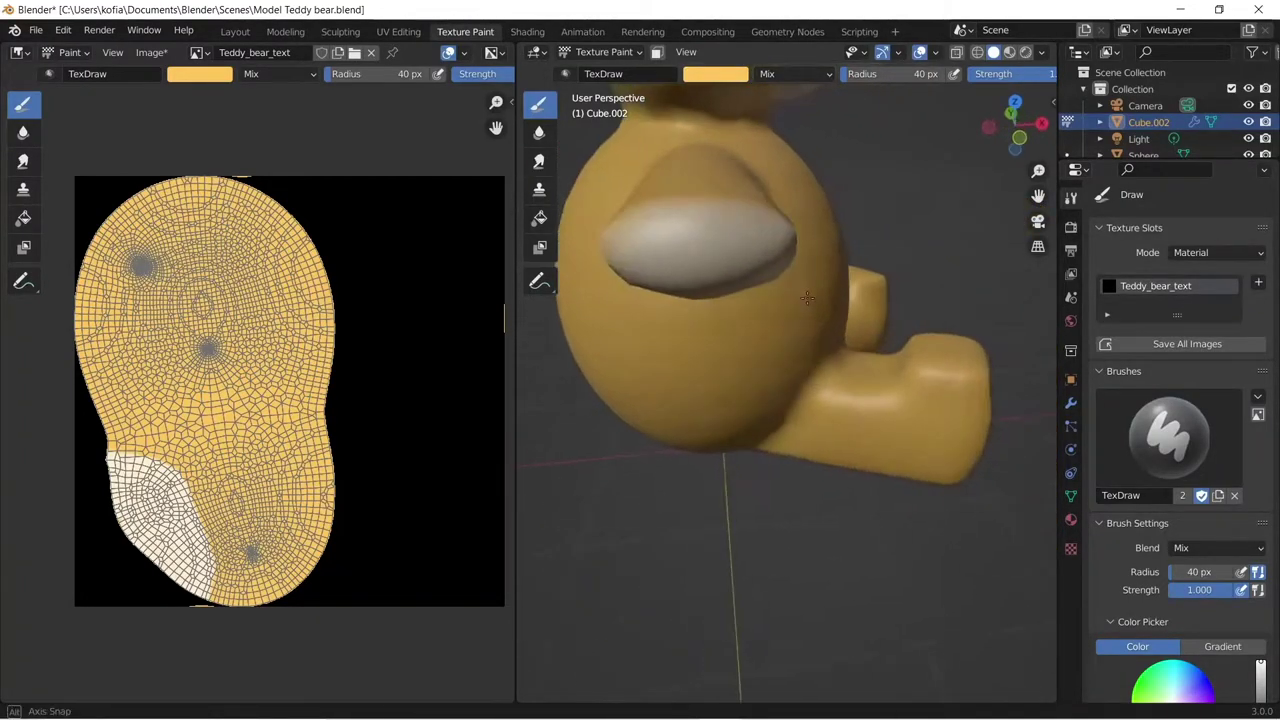
{"action": "middle_click_drag", "start_coordinate": [926, 394], "coordinate": [766, 386]}
{"action": "scroll", "coordinate": [766, 386], "scroll_direction": "up", "scroll_amount": 3}
{"action": "scroll", "coordinate": [773, 389], "scroll_direction": "down", "scroll_amount": 2}
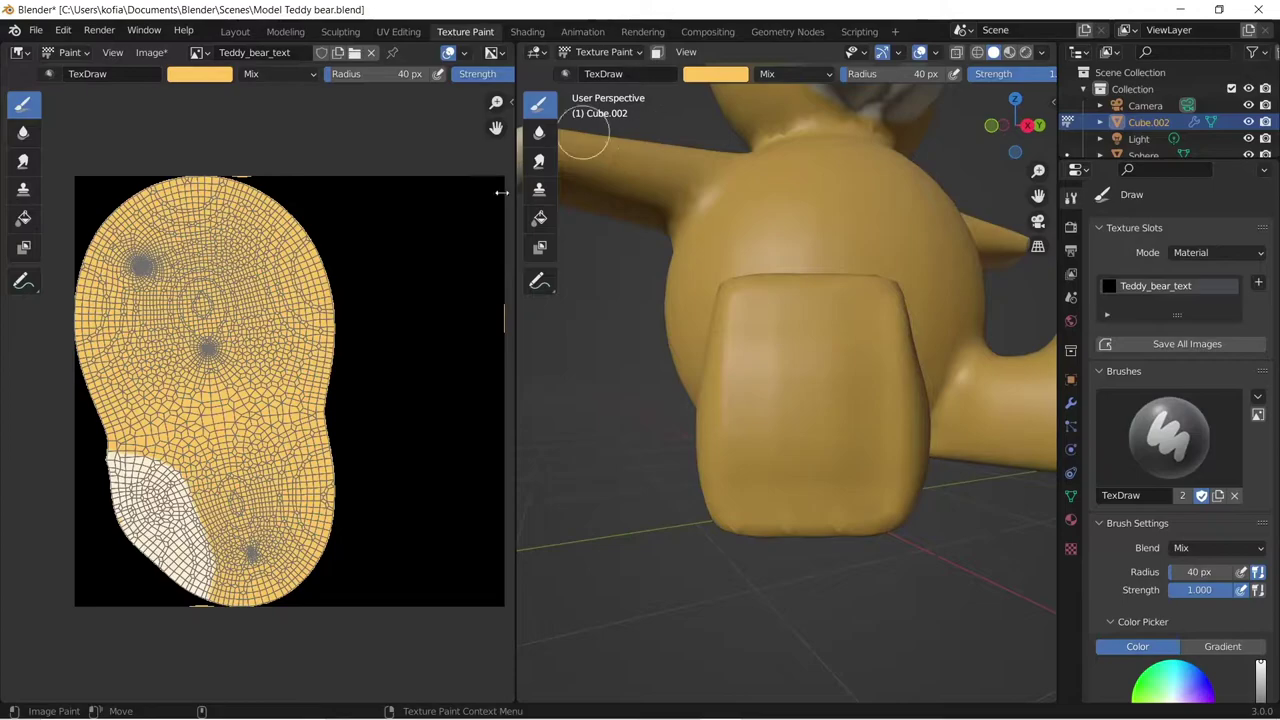
{"action": "left_click", "coordinate": [730, 75]}
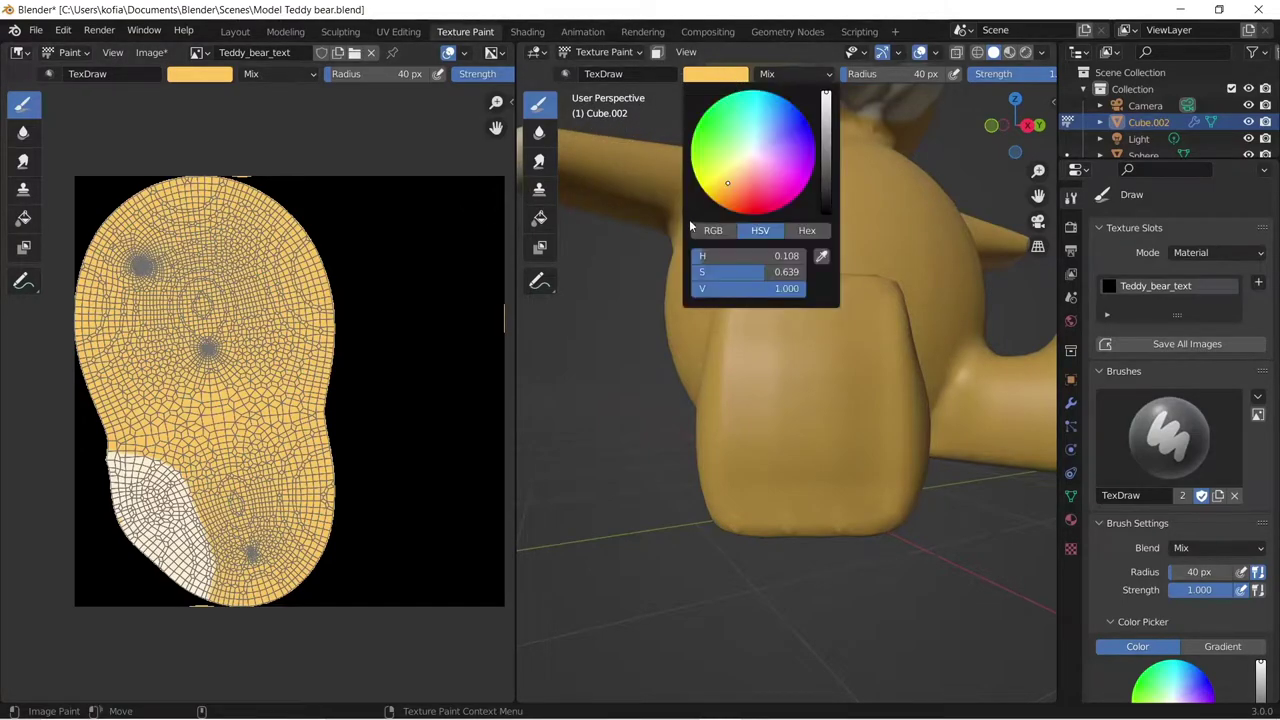
{"action": "left_click", "coordinate": [821, 257]}
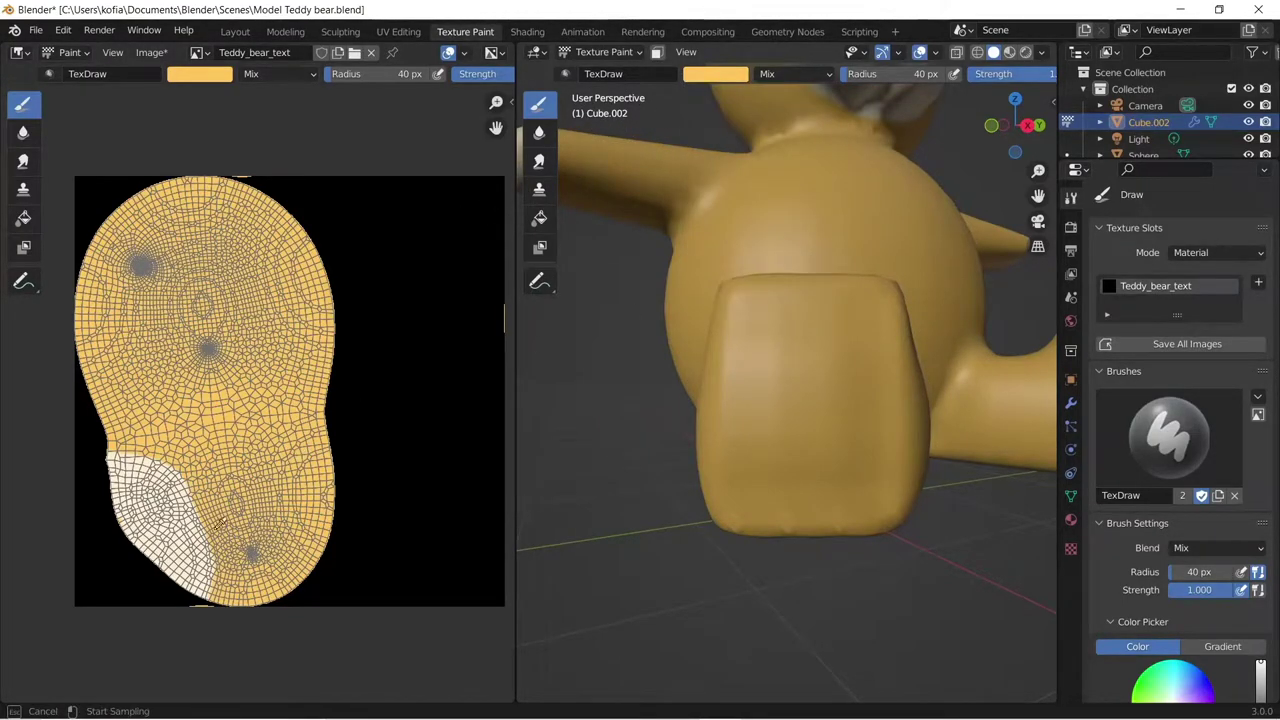
- Sample cream from the UV image and paint the box-shaped foot, raising brush radius to 60 px
{"action": "left_click", "coordinate": [192, 548]}
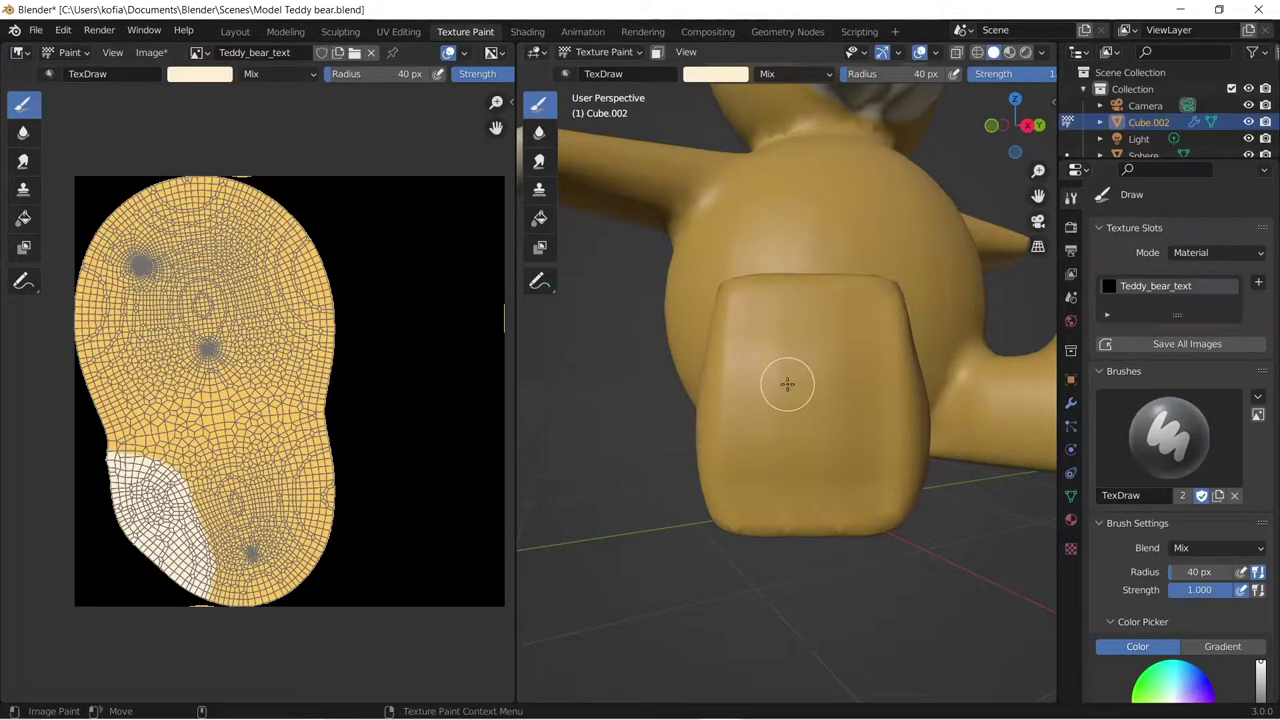
{"action": "mouse_move", "coordinate": [787, 384]}
{"action": "left_mouse_down"}
{"action": "mouse_move", "coordinate": [777, 445]}
{"action": "mouse_move", "coordinate": [797, 381]}
{"action": "mouse_move", "coordinate": [859, 373]}
{"action": "mouse_move", "coordinate": [845, 379]}
{"action": "mouse_move", "coordinate": [814, 358]}
{"action": "left_mouse_up"}
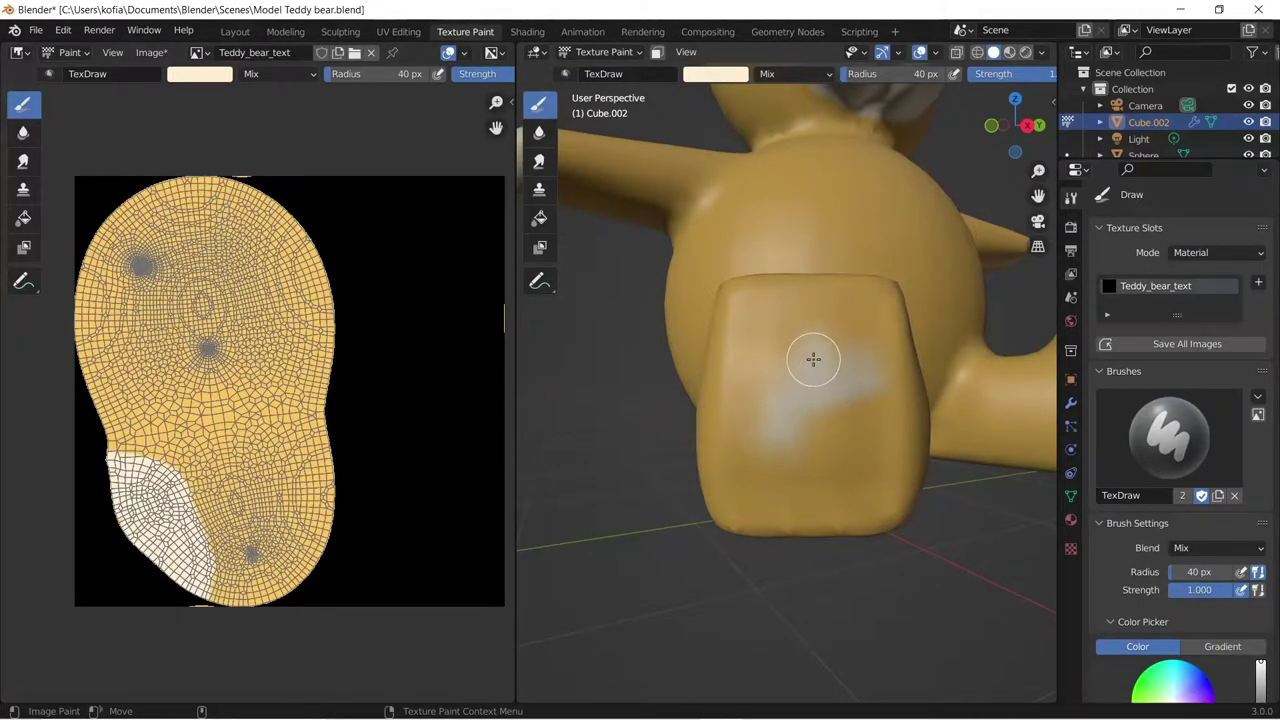
{"action": "left_click", "coordinate": [895, 72]}
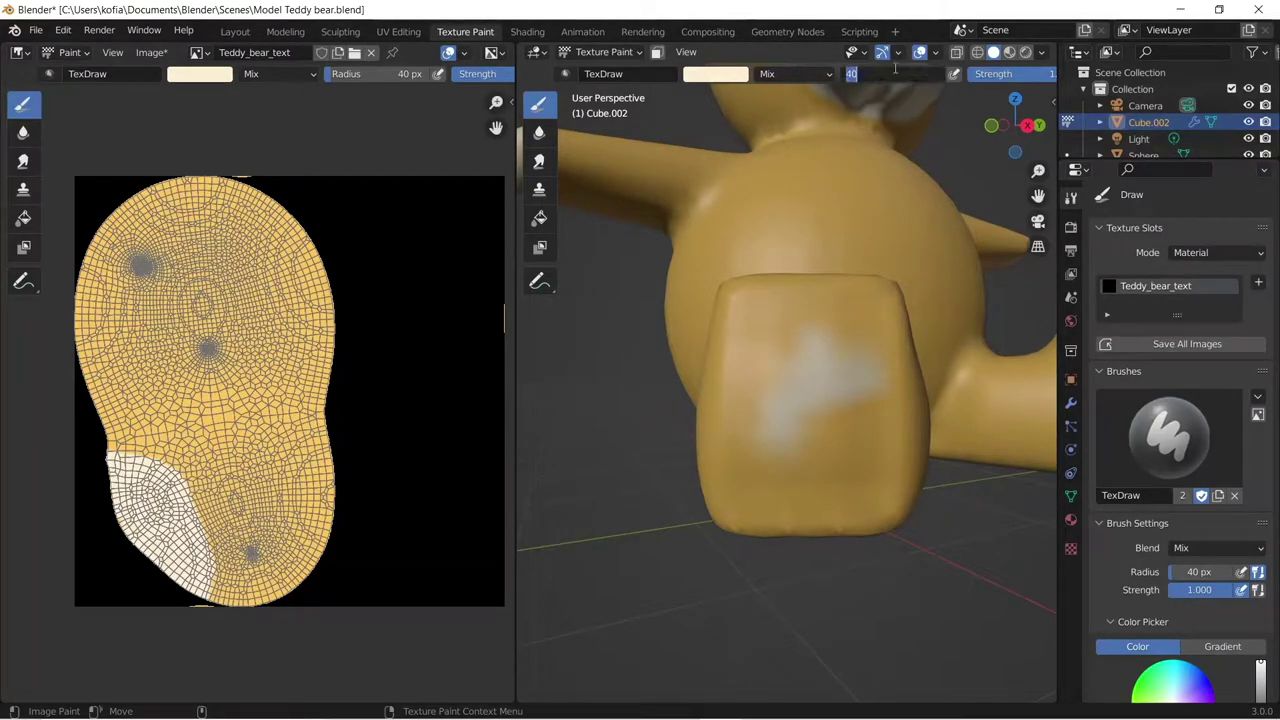
{"action": "type", "text": "60"}
{"action": "key", "text": "Return"}
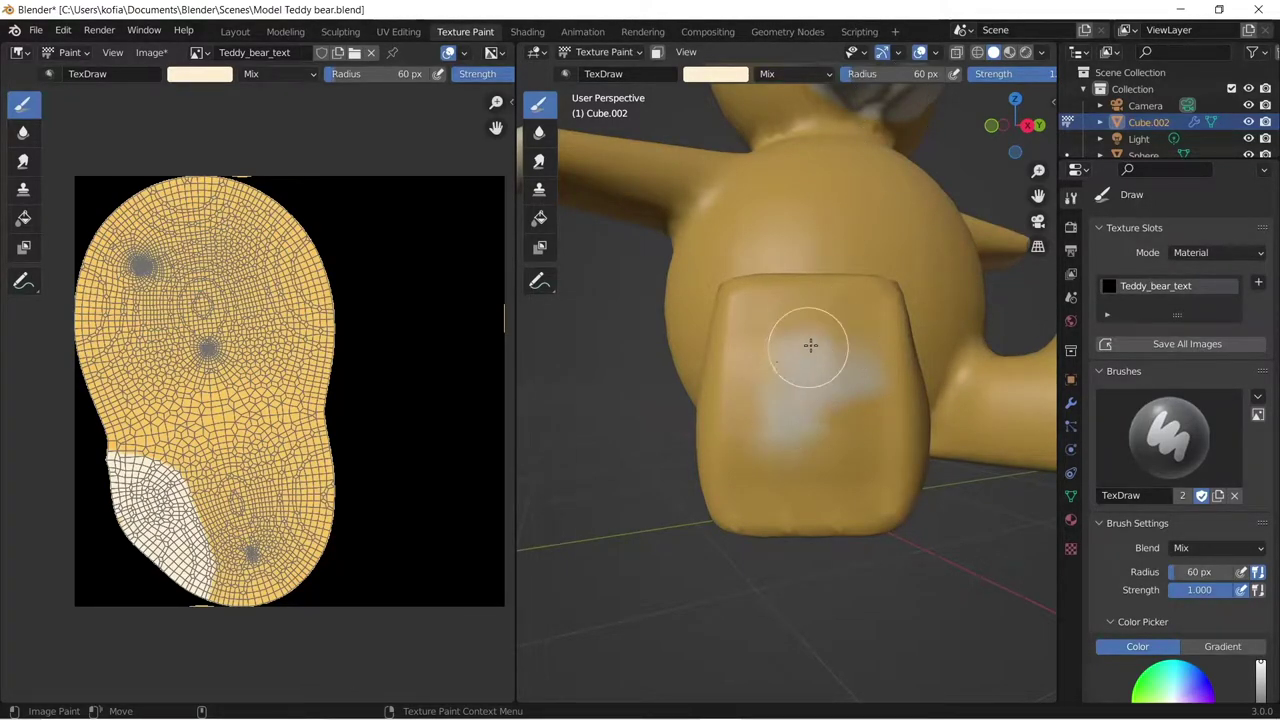
{"action": "mouse_move", "coordinate": [808, 346]}
{"action": "left_mouse_down"}
{"action": "mouse_move", "coordinate": [882, 342]}
{"action": "mouse_move", "coordinate": [858, 339]}
{"action": "mouse_move", "coordinate": [834, 375]}
{"action": "mouse_move", "coordinate": [778, 319]}
{"action": "mouse_move", "coordinate": [761, 322]}
{"action": "mouse_move", "coordinate": [750, 471]}
{"action": "mouse_move", "coordinate": [759, 484]}
{"action": "mouse_move", "coordinate": [862, 476]}
{"action": "mouse_move", "coordinate": [867, 318]}
{"action": "mouse_move", "coordinate": [848, 311]}
{"action": "mouse_move", "coordinate": [760, 315]}
{"action": "mouse_move", "coordinate": [763, 478]}
{"action": "mouse_move", "coordinate": [783, 498]}
{"action": "mouse_move", "coordinate": [835, 411]}
{"action": "mouse_move", "coordinate": [839, 480]}
{"action": "mouse_move", "coordinate": [872, 486]}
{"action": "mouse_move", "coordinate": [784, 497]}
{"action": "mouse_move", "coordinate": [753, 464]}
{"action": "mouse_move", "coordinate": [771, 347]}
{"action": "mouse_move", "coordinate": [854, 324]}
{"action": "mouse_move", "coordinate": [869, 372]}
{"action": "mouse_move", "coordinate": [859, 503]}
{"action": "mouse_move", "coordinate": [747, 498]}
{"action": "mouse_move", "coordinate": [738, 452]}
{"action": "mouse_move", "coordinate": [750, 316]}
{"action": "mouse_move", "coordinate": [859, 310]}
{"action": "mouse_move", "coordinate": [867, 456]}
{"action": "mouse_move", "coordinate": [851, 498]}
{"action": "mouse_move", "coordinate": [736, 486]}
{"action": "mouse_move", "coordinate": [747, 330]}
{"action": "mouse_move", "coordinate": [763, 314]}
{"action": "mouse_move", "coordinate": [847, 309]}
{"action": "mouse_move", "coordinate": [886, 344]}
{"action": "mouse_move", "coordinate": [872, 499]}
{"action": "mouse_move", "coordinate": [824, 514]}
{"action": "mouse_move", "coordinate": [729, 477]}
{"action": "mouse_move", "coordinate": [746, 306]}
{"action": "mouse_move", "coordinate": [863, 297]}
{"action": "mouse_move", "coordinate": [860, 471]}
{"action": "mouse_move", "coordinate": [812, 522]}
{"action": "left_mouse_up"}
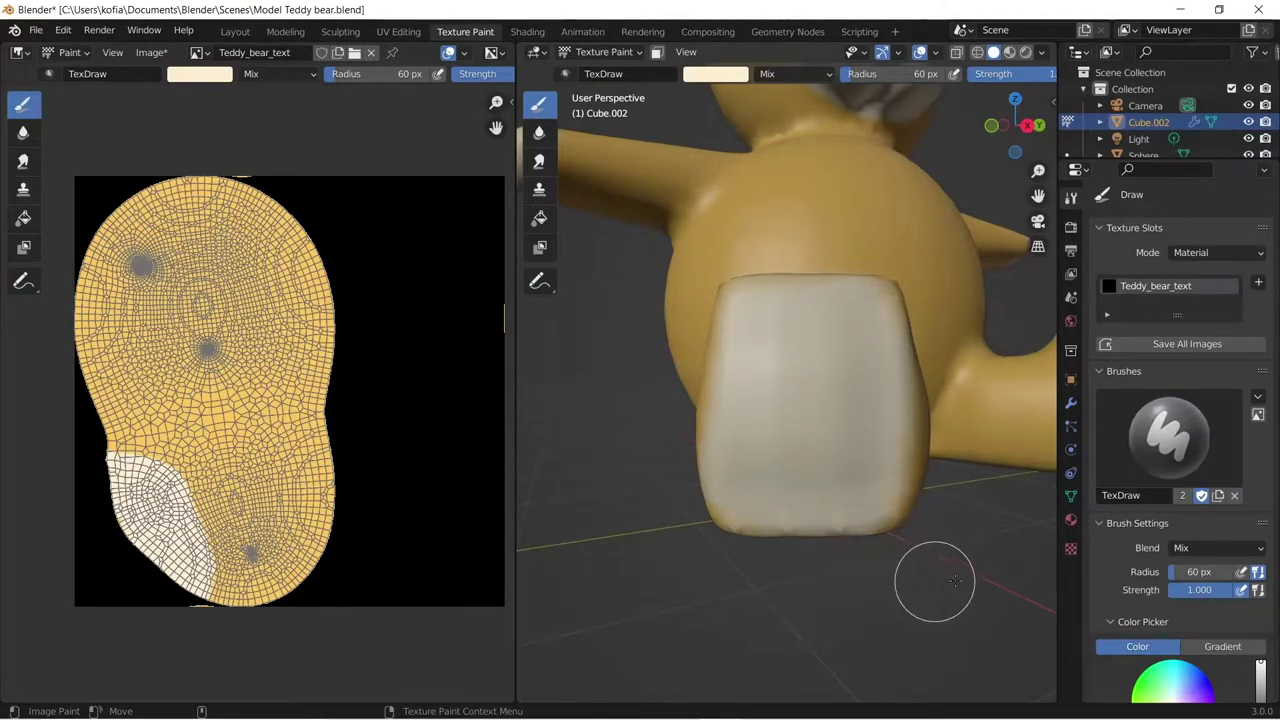
{"action": "middle_click_drag", "start_coordinate": [934, 580], "coordinate": [848, 547]}
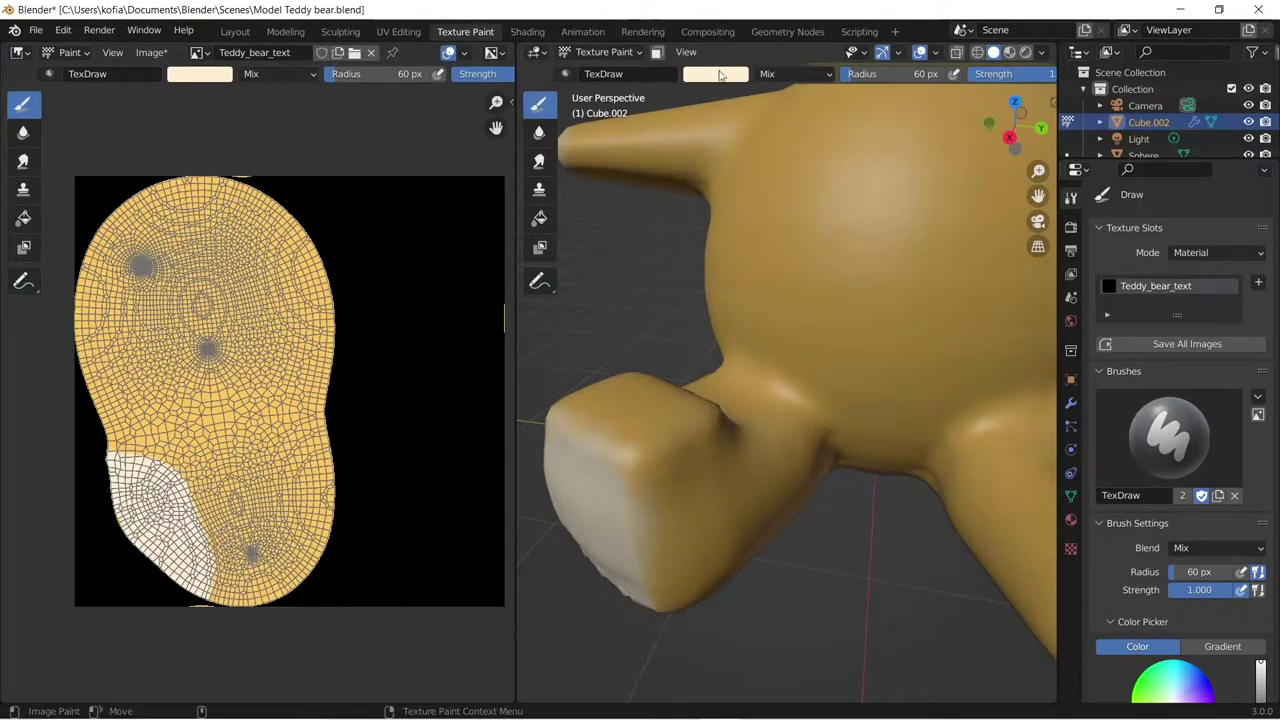
- Set the brush colour to the bear's yellow sampled from the UV image
{"action": "left_click", "coordinate": [720, 76]}
{"action": "left_click", "coordinate": [715, 74]}
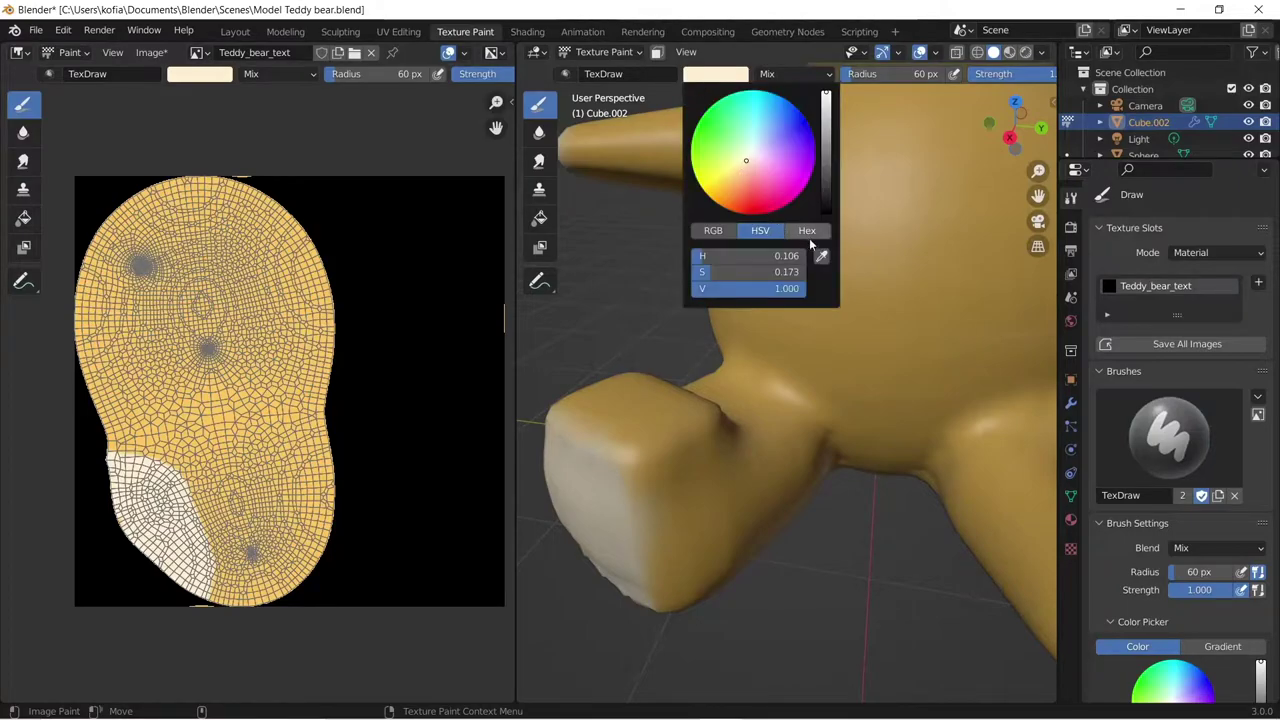
{"action": "left_click", "coordinate": [821, 258]}
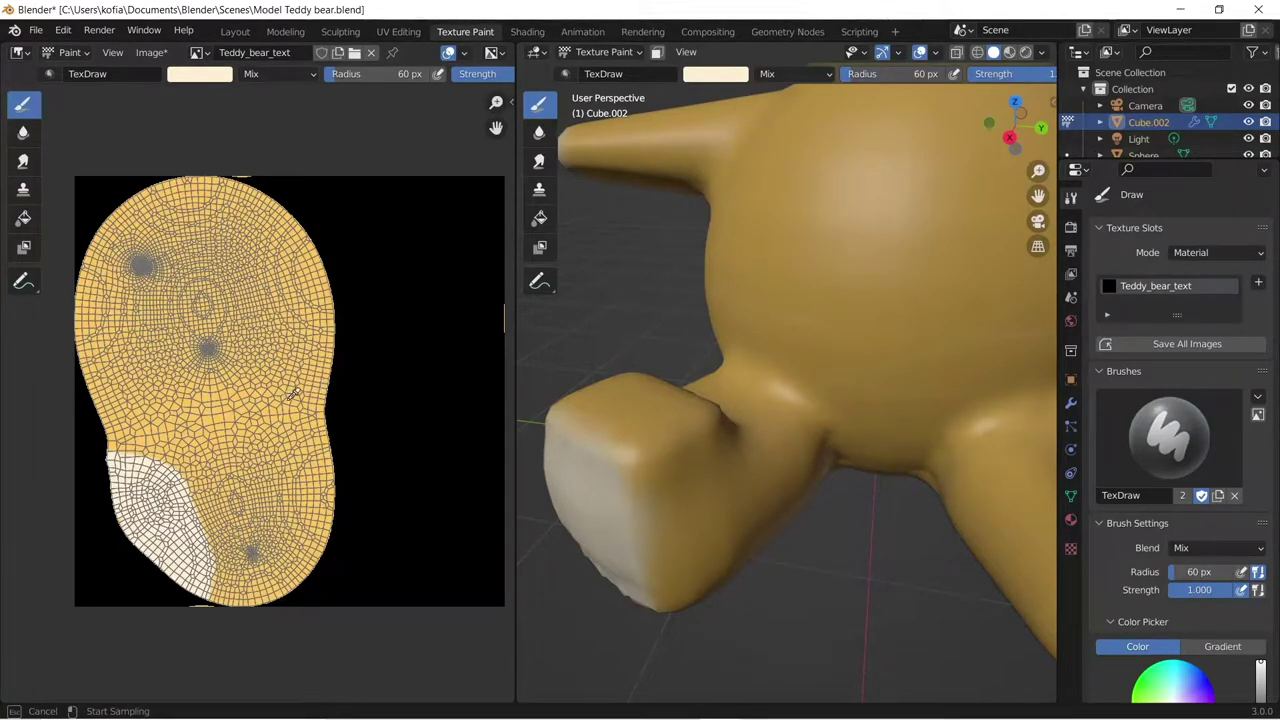
{"action": "left_click", "coordinate": [292, 396]}
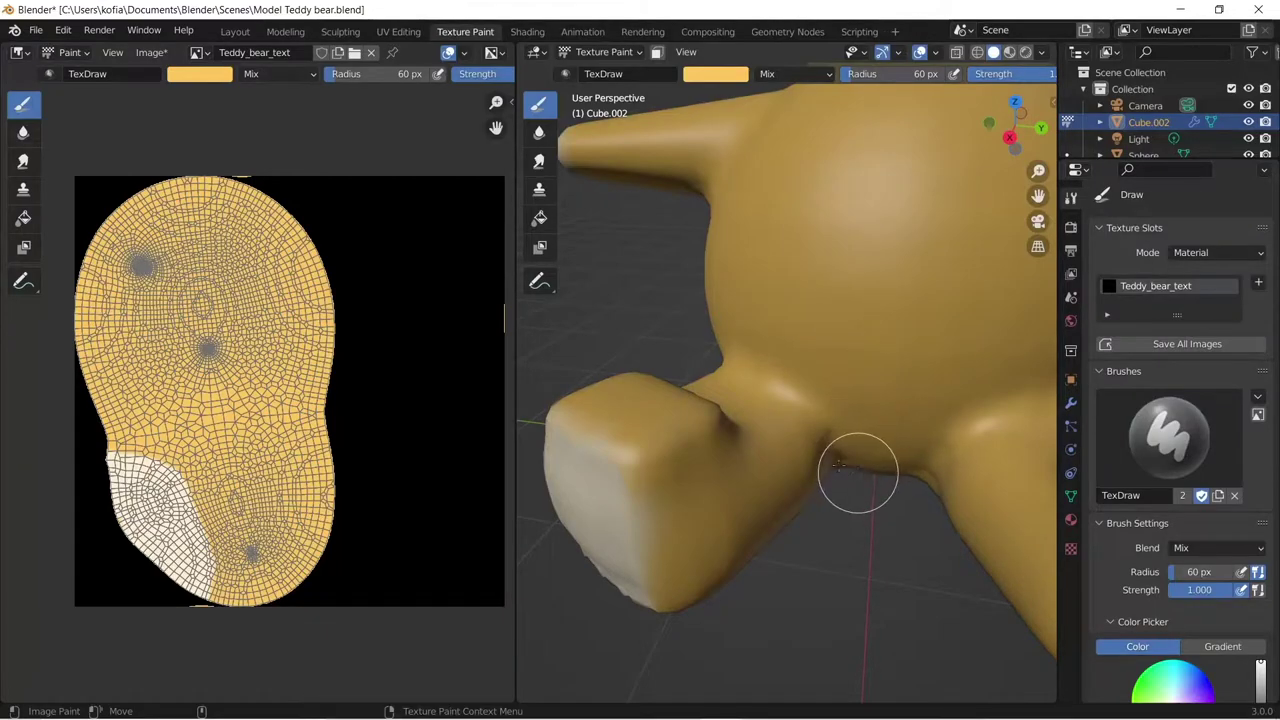
- Orbit and zoom out to inspect the whole painted bear
{"action": "middle_click_drag", "start_coordinate": [751, 354], "coordinate": [806, 317]}
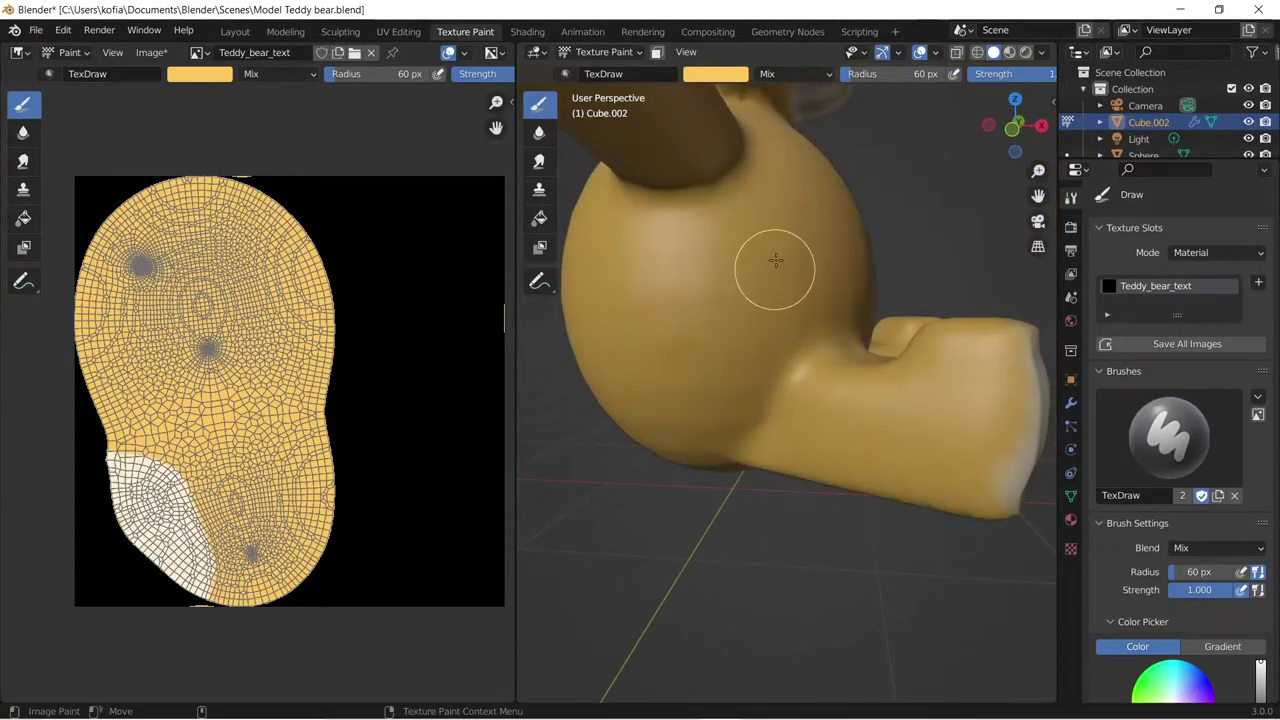
{"action": "mouse_move", "coordinate": [776, 260]}
{"action": "middle_mouse_down"}
{"action": "mouse_move", "coordinate": [765, 290]}
{"action": "mouse_move", "coordinate": [745, 245]}
{"action": "middle_mouse_up"}
{"action": "mouse_move", "coordinate": [766, 457]}
{"action": "middle_mouse_down"}
{"action": "mouse_move", "coordinate": [668, 433]}
{"action": "mouse_move", "coordinate": [617, 511]}
{"action": "middle_mouse_up"}
{"action": "scroll", "coordinate": [600, 394], "scroll_direction": "down", "scroll_amount": 5}
{"action": "mouse_move", "coordinate": [679, 273]}
{"action": "middle_mouse_down"}
{"action": "mouse_move", "coordinate": [691, 211]}
{"action": "mouse_move", "coordinate": [654, 383]}
{"action": "middle_mouse_up"}
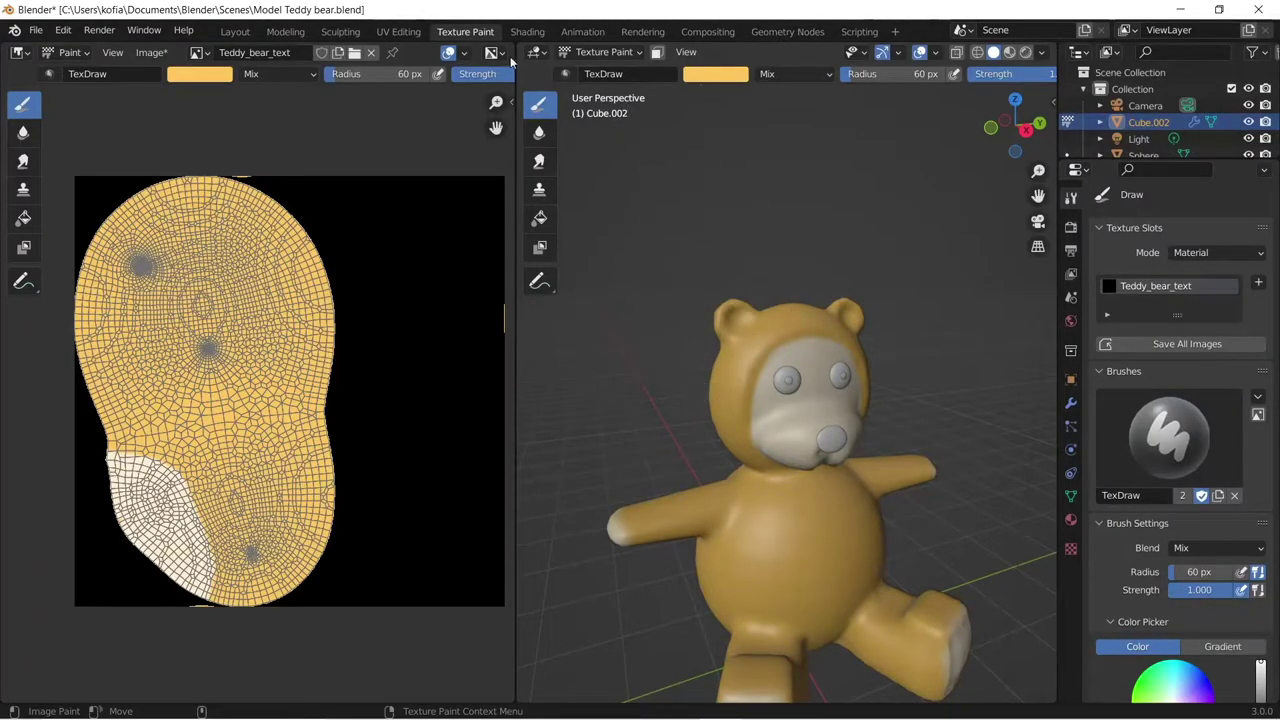
- Switch to Layout and drag the node editor border down so the 3D view dominates
{"action": "left_click", "coordinate": [235, 31]}
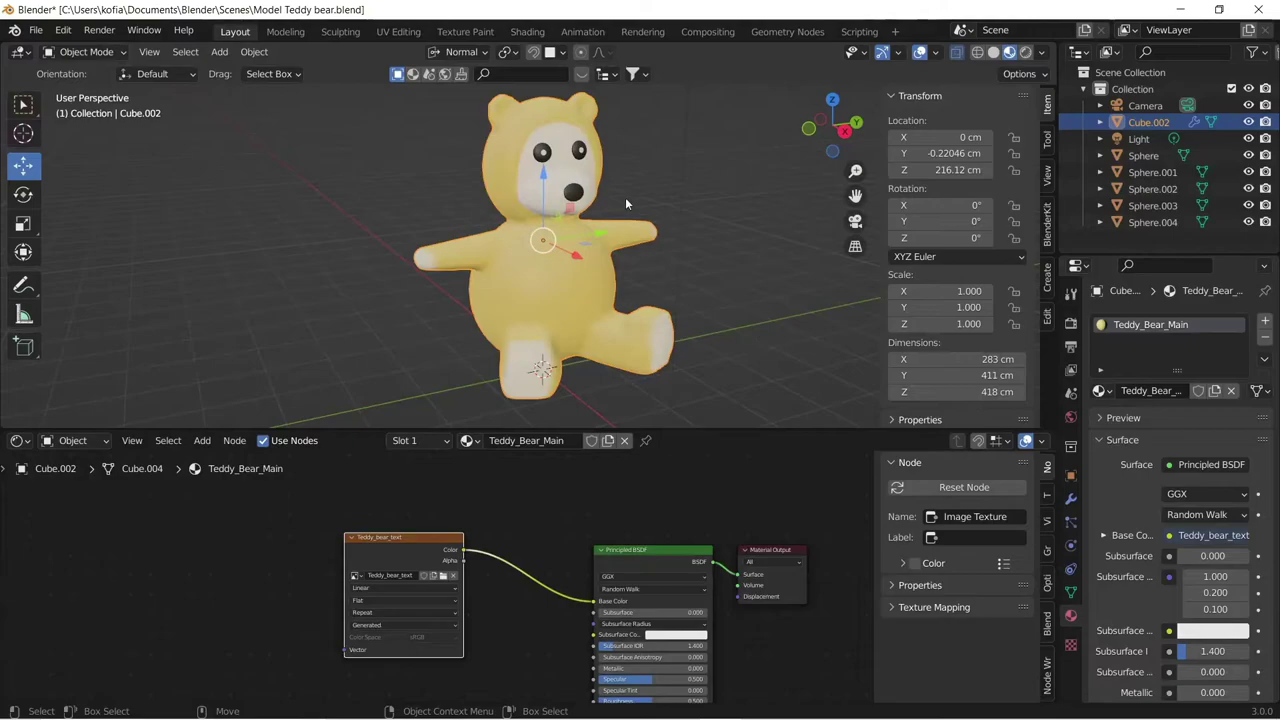
{"action": "scroll", "coordinate": [624, 197], "scroll_direction": "up", "scroll_amount": 3}
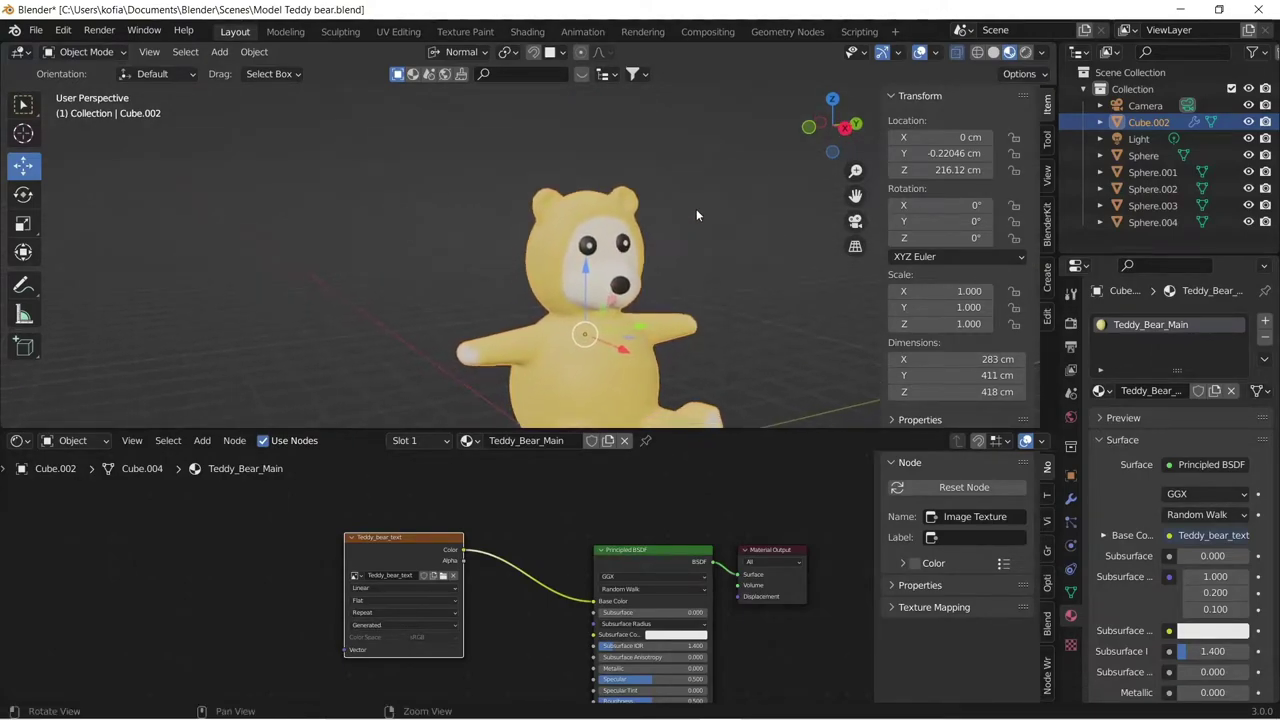
{"action": "middle_click_drag", "start_coordinate": [696, 209], "coordinate": [612, 272]}
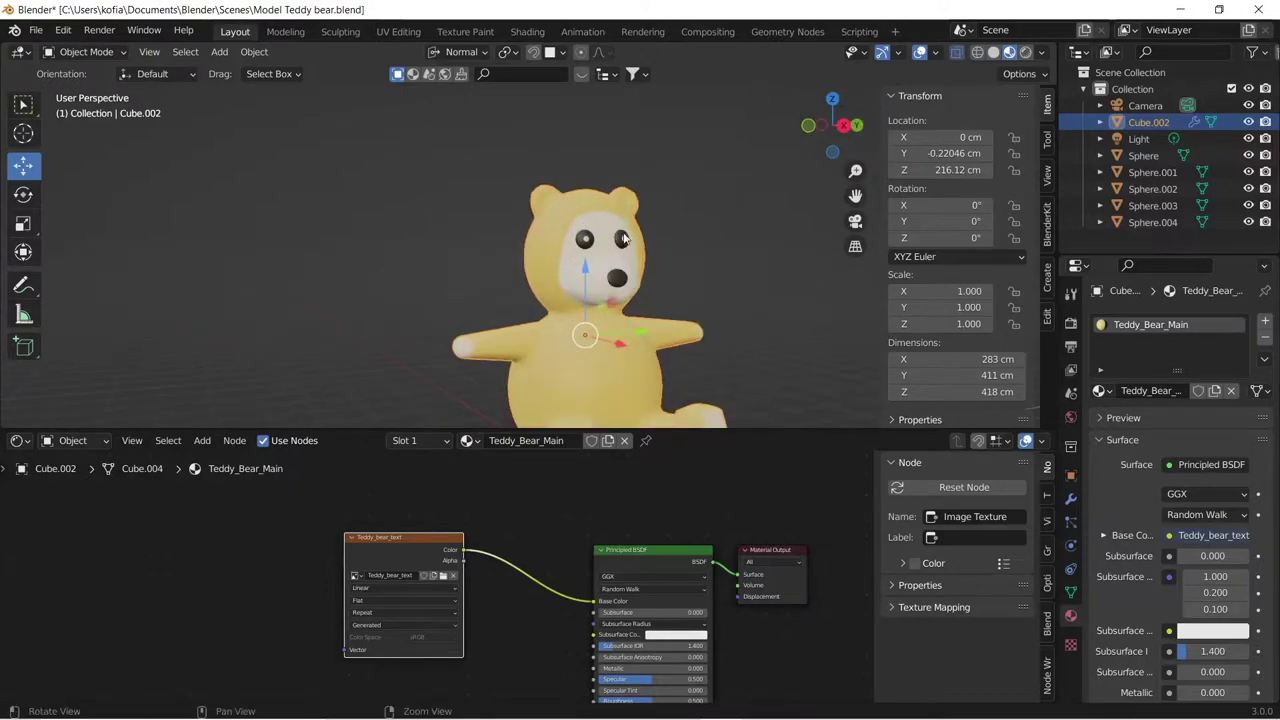
{"action": "left_click_drag", "start_coordinate": [661, 430], "coordinate": [648, 690]}
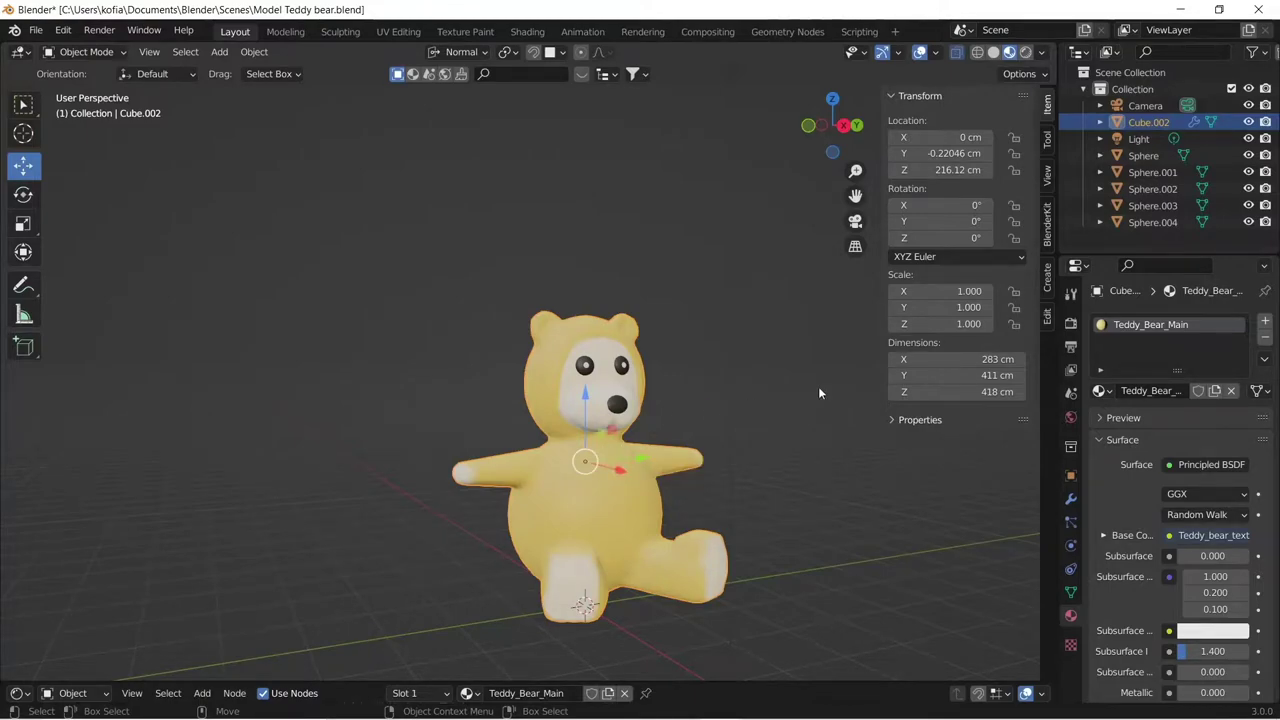
{"action": "left_click", "coordinate": [661, 340]}
{"action": "left_click", "coordinate": [600, 420]}
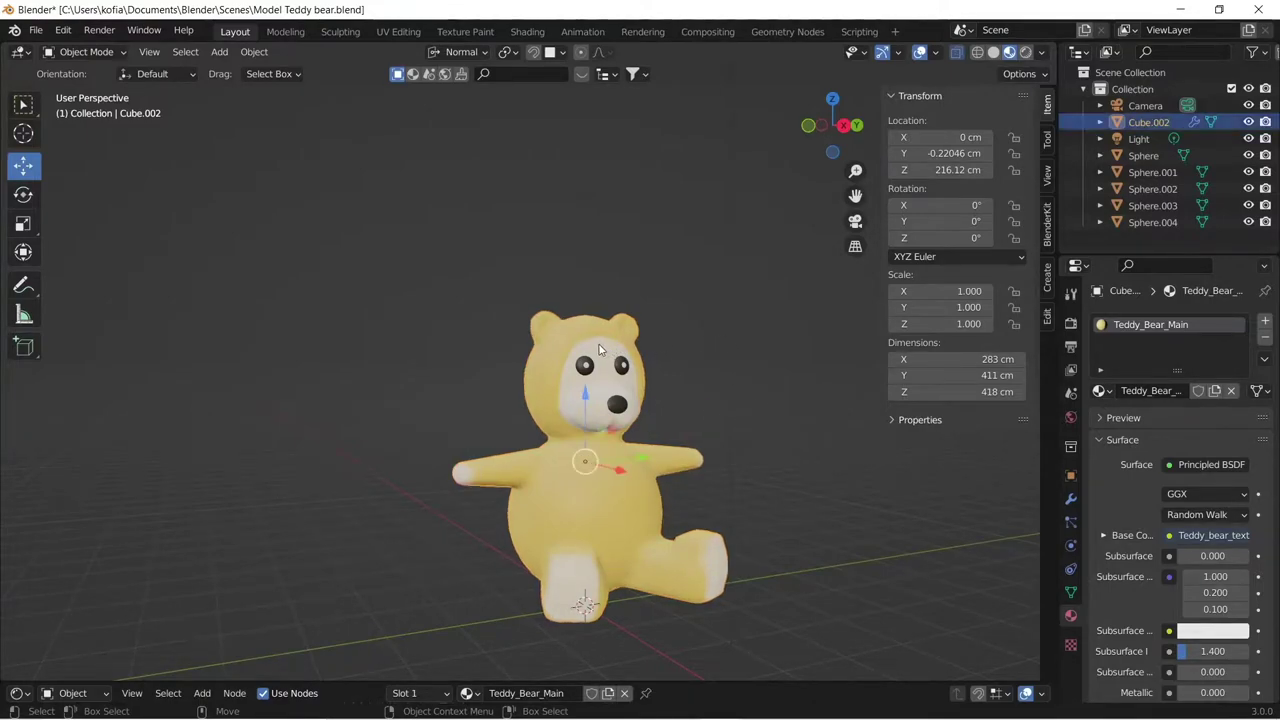
- Add a particle system to the bear named Teddy_Bear_Fur and set its type to Hair
{"action": "left_click", "coordinate": [1071, 520]}
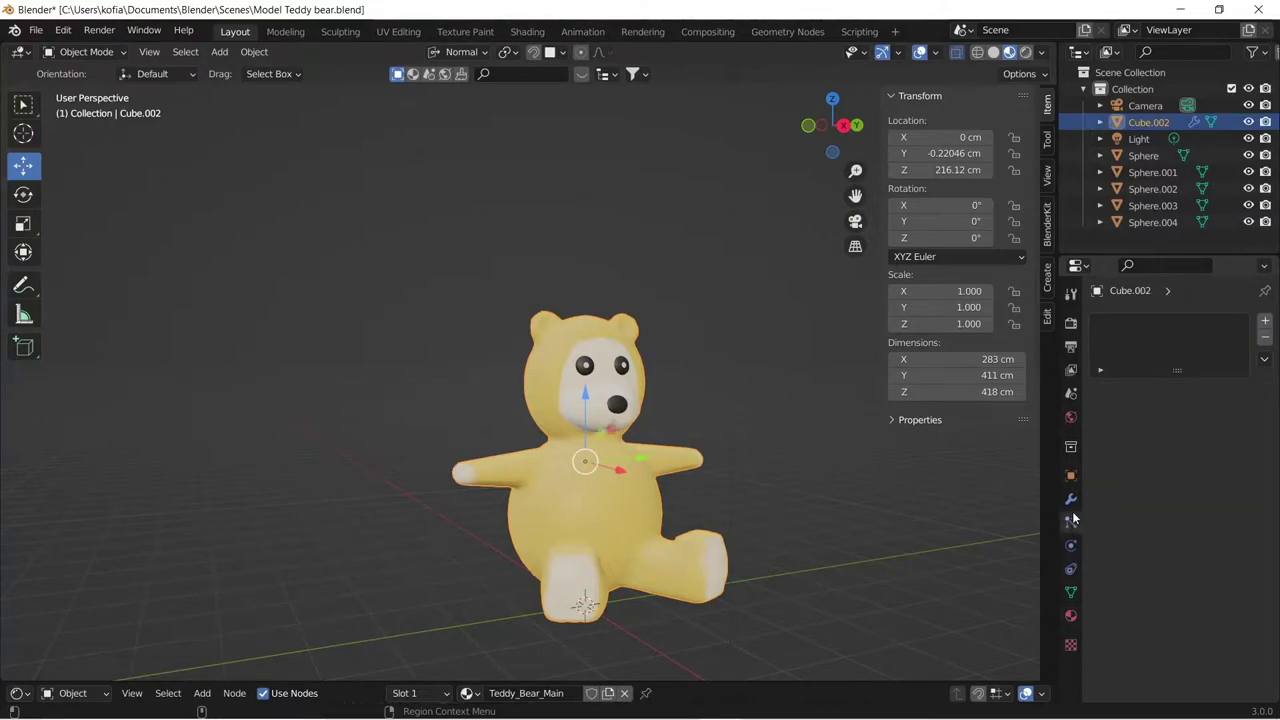
{"action": "left_click", "coordinate": [1263, 320]}
{"action": "double_click", "coordinate": [1175, 395]}
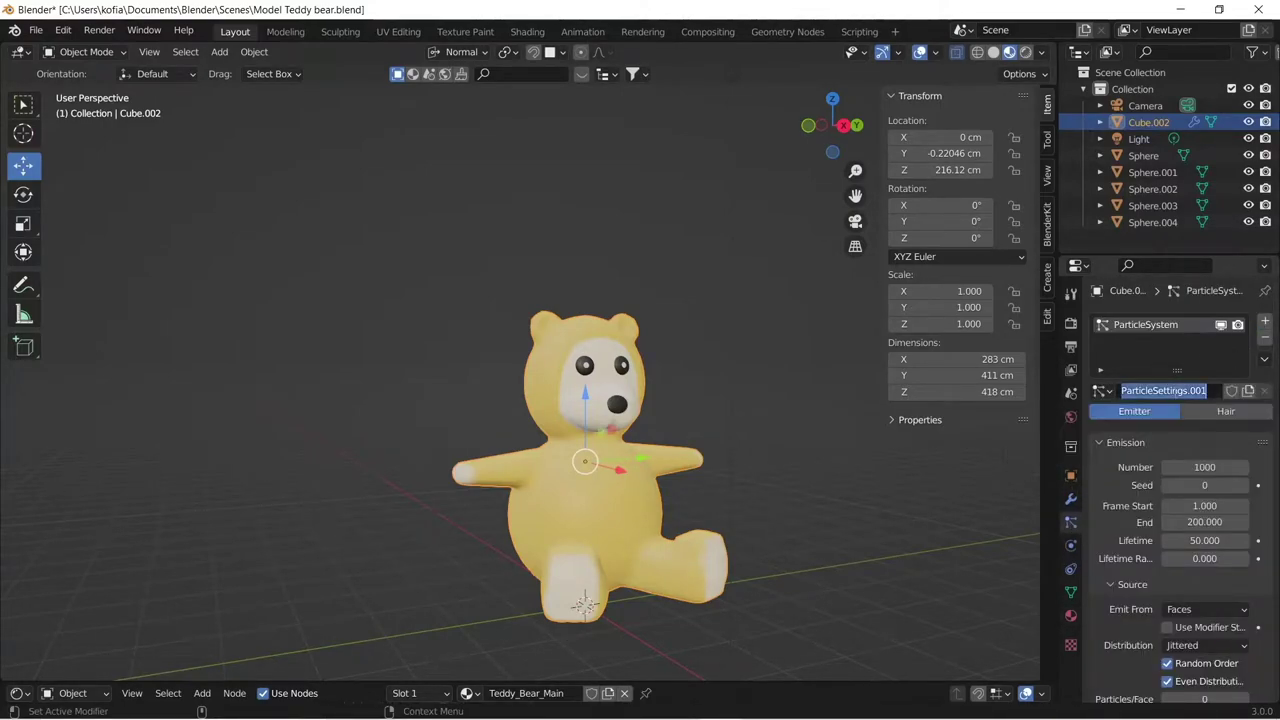
{"action": "type", "text": "Teddy_Bear_Fur"}
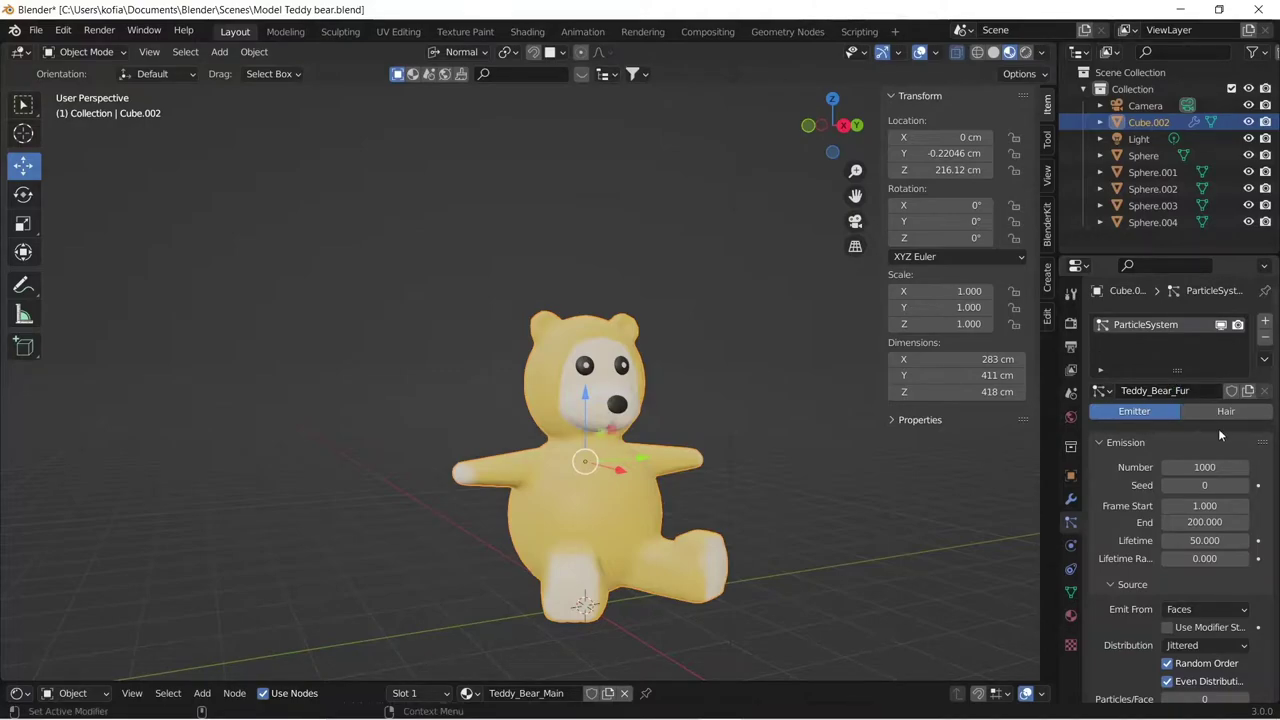
{"action": "left_click", "coordinate": [1228, 412]}
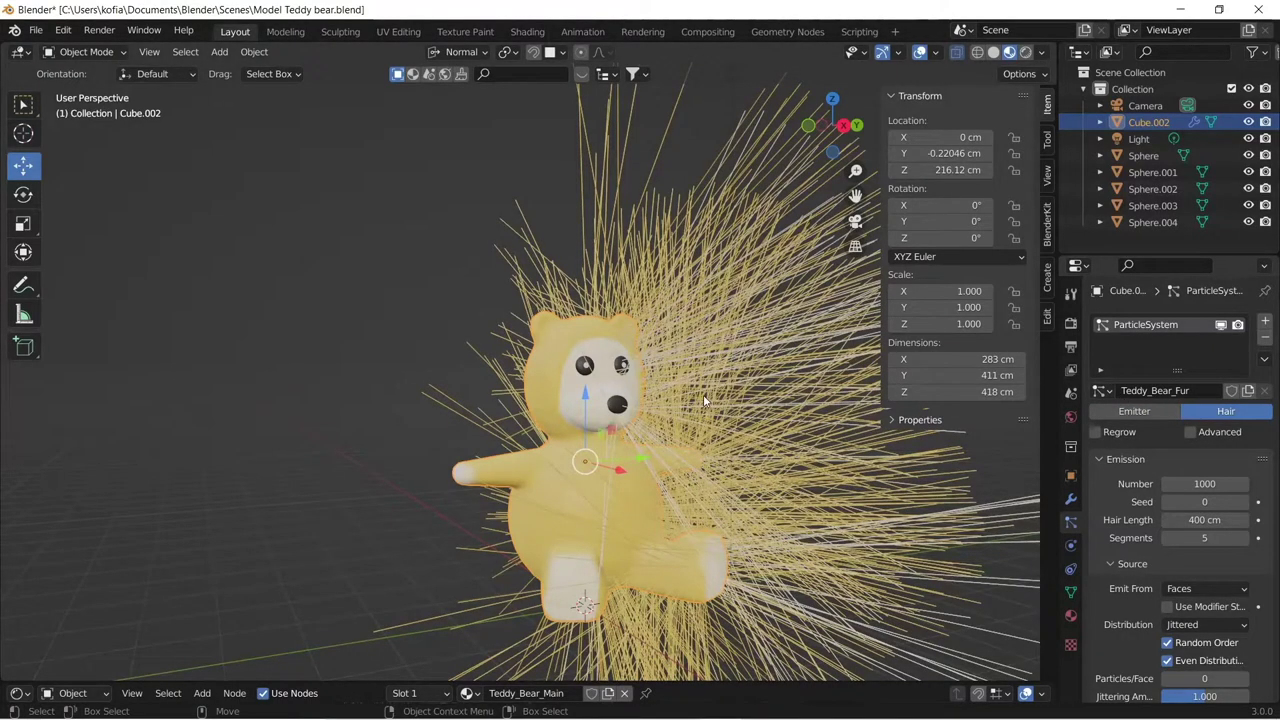
- Tick Use Modifier Stack in the fur's Source settings so hair grows from the mirrored mesh
{"action": "middle_click_drag", "start_coordinate": [704, 400], "coordinate": [600, 390]}
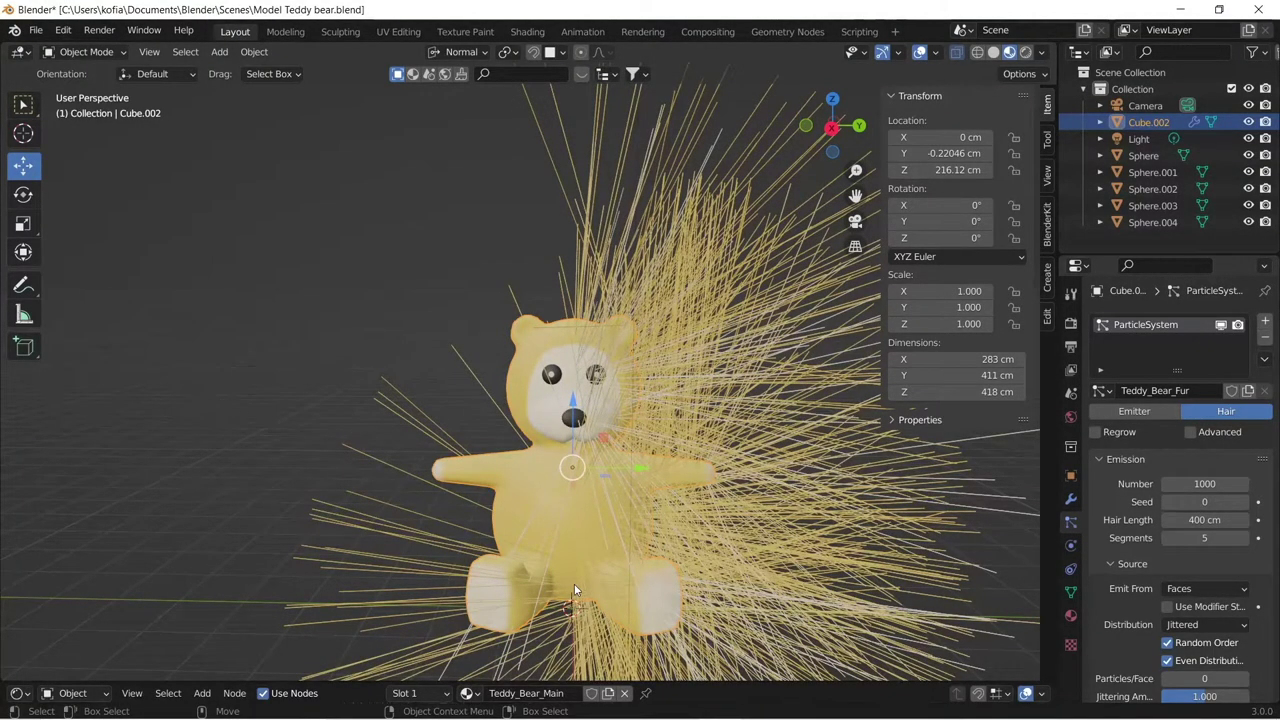
{"action": "left_click", "coordinate": [1070, 498]}
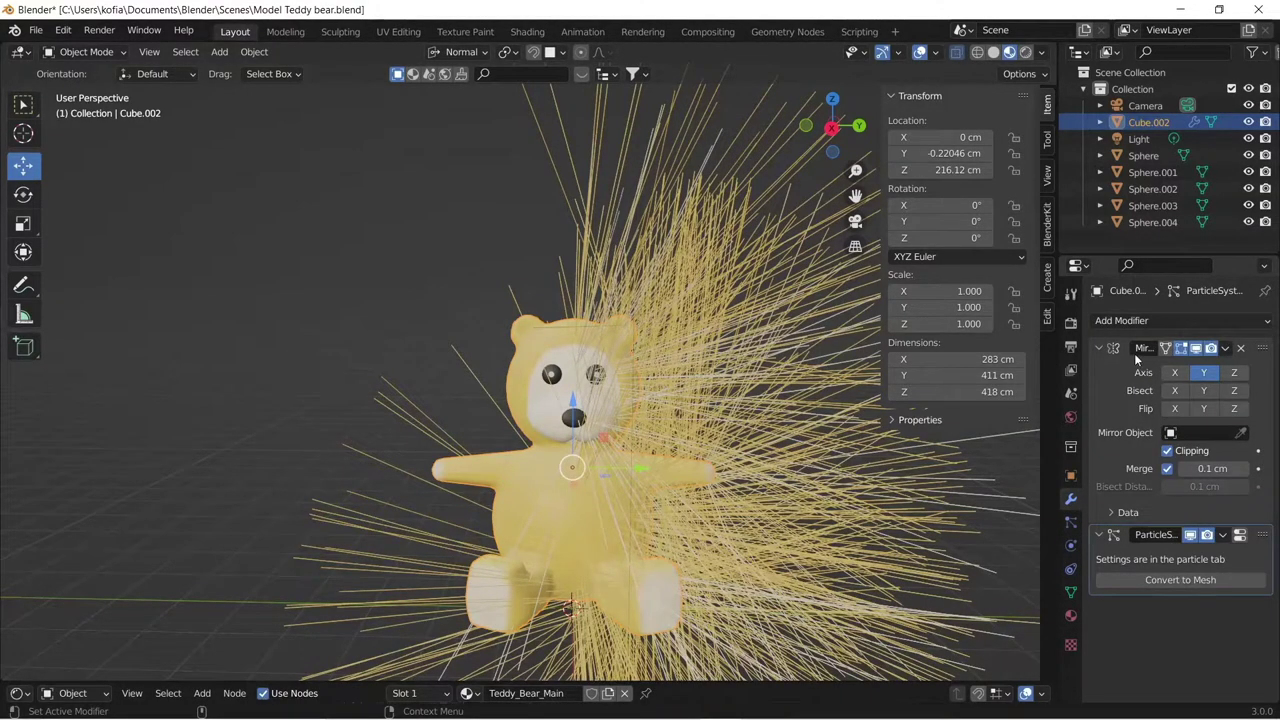
{"action": "left_click", "coordinate": [1069, 523]}
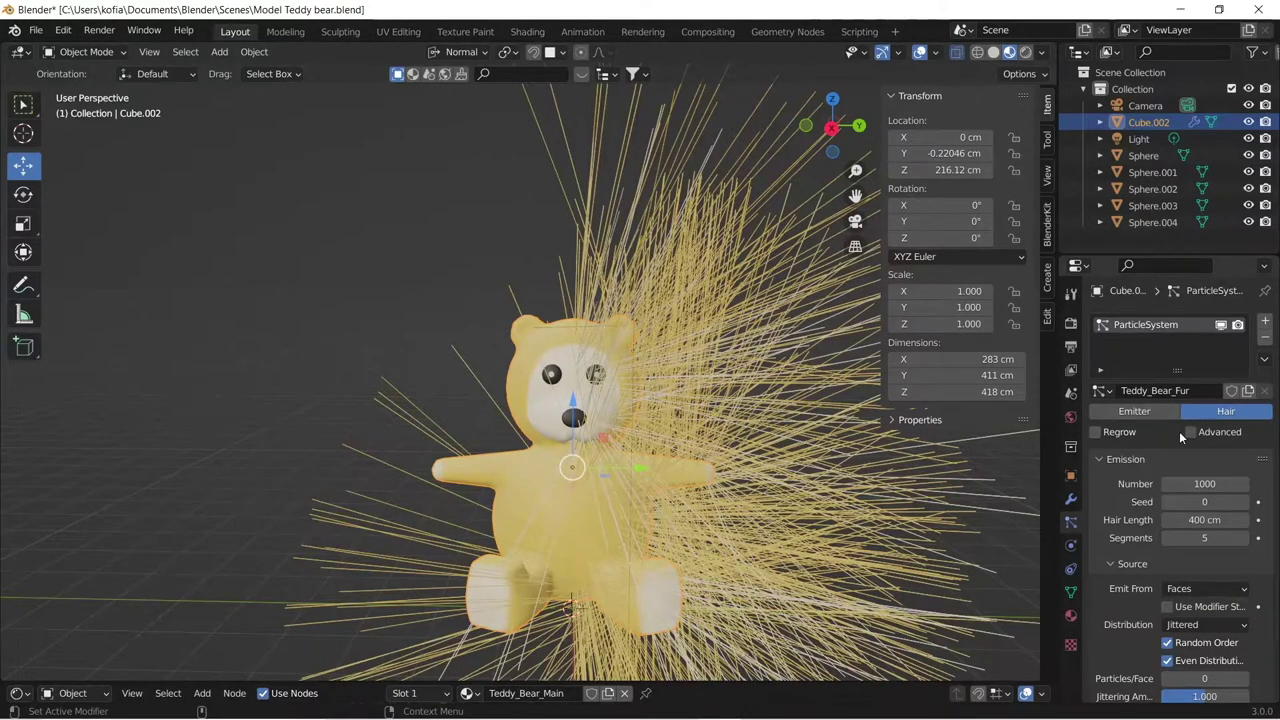
{"action": "left_click", "coordinate": [1110, 560]}
{"action": "left_click", "coordinate": [1110, 560]}
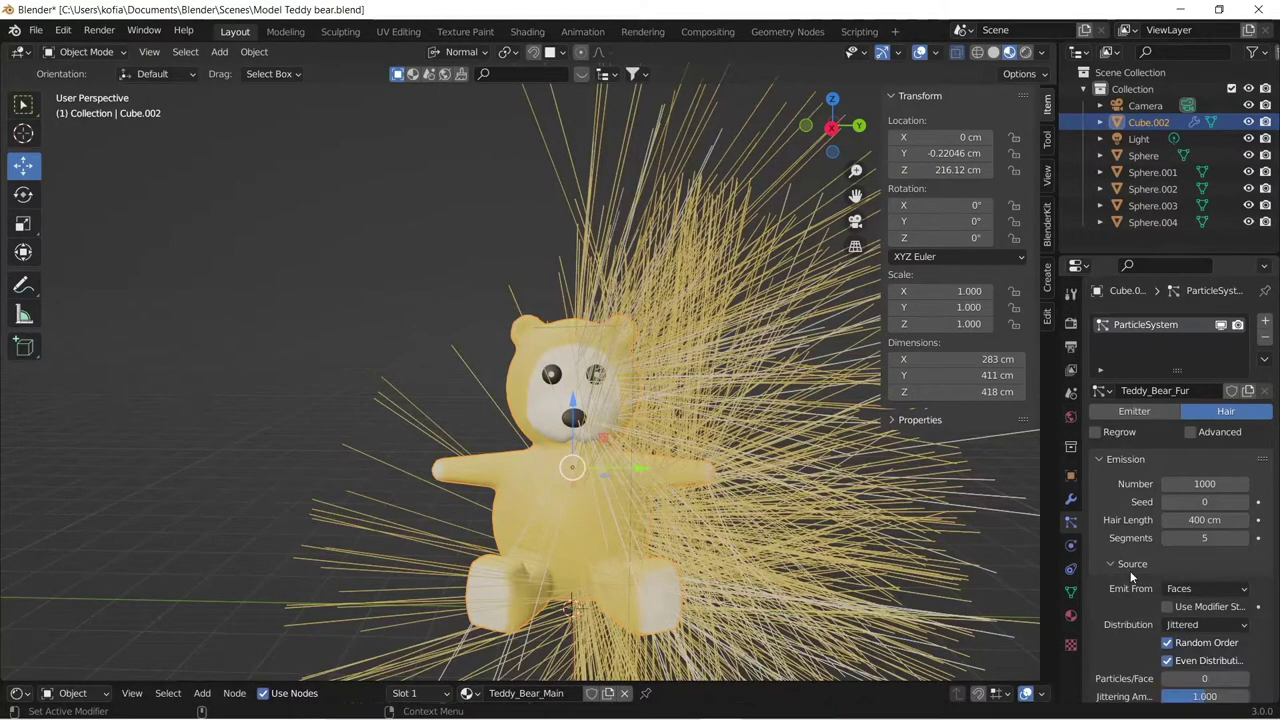
{"action": "left_click", "coordinate": [1170, 607]}
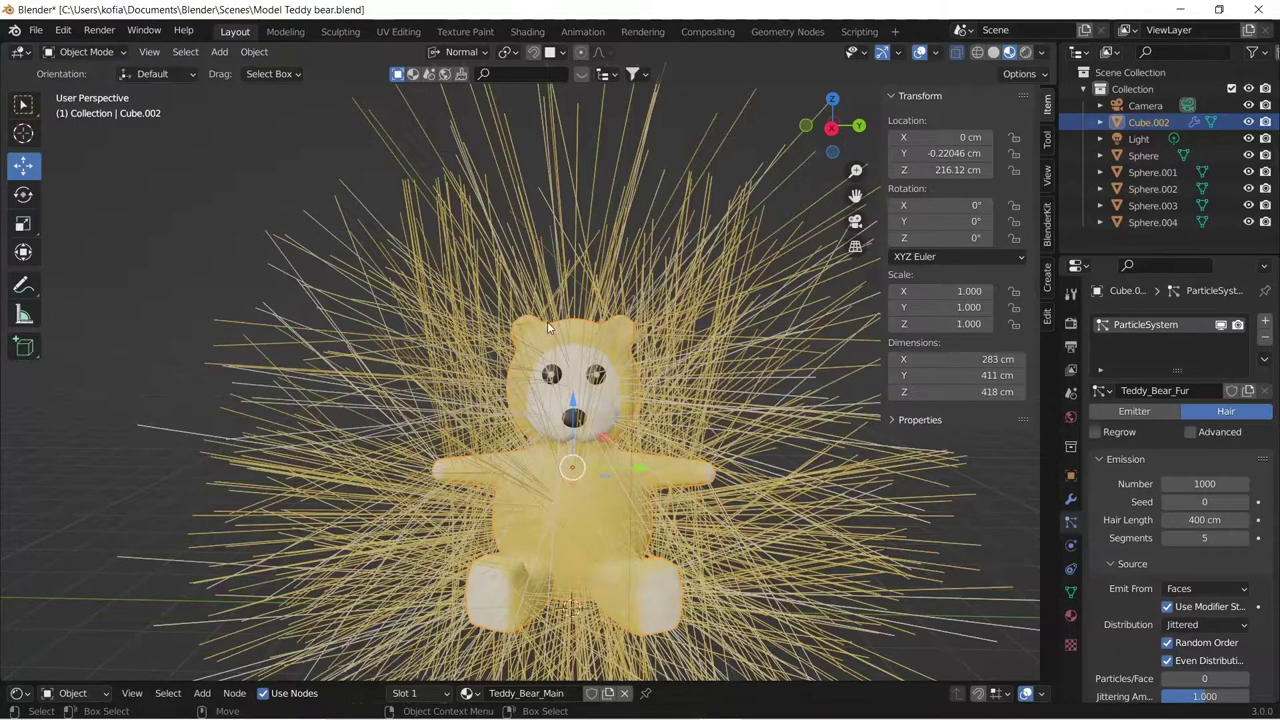
- Set the Teddy_Bear_Fur hair length to 0.25 cm, then reframe and select the bear
{"action": "left_click", "coordinate": [1197, 520]}
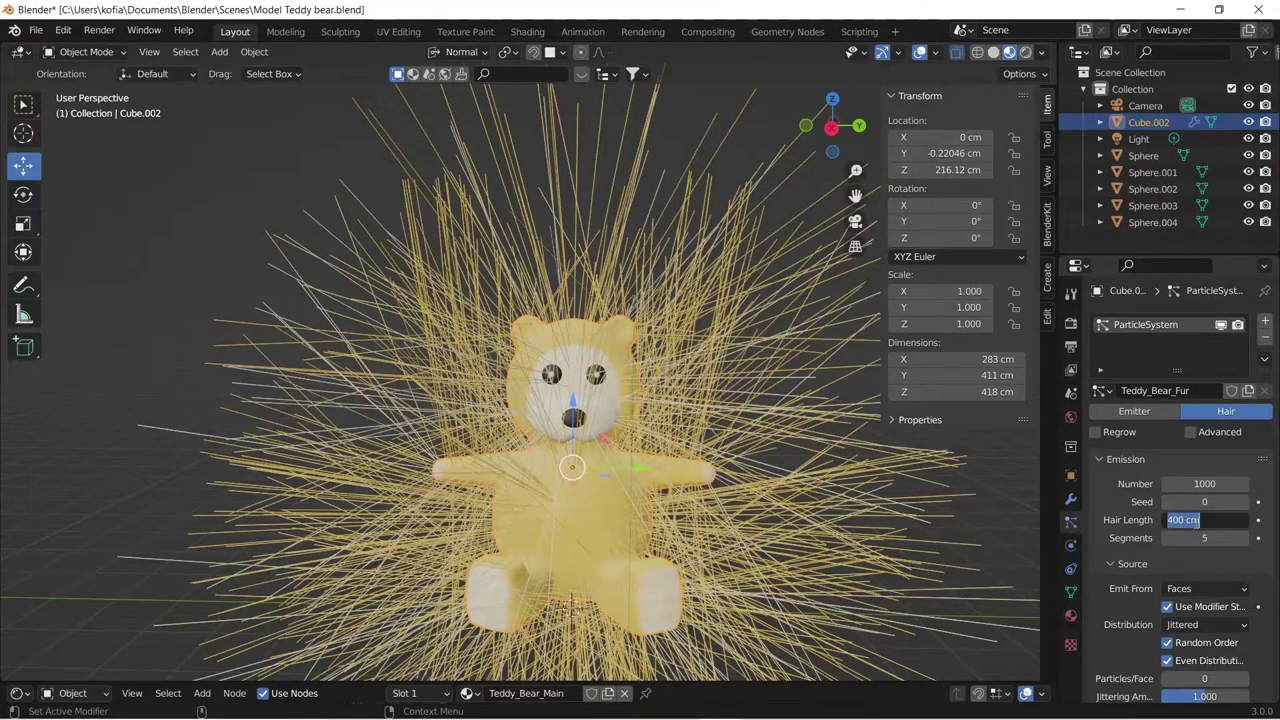
{"action": "type", "text": "0.25"}
{"action": "key", "text": "Return"}
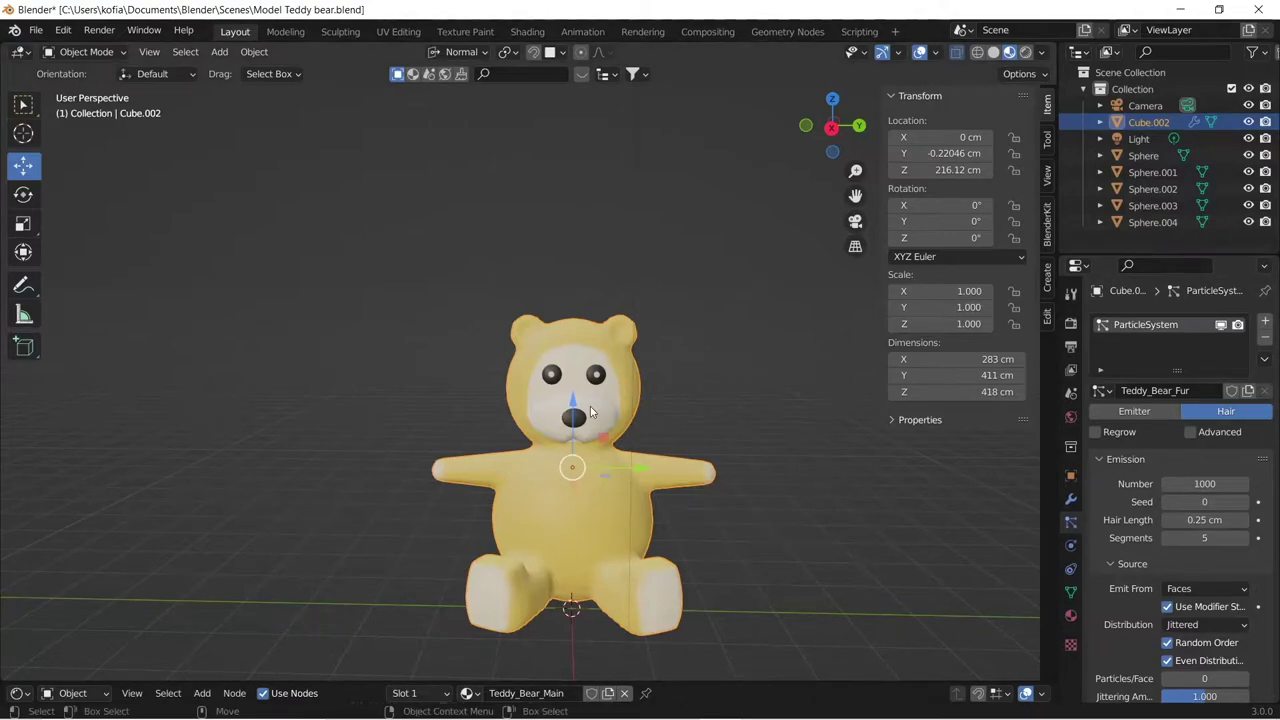
{"action": "middle_click_drag", "start_coordinate": [571, 443], "coordinate": [608, 435]}
{"action": "scroll", "coordinate": [608, 435], "scroll_direction": "up", "scroll_amount": 3}
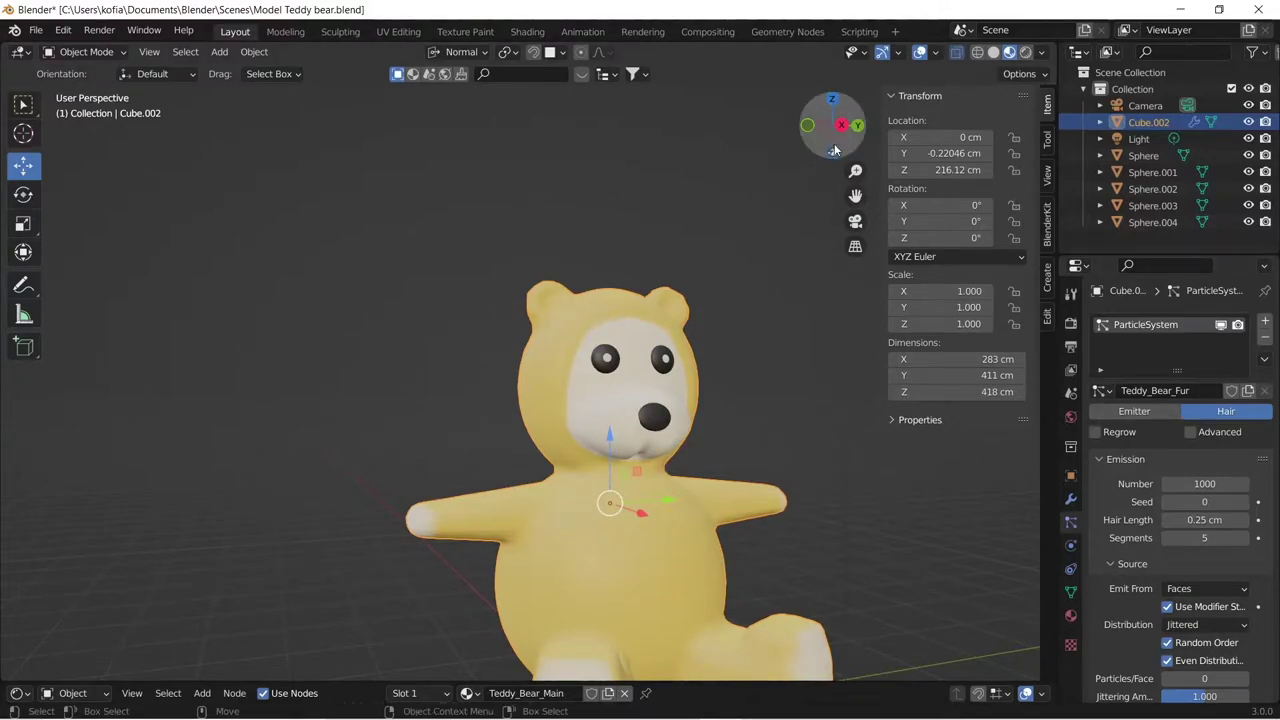
{"action": "left_click_drag", "start_coordinate": [855, 195], "coordinate": [809, 71]}
{"action": "left_click", "coordinate": [740, 378]}
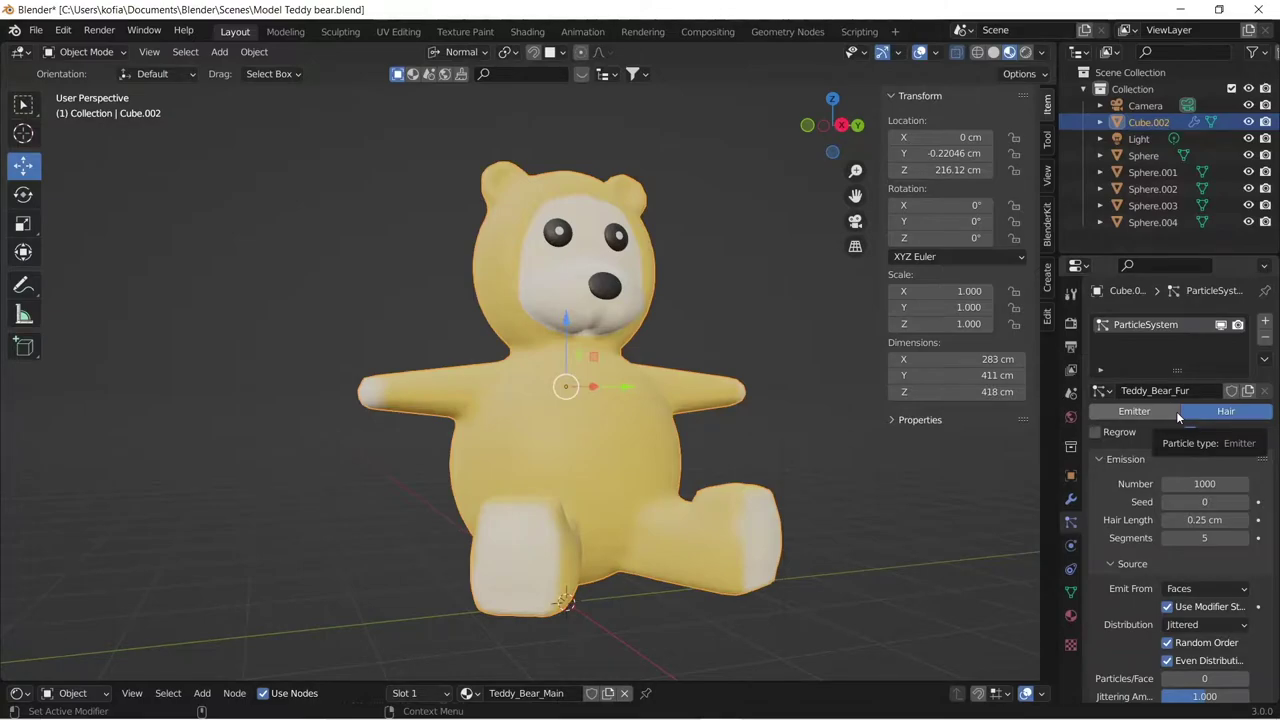
- Apply a 0.05 Brownian force to the fur in Physics > Forces
{"action": "scroll", "coordinate": [1178, 540], "scroll_direction": "down", "scroll_amount": 4}
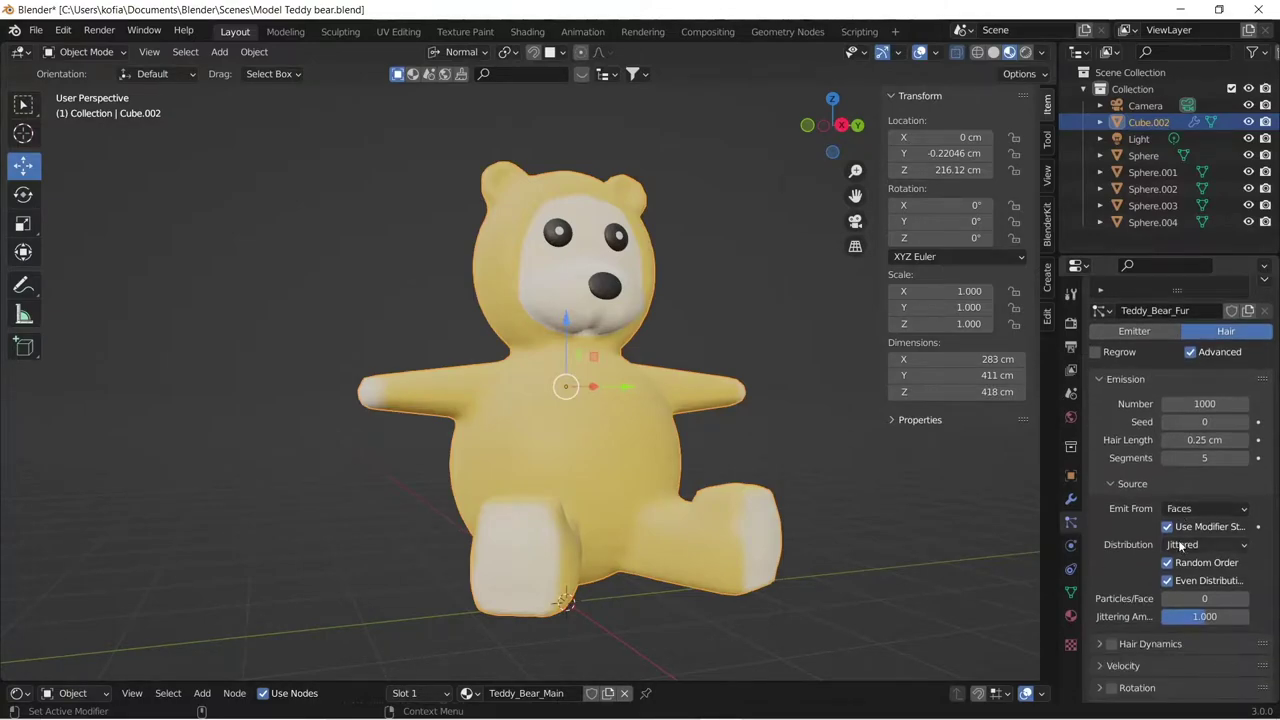
{"action": "scroll", "coordinate": [1178, 538], "scroll_direction": "down", "scroll_amount": 2}
{"action": "scroll", "coordinate": [1153, 535], "scroll_direction": "down", "scroll_amount": 1}
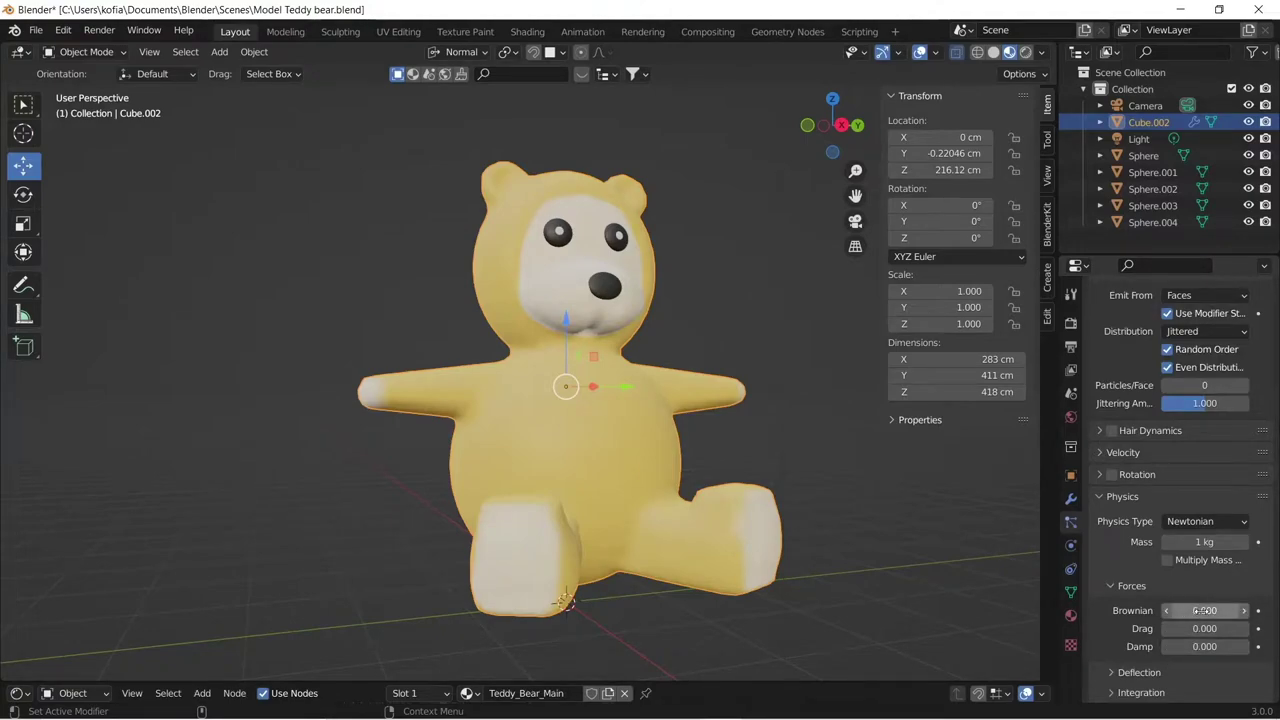
{"action": "left_click", "coordinate": [1204, 610]}
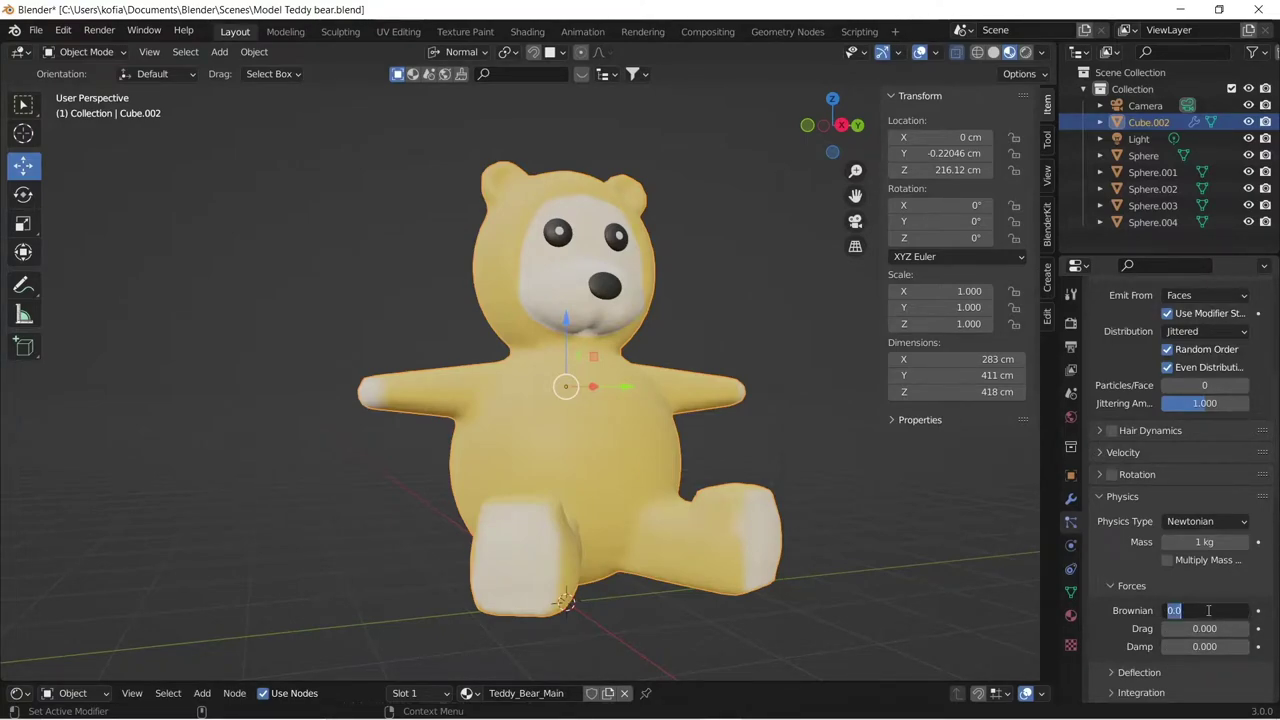
{"action": "type", "text": "0.05"}
{"action": "key", "text": "Return"}
- Lower the Brownian force to 0.025 and review the particle settings
{"action": "left_click", "coordinate": [1206, 608]}
{"action": "type", "text": "0.025"}
{"action": "key", "text": "Return"}
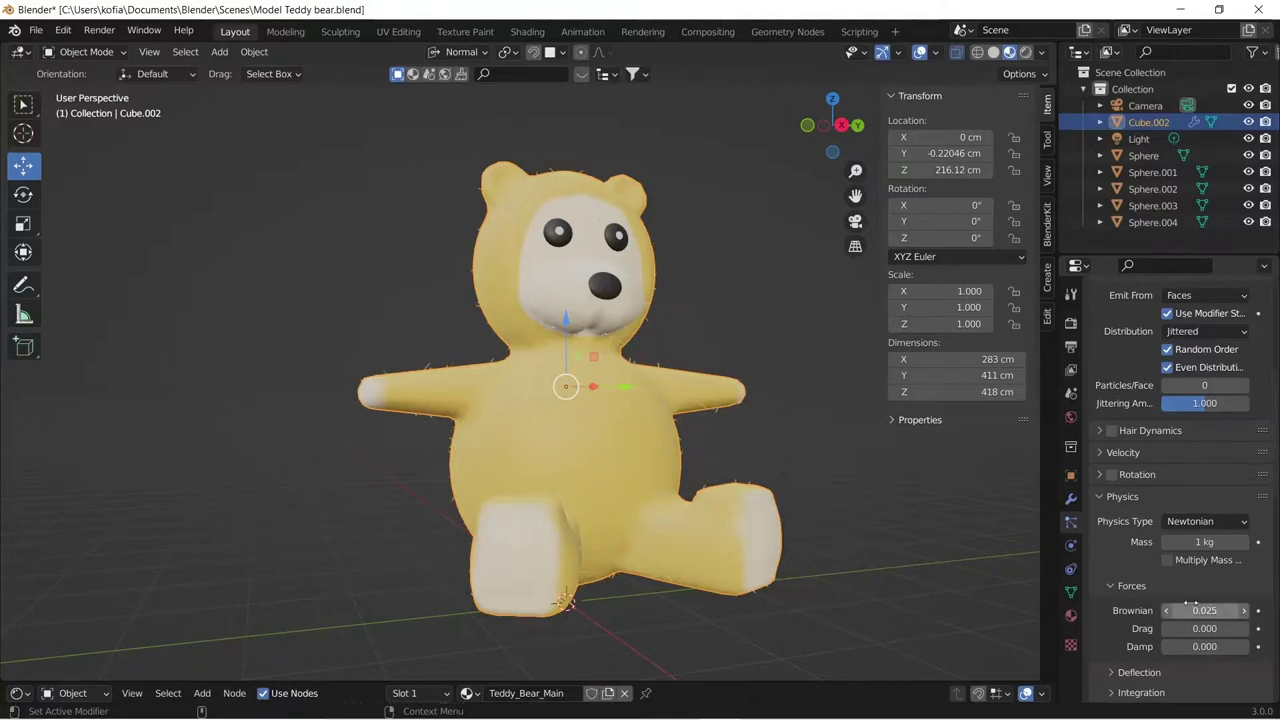
{"action": "scroll", "coordinate": [1156, 524], "scroll_direction": "down", "scroll_amount": 2}
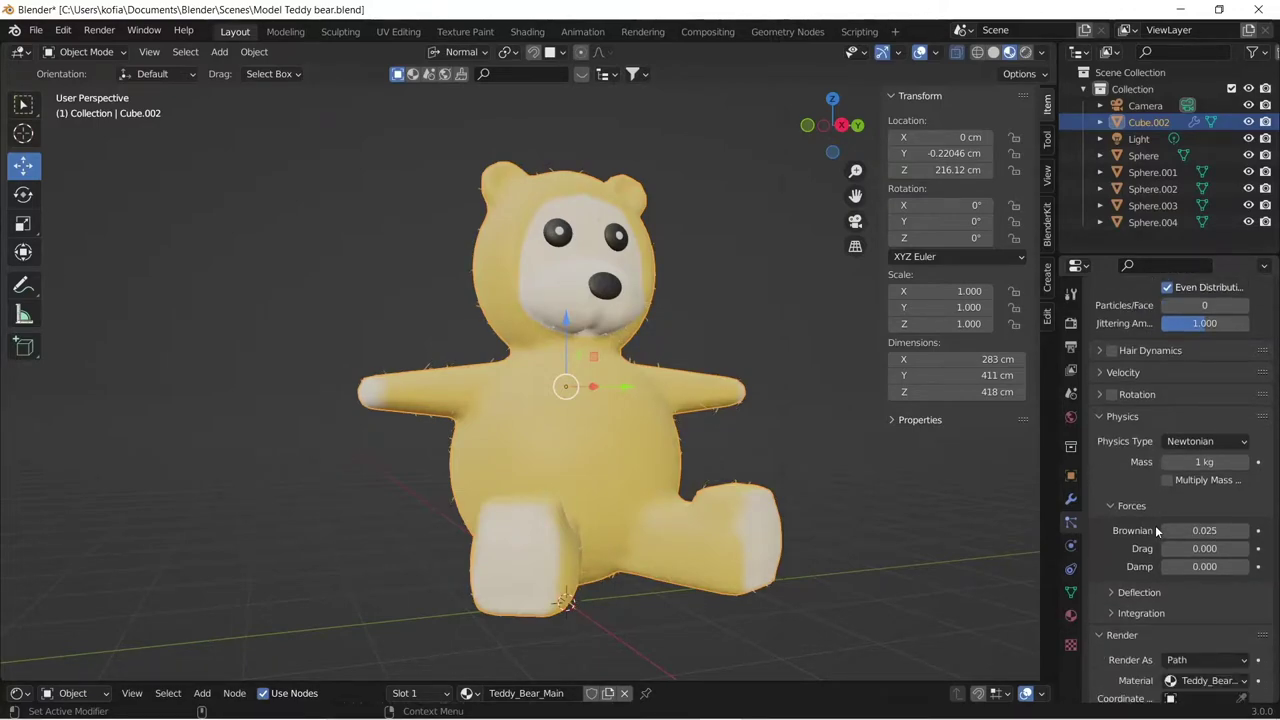
{"action": "scroll", "coordinate": [563, 405], "scroll_direction": "down", "scroll_amount": 2}
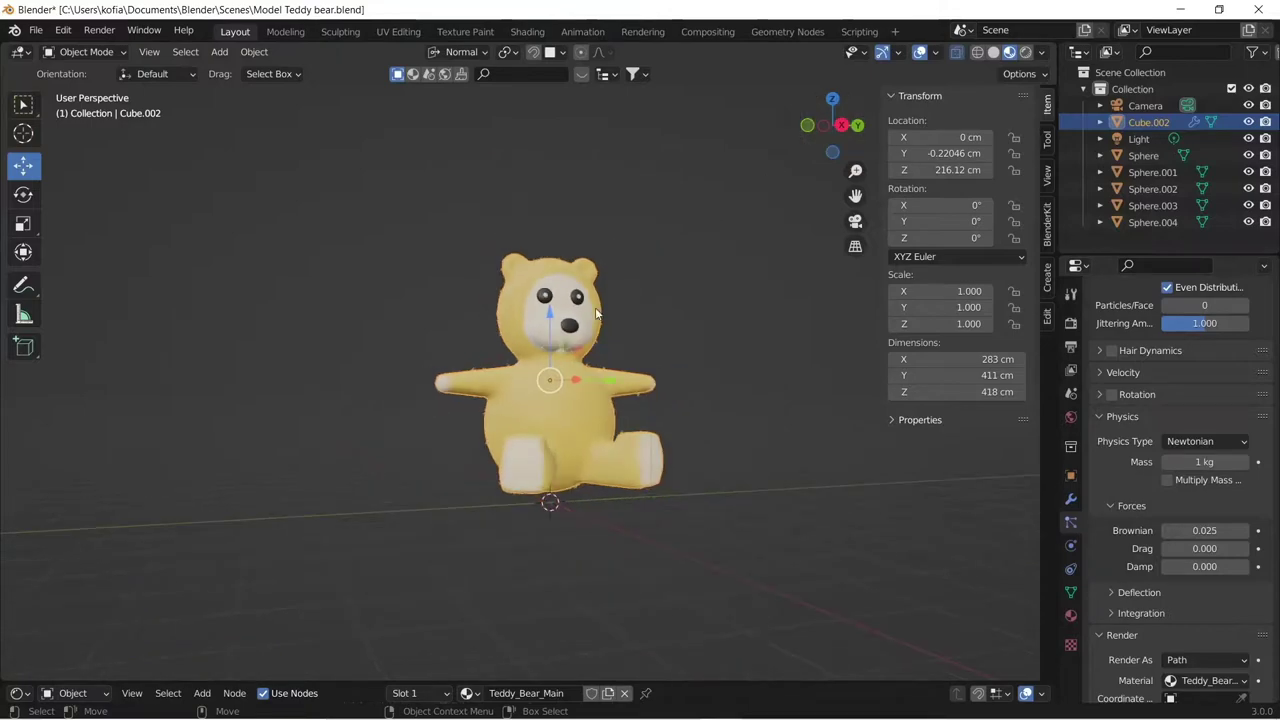
{"action": "scroll", "coordinate": [563, 405], "scroll_direction": "up", "scroll_amount": 1}
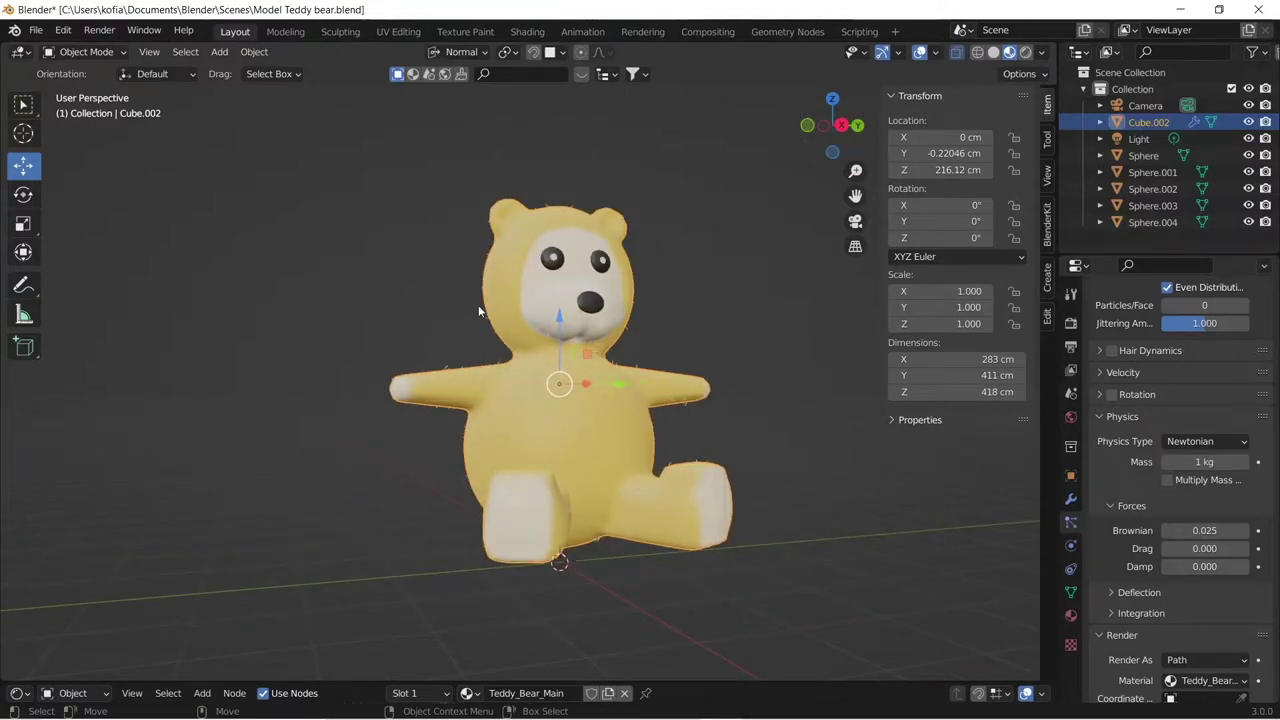
{"action": "scroll", "coordinate": [1220, 375], "scroll_direction": "up", "scroll_amount": 3}
{"action": "scroll", "coordinate": [1220, 374], "scroll_direction": "up", "scroll_amount": 6}
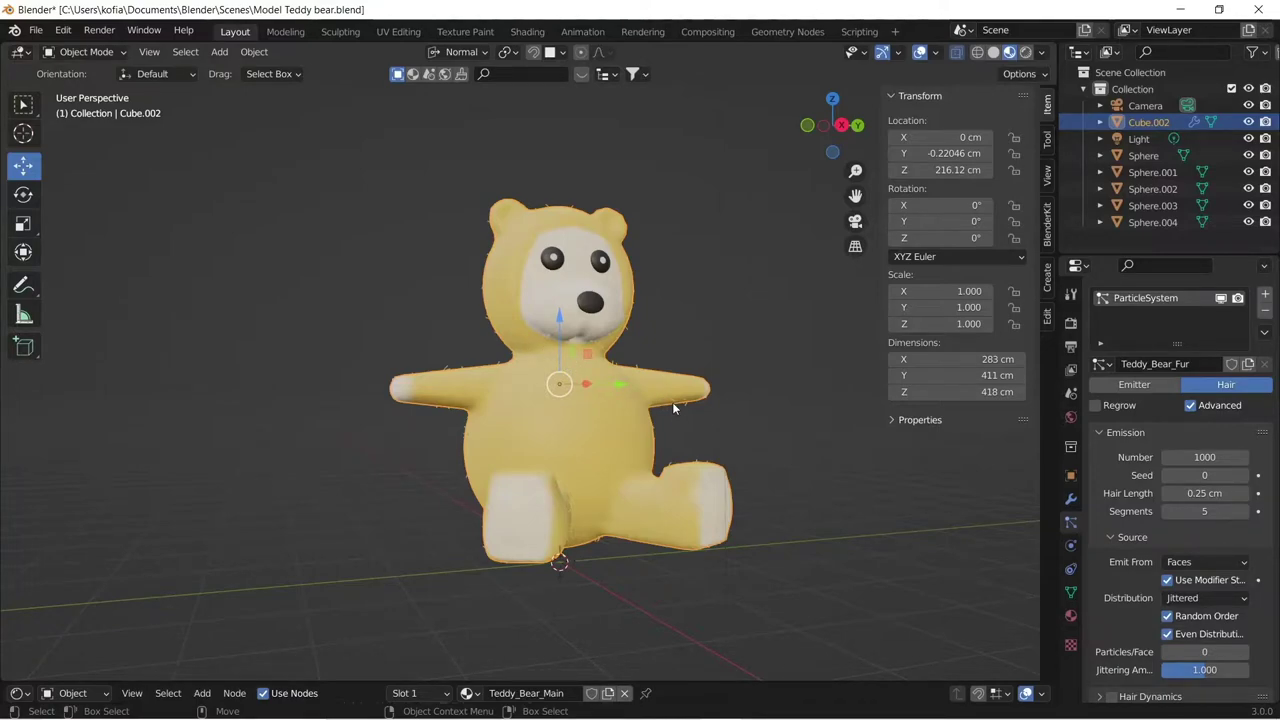
{"action": "scroll", "coordinate": [1153, 519], "scroll_direction": "down", "scroll_amount": 8}
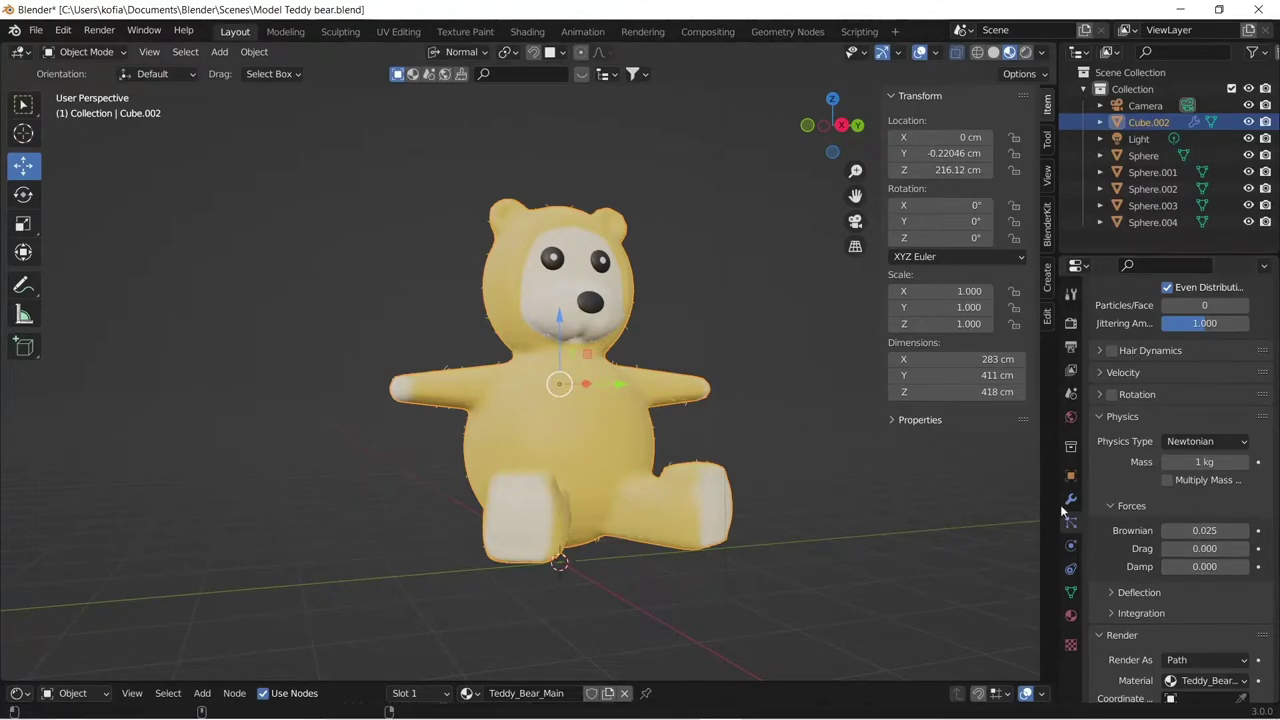
{"action": "scroll", "coordinate": [1142, 493], "scroll_direction": "down", "scroll_amount": 5}
- Render the fur strands as B-Spline paths with 4 steps
{"action": "scroll", "coordinate": [1142, 493], "scroll_direction": "down", "scroll_amount": 3}
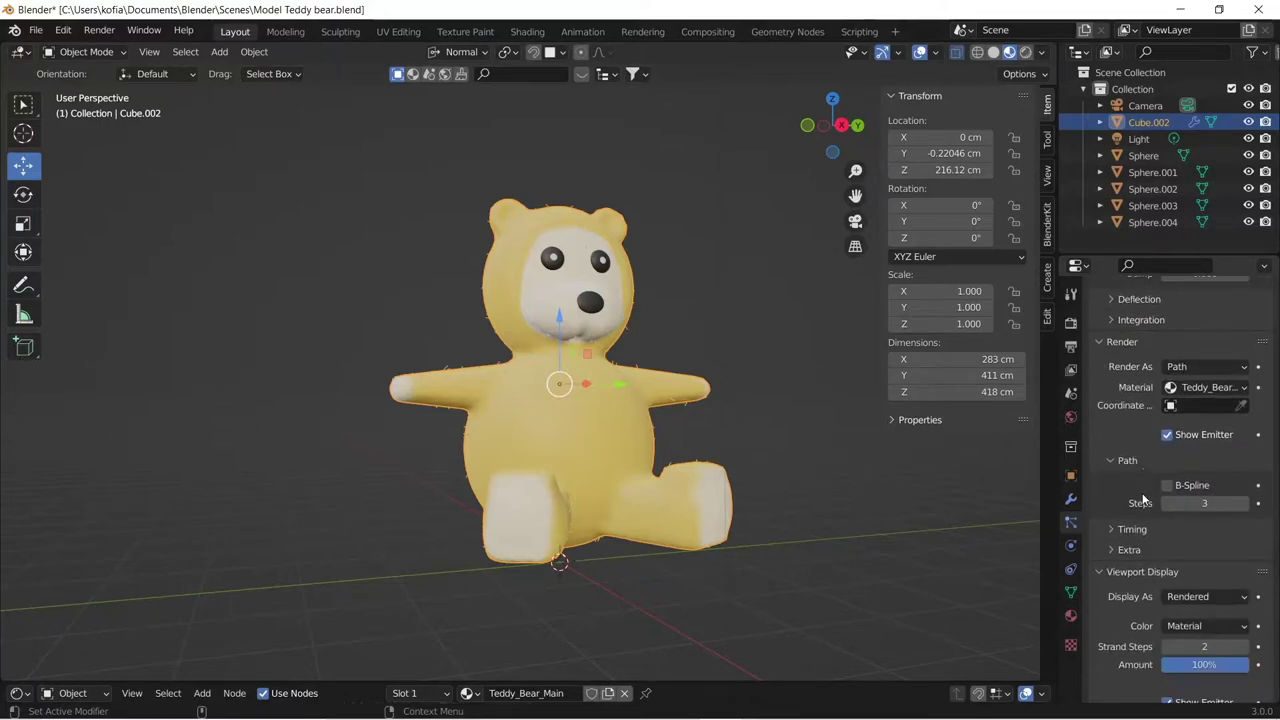
{"action": "left_click", "coordinate": [1170, 486]}
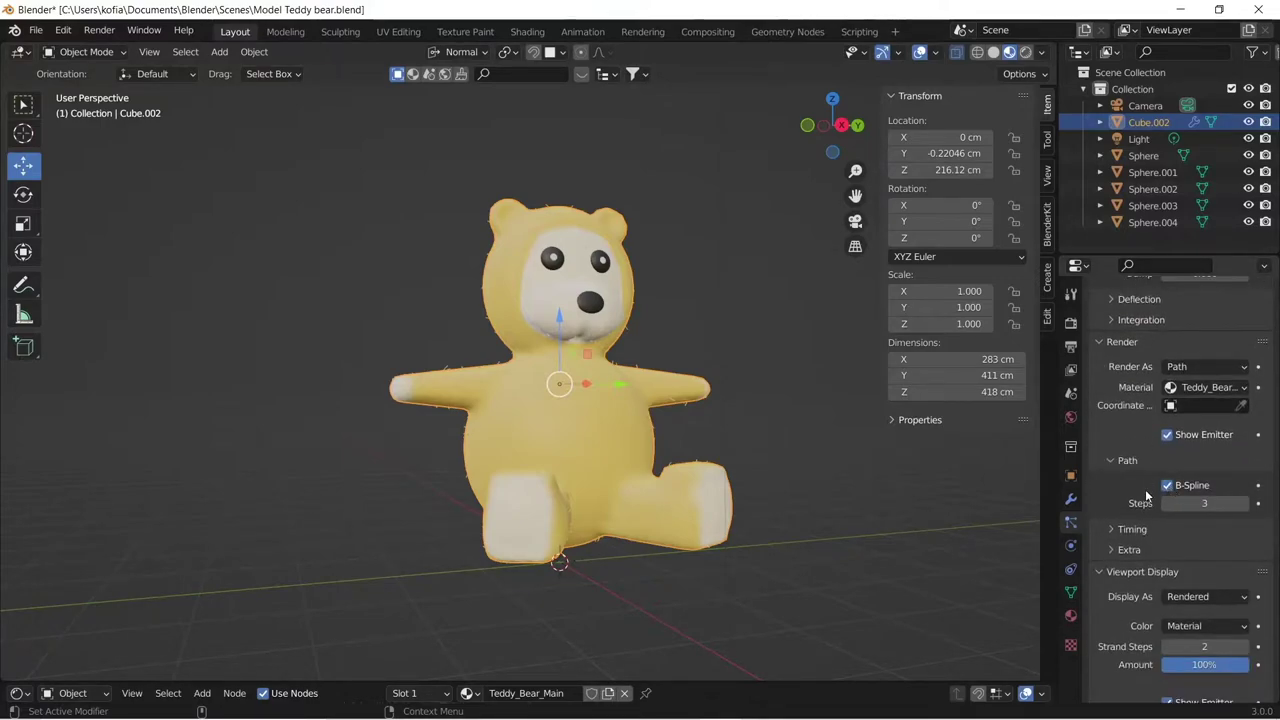
{"action": "left_click", "coordinate": [1202, 505]}
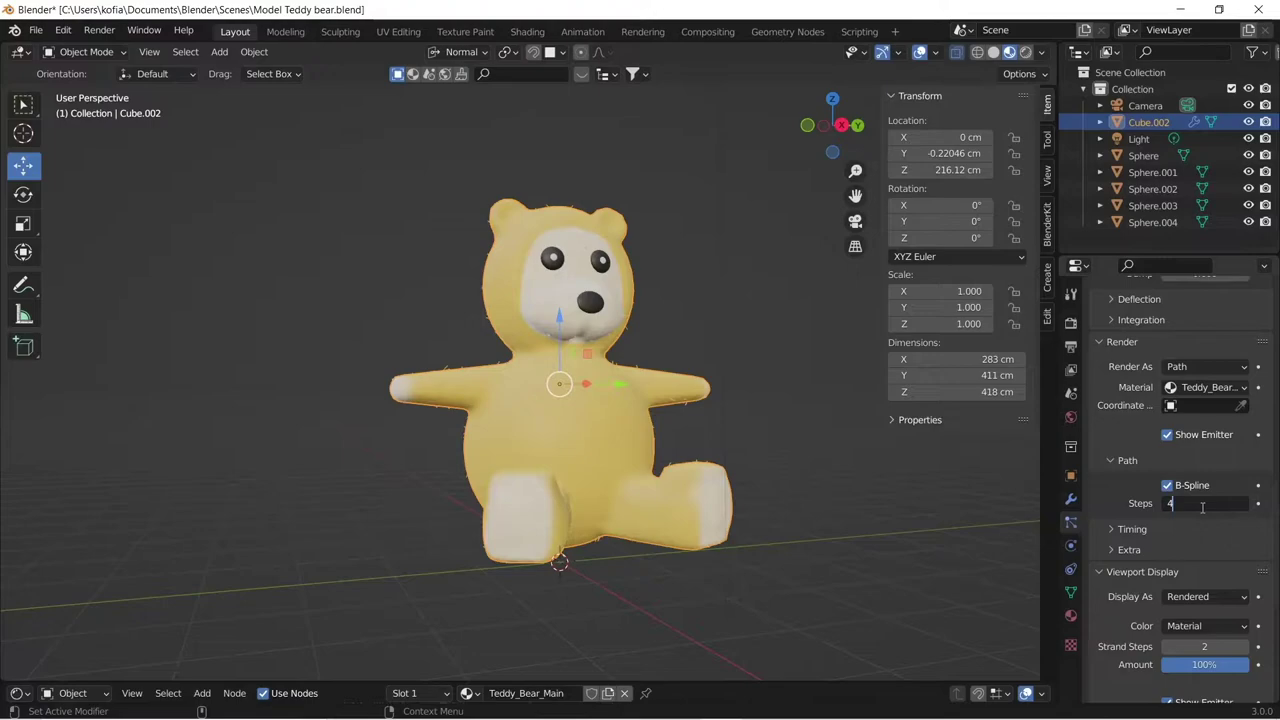
{"action": "key", "text": "Return"}
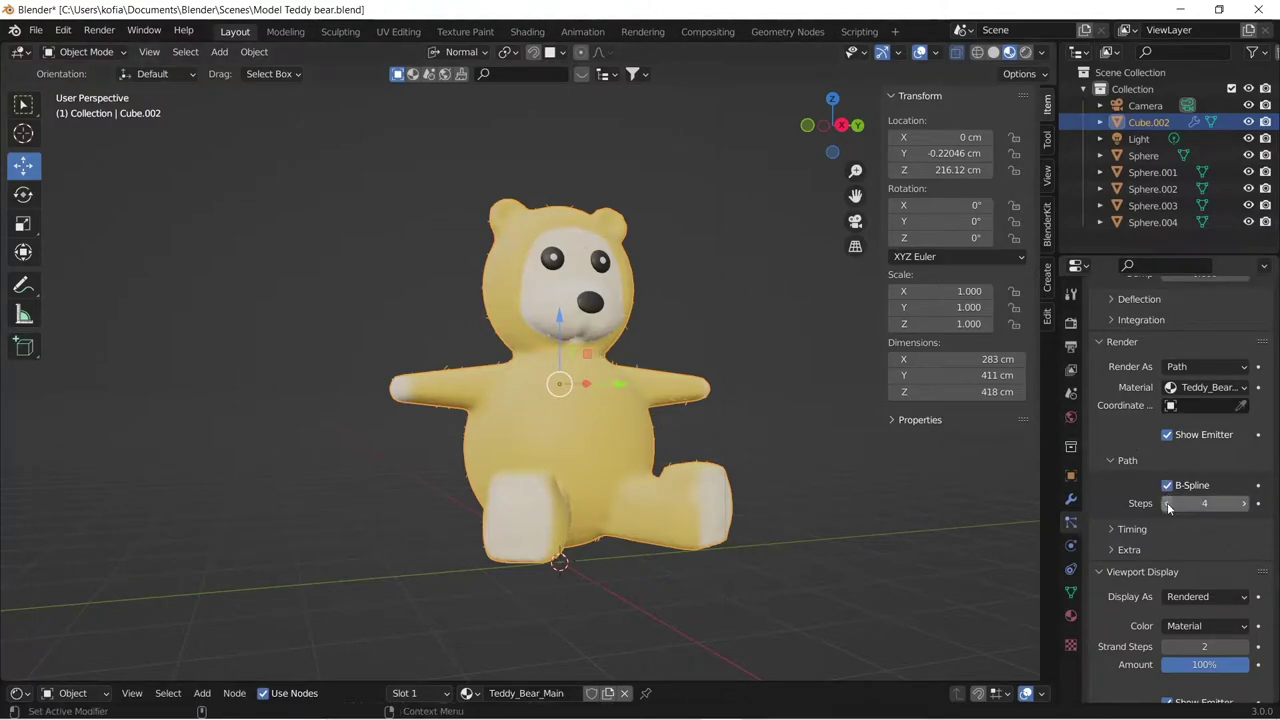
- Add Interpolated child hairs, comparing against None before keeping Interpolated
{"action": "scroll", "coordinate": [1184, 544], "scroll_direction": "down", "scroll_amount": 4}
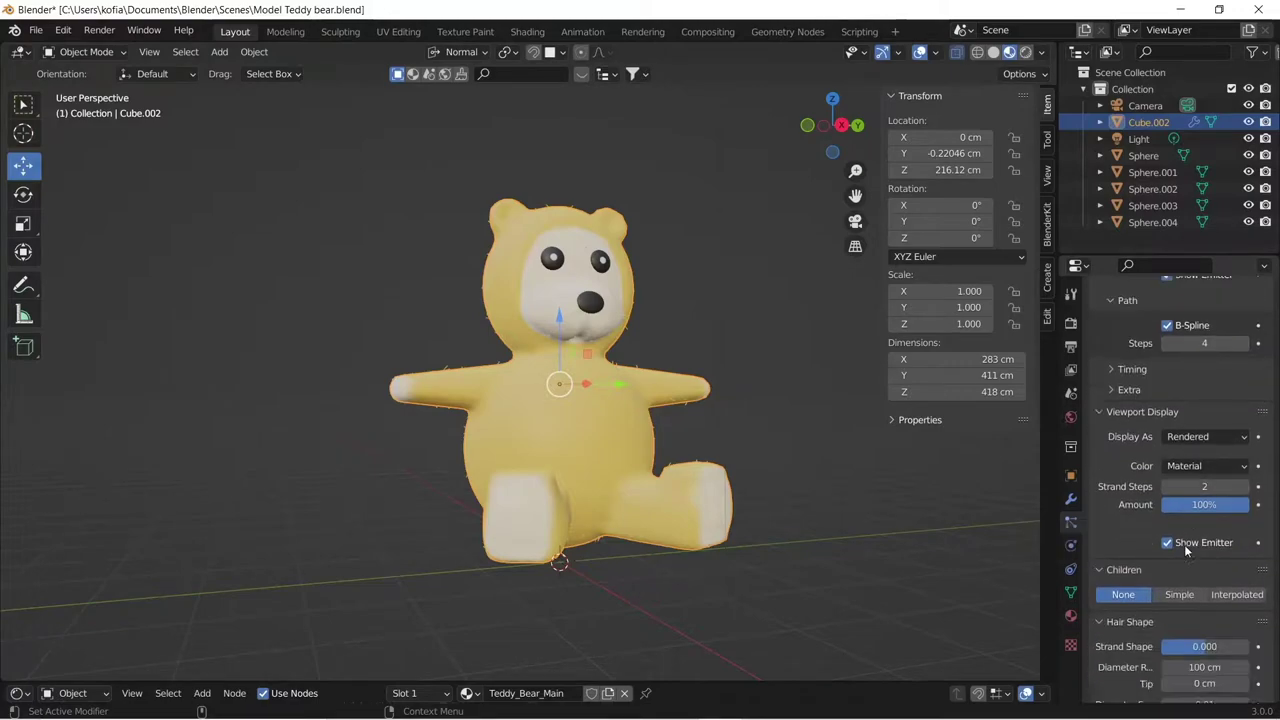
{"action": "scroll", "coordinate": [1184, 544], "scroll_direction": "down", "scroll_amount": 2}
{"action": "left_click", "coordinate": [1237, 514]}
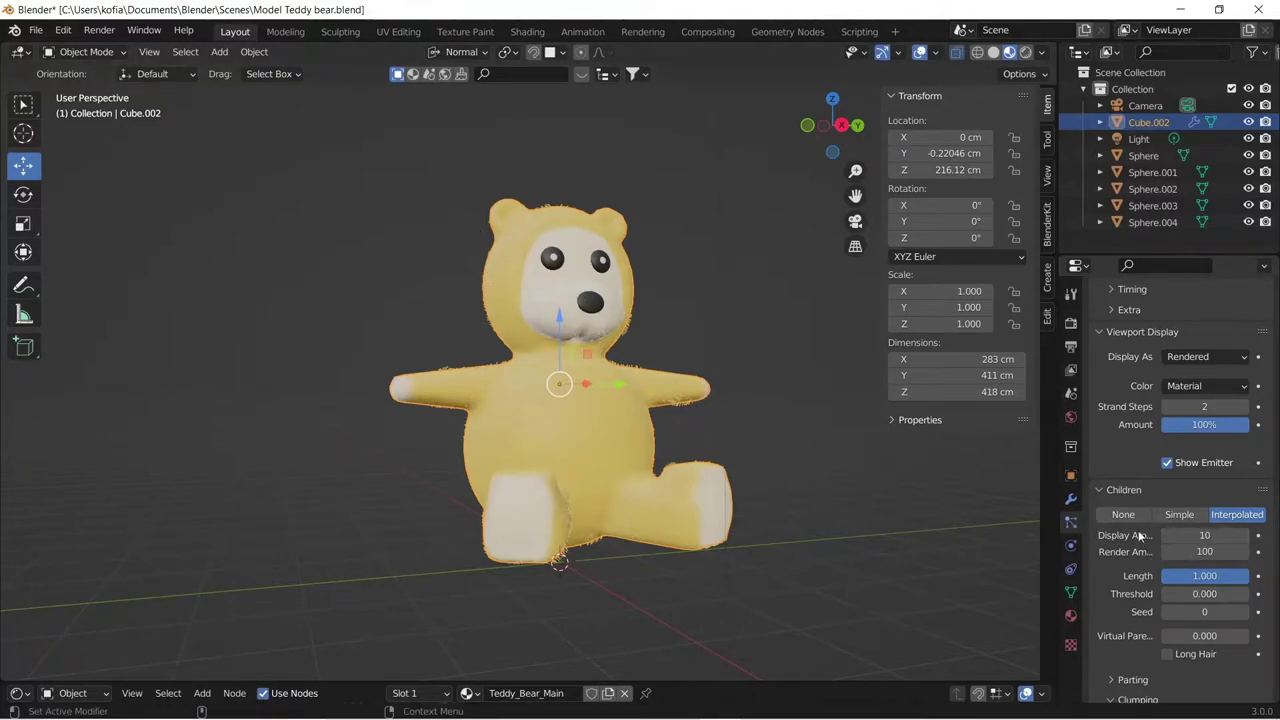
{"action": "left_click", "coordinate": [1143, 515]}
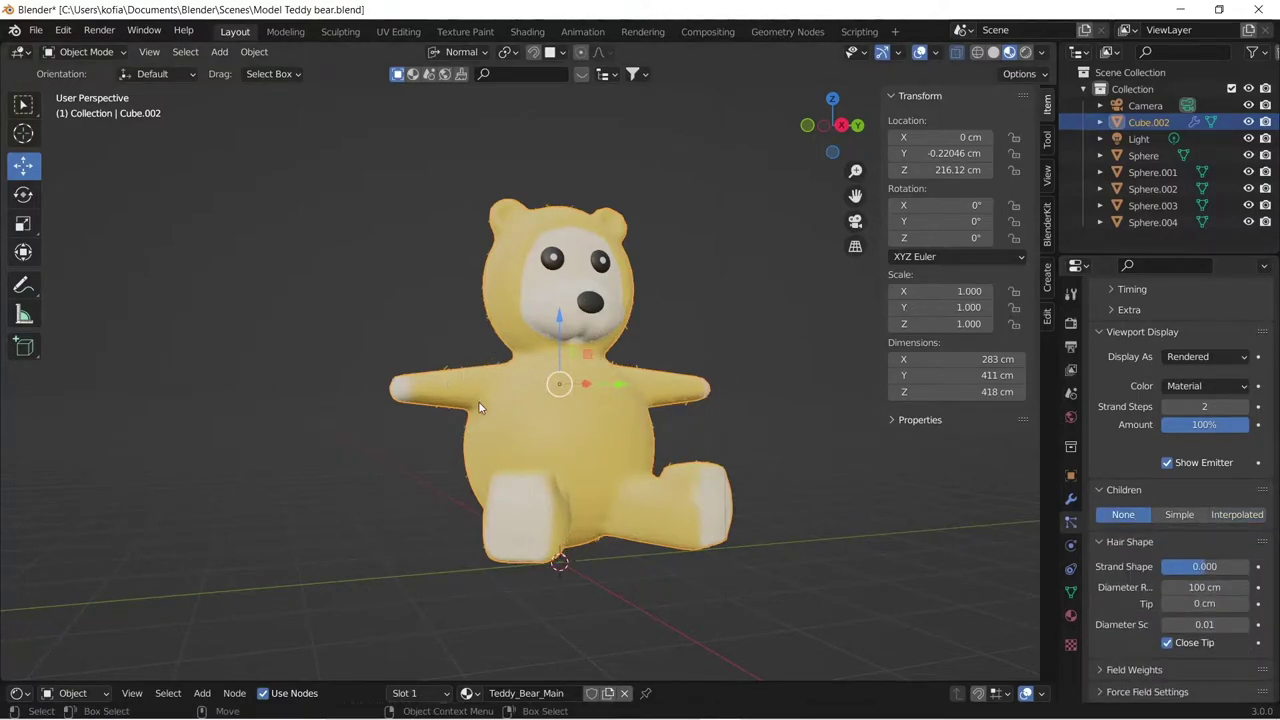
{"action": "left_click", "coordinate": [1229, 515]}
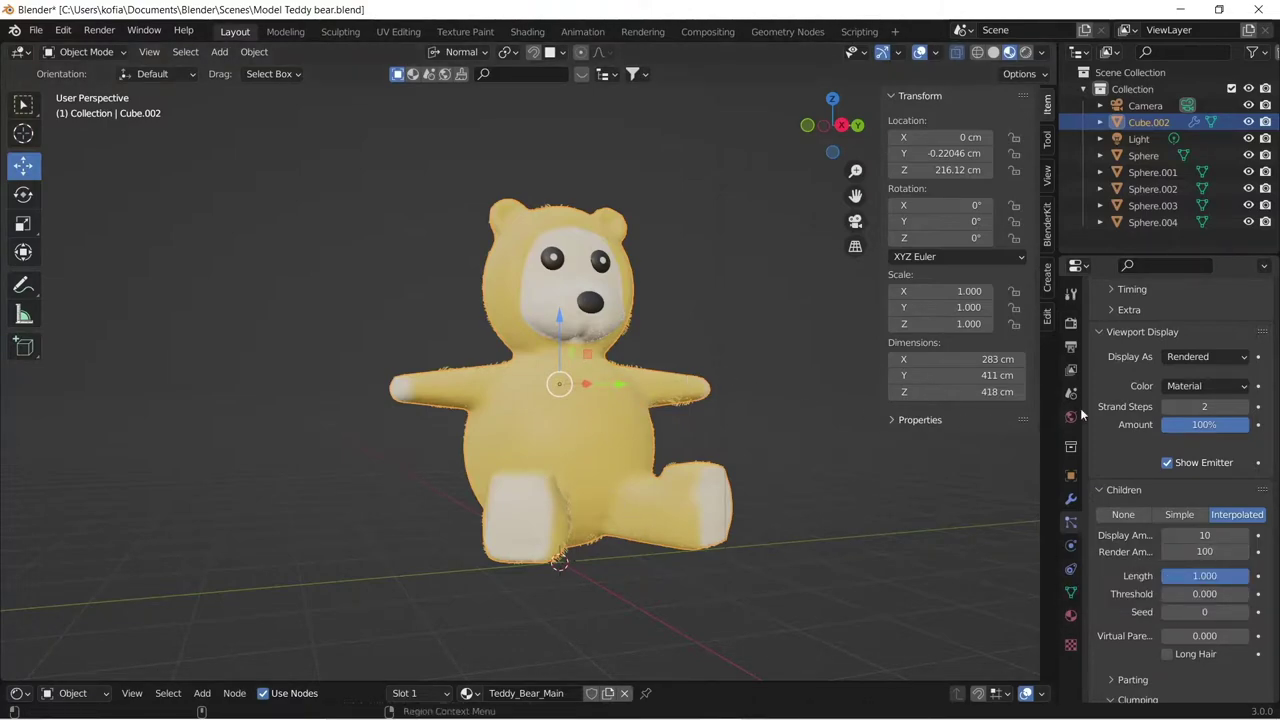
{"action": "scroll", "coordinate": [1136, 391], "scroll_direction": "up", "scroll_amount": 6}
{"action": "scroll", "coordinate": [1140, 390], "scroll_direction": "up", "scroll_amount": 12}
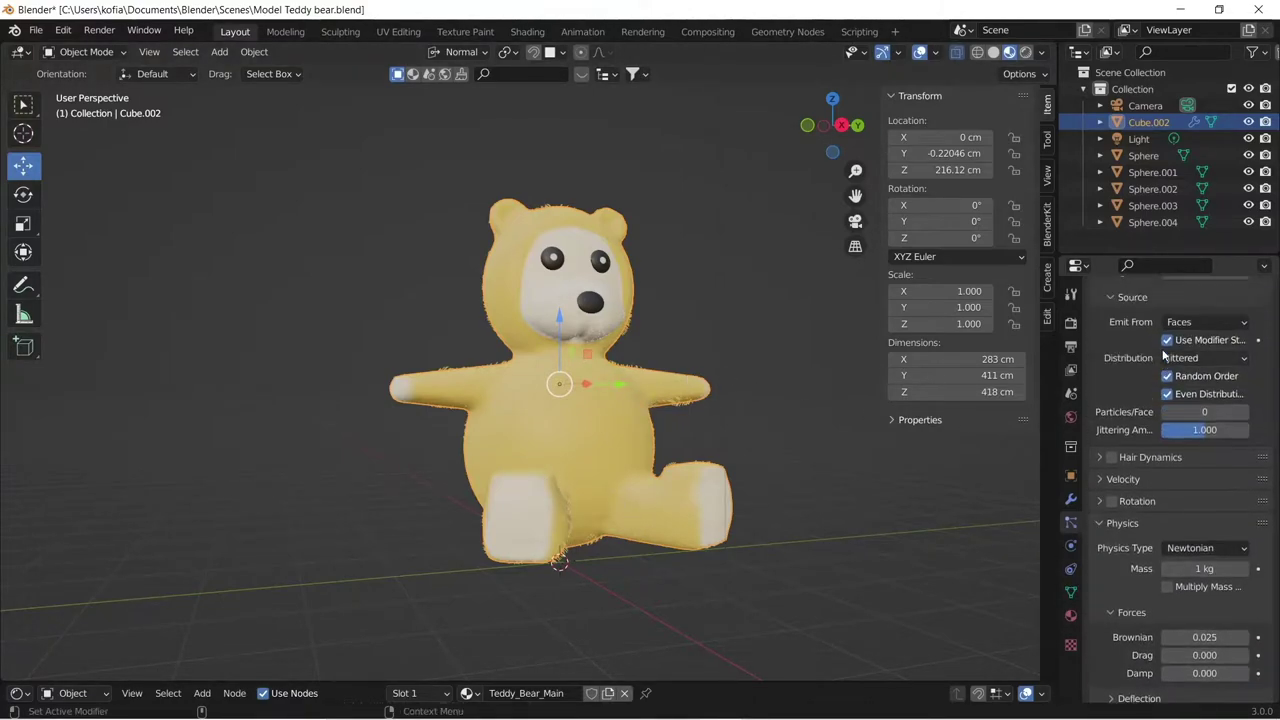
{"action": "scroll", "coordinate": [1204, 458], "scroll_direction": "down", "scroll_amount": 15}
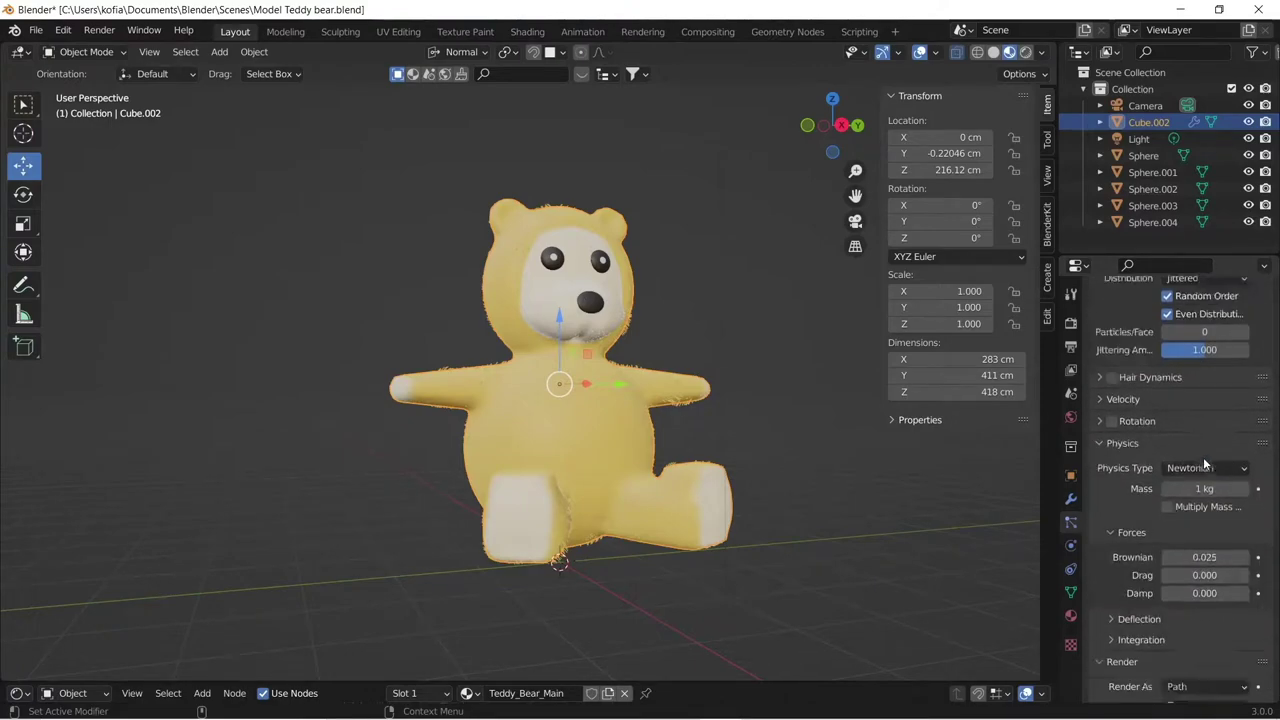
{"action": "scroll", "coordinate": [1206, 455], "scroll_direction": "down", "scroll_amount": 2}
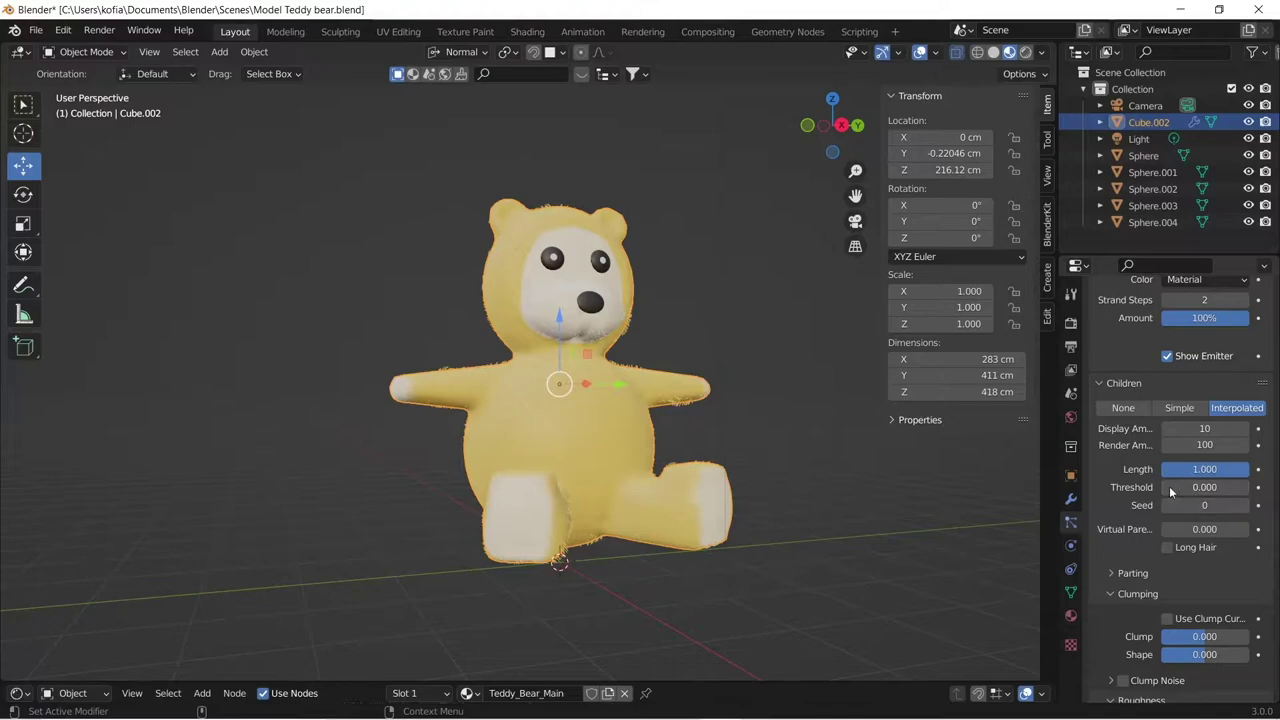
{"action": "scroll", "coordinate": [1203, 485], "scroll_direction": "up", "scroll_amount": 1}
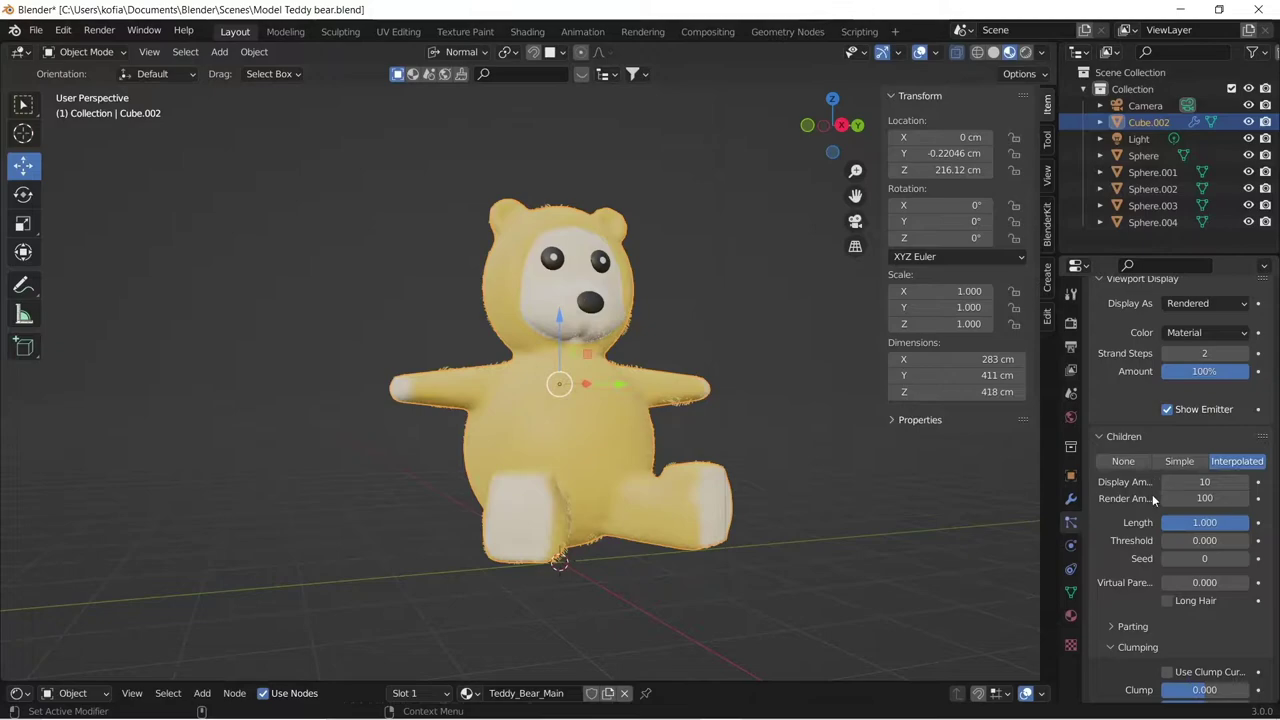
{"action": "scroll", "coordinate": [1161, 496], "scroll_direction": "down", "scroll_amount": 5}
{"action": "scroll", "coordinate": [1161, 496], "scroll_direction": "down", "scroll_amount": 1}
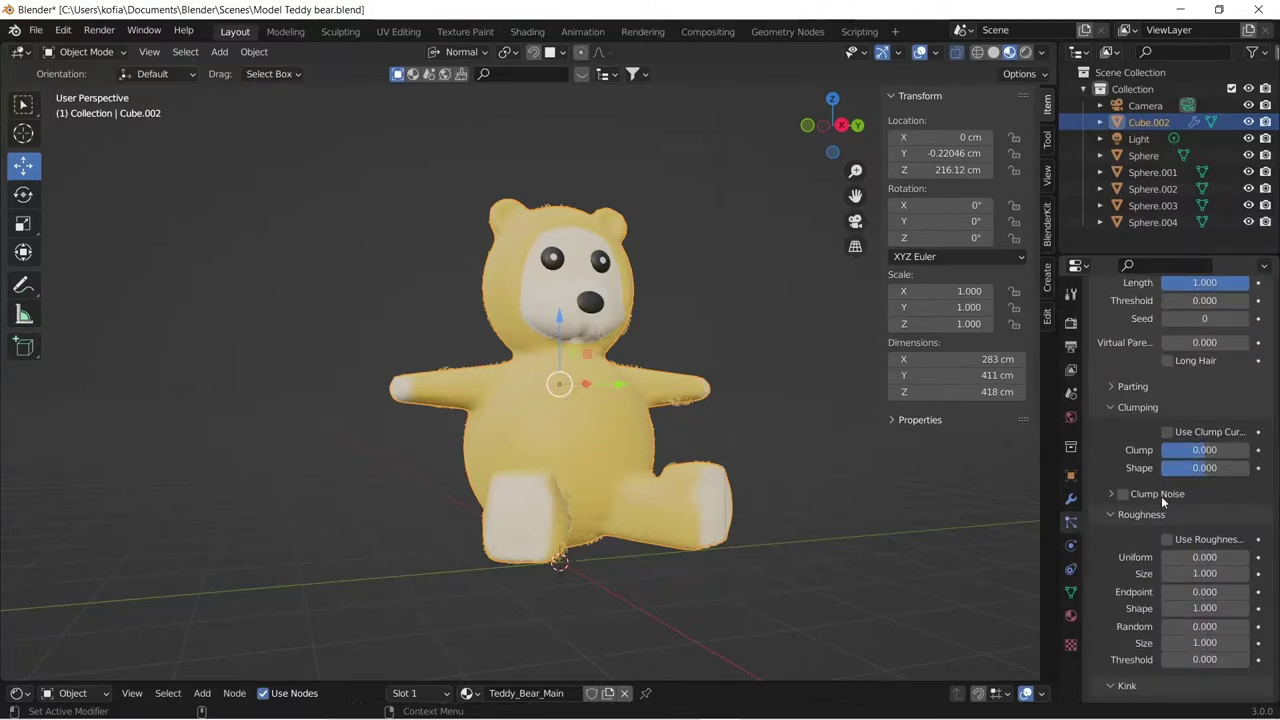
- Give the child hairs uniform roughness 0.2, roughness size 0.01 and endpoint roughness 0.1
{"action": "left_click", "coordinate": [1196, 562]}
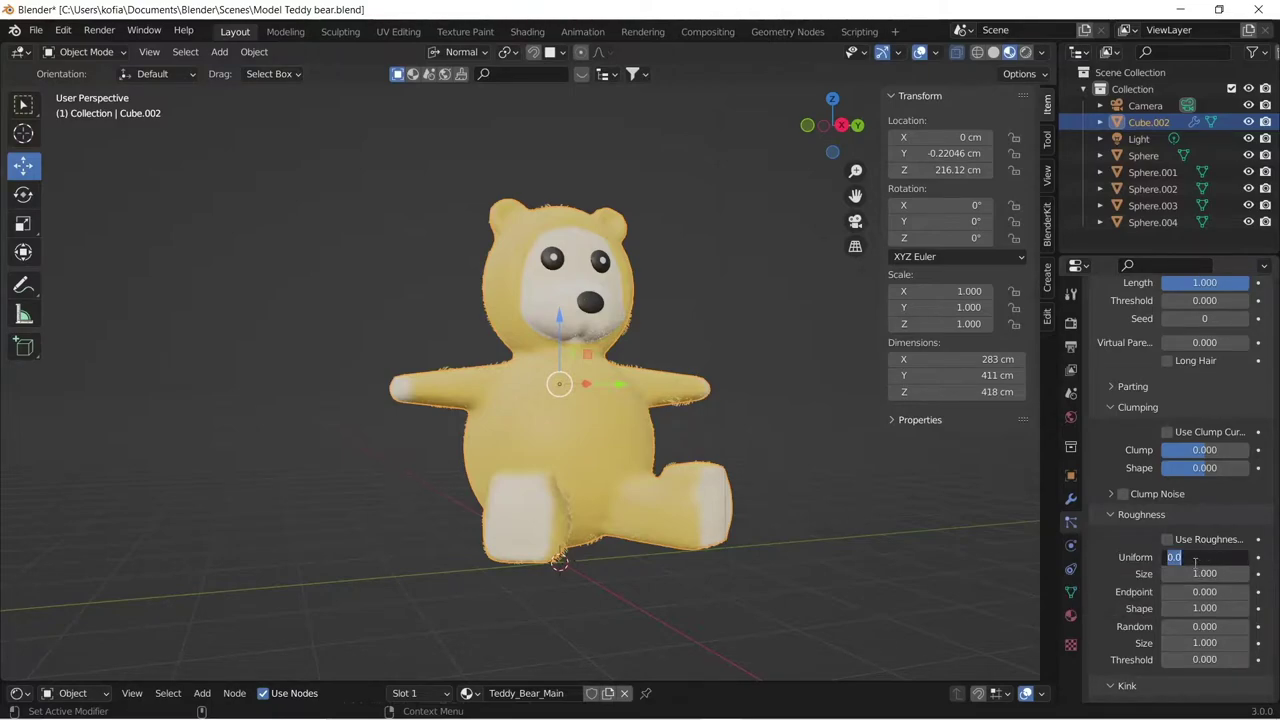
{"action": "type", "text": "0.2"}
{"action": "key", "text": "Return"}
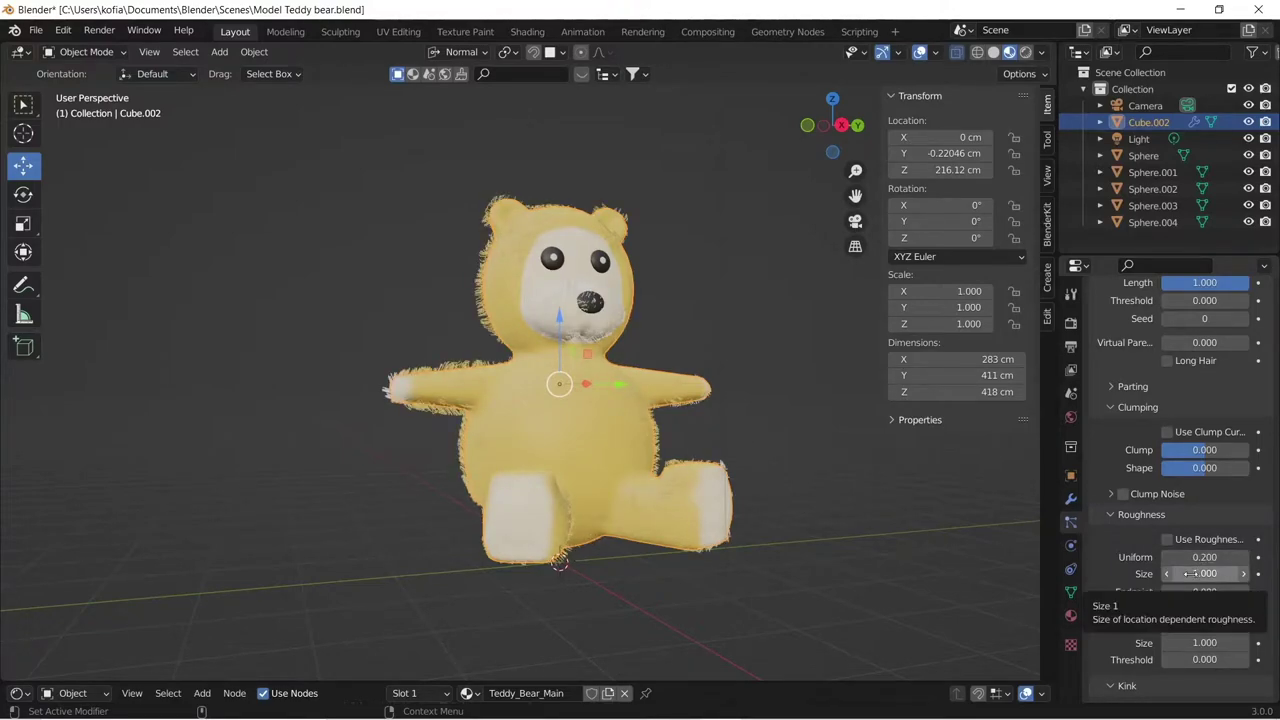
{"action": "left_click", "coordinate": [1190, 573]}
{"action": "type", "text": "0"}
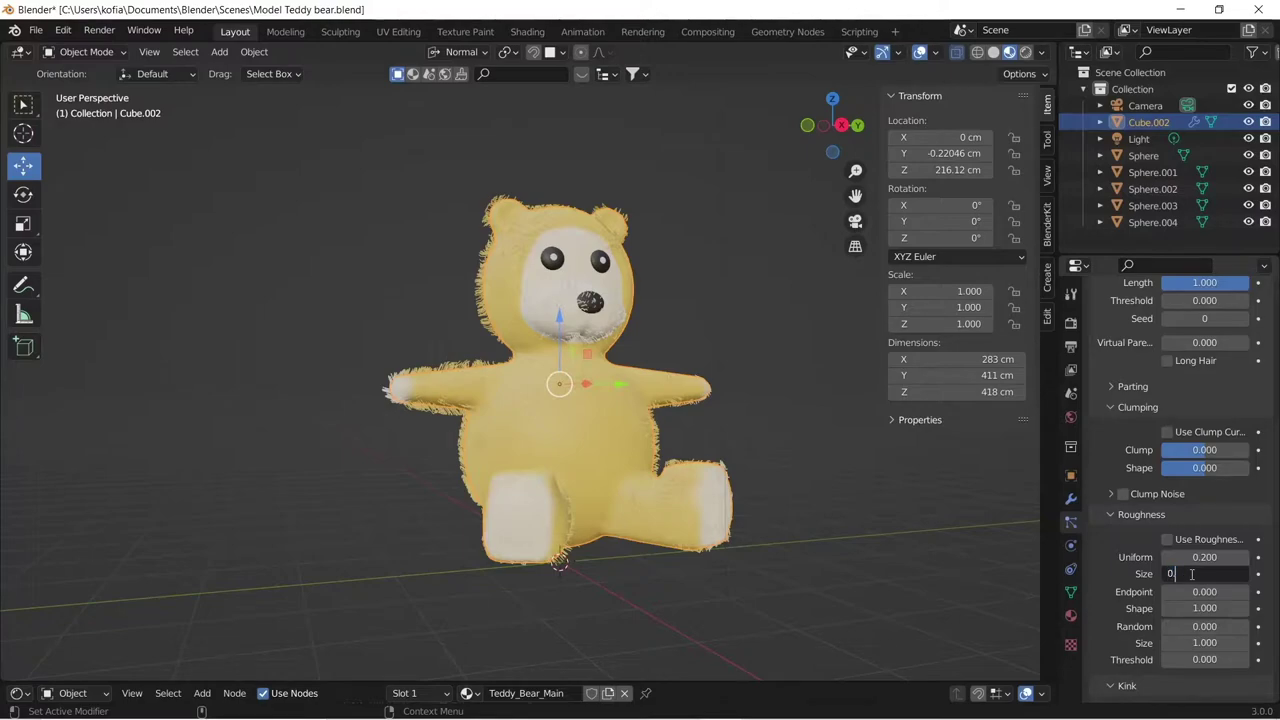
{"action": "type", "text": ".01"}
{"action": "key", "text": "Return"}
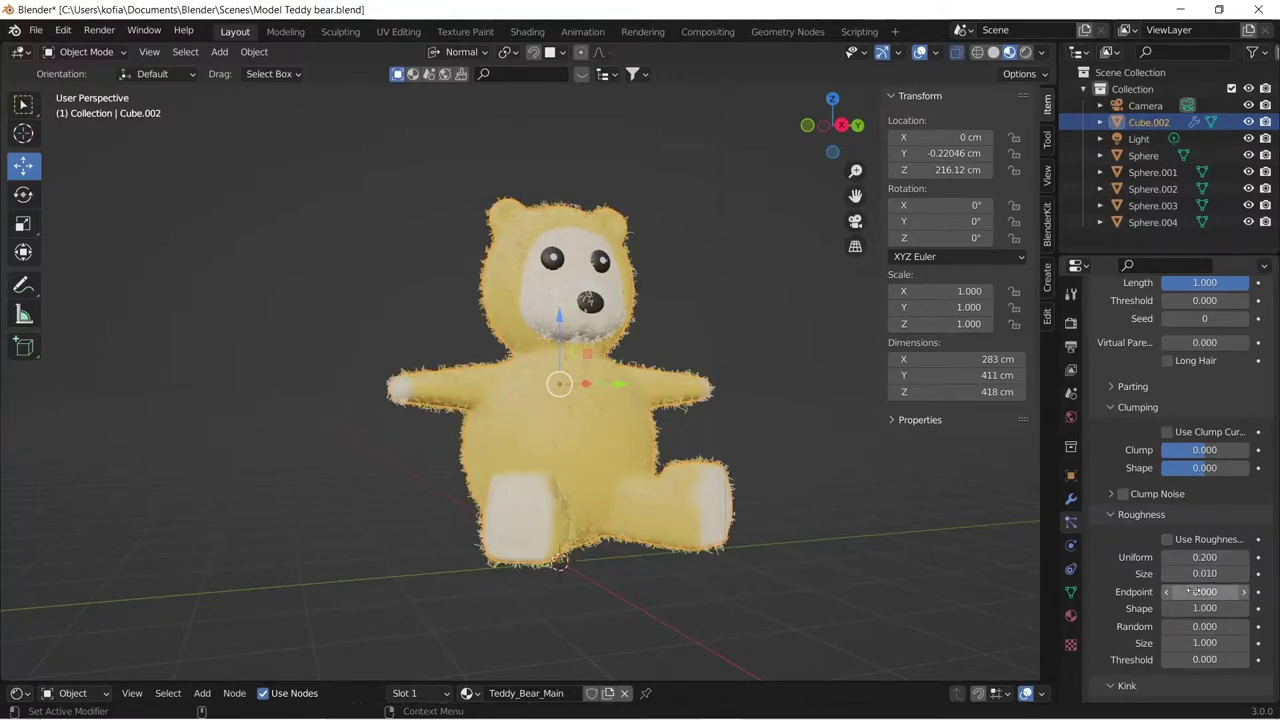
{"action": "left_click", "coordinate": [1192, 591]}
{"action": "type", "text": "0"}
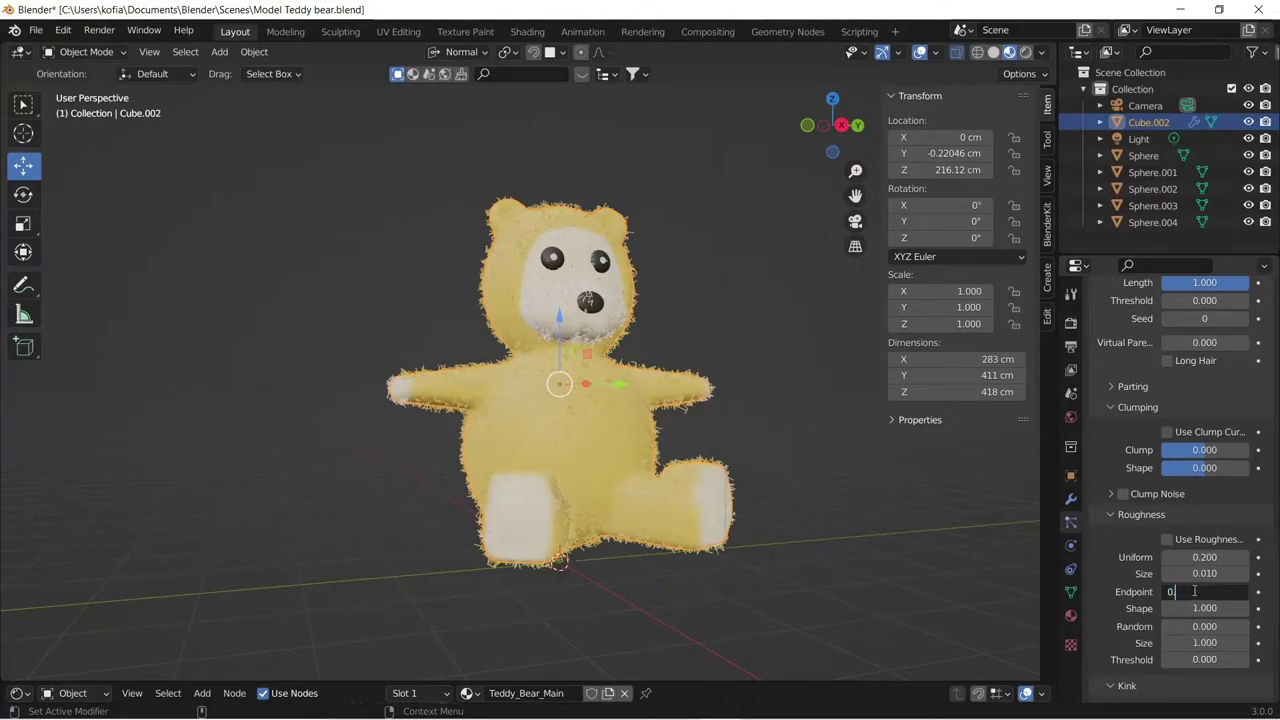
{"action": "type", "text": ".1"}
{"action": "key", "text": "Return"}
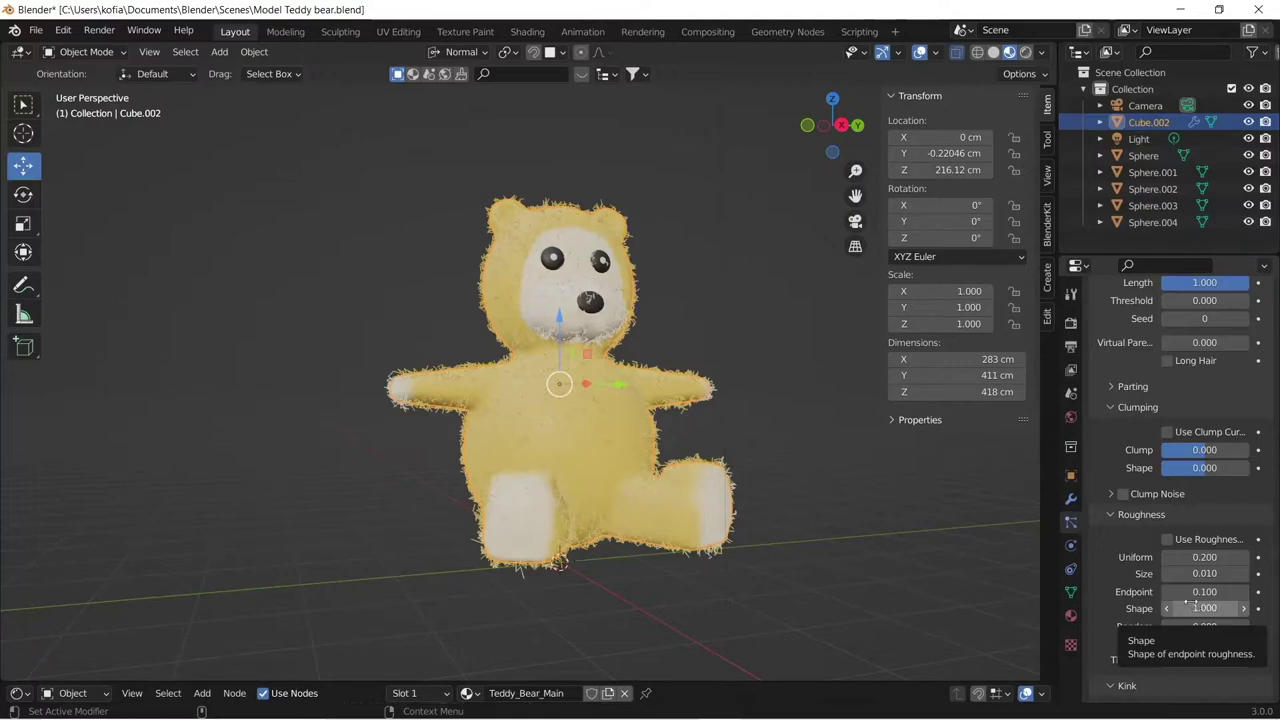
{"action": "scroll", "coordinate": [1110, 540], "scroll_direction": "down", "scroll_amount": 1}
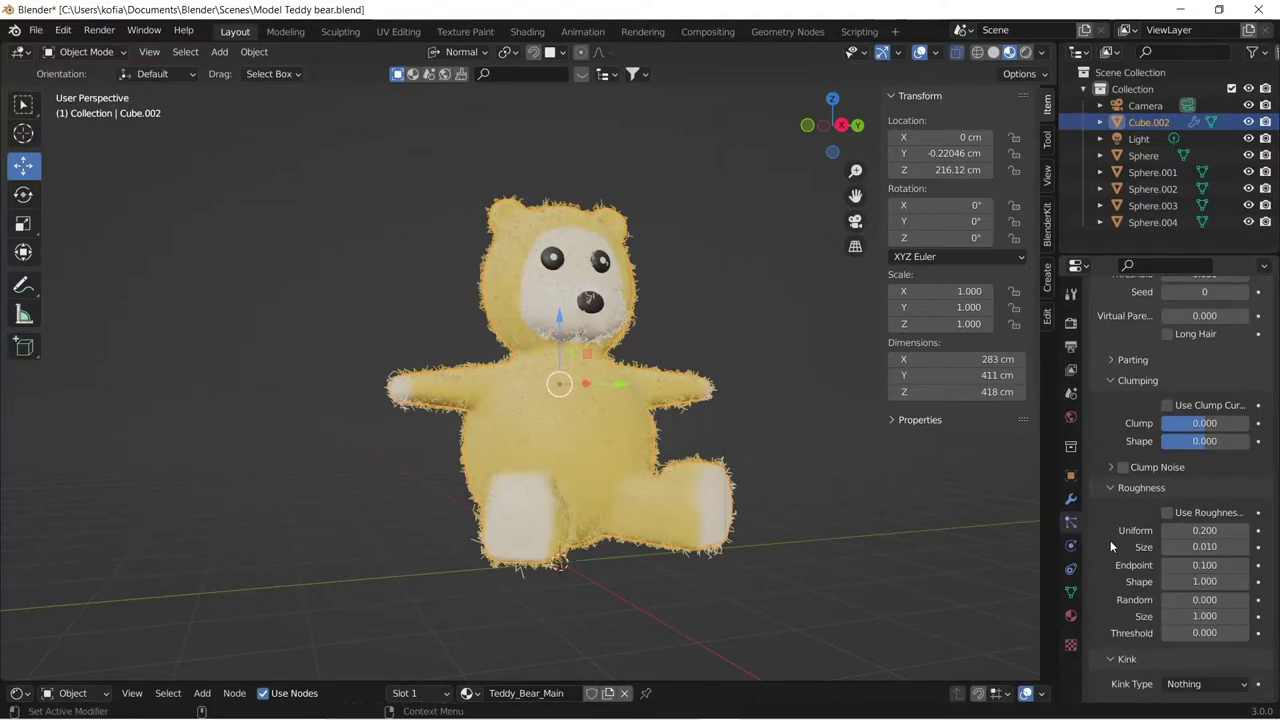
- Orbit to view the bear from above and scroll through its fur particle settings
{"action": "middle_click_drag", "start_coordinate": [644, 300], "coordinate": [622, 358]}
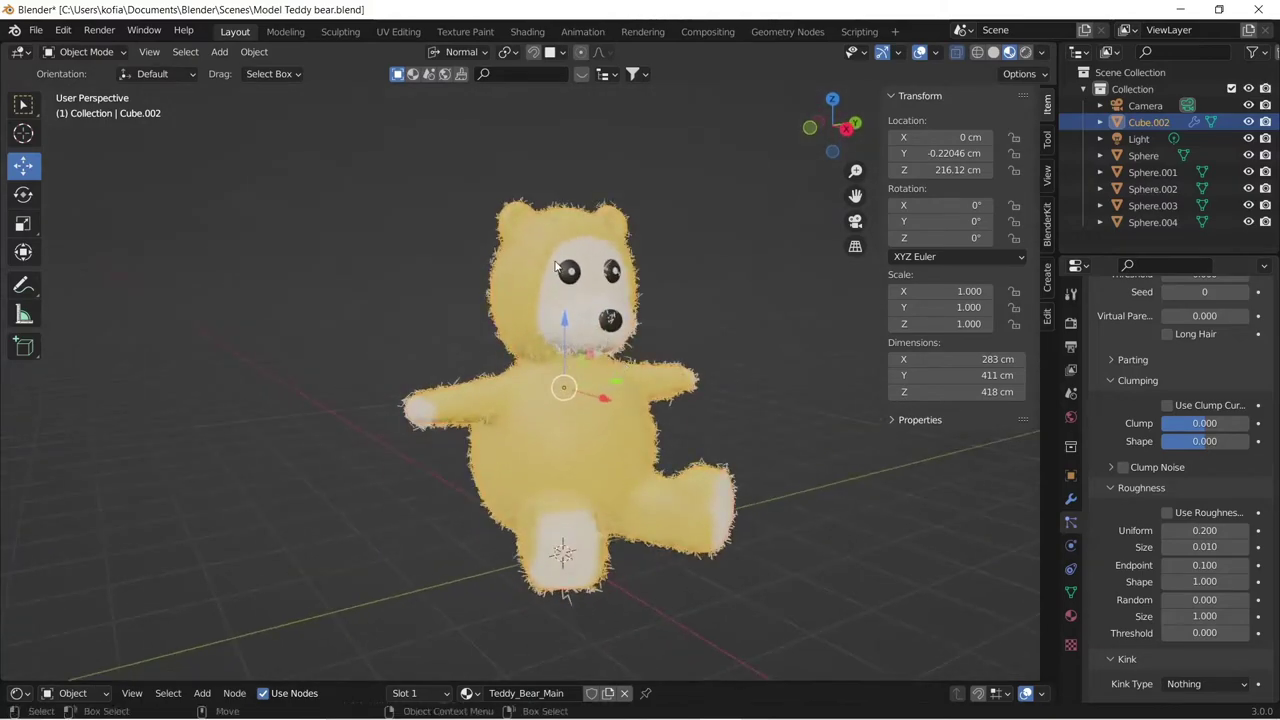
{"action": "scroll", "coordinate": [552, 280], "scroll_direction": "up", "scroll_amount": 3}
{"action": "scroll", "coordinate": [543, 288], "scroll_direction": "down", "scroll_amount": 3}
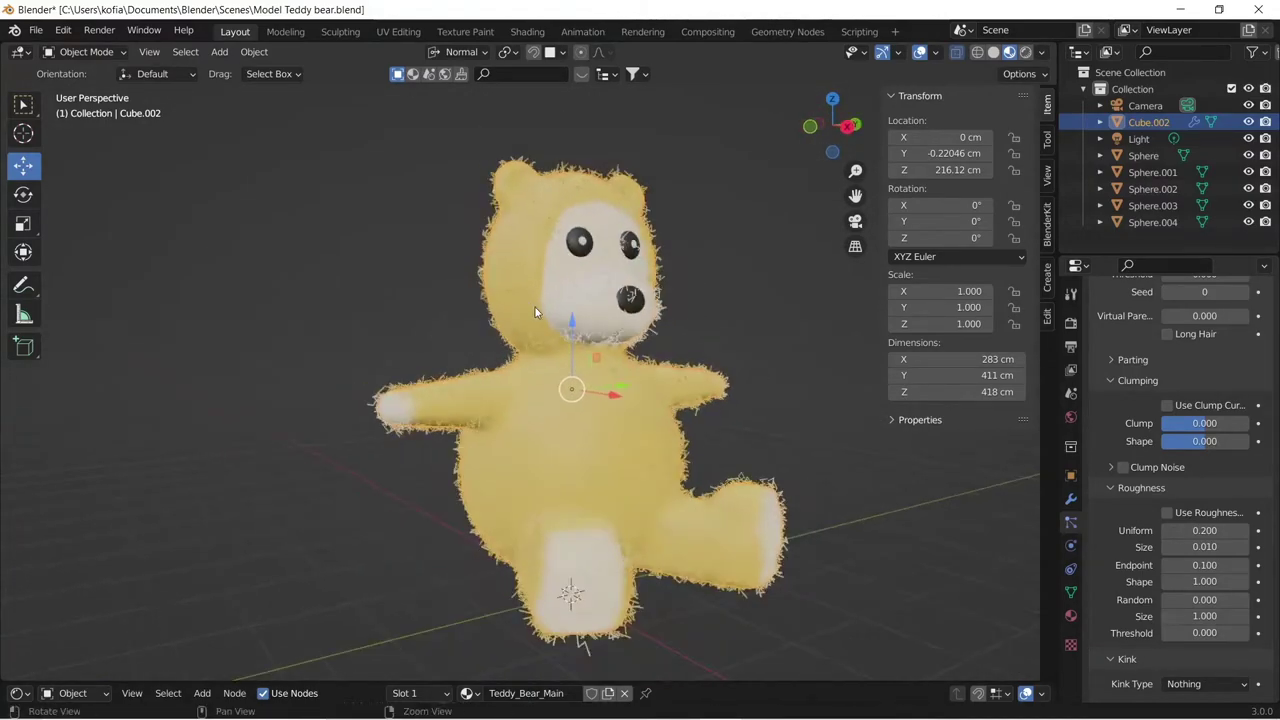
{"action": "middle_click_drag", "start_coordinate": [535, 307], "coordinate": [549, 344]}
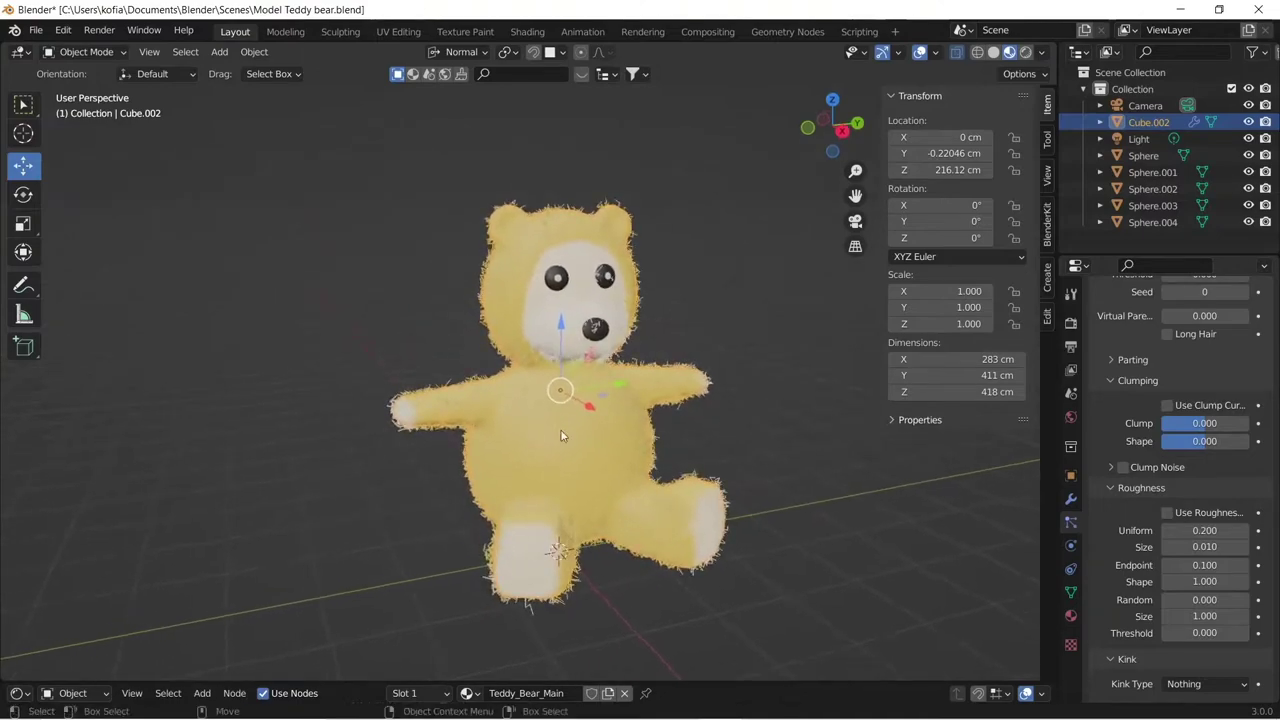
{"action": "scroll", "coordinate": [1160, 444], "scroll_direction": "up", "scroll_amount": 3}
{"action": "scroll", "coordinate": [1160, 444], "scroll_direction": "up", "scroll_amount": 15}
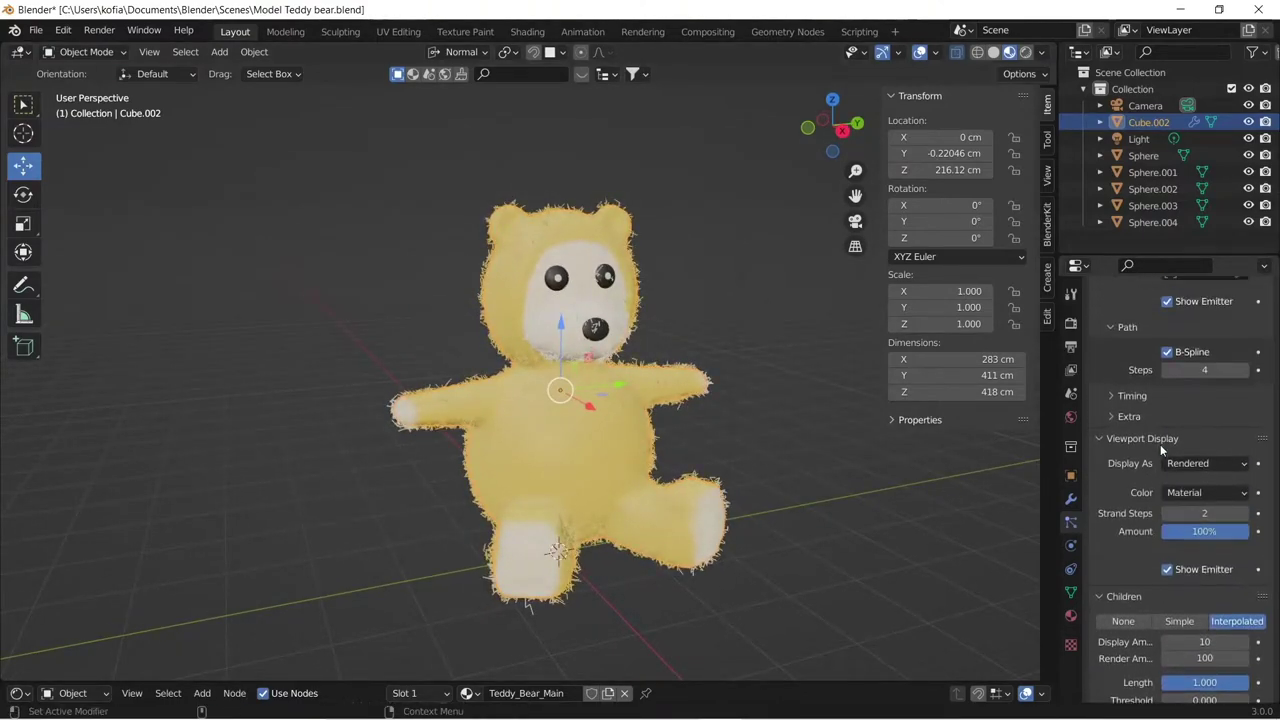
{"action": "scroll", "coordinate": [1160, 444], "scroll_direction": "up", "scroll_amount": 2}
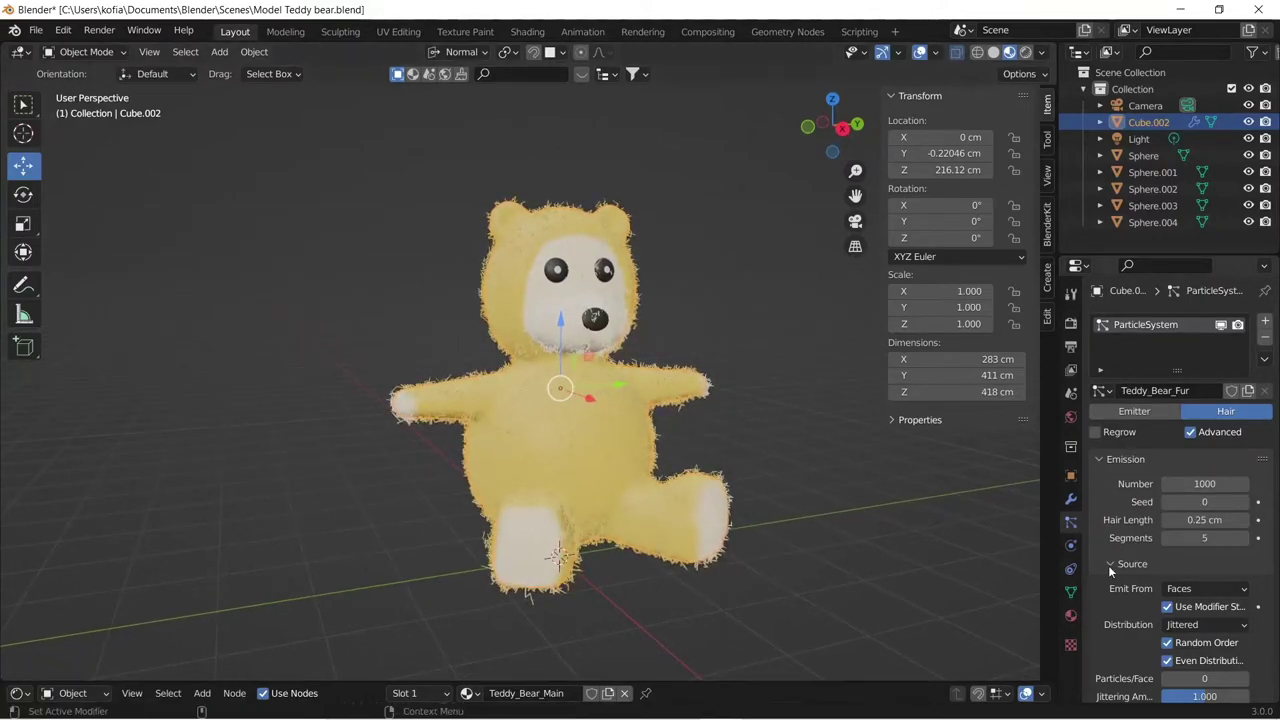
- Turn the bear to face forward, review the remaining particle panels, and orbit closer
{"action": "scroll", "coordinate": [1120, 566], "scroll_direction": "down", "scroll_amount": 3}
{"action": "scroll", "coordinate": [1138, 561], "scroll_direction": "down", "scroll_amount": 15}
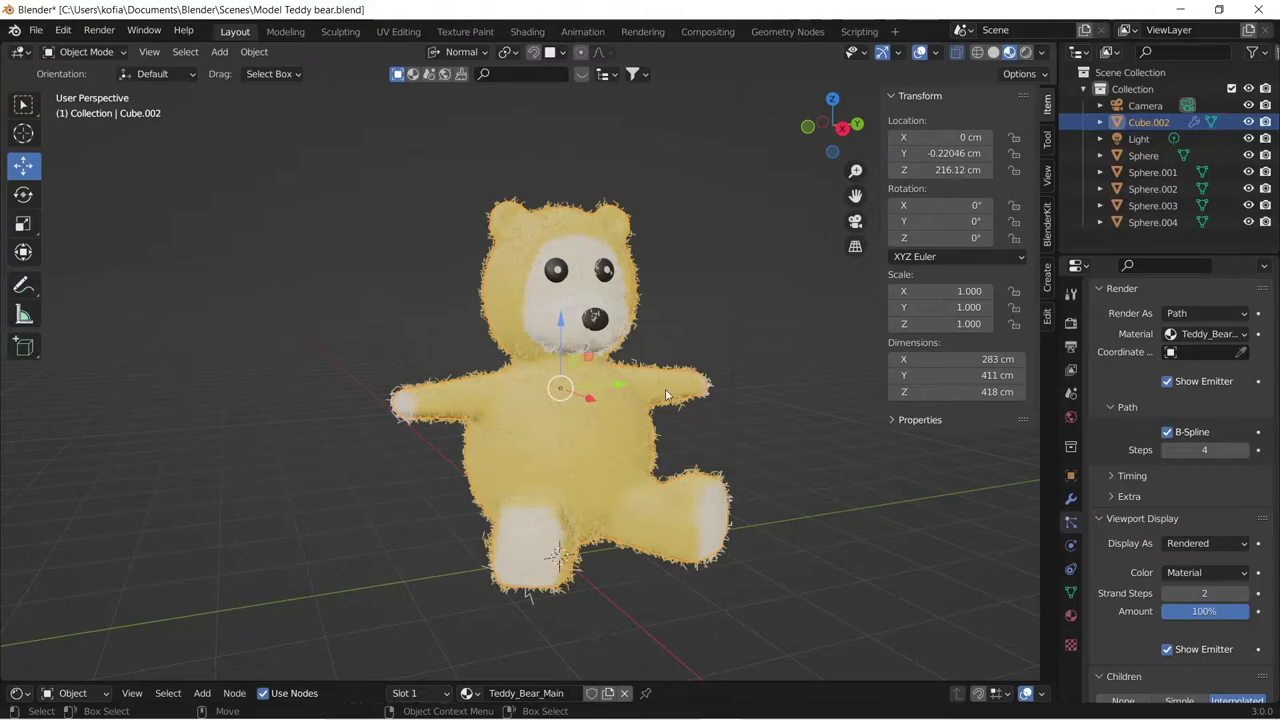
{"action": "middle_click_drag", "start_coordinate": [665, 388], "coordinate": [642, 404]}
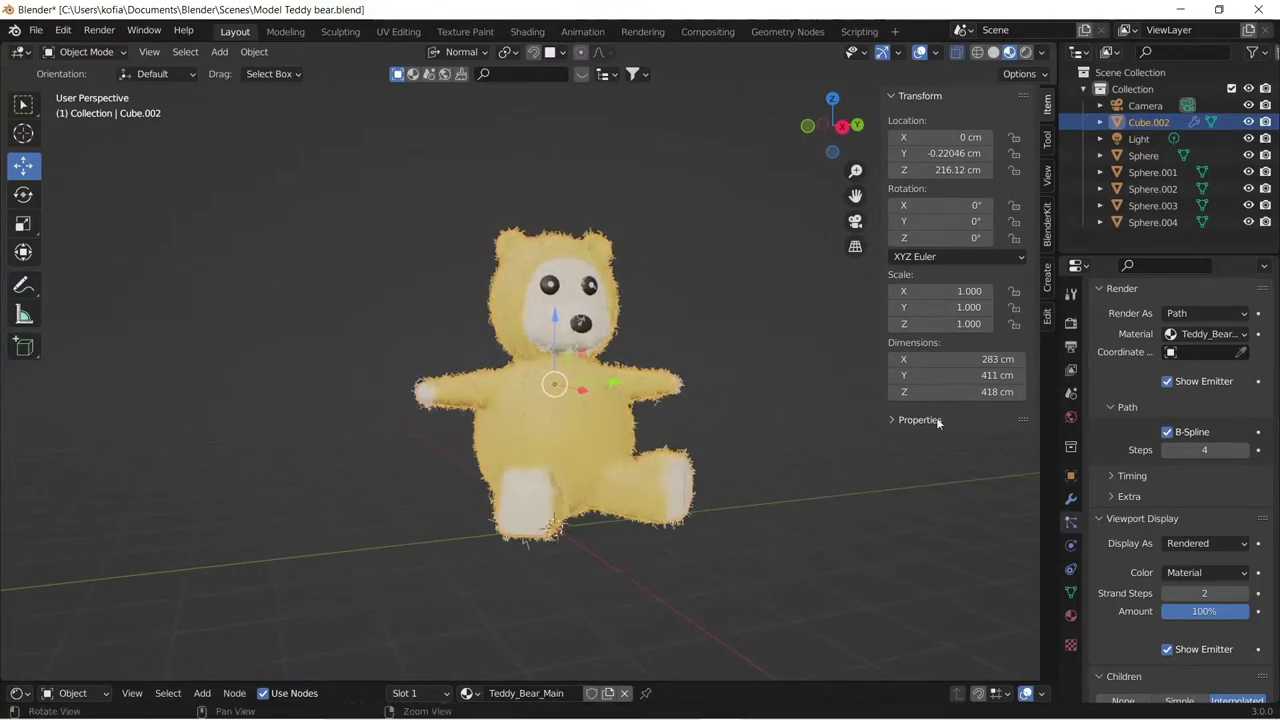
{"action": "scroll", "coordinate": [1208, 397], "scroll_direction": "up", "scroll_amount": 15}
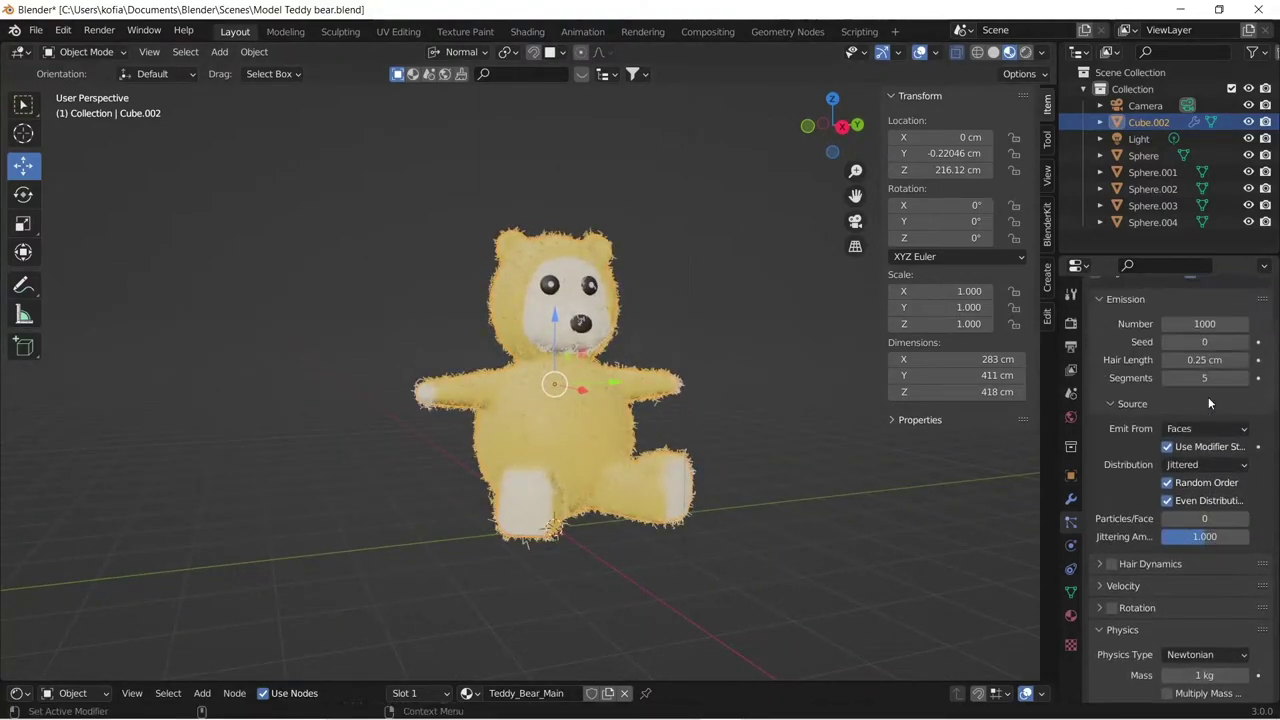
{"action": "scroll", "coordinate": [1208, 397], "scroll_direction": "up", "scroll_amount": 3}
{"action": "scroll", "coordinate": [1191, 424], "scroll_direction": "down", "scroll_amount": 15}
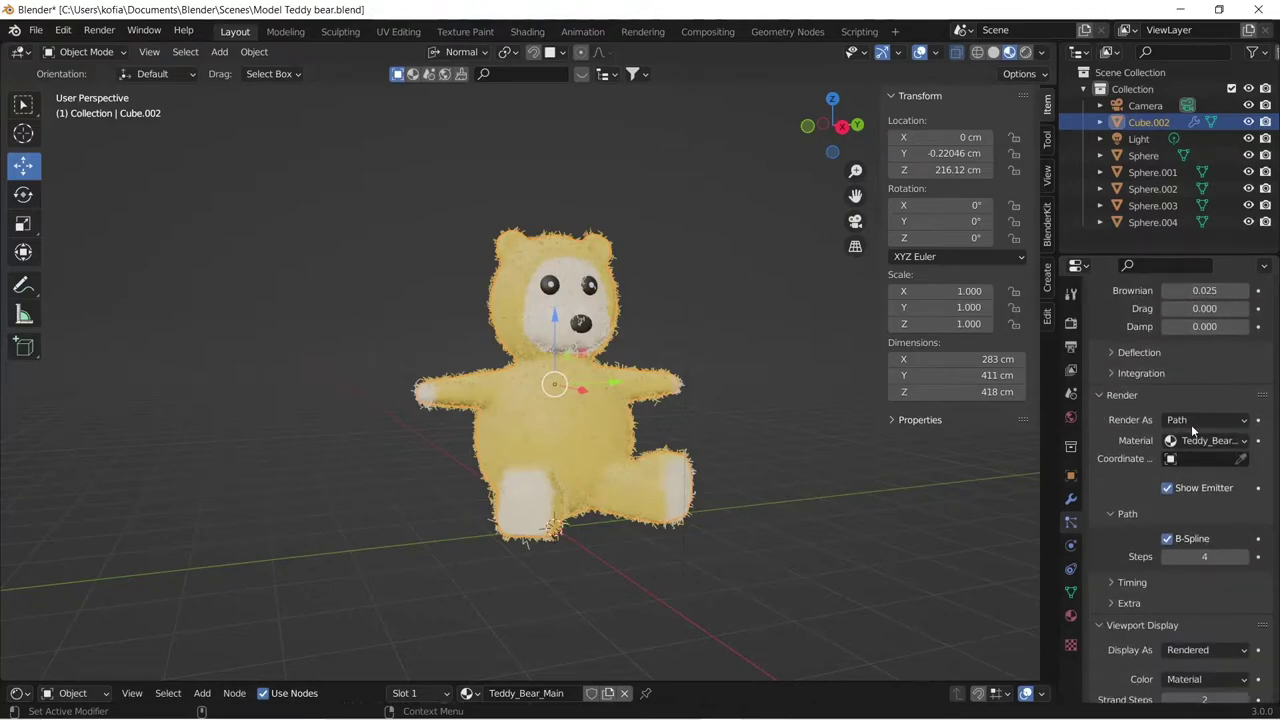
{"action": "scroll", "coordinate": [1191, 424], "scroll_direction": "down", "scroll_amount": 10}
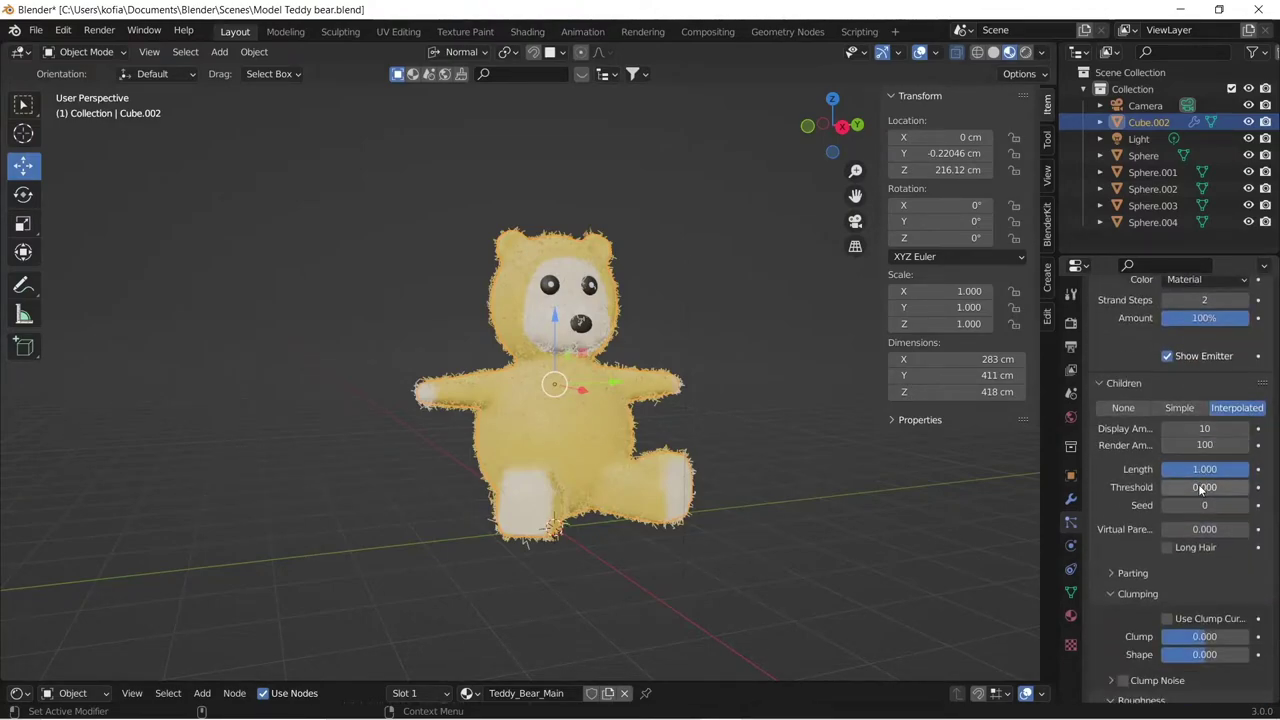
{"action": "scroll", "coordinate": [1200, 487], "scroll_direction": "down", "scroll_amount": 7}
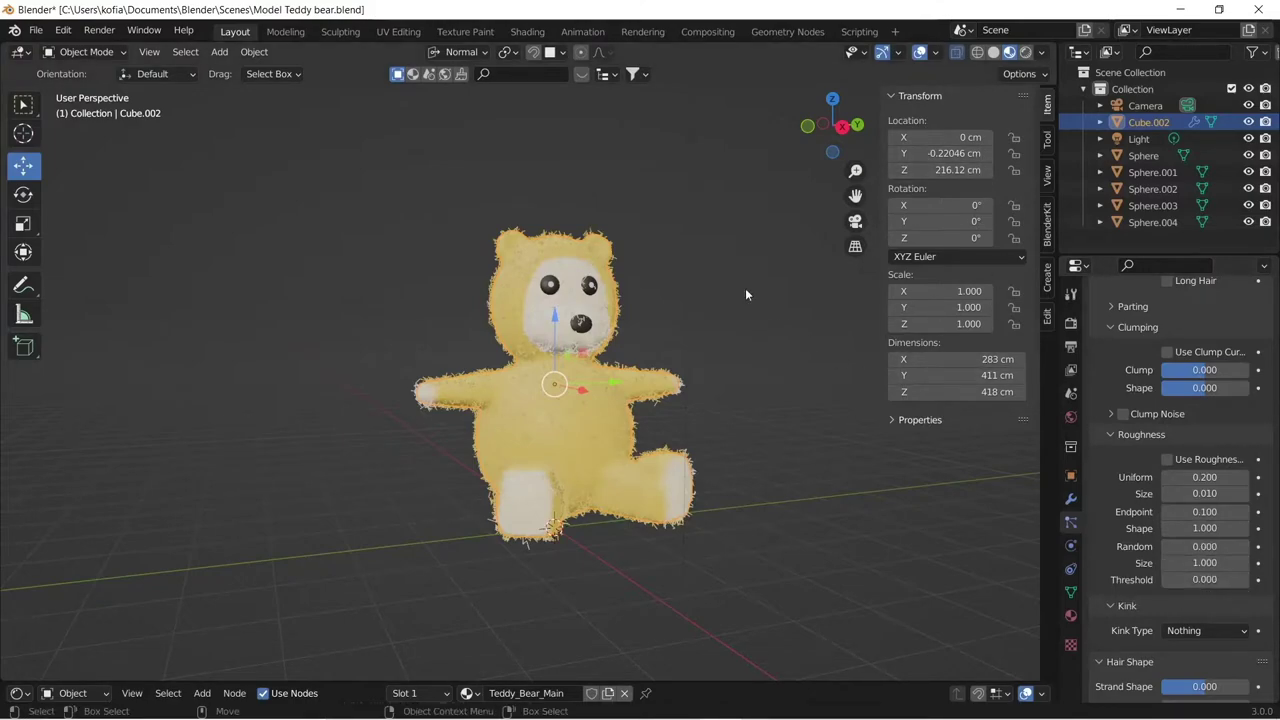
{"action": "middle_click_drag", "start_coordinate": [674, 270], "coordinate": [656, 296]}
- Switch the Cycles render device from CPU to GPU Compute
{"action": "left_click", "coordinate": [1071, 323]}
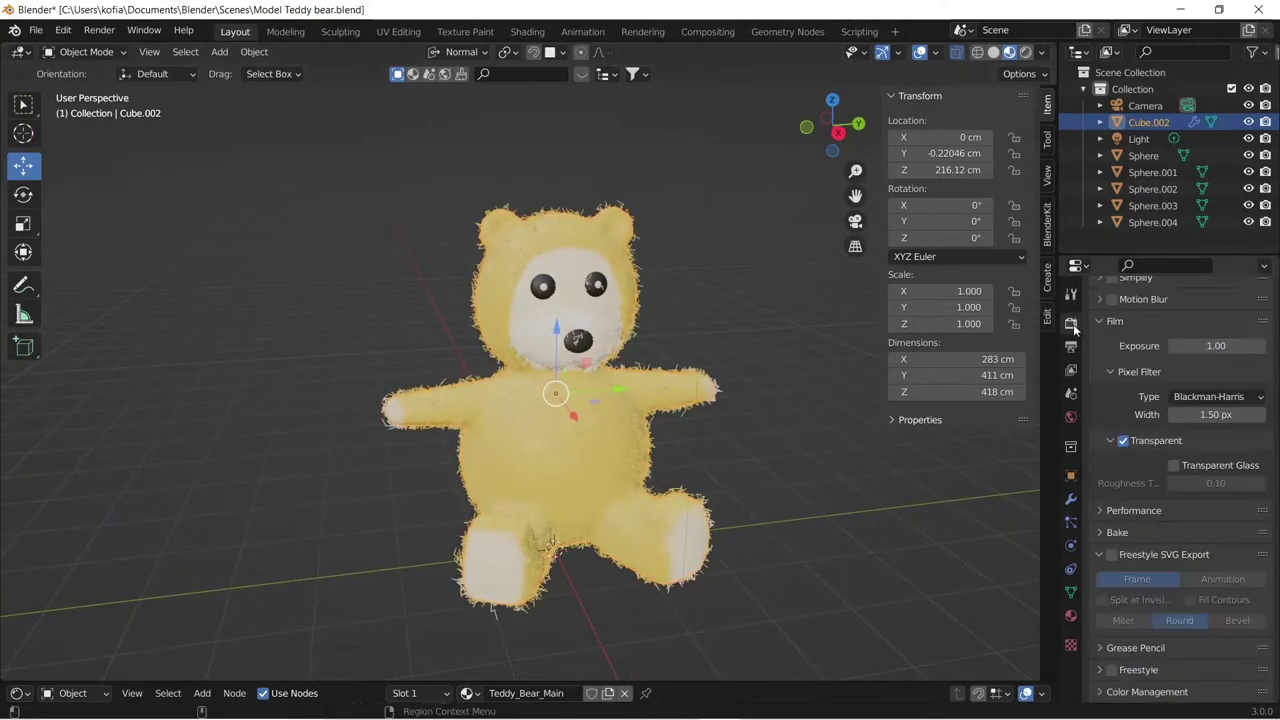
{"action": "scroll", "coordinate": [1181, 365], "scroll_direction": "up", "scroll_amount": 15}
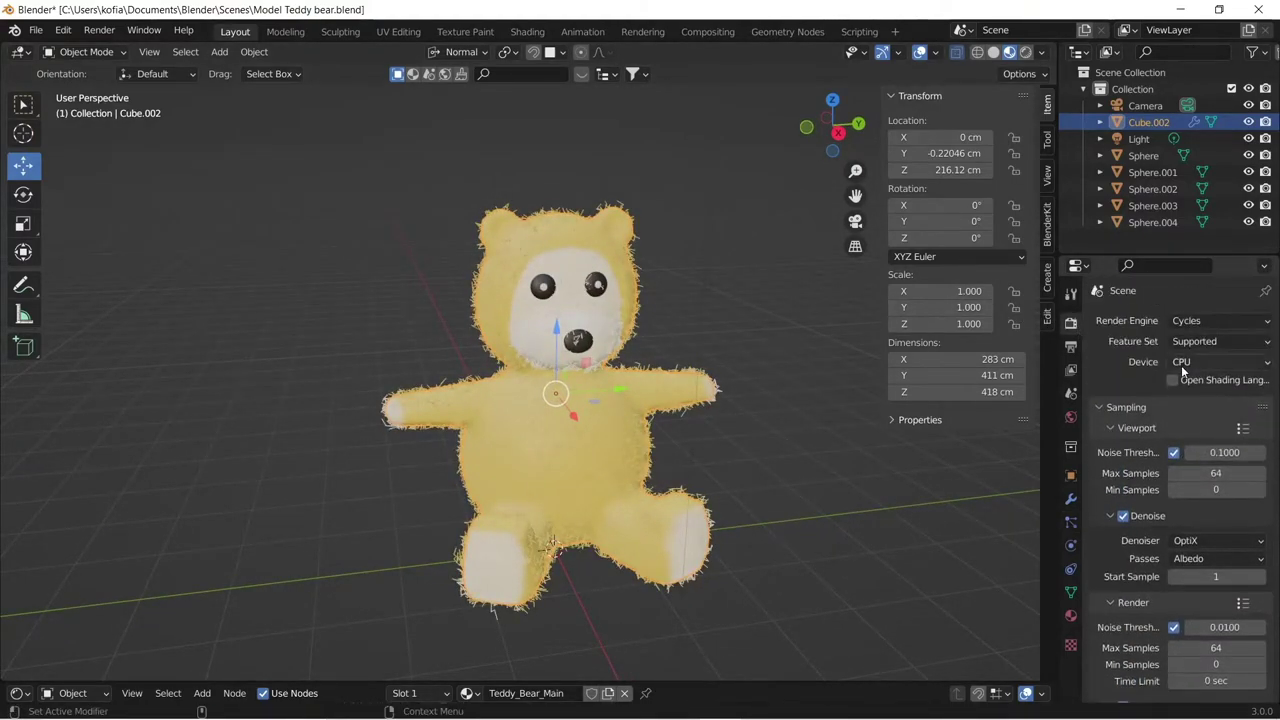
{"action": "left_click", "coordinate": [1205, 362]}
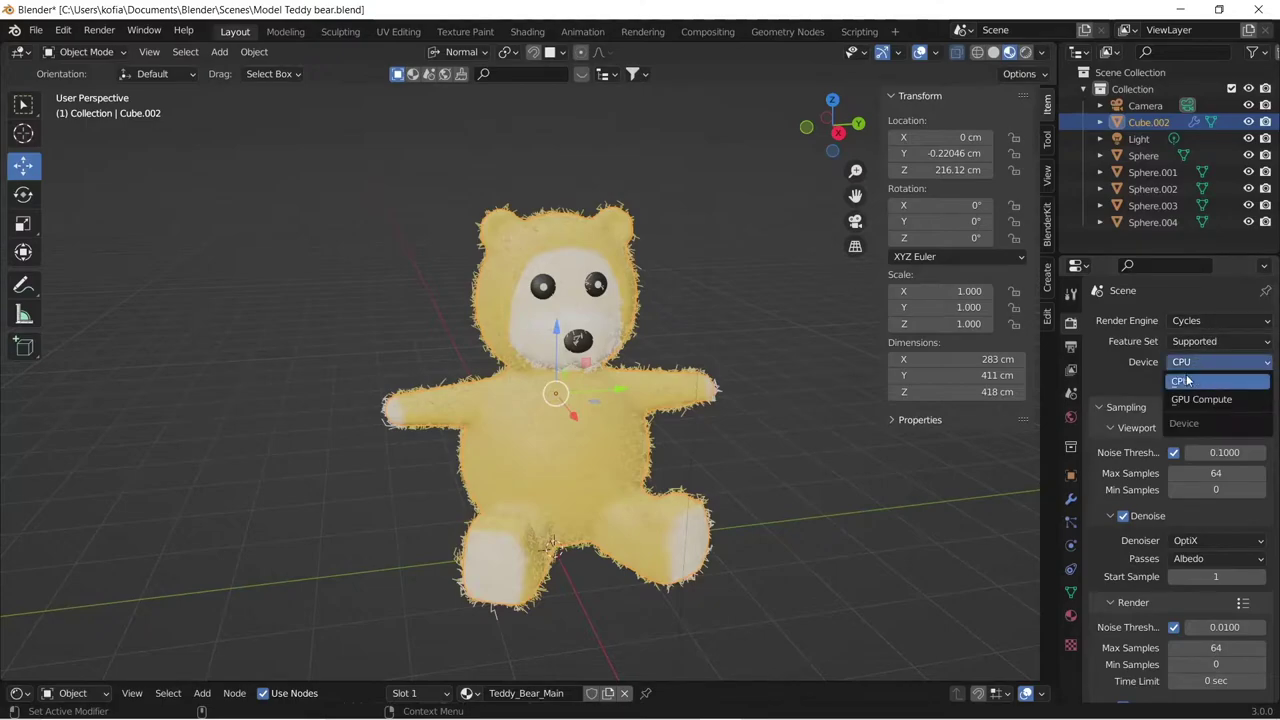
{"action": "left_click", "coordinate": [1188, 399]}
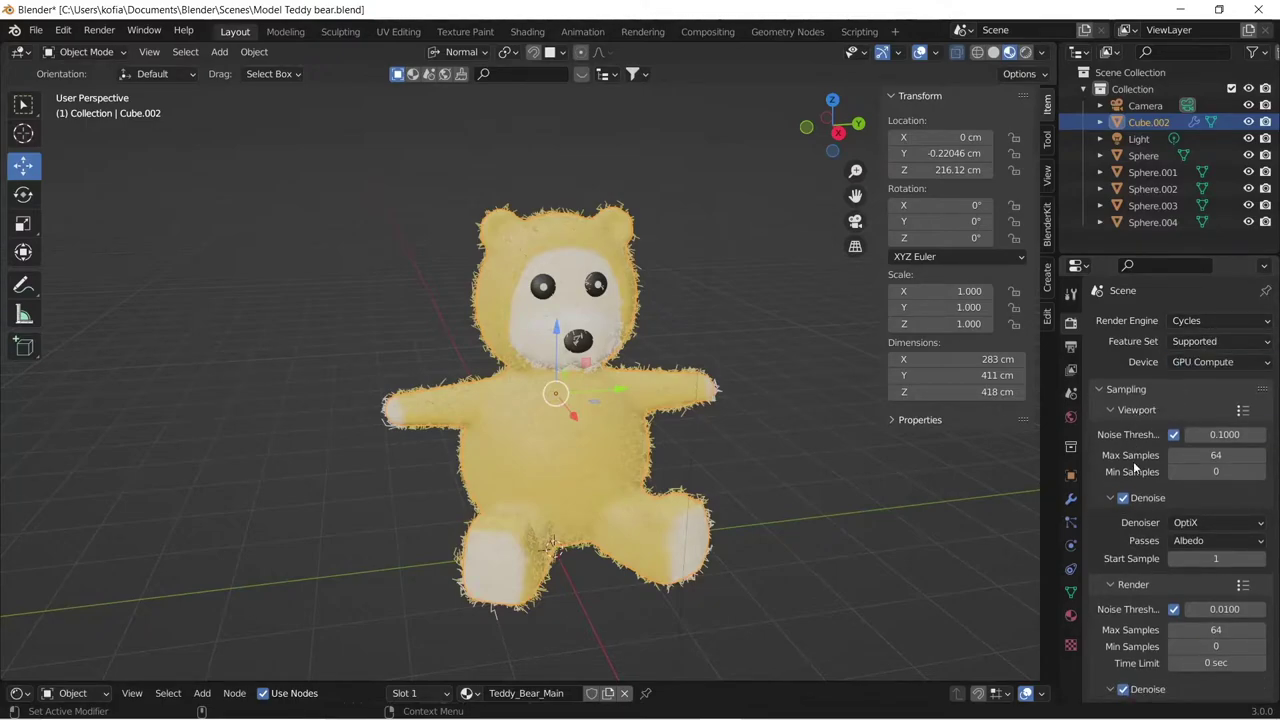
- Zoom out the viewport and select the scene's light
{"action": "scroll", "coordinate": [1133, 612], "scroll_direction": "down", "scroll_amount": 2}
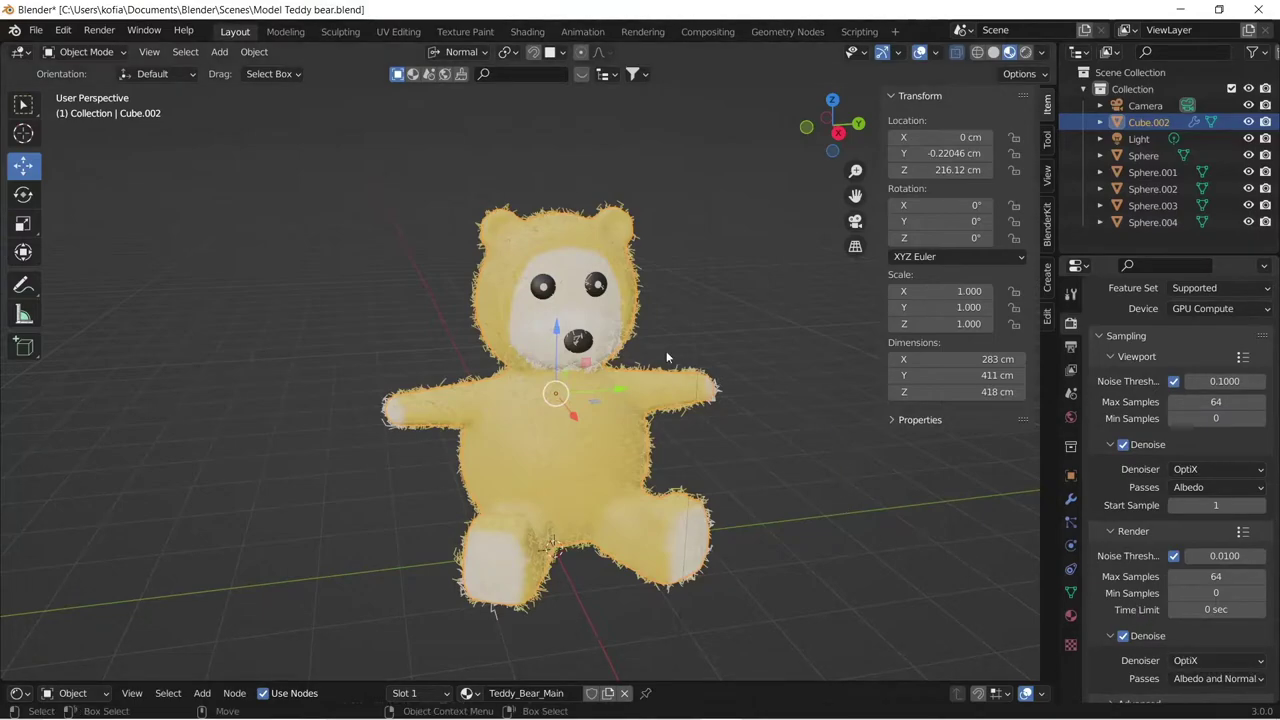
{"action": "scroll", "coordinate": [623, 247], "scroll_direction": "down", "scroll_amount": 4}
{"action": "scroll", "coordinate": [605, 232], "scroll_direction": "down", "scroll_amount": 1}
{"action": "left_click", "coordinate": [588, 223]}
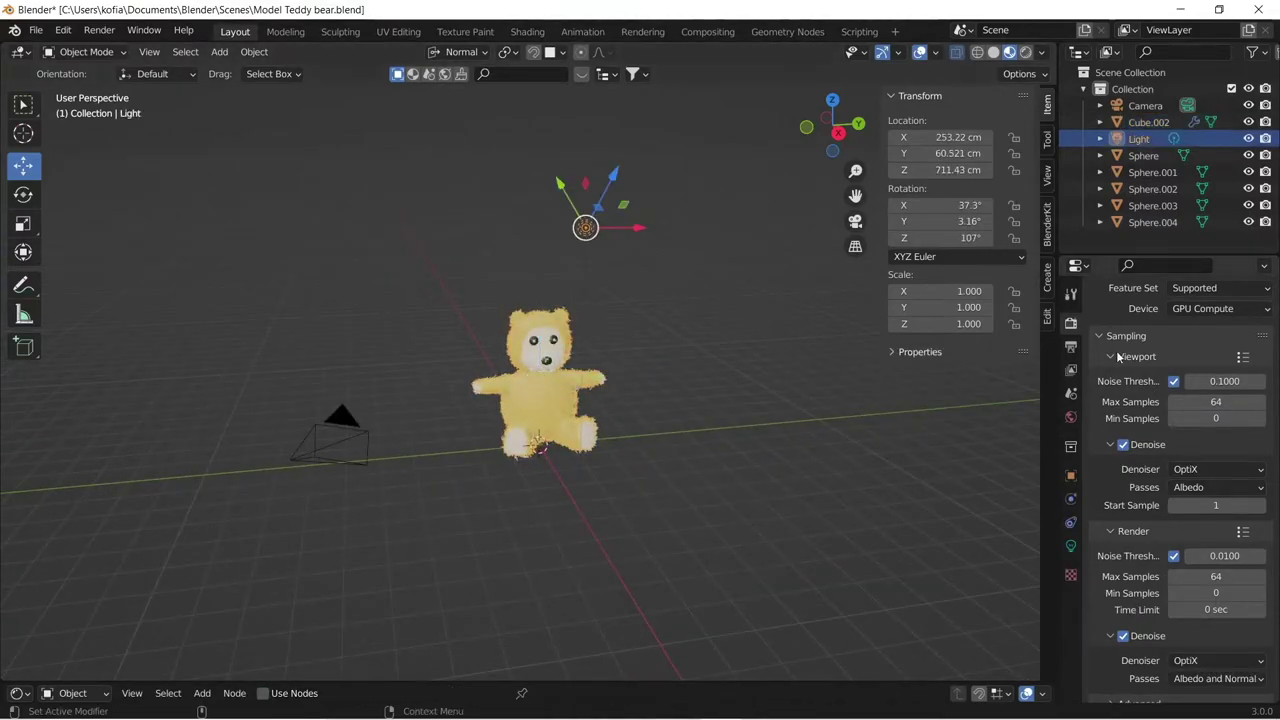
- Make the light a square area light with a size of 600 cm
{"action": "left_click", "coordinate": [1071, 546]}
{"action": "left_click", "coordinate": [1246, 394]}
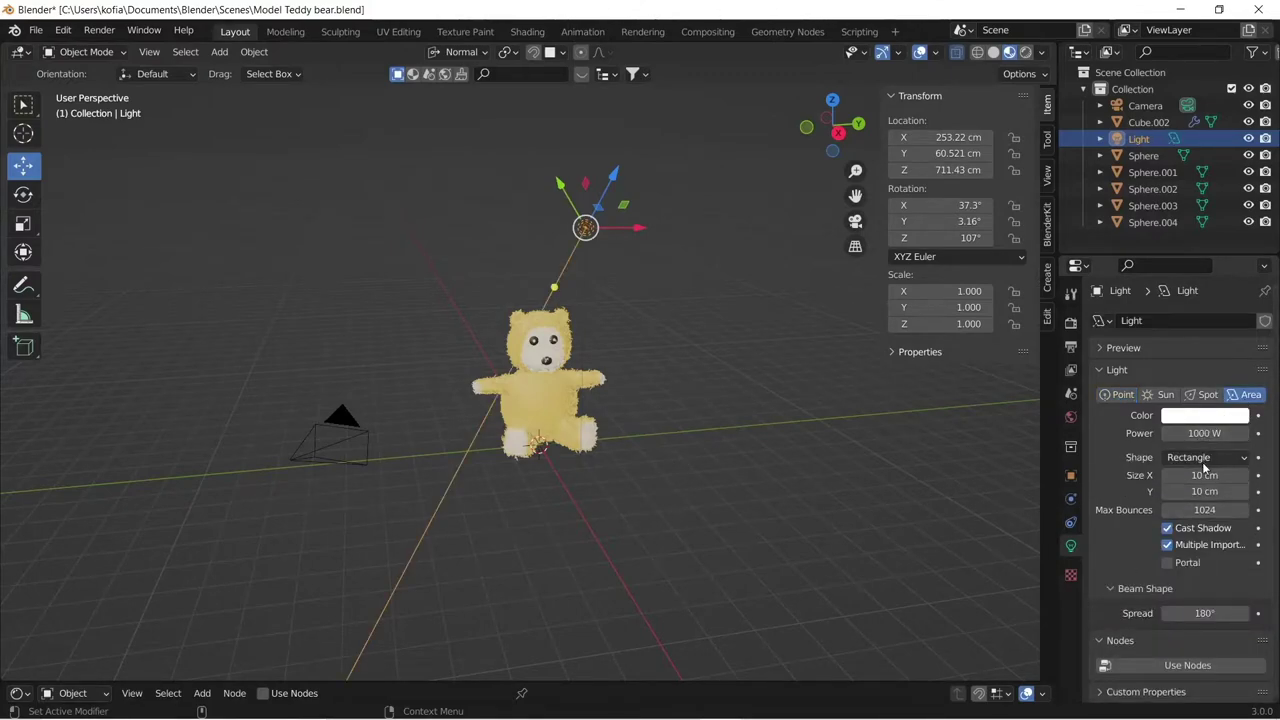
{"action": "left_click", "coordinate": [1204, 462]}
{"action": "left_click", "coordinate": [1196, 479]}
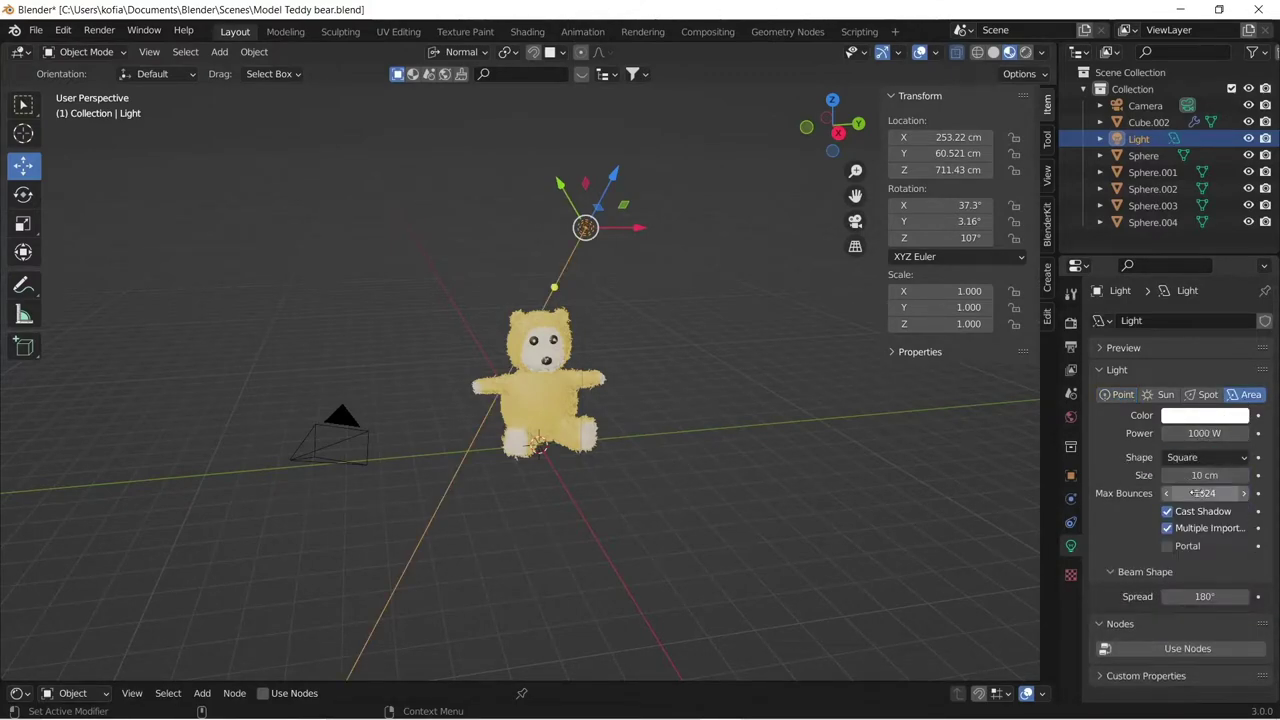
{"action": "left_click", "coordinate": [1203, 476]}
{"action": "type", "text": "6"}
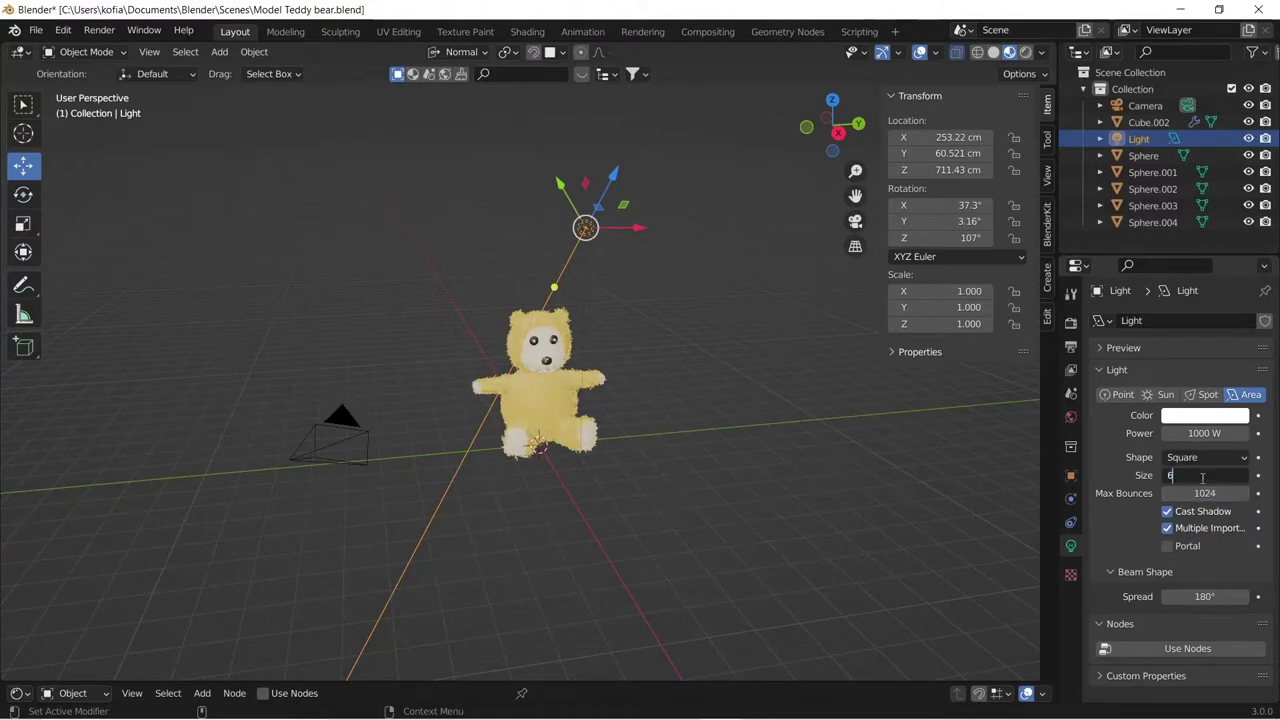
{"action": "type", "text": "00"}
{"action": "key", "text": "Return"}
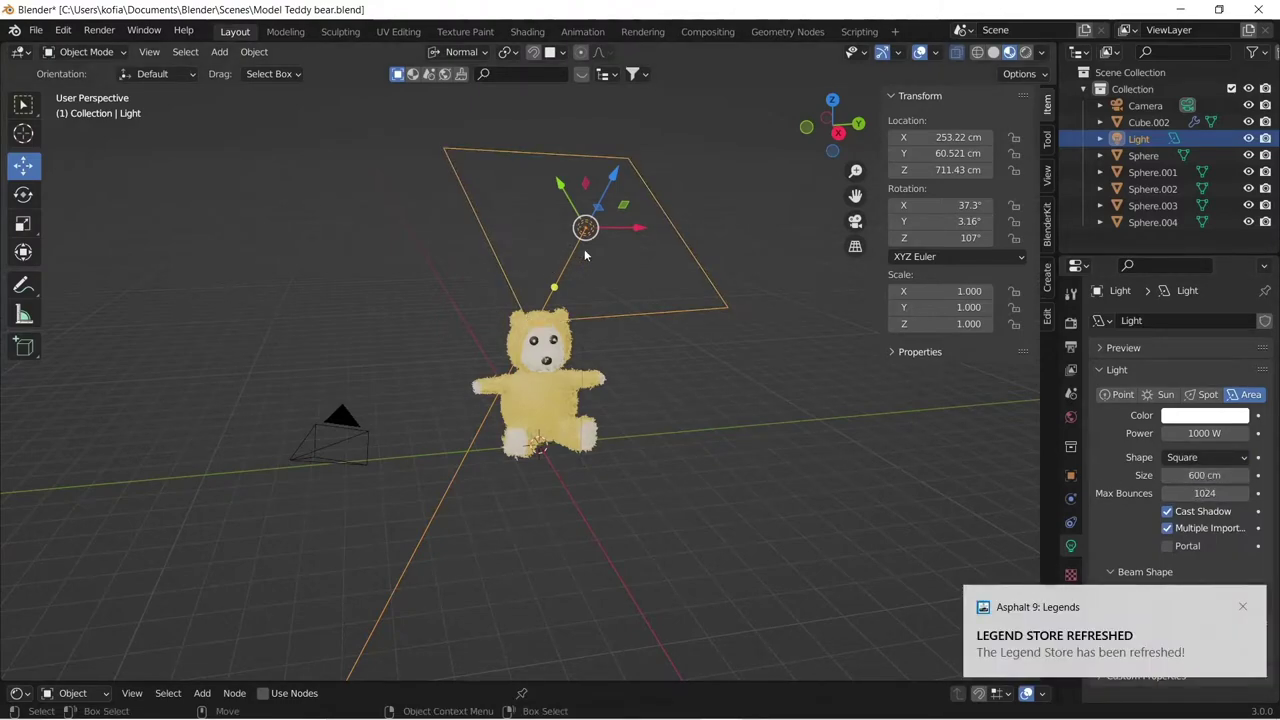
{"action": "left_click", "coordinate": [1243, 607]}
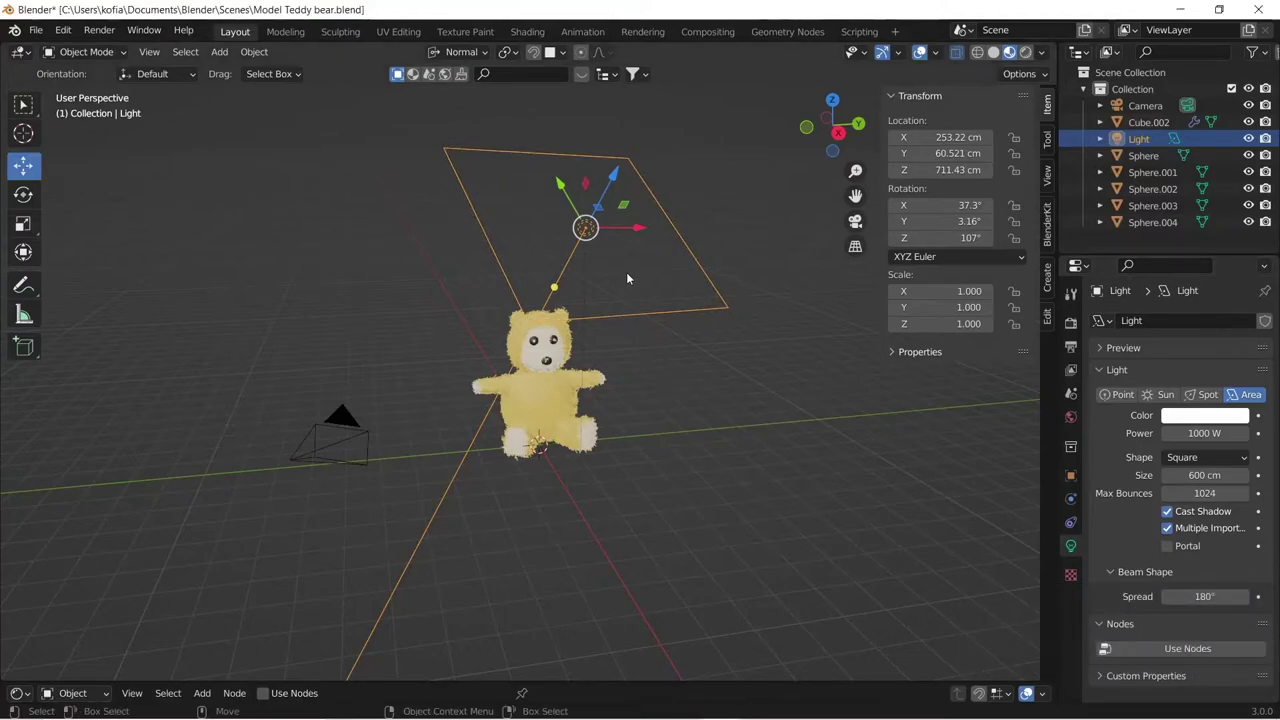
- Tilt the area light and shift it along X and Y above the bear
{"action": "key", "text": "shift+space"}
{"action": "key", "text": "r"}
{"action": "middle_click_drag", "start_coordinate": [608, 229], "coordinate": [585, 260]}
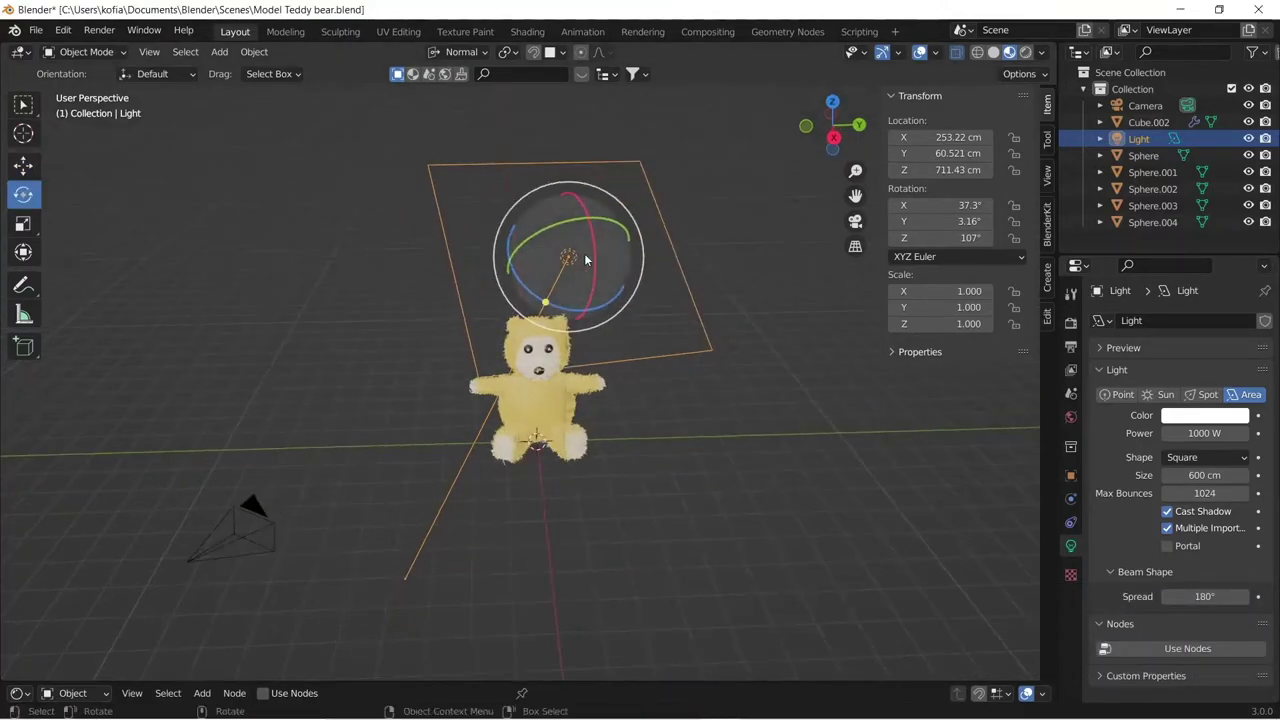
{"action": "left_click_drag", "start_coordinate": [566, 229], "coordinate": [594, 307]}
{"action": "key", "text": "shift+space"}
{"action": "key", "text": "g"}
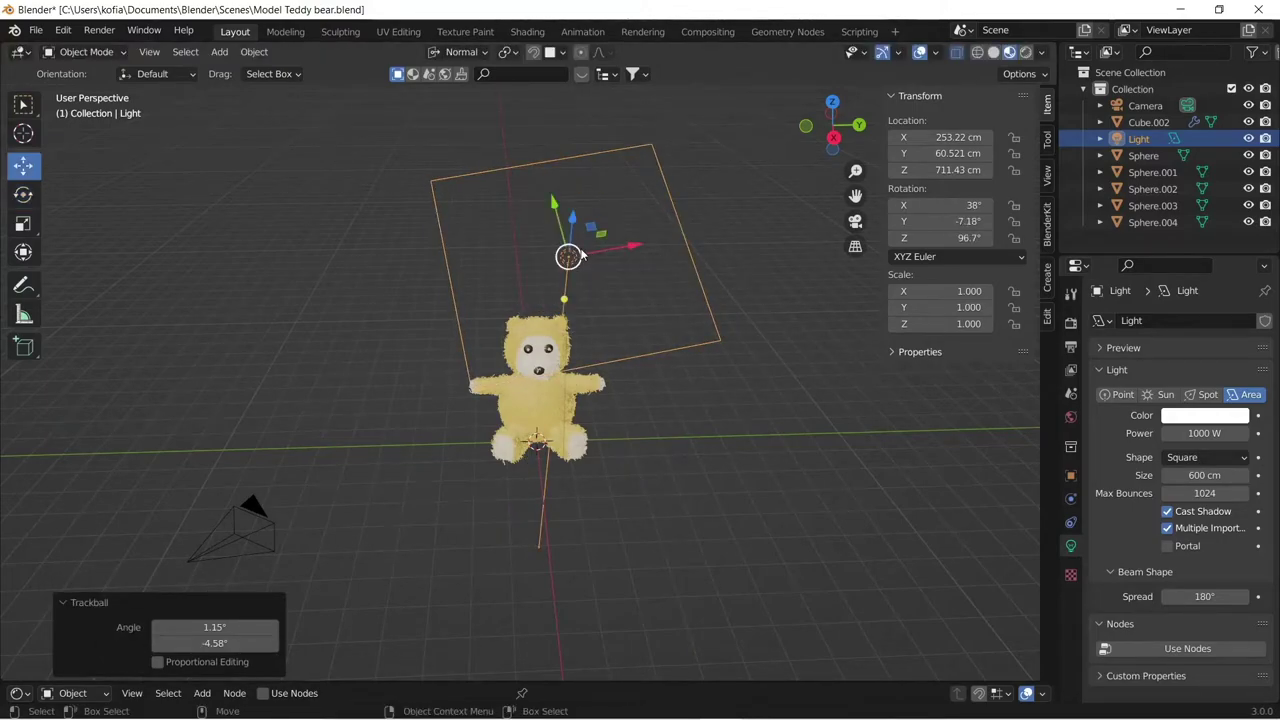
{"action": "left_click_drag", "start_coordinate": [590, 255], "coordinate": [533, 272]}
{"action": "mouse_move", "coordinate": [605, 331]}
{"action": "middle_mouse_down"}
{"action": "mouse_move", "coordinate": [698, 316]}
{"action": "mouse_move", "coordinate": [640, 298]}
{"action": "mouse_move", "coordinate": [590, 330]}
{"action": "middle_mouse_up"}
{"action": "scroll", "coordinate": [584, 341], "scroll_direction": "up", "scroll_amount": 4}
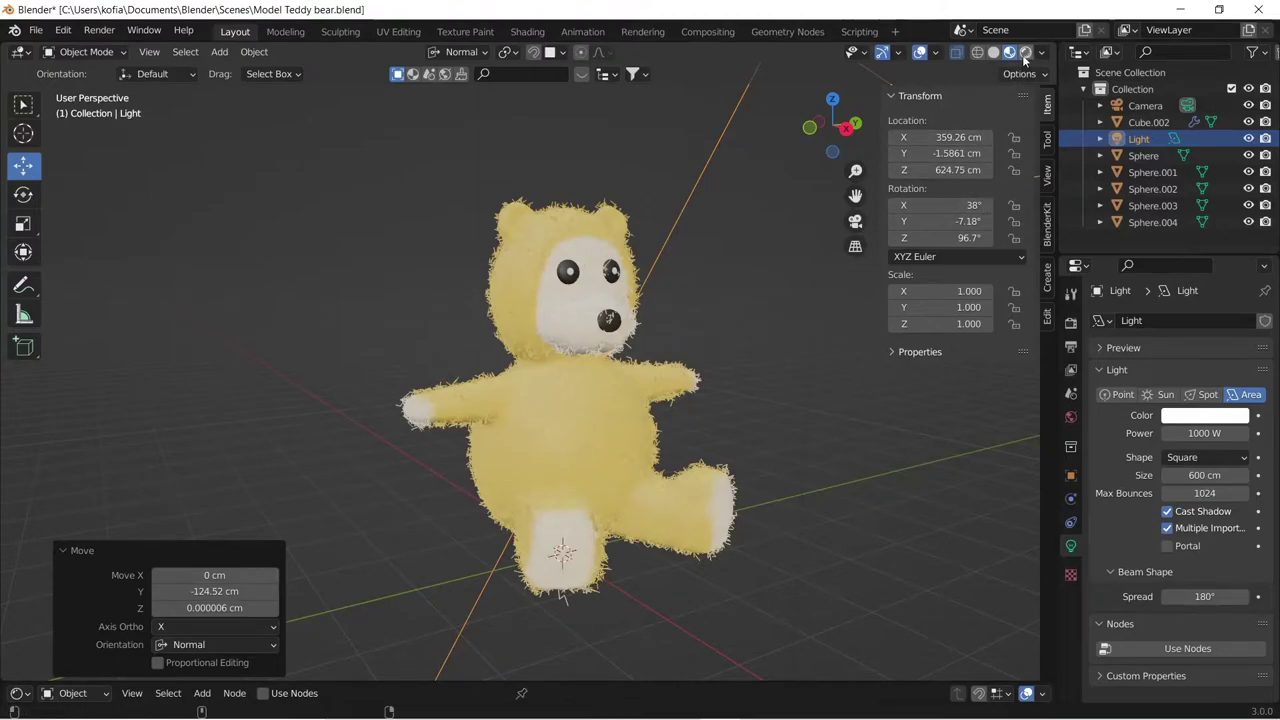
- Inspect the fur from several angles in Rendered shading, then show the Render and Output properties
{"action": "key", "text": "z"}
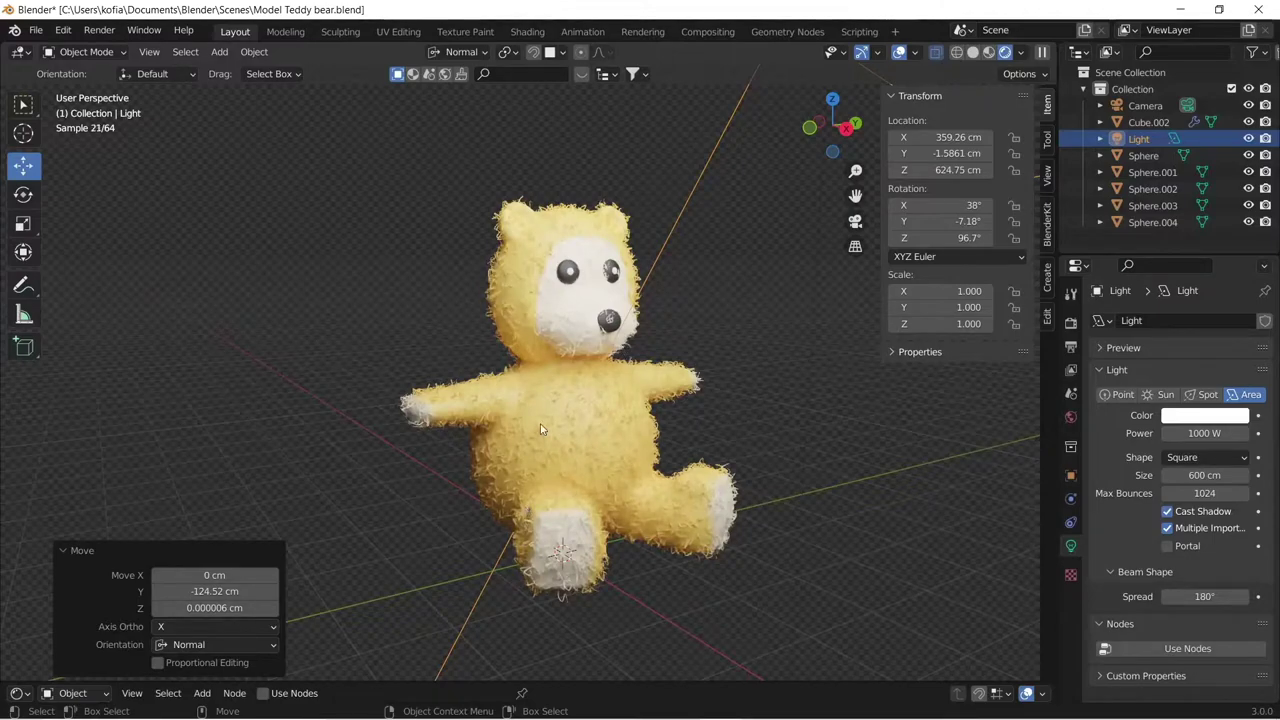
{"action": "scroll", "coordinate": [540, 430], "scroll_direction": "up", "scroll_amount": 5}
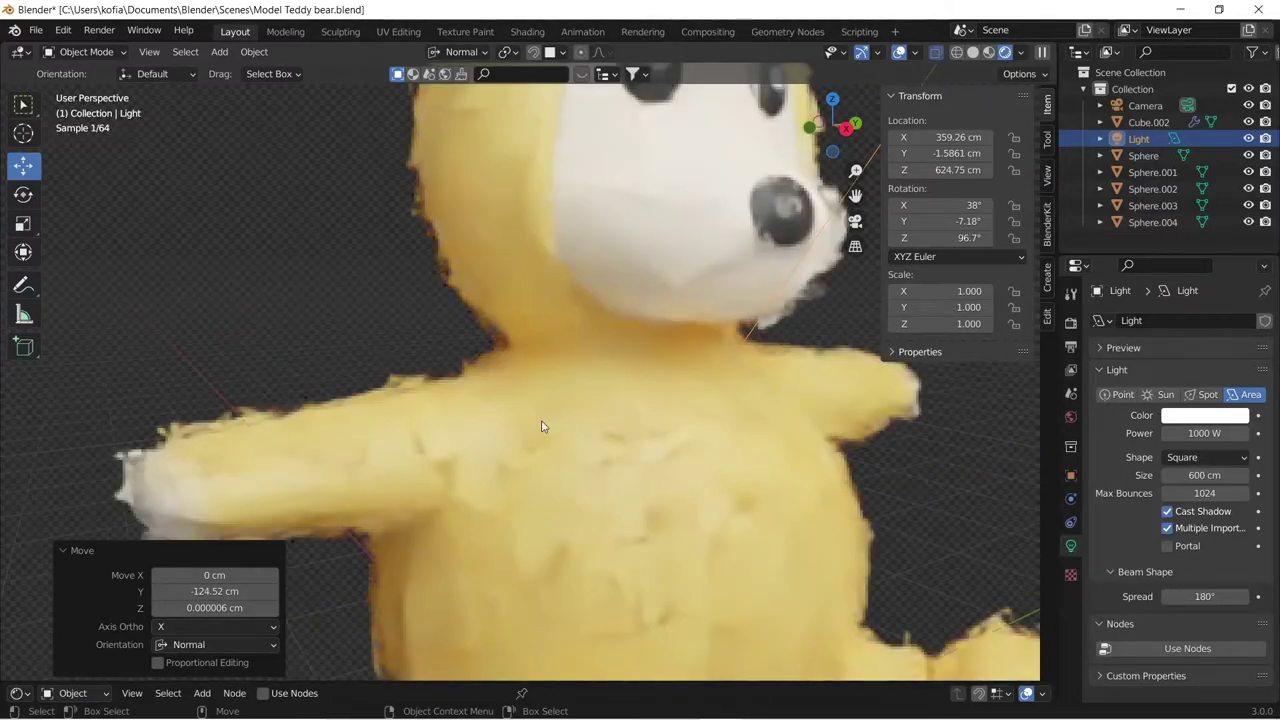
{"action": "middle_click_drag", "start_coordinate": [557, 408], "coordinate": [298, 459]}
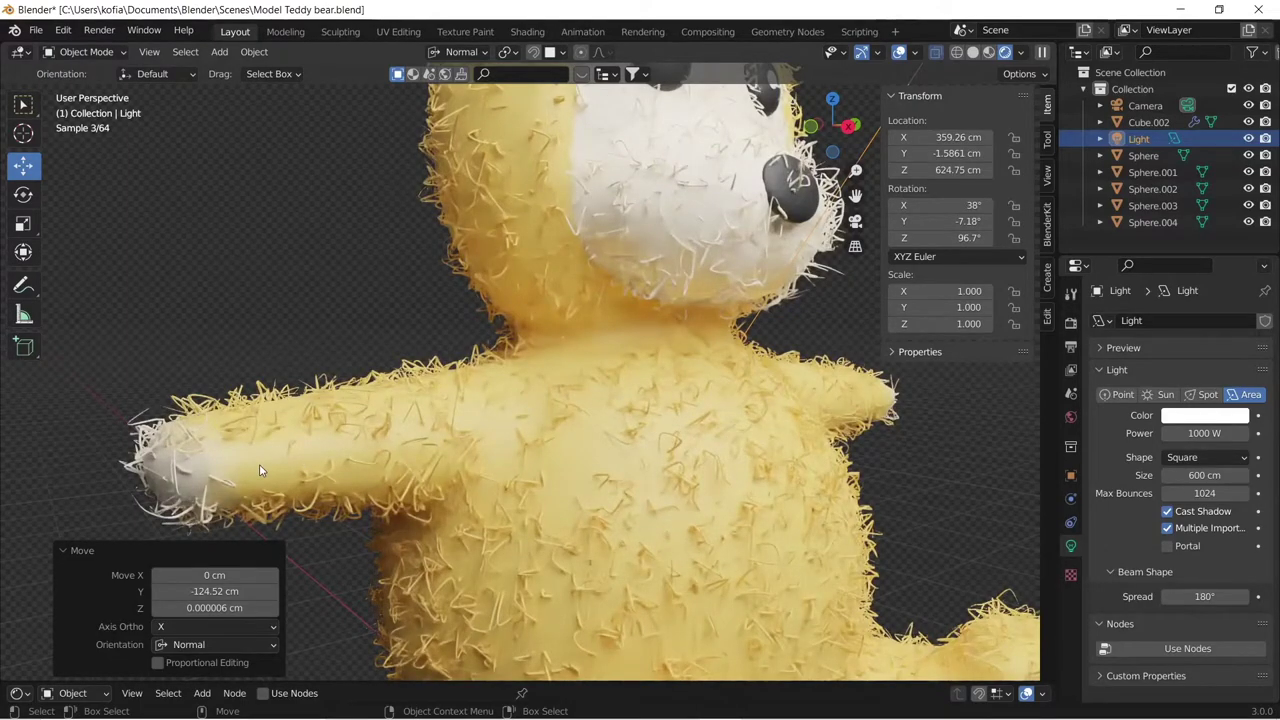
{"action": "scroll", "coordinate": [606, 501], "scroll_direction": "down", "scroll_amount": 5}
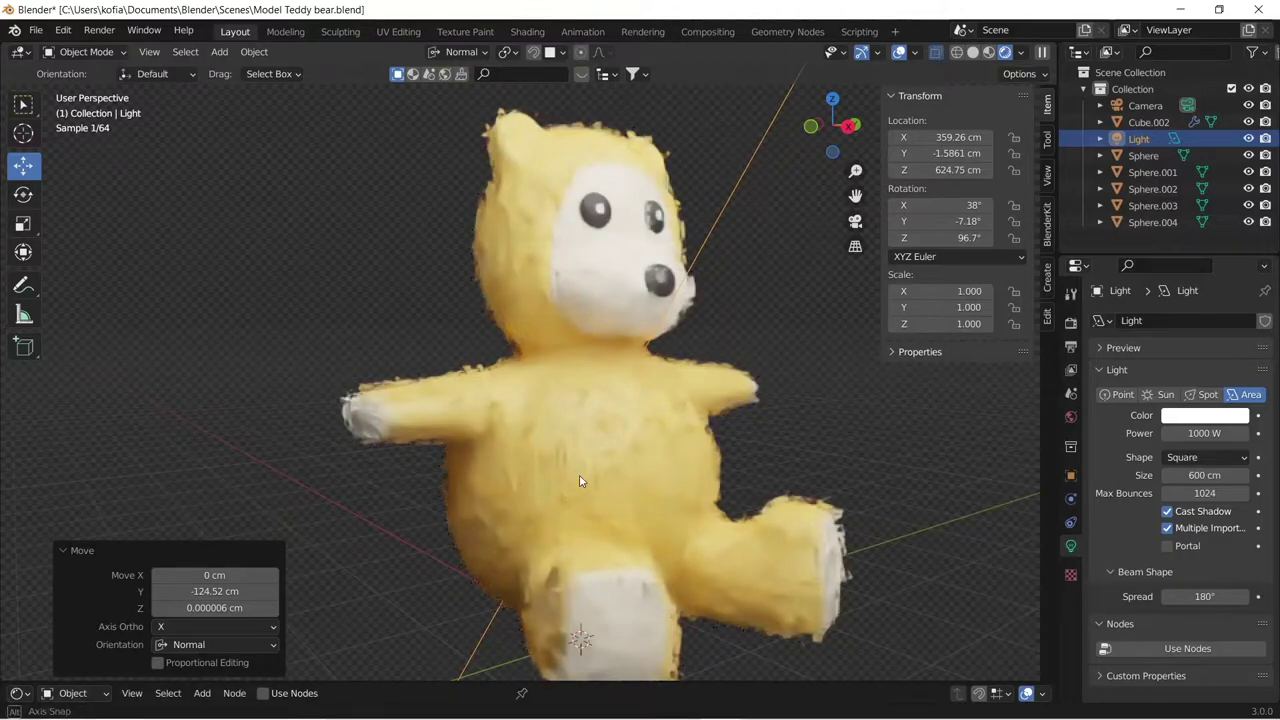
{"action": "scroll", "coordinate": [578, 411], "scroll_direction": "down", "scroll_amount": 3}
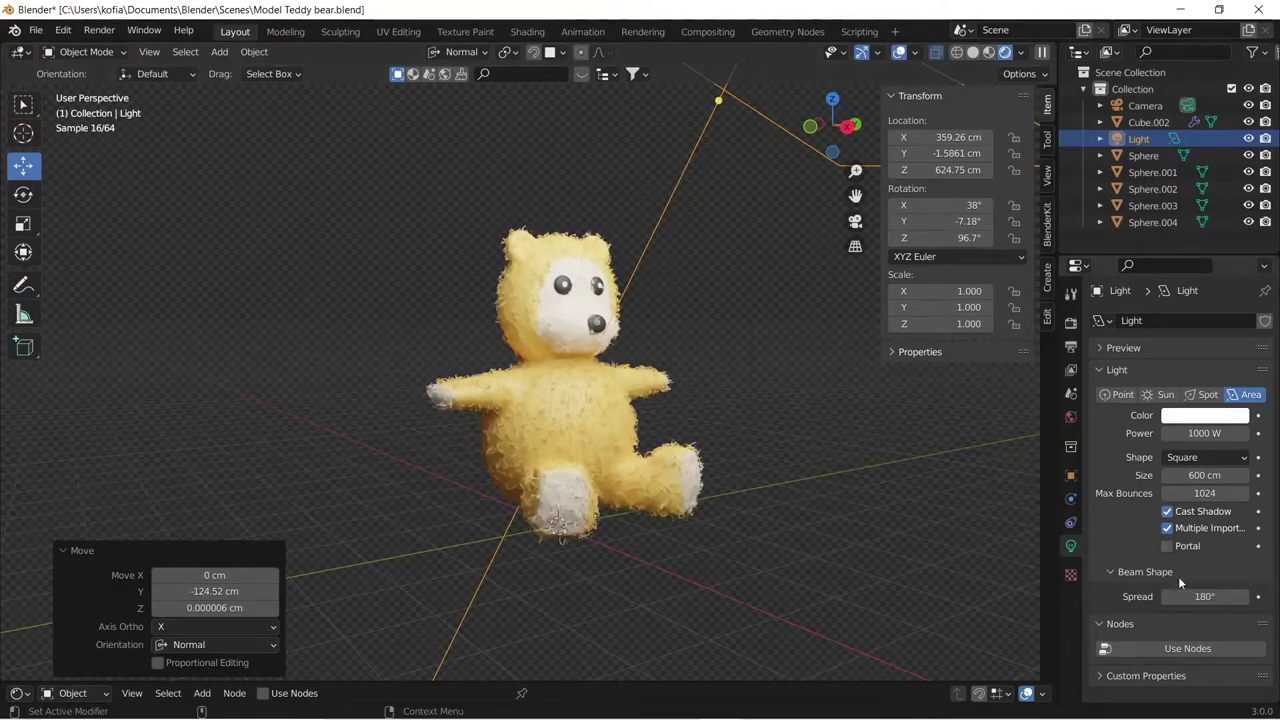
{"action": "left_click", "coordinate": [1070, 322]}
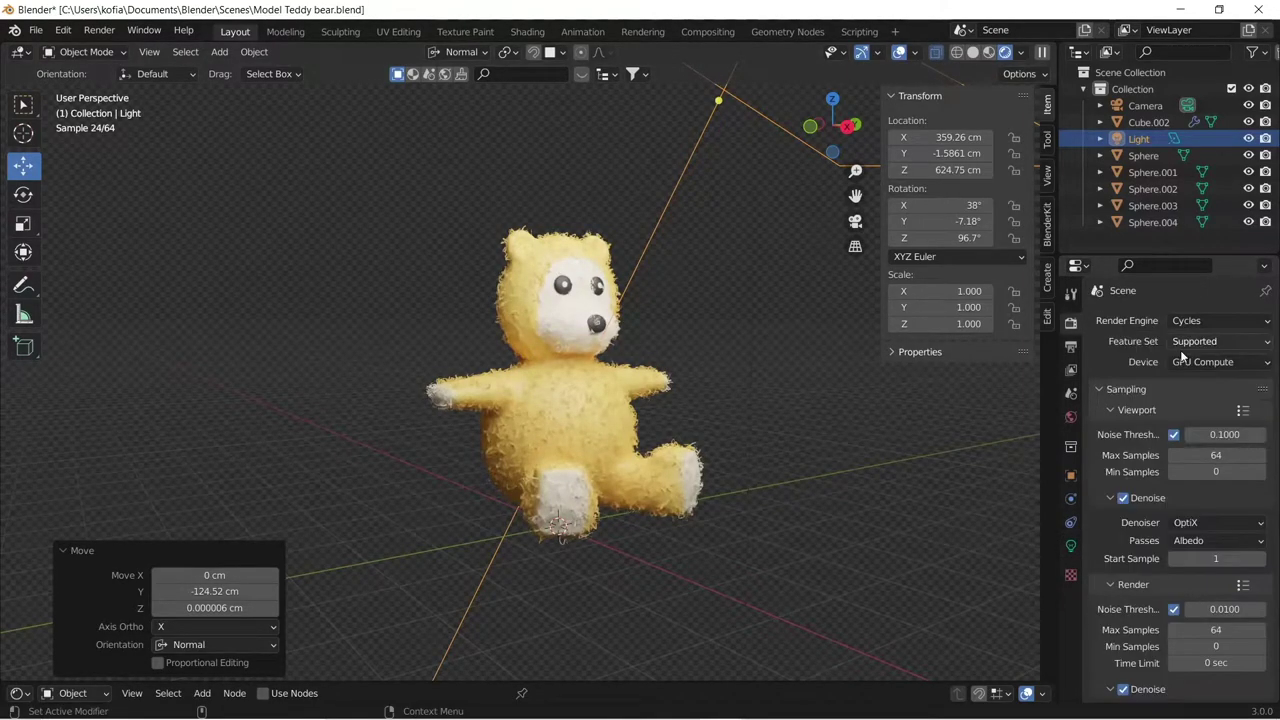
{"action": "left_click", "coordinate": [1070, 346]}
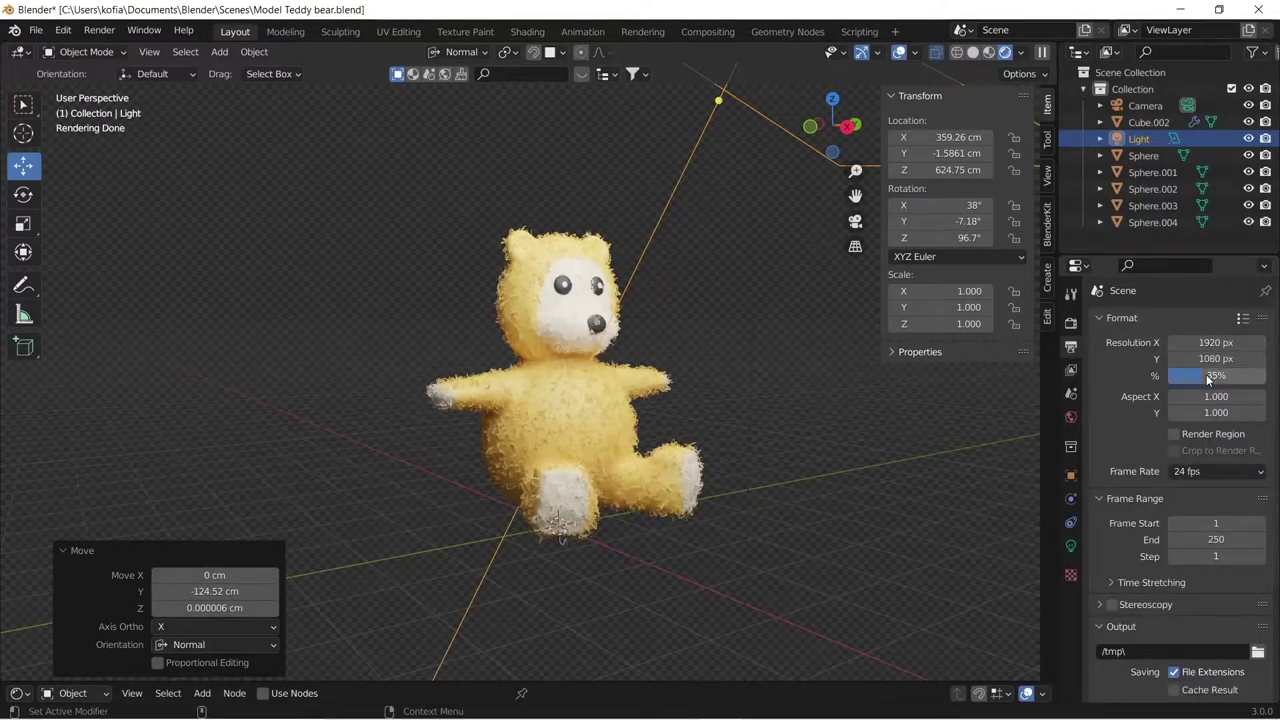
- Render a still image of the bear in its own Render window
{"action": "left_click", "coordinate": [99, 29]}
{"action": "left_click", "coordinate": [166, 112]}
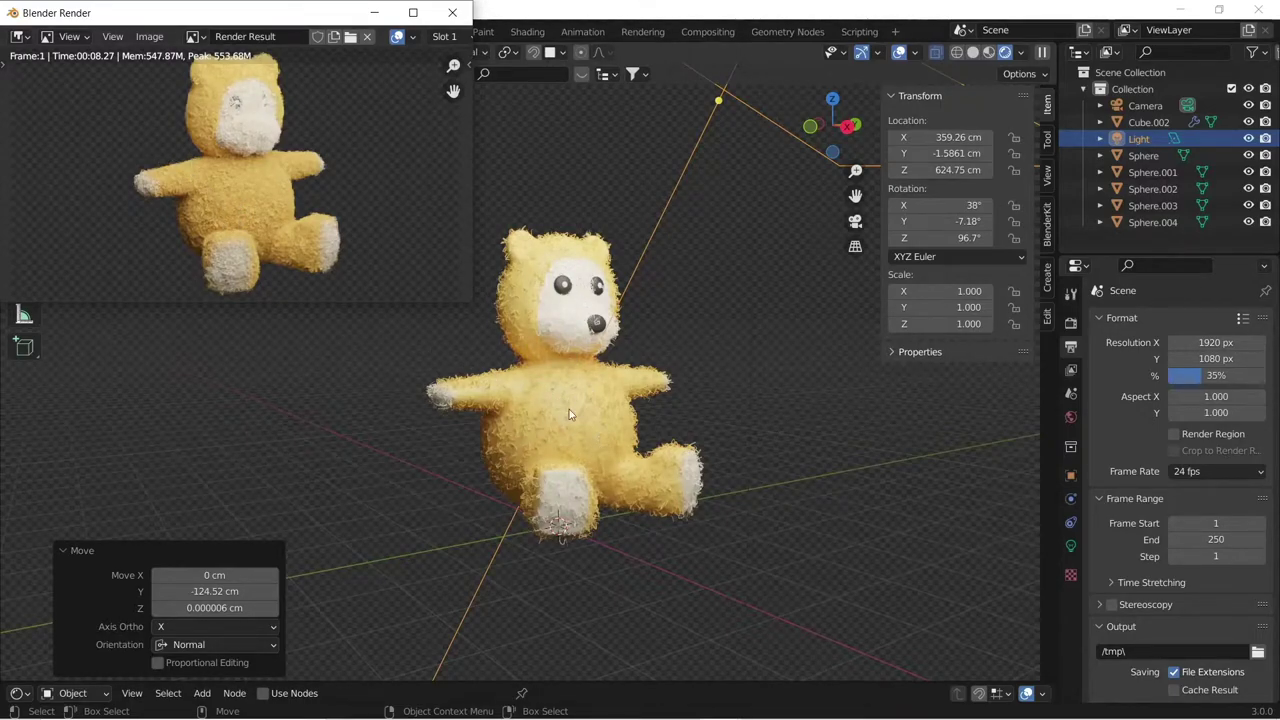
{"action": "scroll", "coordinate": [1165, 553], "scroll_direction": "down", "scroll_amount": 2}
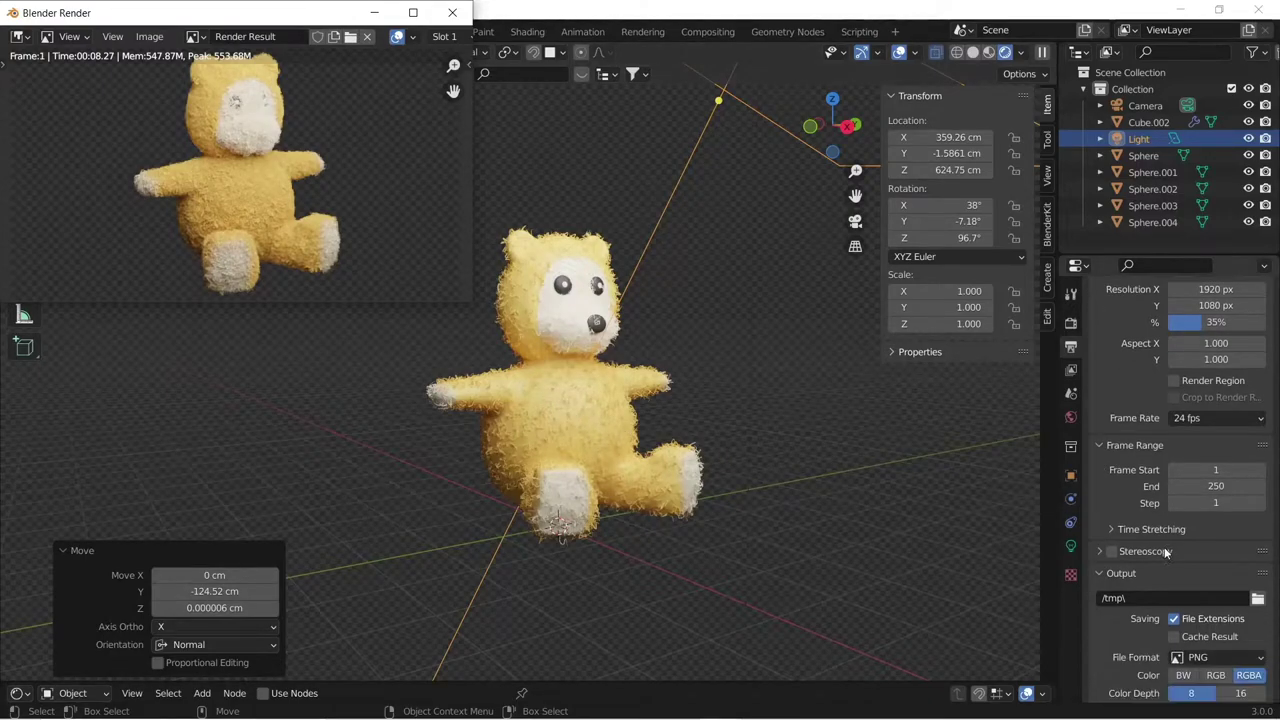
{"action": "scroll", "coordinate": [1166, 553], "scroll_direction": "down", "scroll_amount": 4}
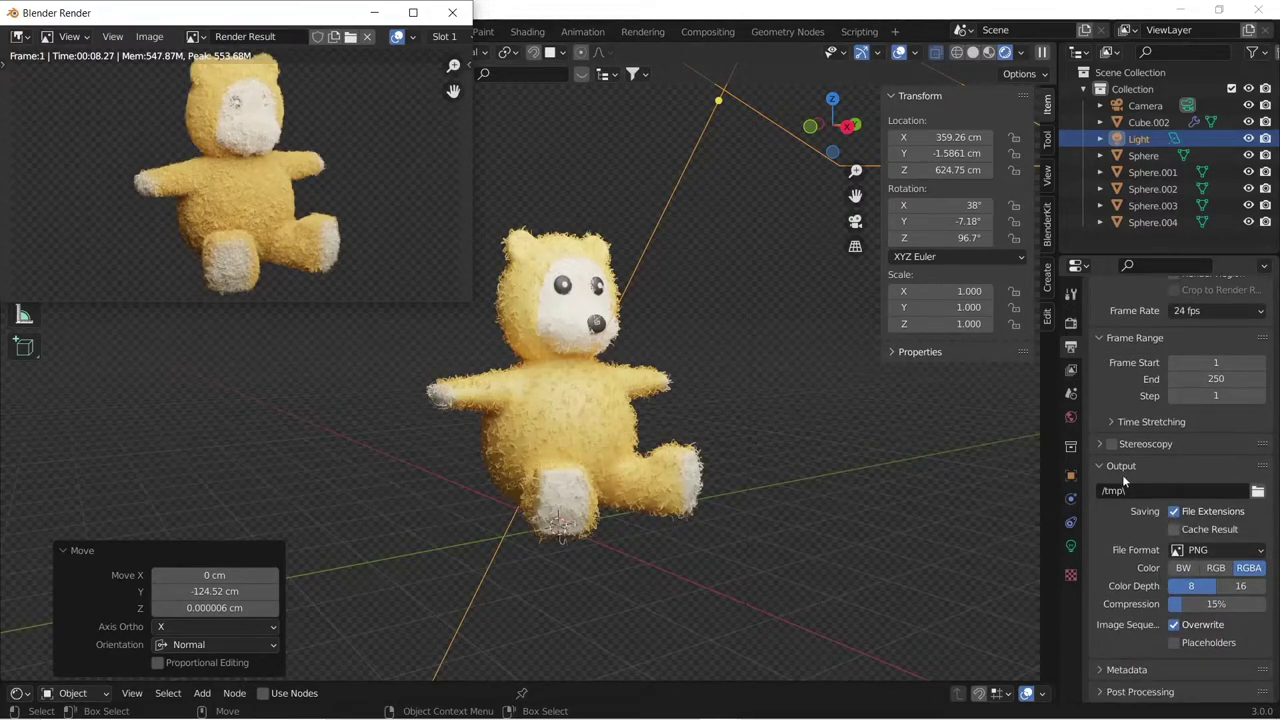
- Select the teddy bear and scroll through its fur particle settings
{"action": "left_click", "coordinate": [630, 410]}
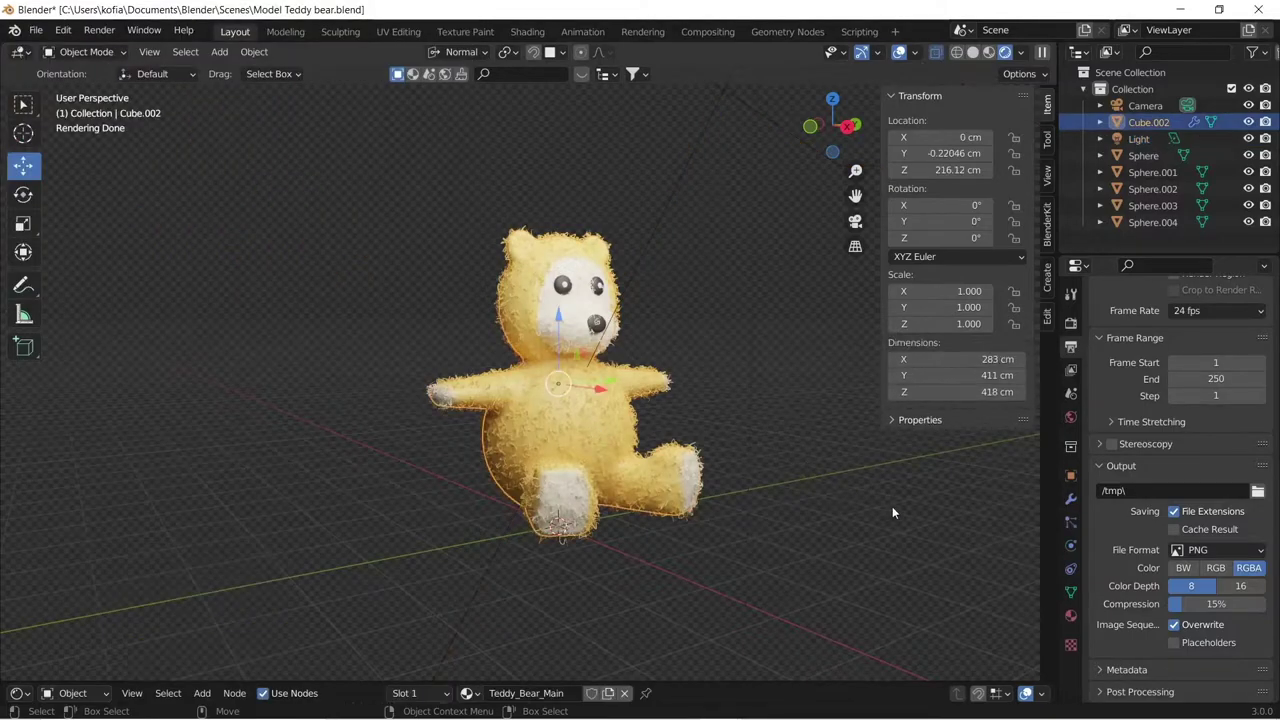
{"action": "left_click", "coordinate": [1070, 522]}
{"action": "scroll", "coordinate": [1158, 502], "scroll_direction": "down", "scroll_amount": 3}
{"action": "scroll", "coordinate": [1158, 502], "scroll_direction": "up", "scroll_amount": 5}
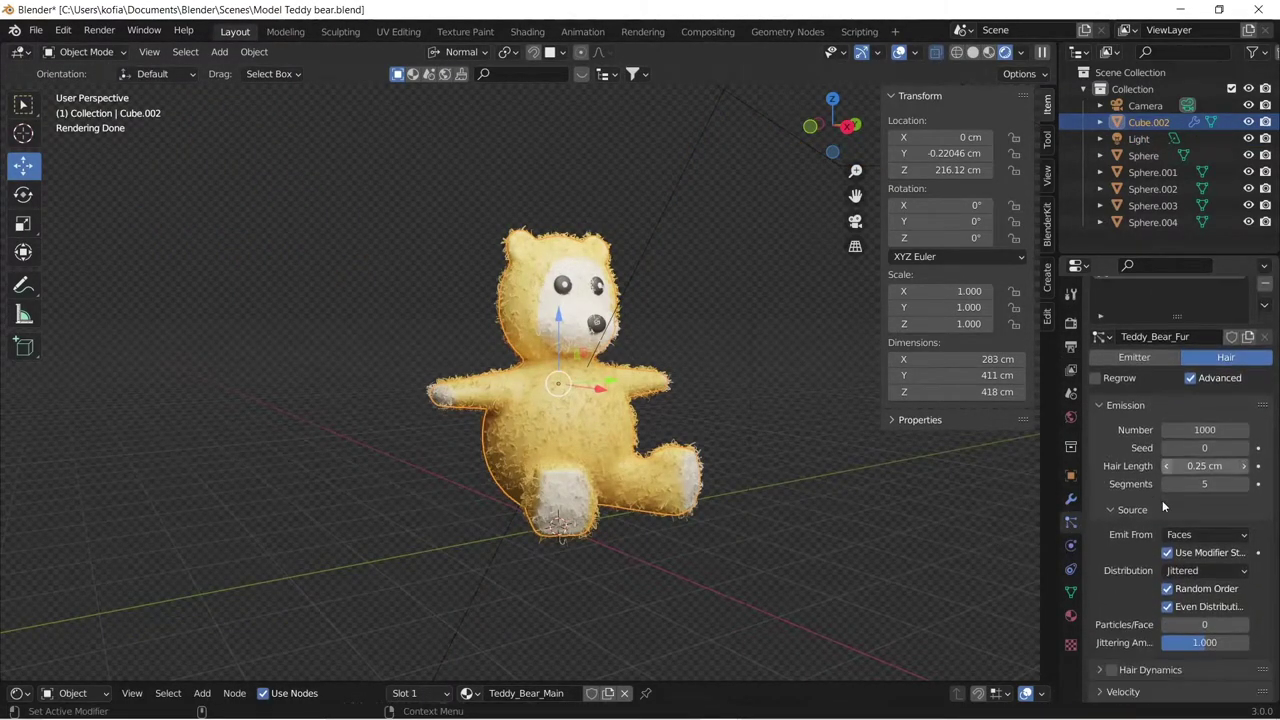
{"action": "scroll", "coordinate": [1162, 500], "scroll_direction": "down", "scroll_amount": 6}
{"action": "scroll", "coordinate": [1163, 500], "scroll_direction": "down", "scroll_amount": 10}
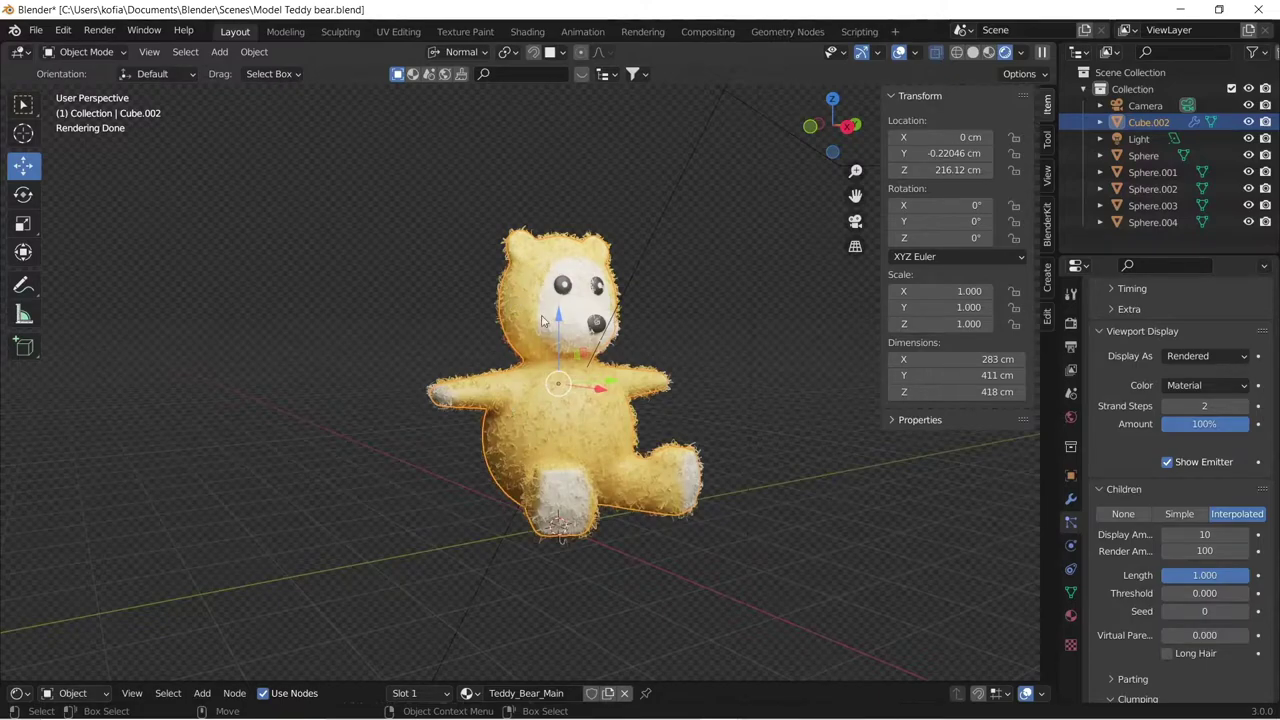
{"action": "mouse_move", "coordinate": [716, 683]}
- Show the last render in a window placed beside the scene and scroll to the Kink panel
{"action": "left_click", "coordinate": [99, 30]}
{"action": "left_click", "coordinate": [98, 113]}
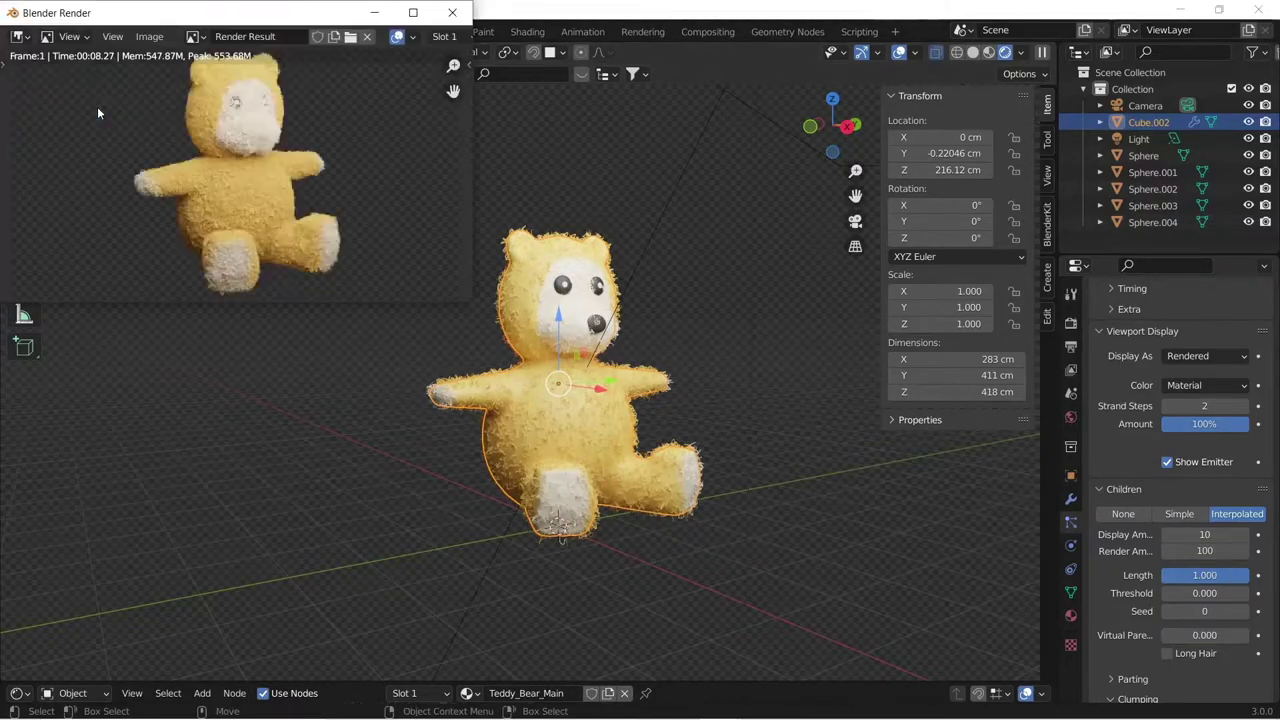
{"action": "left_click_drag", "start_coordinate": [229, 21], "coordinate": [264, 157]}
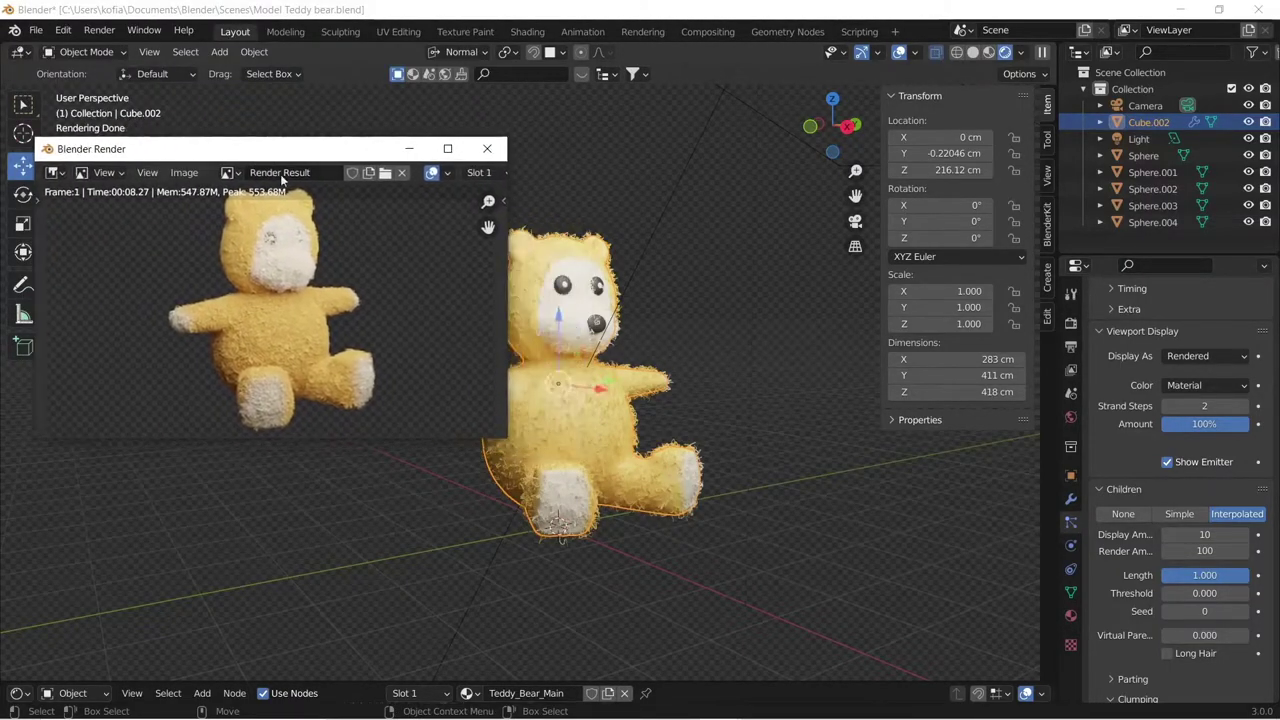
{"action": "scroll", "coordinate": [288, 263], "scroll_direction": "up", "scroll_amount": 3}
{"action": "scroll", "coordinate": [288, 270], "scroll_direction": "down", "scroll_amount": 1}
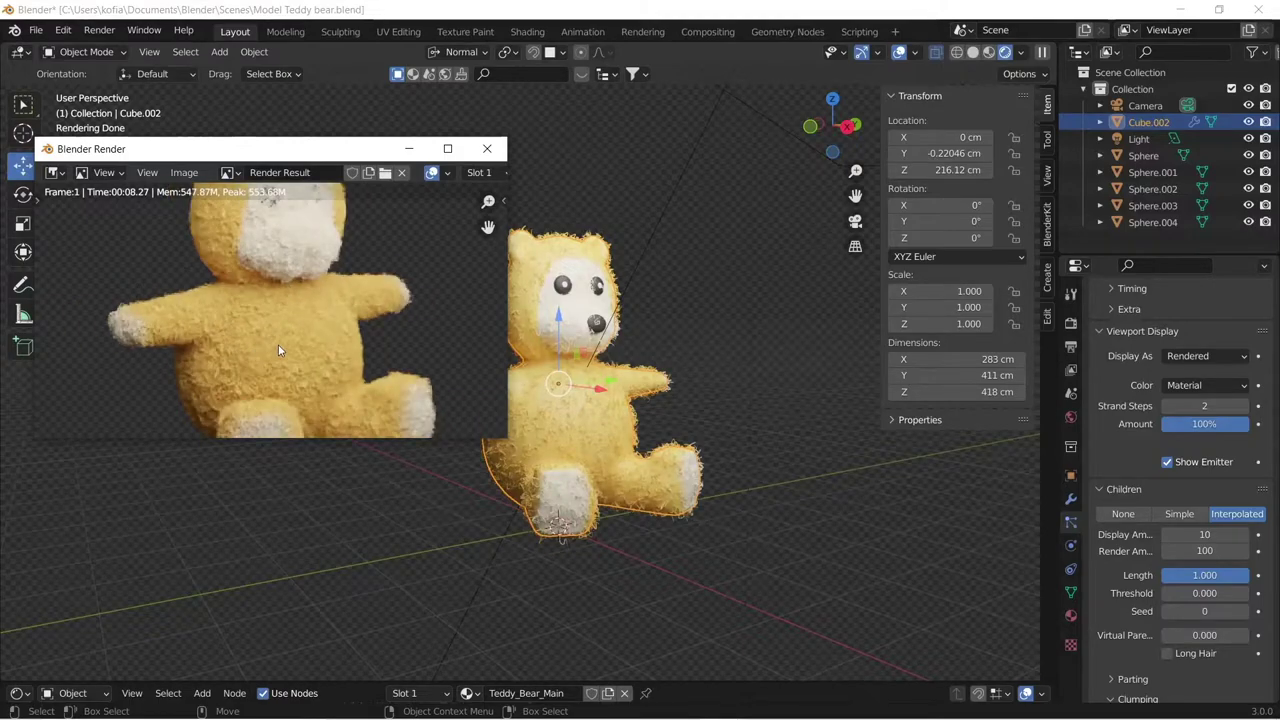
{"action": "left_click_drag", "start_coordinate": [361, 151], "coordinate": [304, 116]}
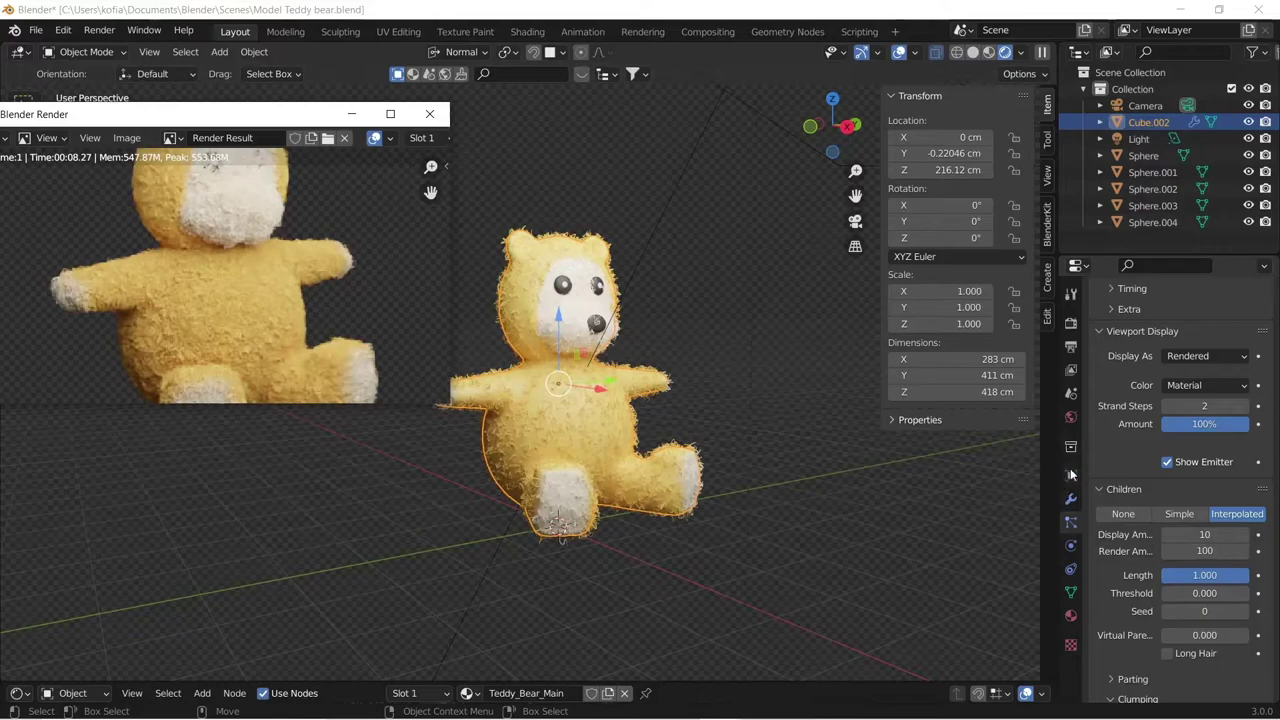
{"action": "scroll", "coordinate": [1173, 541], "scroll_direction": "down", "scroll_amount": 12}
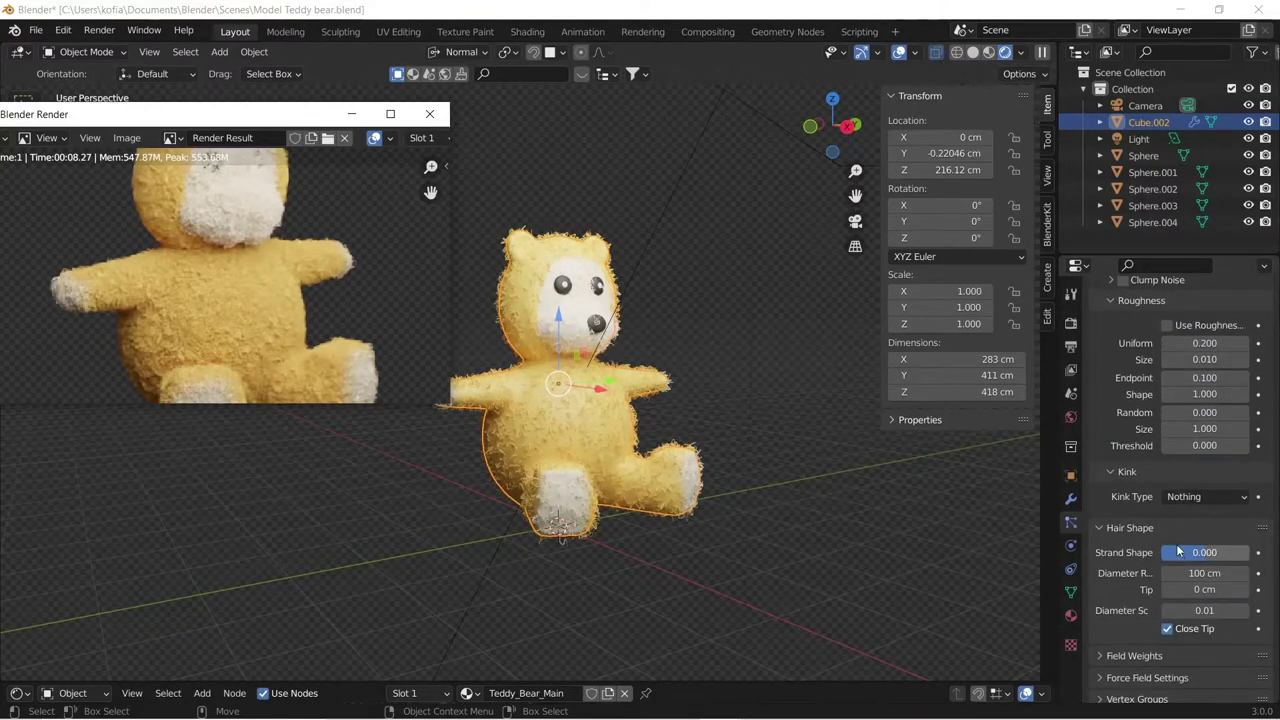
- Set the fur kink to Radial with Flatness 1, Frequency 6 and Shape 0.99
{"action": "left_click", "coordinate": [1208, 495]}
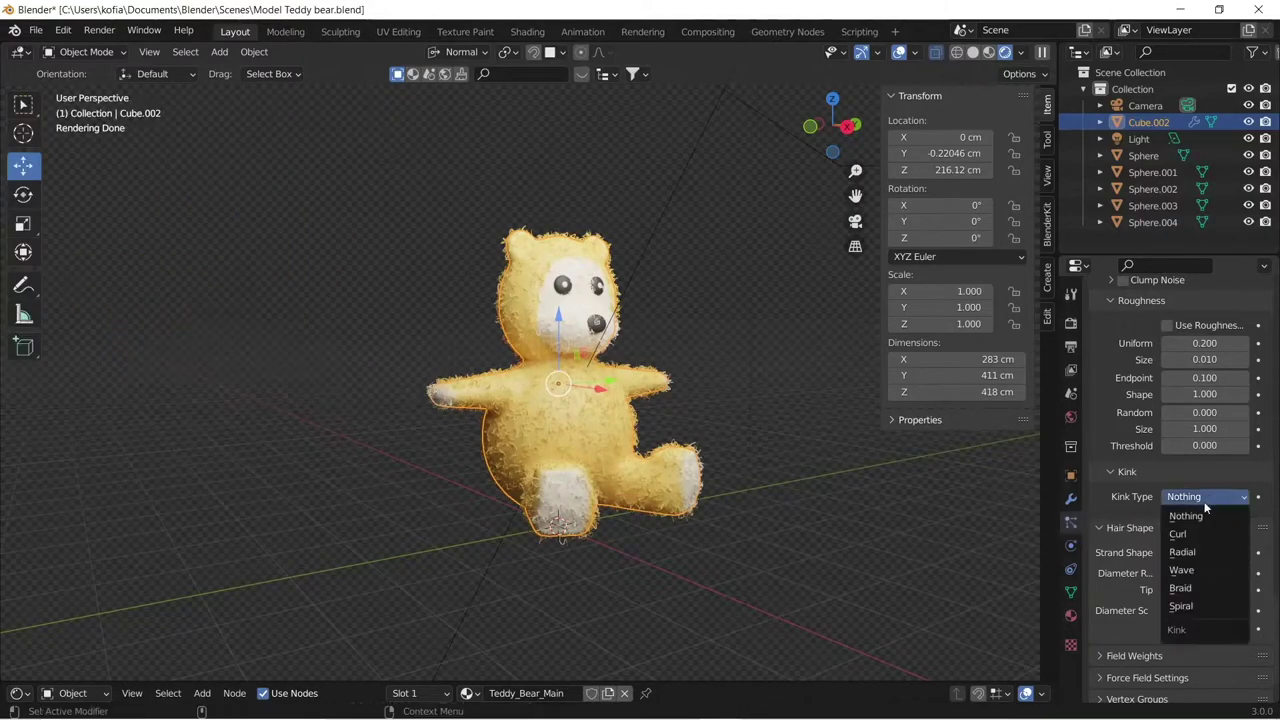
{"action": "left_click", "coordinate": [1182, 553]}
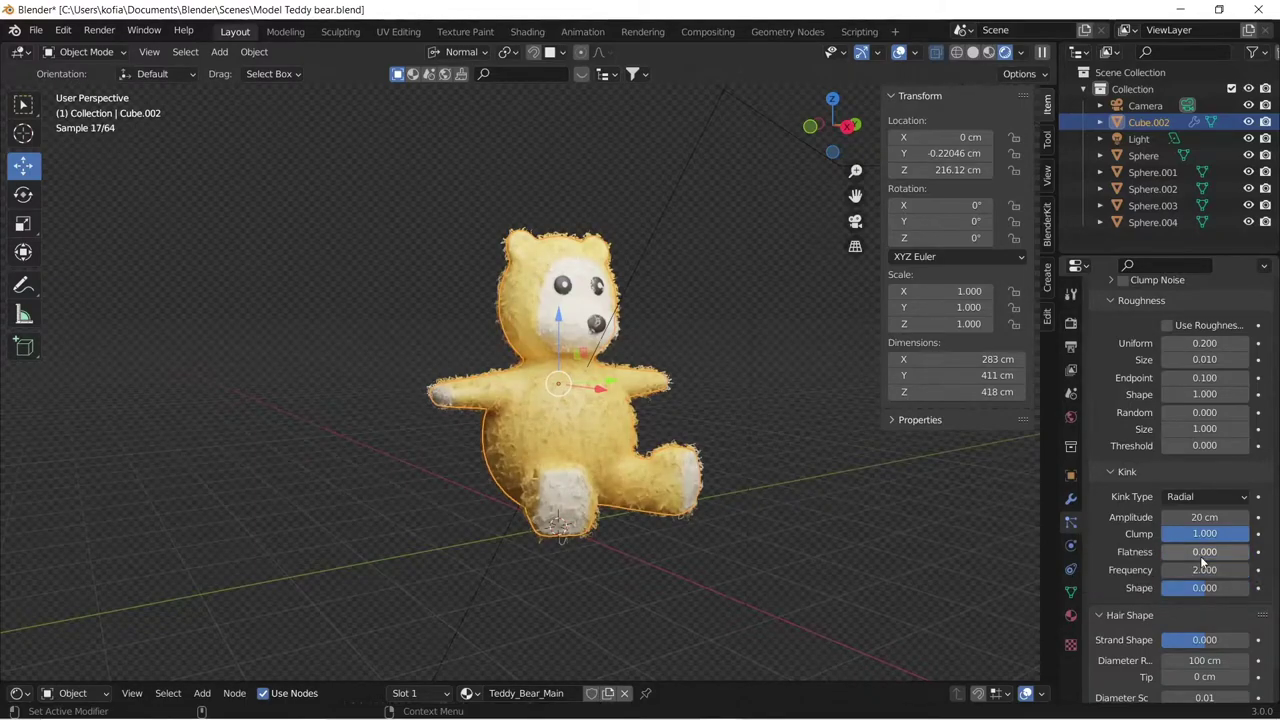
{"action": "key", "text": "ctrl+v"}
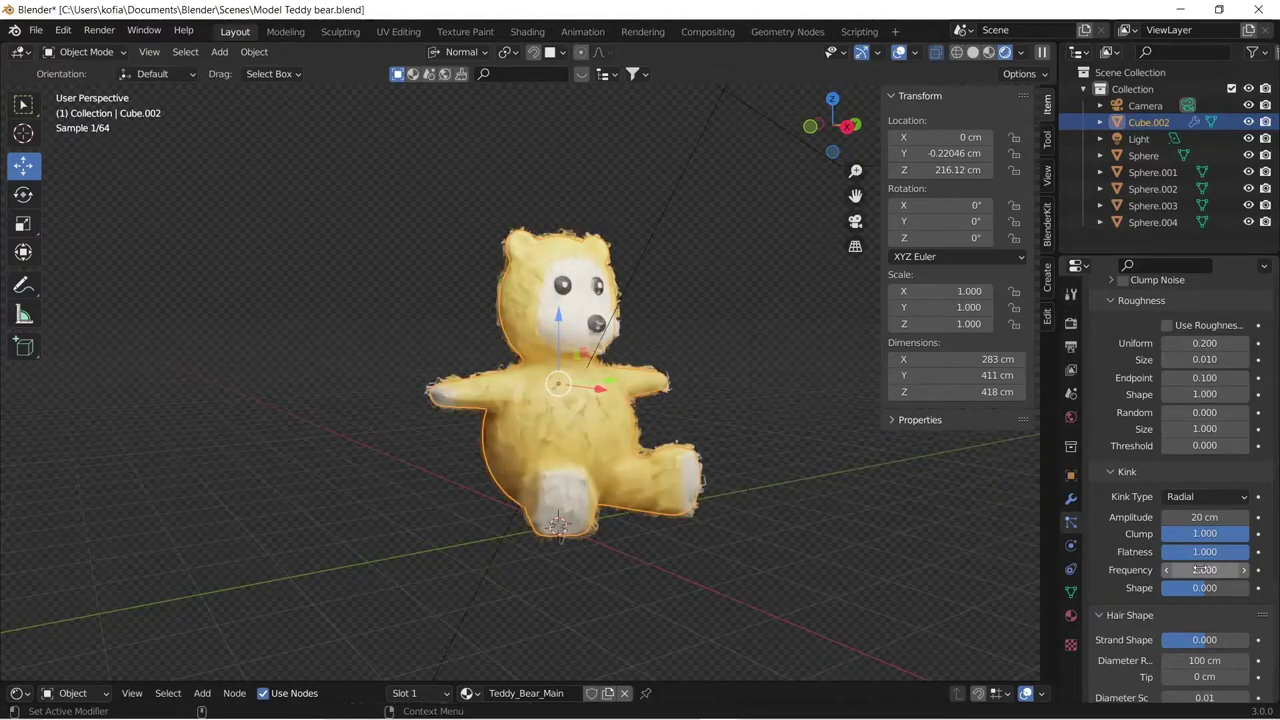
{"action": "left_click", "coordinate": [1200, 569]}
{"action": "type", "text": "6"}
{"action": "key", "text": "Return"}
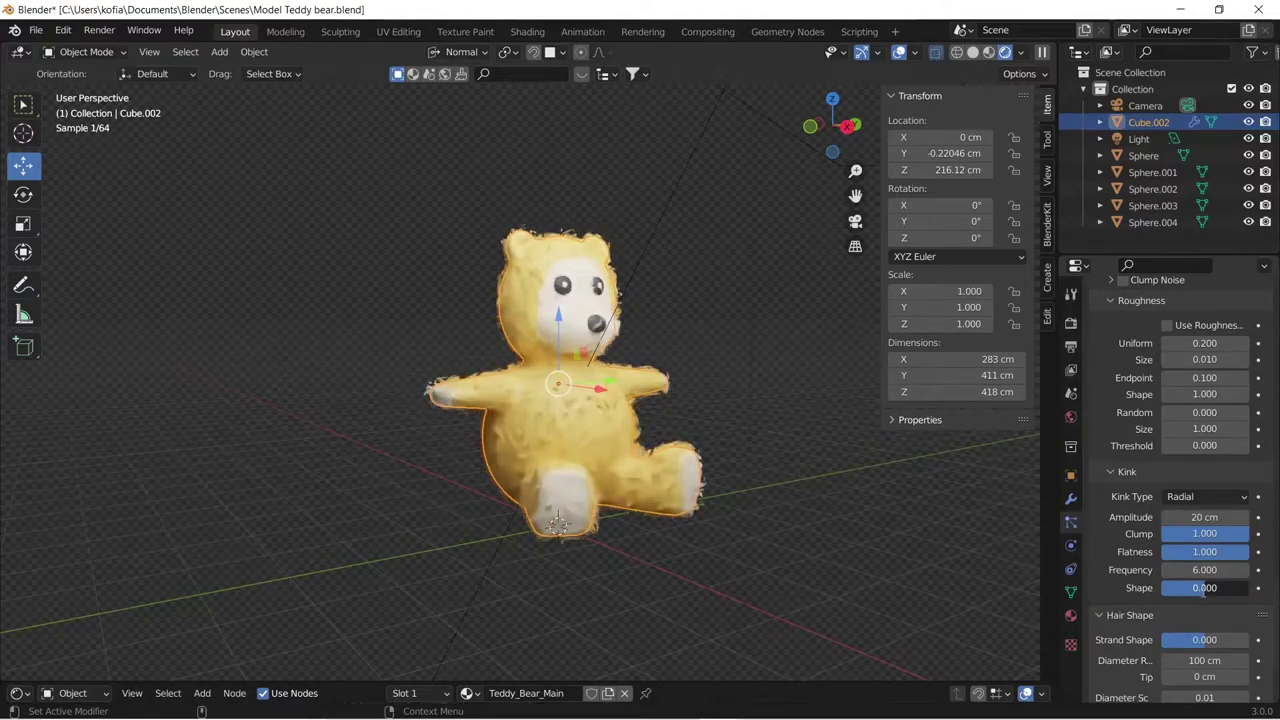
{"action": "left_click_drag", "start_coordinate": [1204, 588], "coordinate": [1247, 588]}
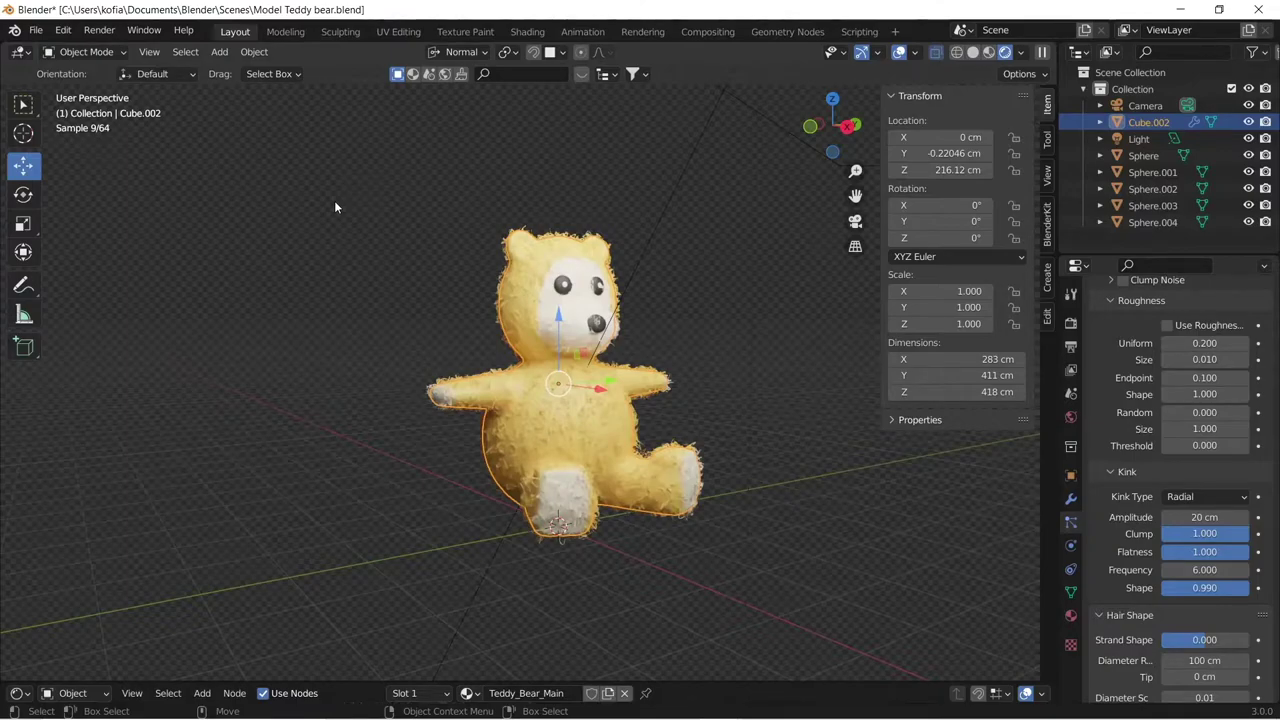
{"action": "left_click", "coordinate": [99, 30]}
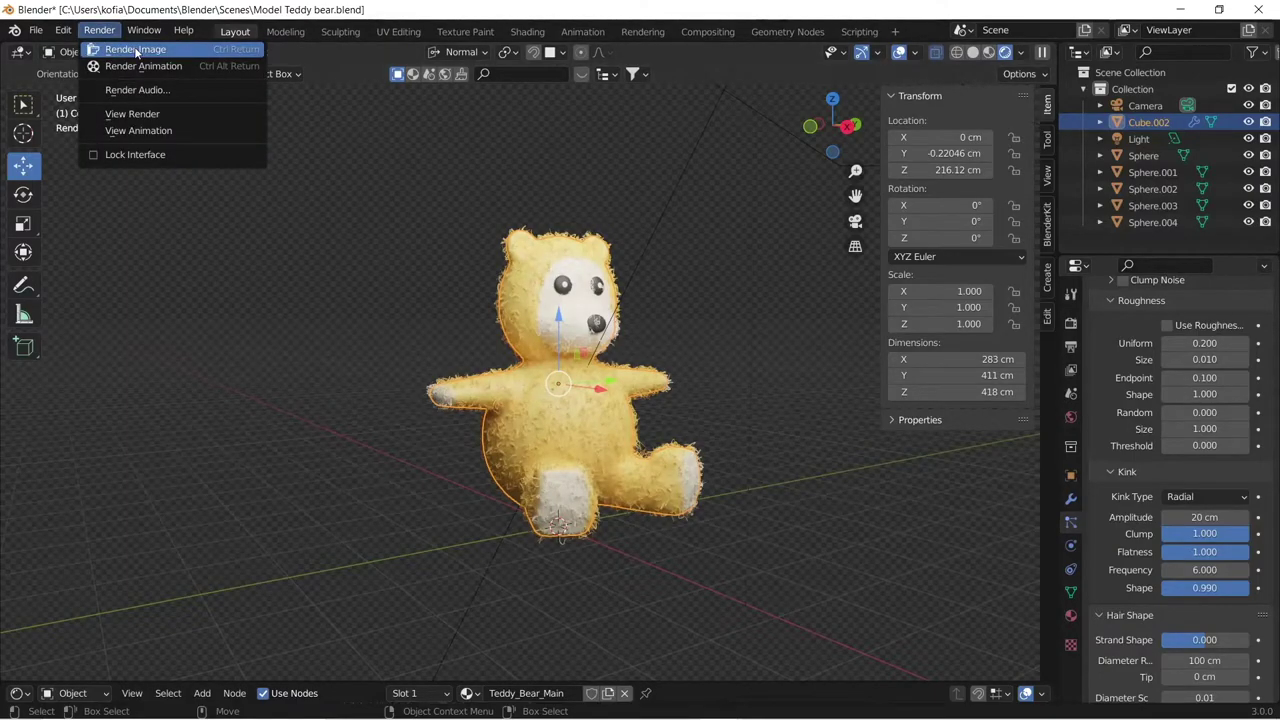
- Render a fresh still of the kinked-fur bear and bring up the mesh's data properties
{"action": "left_click", "coordinate": [136, 52]}
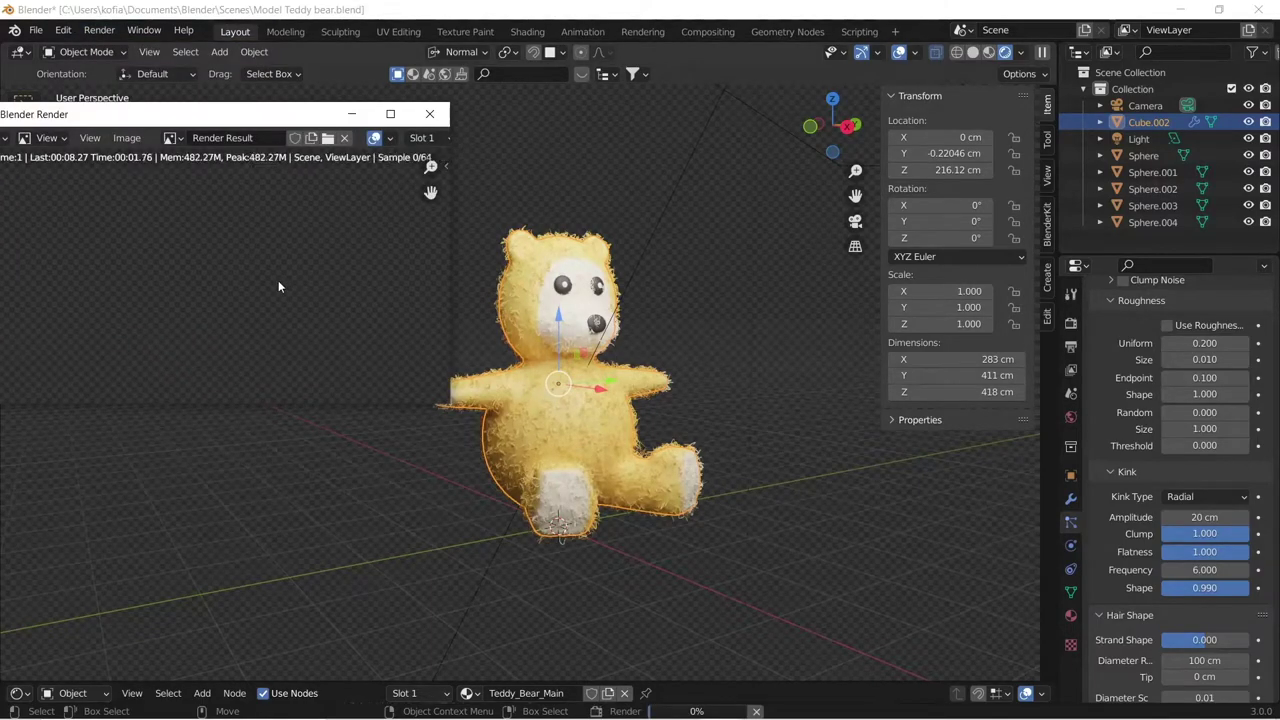
{"action": "scroll", "coordinate": [279, 287], "scroll_direction": "down", "scroll_amount": 1}
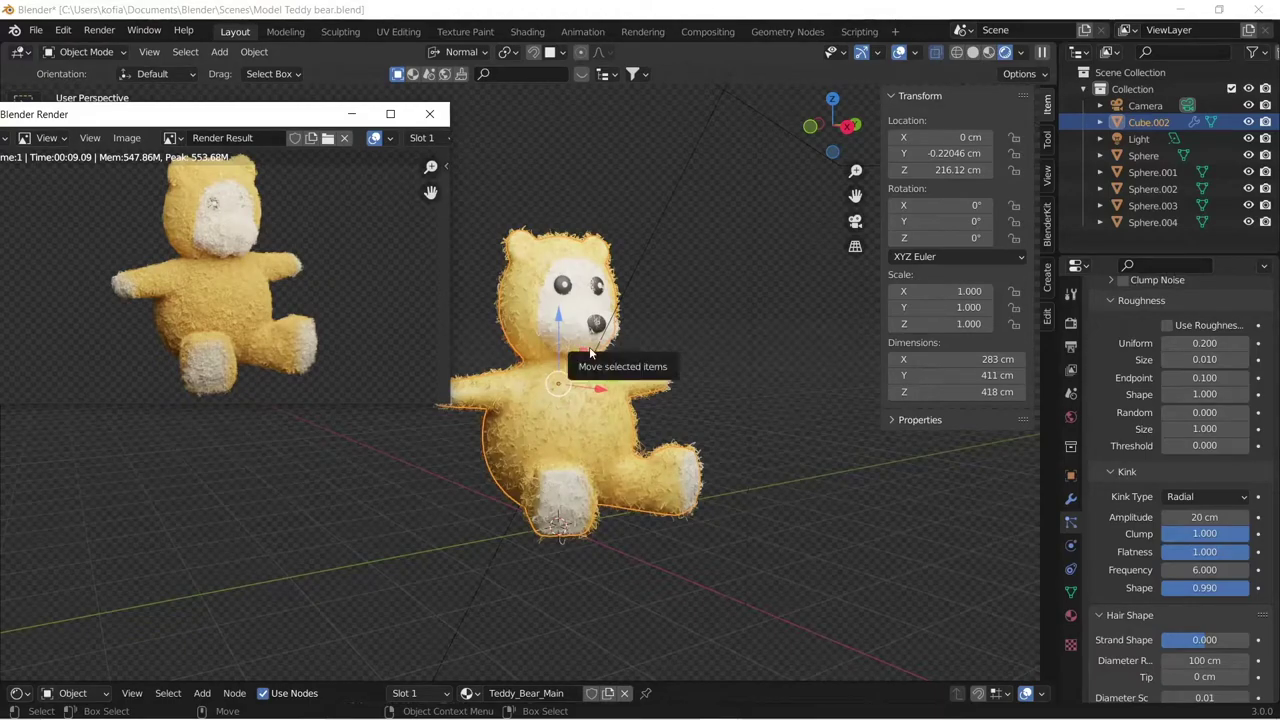
{"action": "left_click", "coordinate": [1070, 591]}
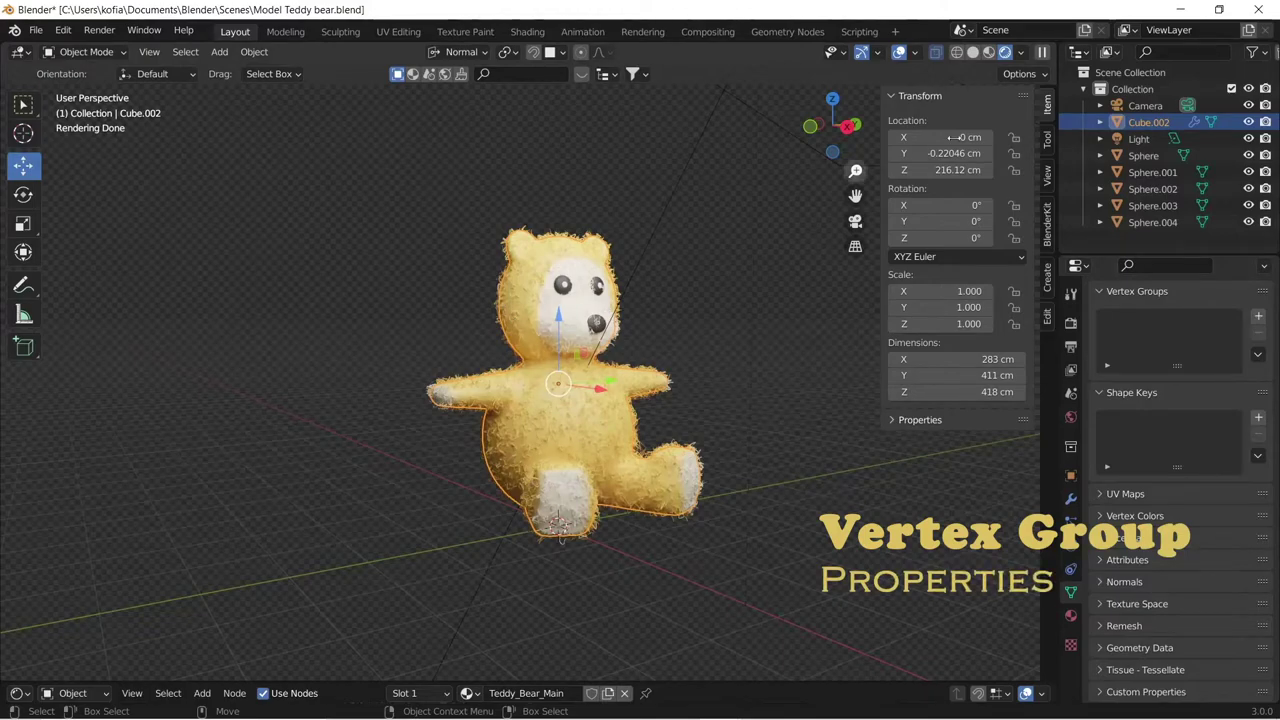
- Hide the ParticleSystem fur from the viewport and leave Rendered shading
{"action": "left_click", "coordinate": [1070, 521]}
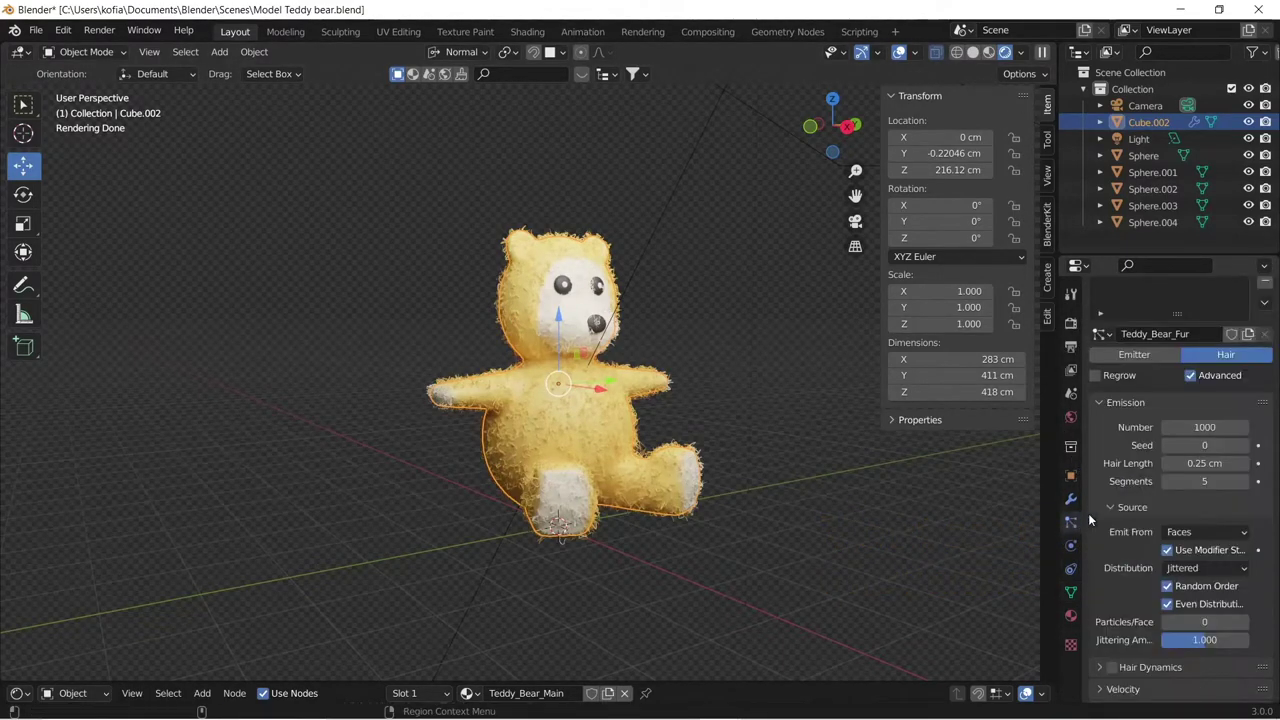
{"action": "scroll", "coordinate": [1150, 430], "scroll_direction": "up", "scroll_amount": 2}
{"action": "left_click", "coordinate": [1219, 327]}
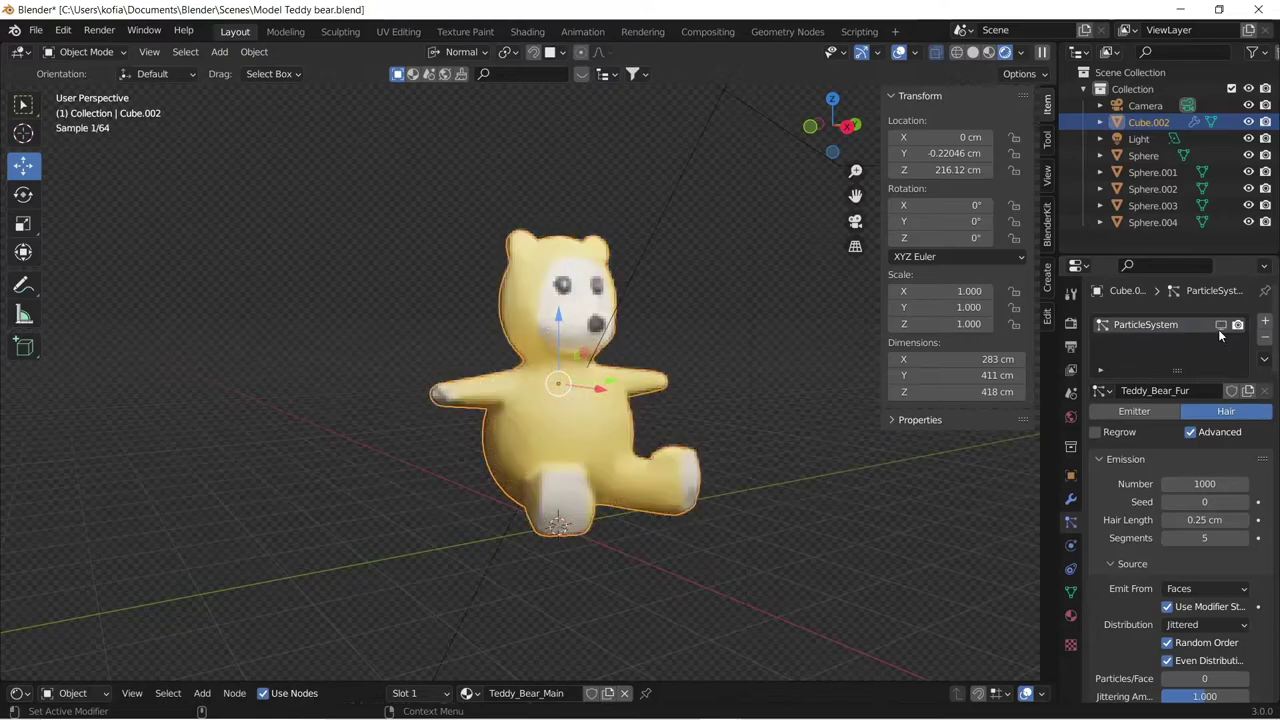
{"action": "key", "text": "z"}
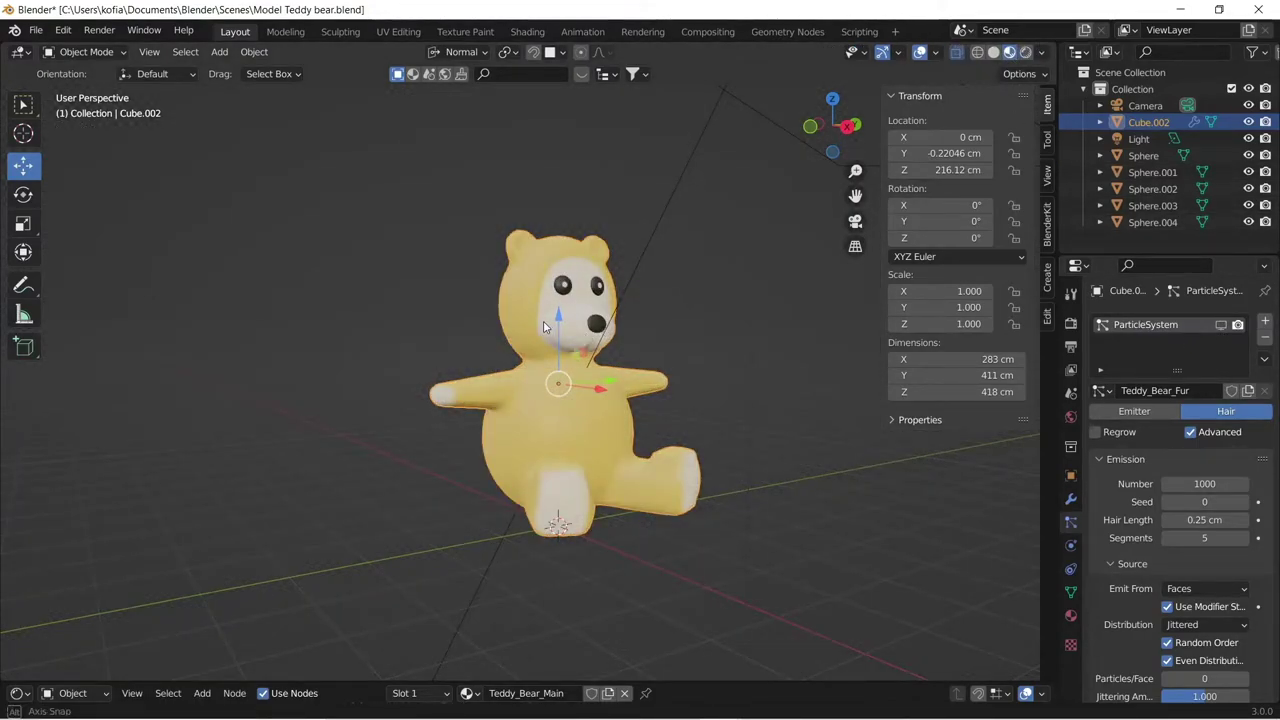
- Face the bear's front and enter Edit Mode on its mesh
{"action": "middle_click_drag", "start_coordinate": [537, 322], "coordinate": [520, 345]}
{"action": "scroll", "coordinate": [485, 340], "scroll_direction": "up", "scroll_amount": 2}
{"action": "scroll", "coordinate": [528, 302], "scroll_direction": "up", "scroll_amount": 2}
{"action": "key", "text": "Tab"}
{"action": "scroll", "coordinate": [530, 338], "scroll_direction": "down", "scroll_amount": 2}
{"action": "scroll", "coordinate": [520, 345], "scroll_direction": "up", "scroll_amount": 2}
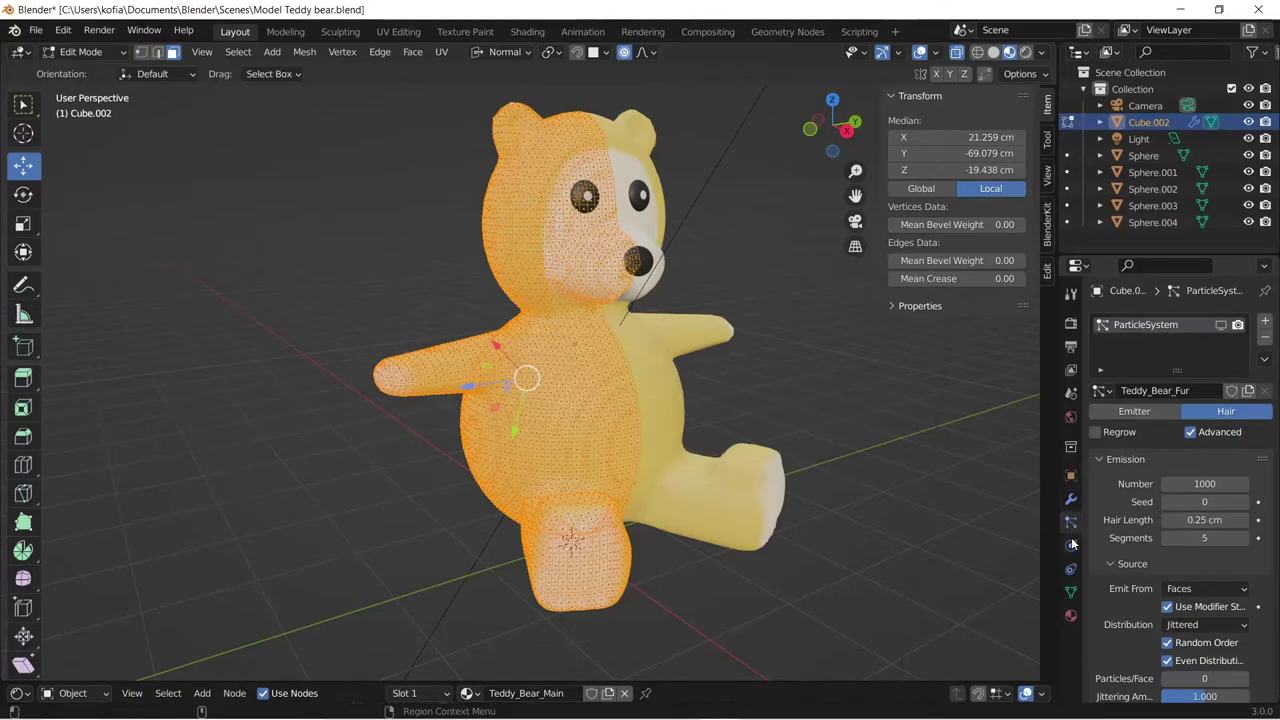
- Add a new vertex group, assign the selected bear vertices to it, and check the assignment
{"action": "left_click", "coordinate": [1070, 591]}
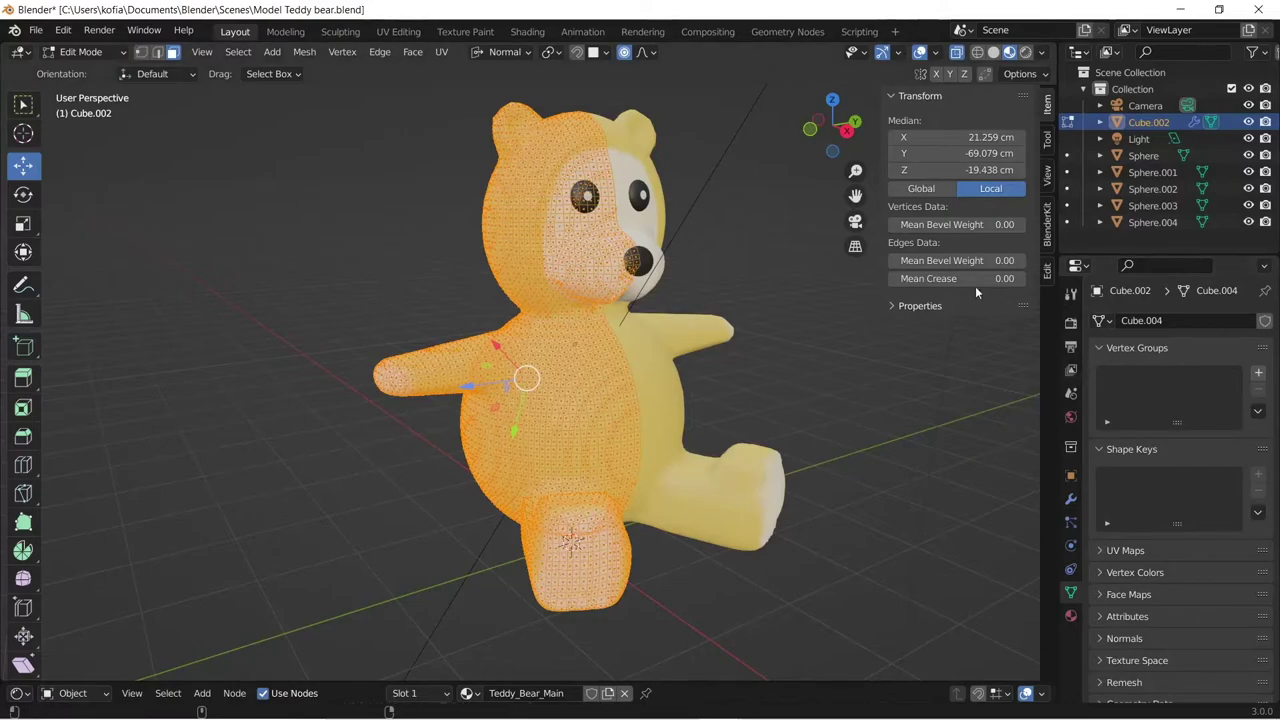
{"action": "key", "text": "1"}
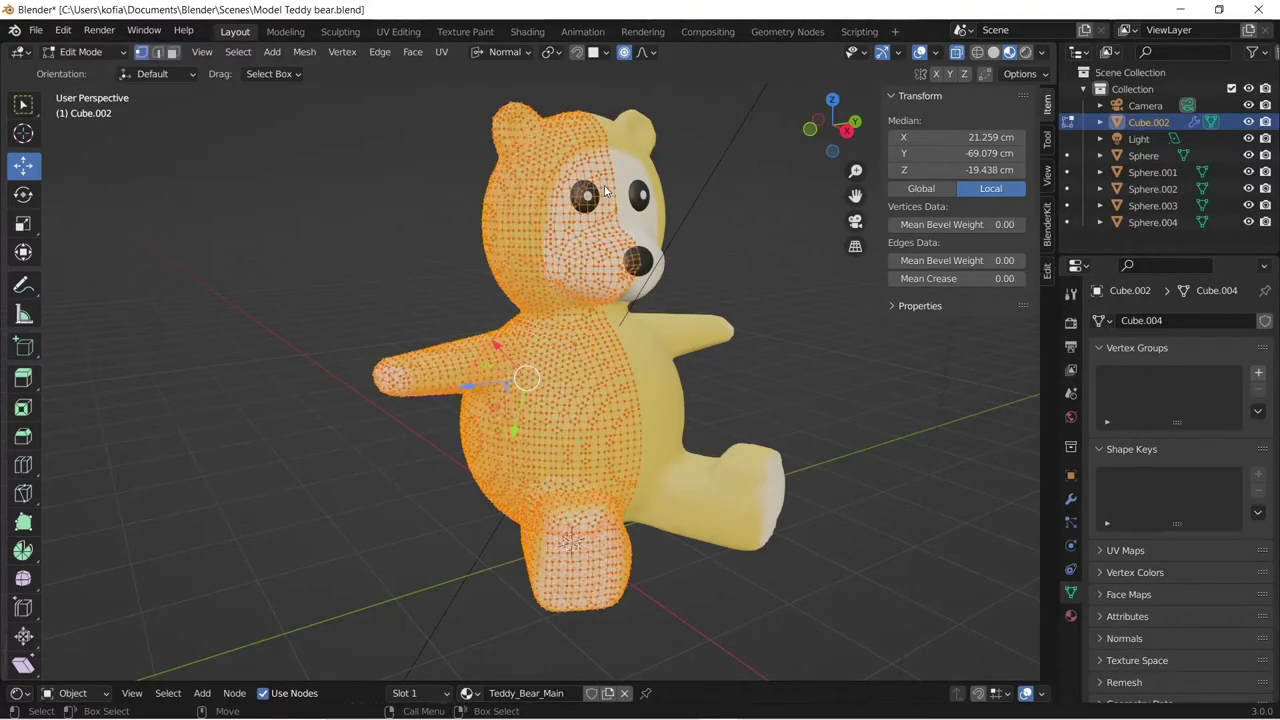
{"action": "middle_click_drag", "start_coordinate": [604, 185], "coordinate": [560, 270]}
{"action": "scroll", "coordinate": [620, 248], "scroll_direction": "up", "scroll_amount": 2}
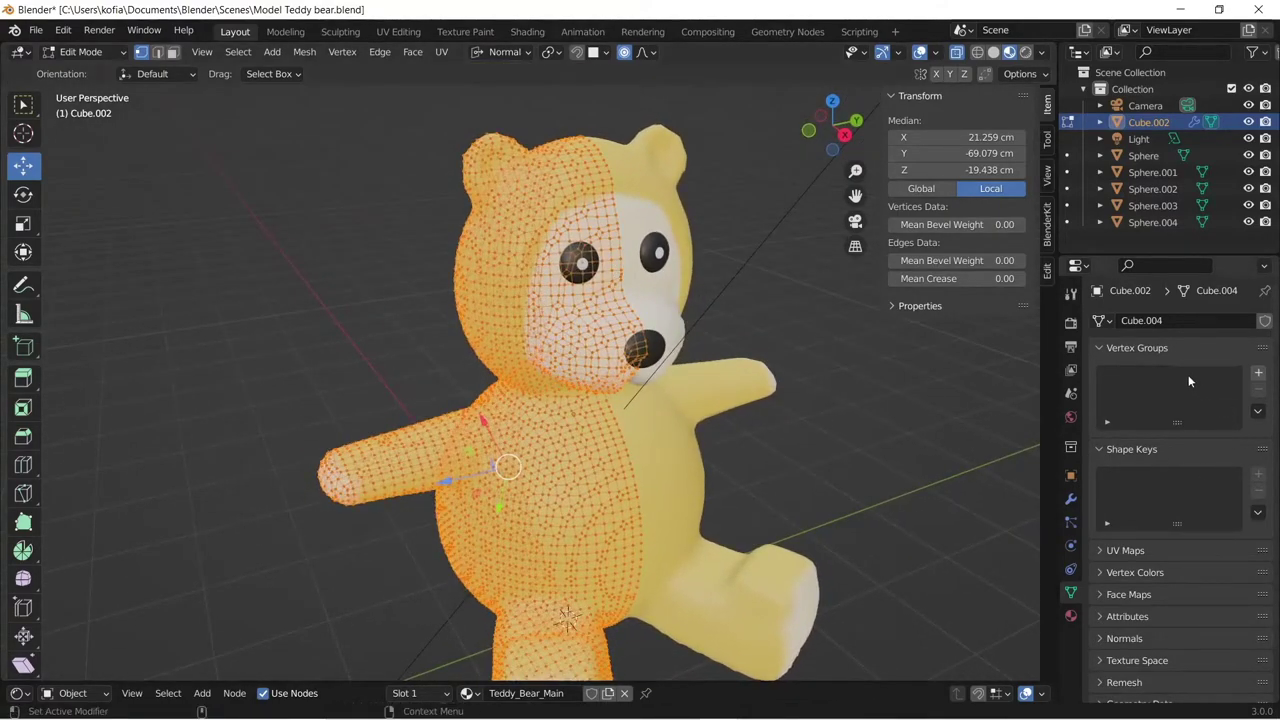
{"action": "left_click", "coordinate": [1258, 372]}
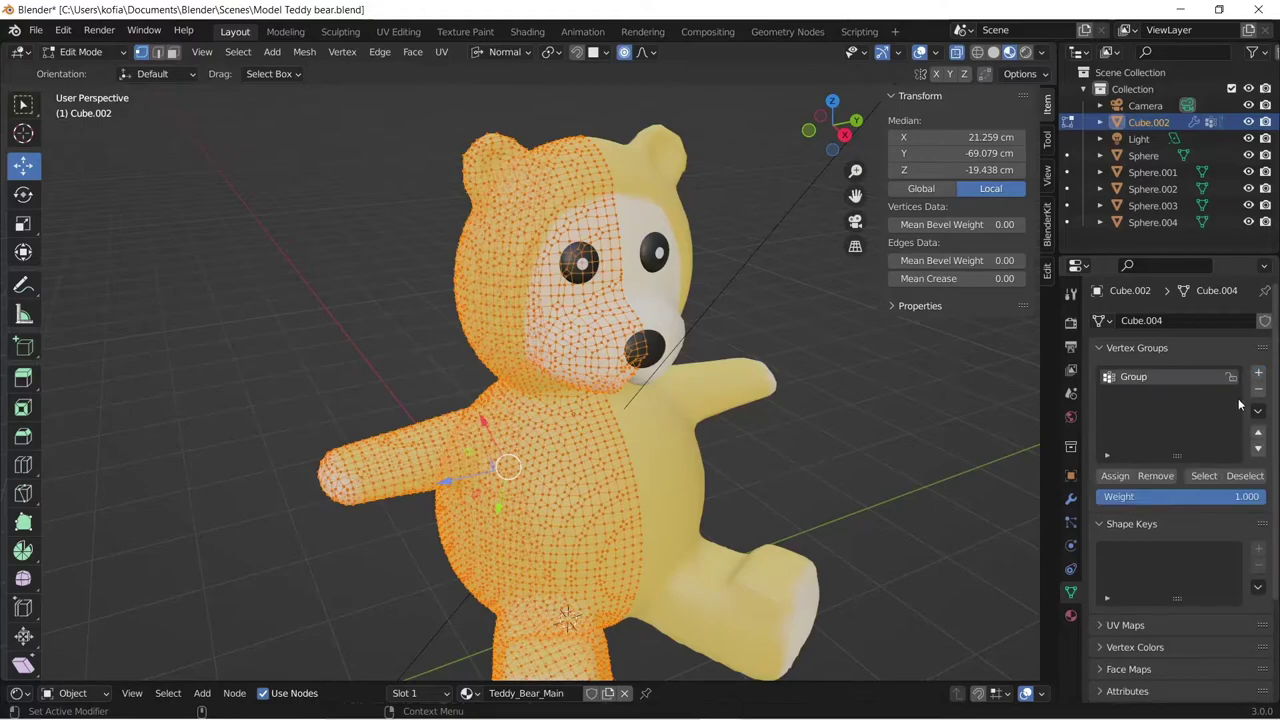
{"action": "left_click", "coordinate": [1115, 476]}
{"action": "middle_click_drag", "start_coordinate": [553, 381], "coordinate": [520, 360]}
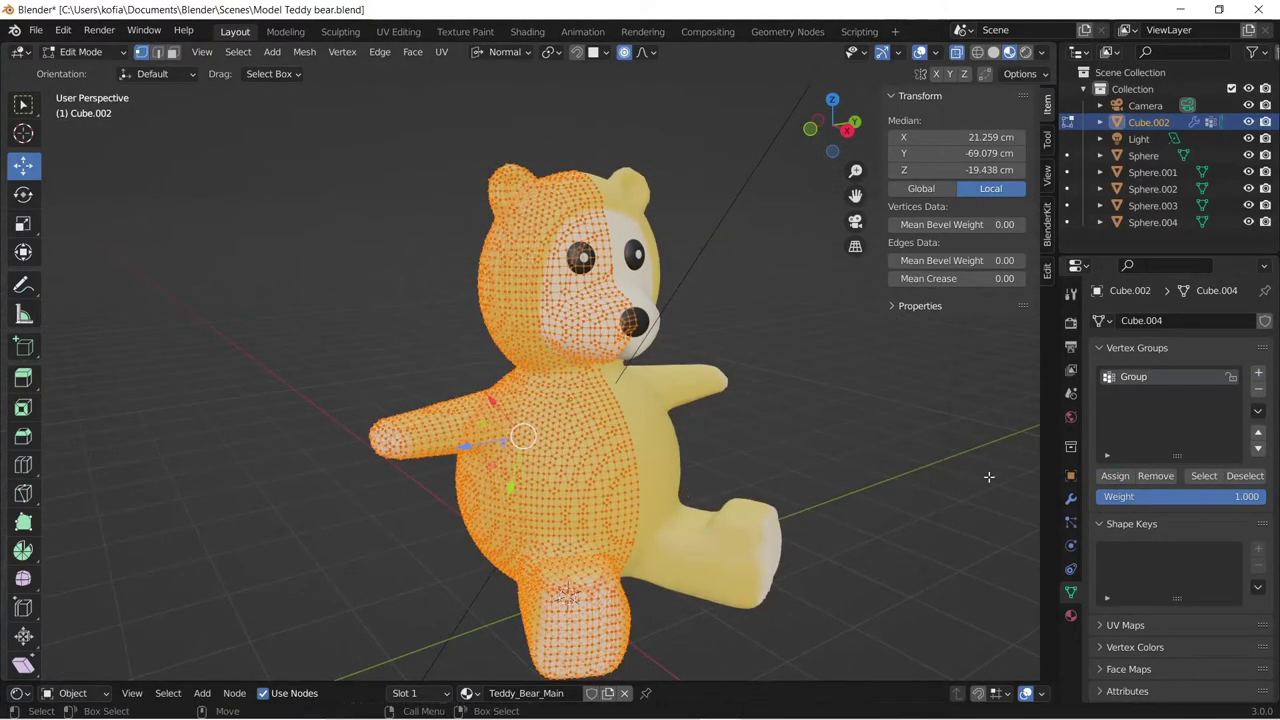
{"action": "left_click", "coordinate": [1240, 476]}
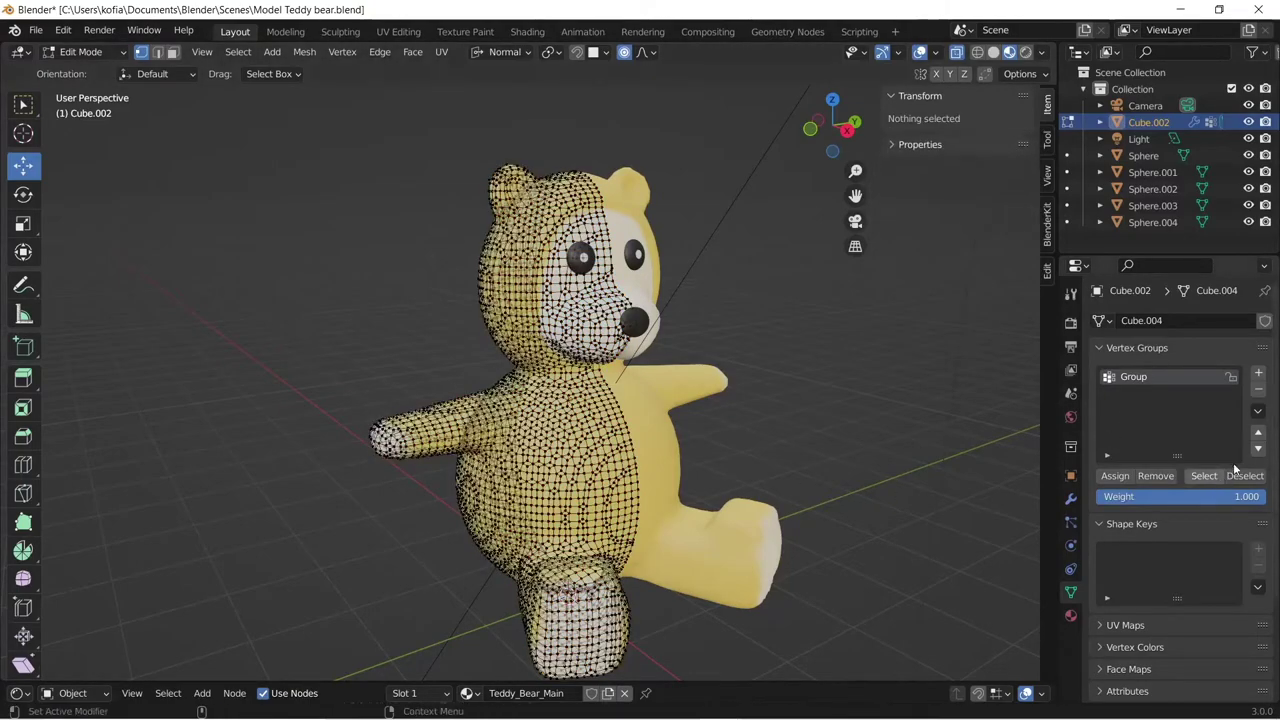
{"action": "left_click", "coordinate": [1205, 476]}
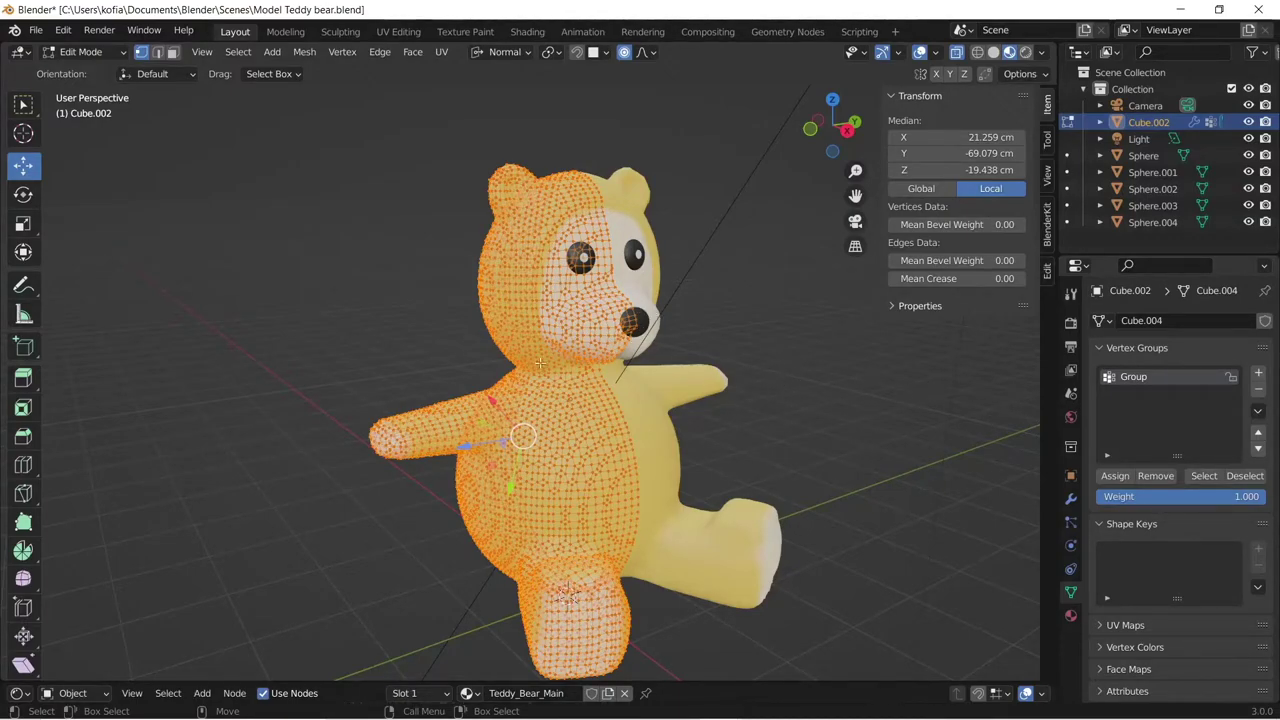
- Rename the new vertex group to Fur_Area
{"action": "double_click", "coordinate": [1142, 377]}
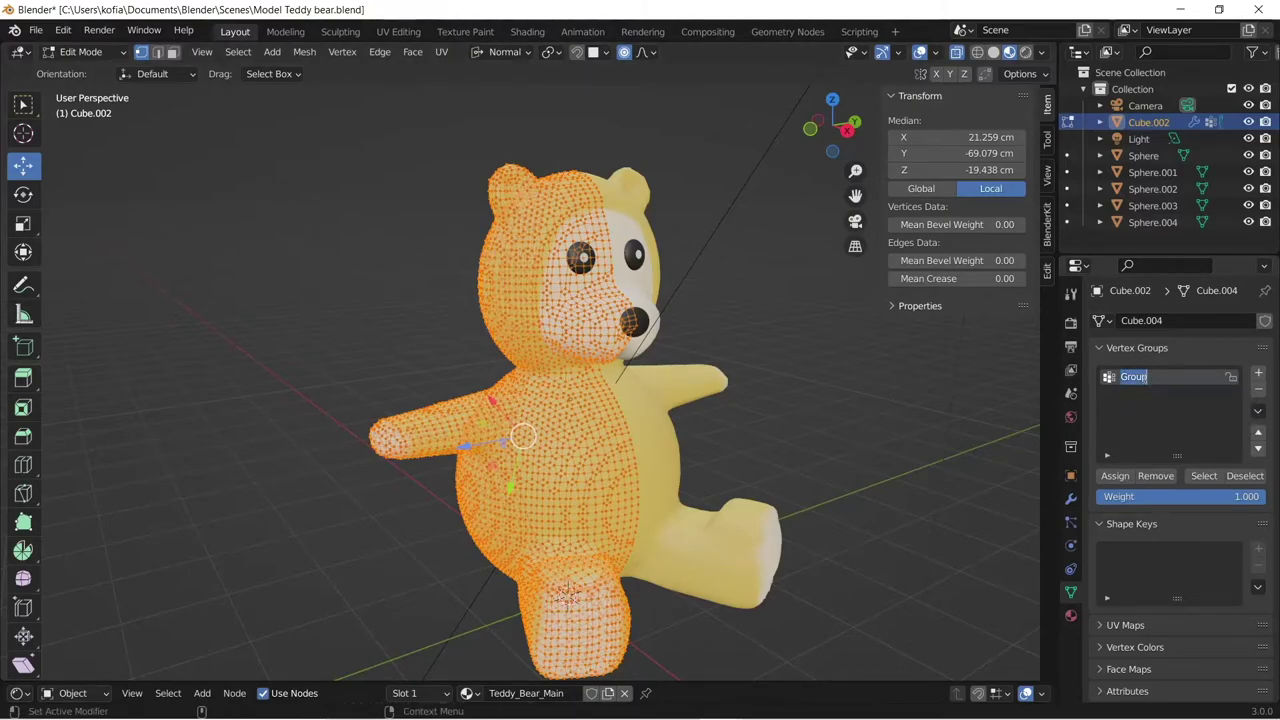
{"action": "type", "text": "Fur"}
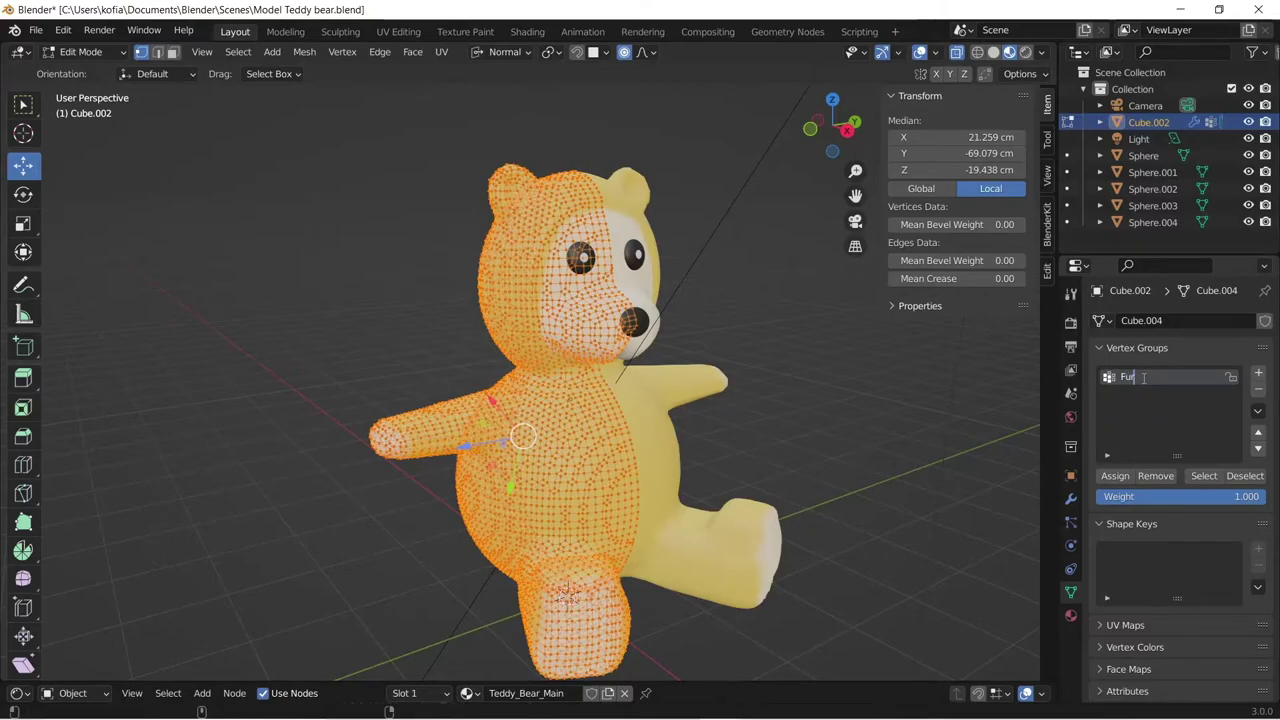
{"action": "type", "text": "_Area"}
{"action": "scroll", "coordinate": [561, 228], "scroll_direction": "up", "scroll_amount": 3}
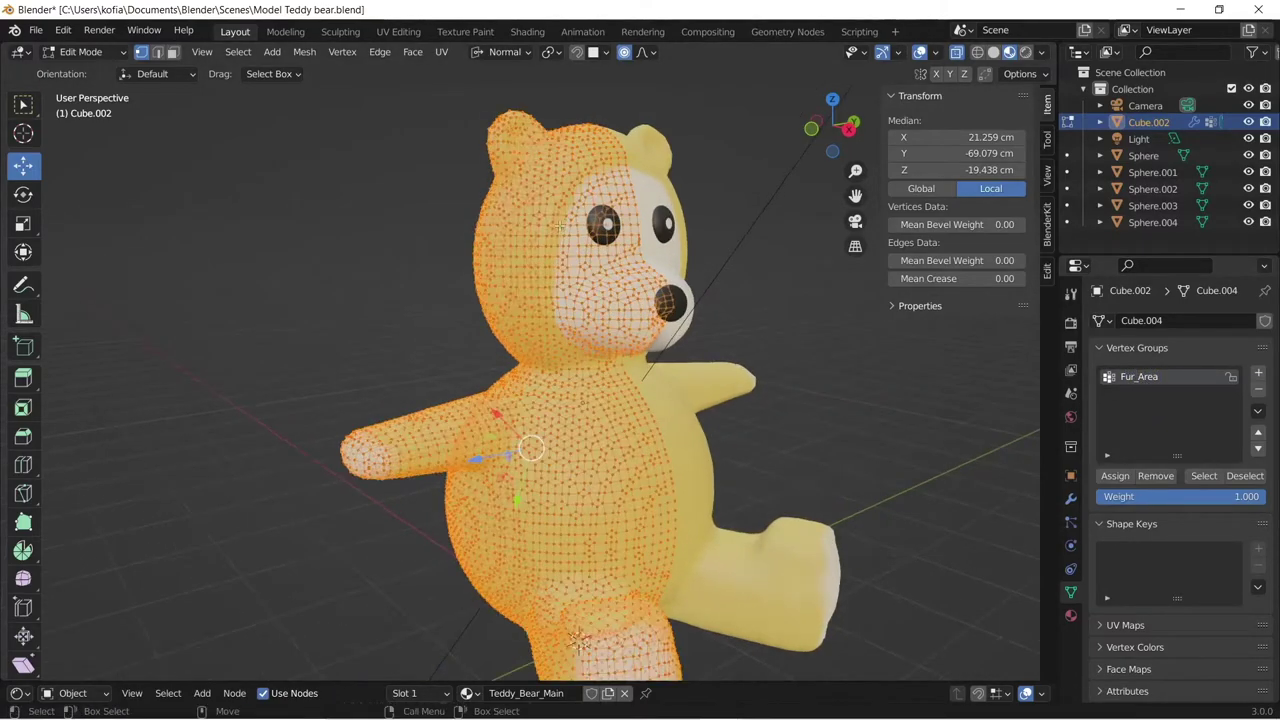
{"action": "scroll", "coordinate": [561, 228], "scroll_direction": "up", "scroll_amount": 5}
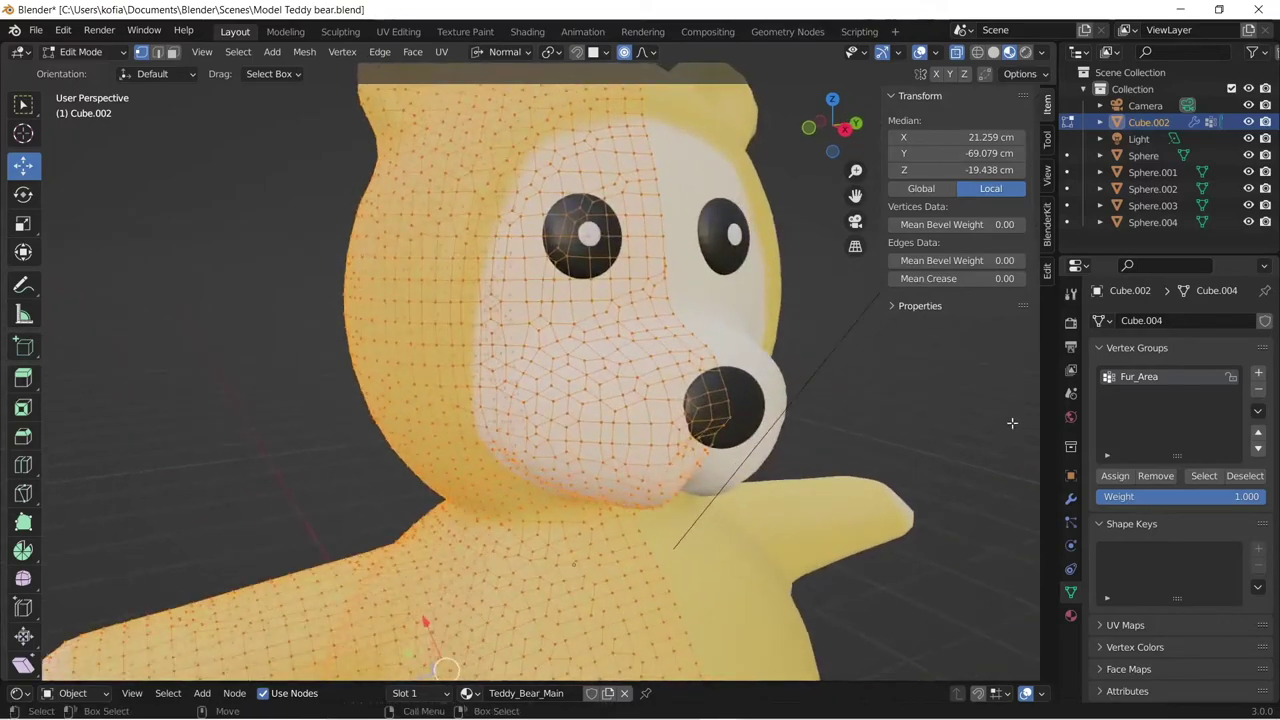
- Set up Circle Select in add mode with a radius of 50, then clear the selection
{"action": "key", "text": "alt+a"}
{"action": "left_click_drag", "start_coordinate": [23, 104], "coordinate": [80, 172]}
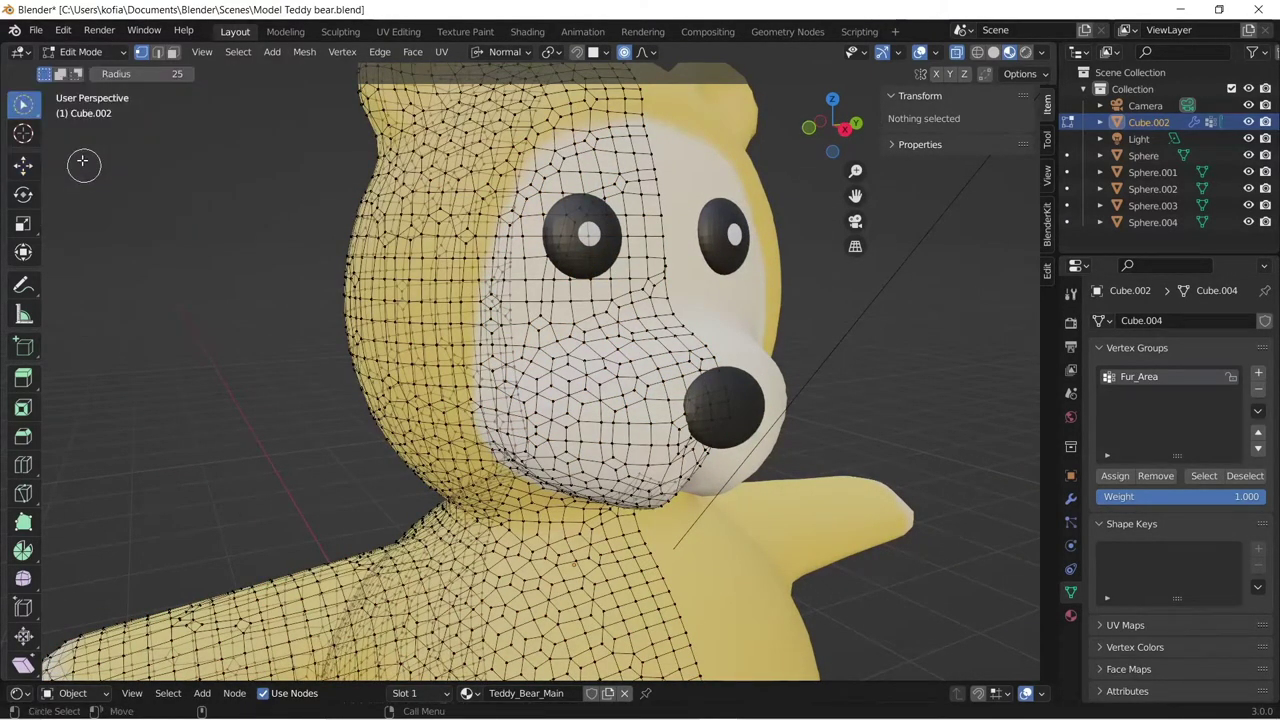
{"action": "left_click", "coordinate": [60, 74]}
{"action": "left_click", "coordinate": [104, 74]}
{"action": "type", "text": "50"}
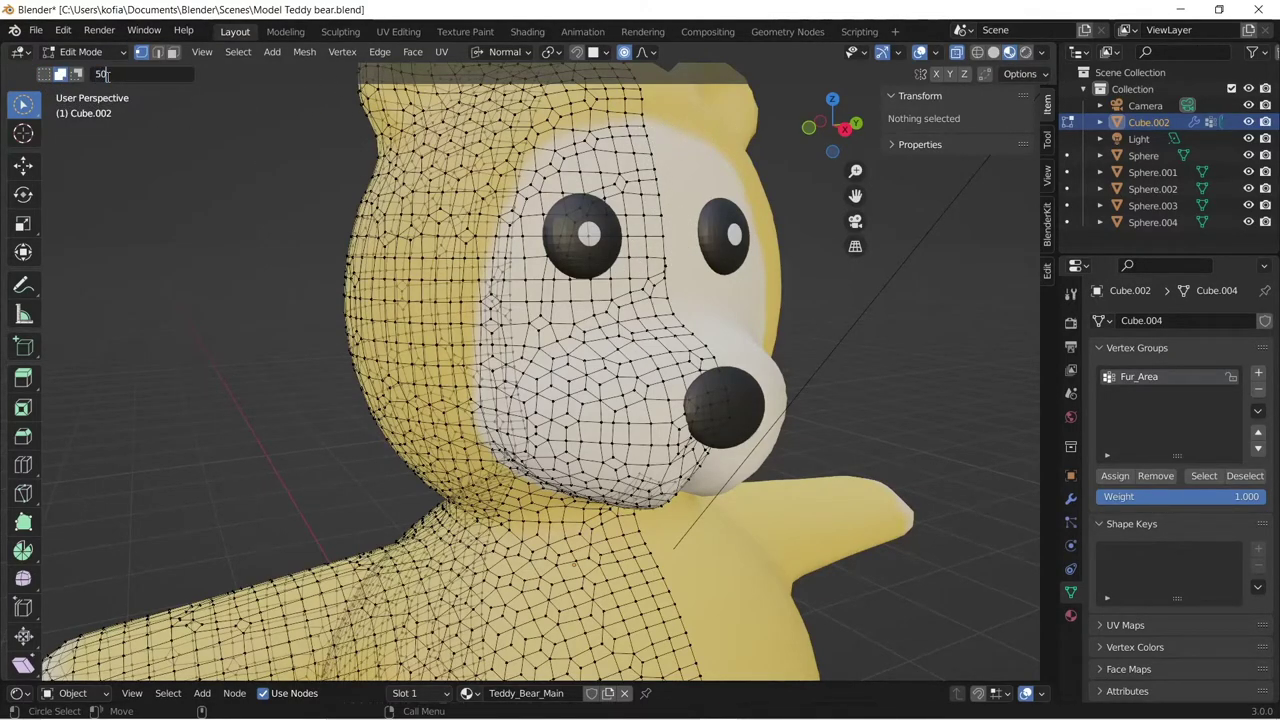
{"action": "key", "text": "Return"}
{"action": "mouse_move", "coordinate": [655, 215]}
{"action": "left_mouse_down"}
{"action": "mouse_move", "coordinate": [602, 233]}
{"action": "mouse_move", "coordinate": [600, 165]}
{"action": "mouse_move", "coordinate": [630, 140]}
{"action": "mouse_move", "coordinate": [605, 140]}
{"action": "mouse_move", "coordinate": [560, 195]}
{"action": "mouse_move", "coordinate": [525, 310]}
{"action": "mouse_move", "coordinate": [524, 250]}
{"action": "left_mouse_up"}
{"action": "key", "text": "alt+a"}
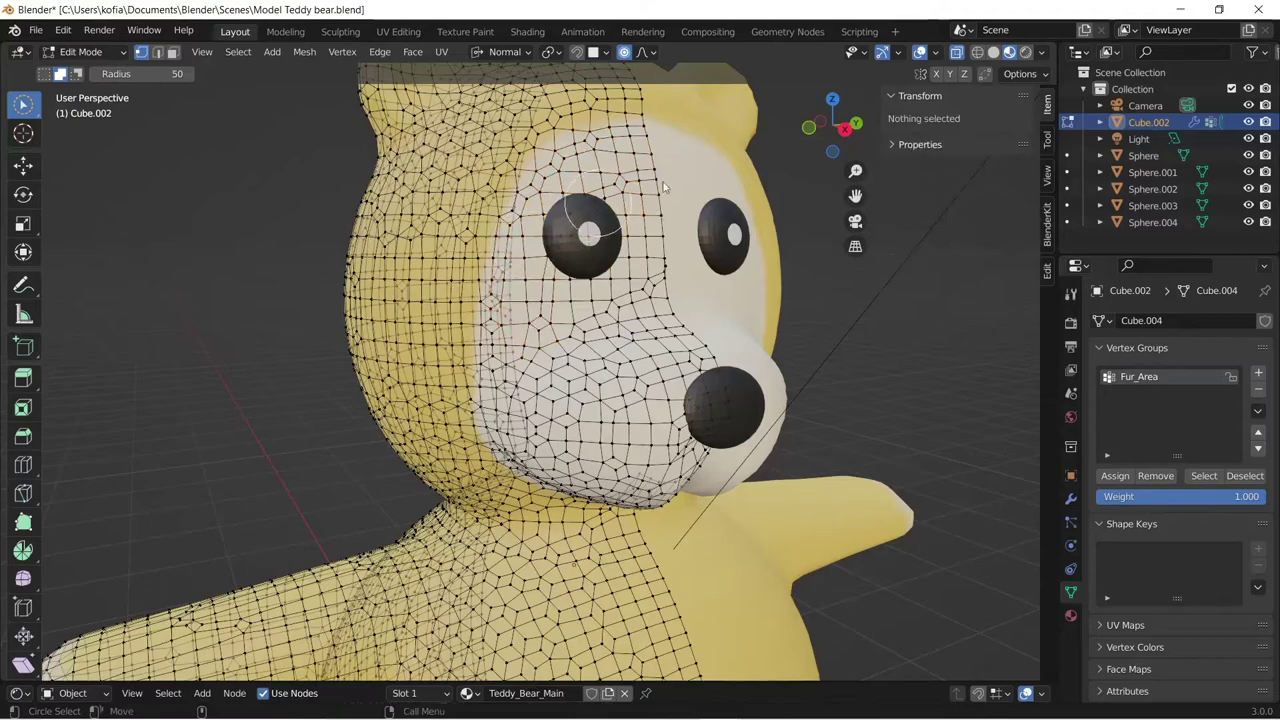
- Turn off X-ray and circle-select the cream vertices around the left eye, cheek and snout
{"action": "left_click", "coordinate": [955, 53]}
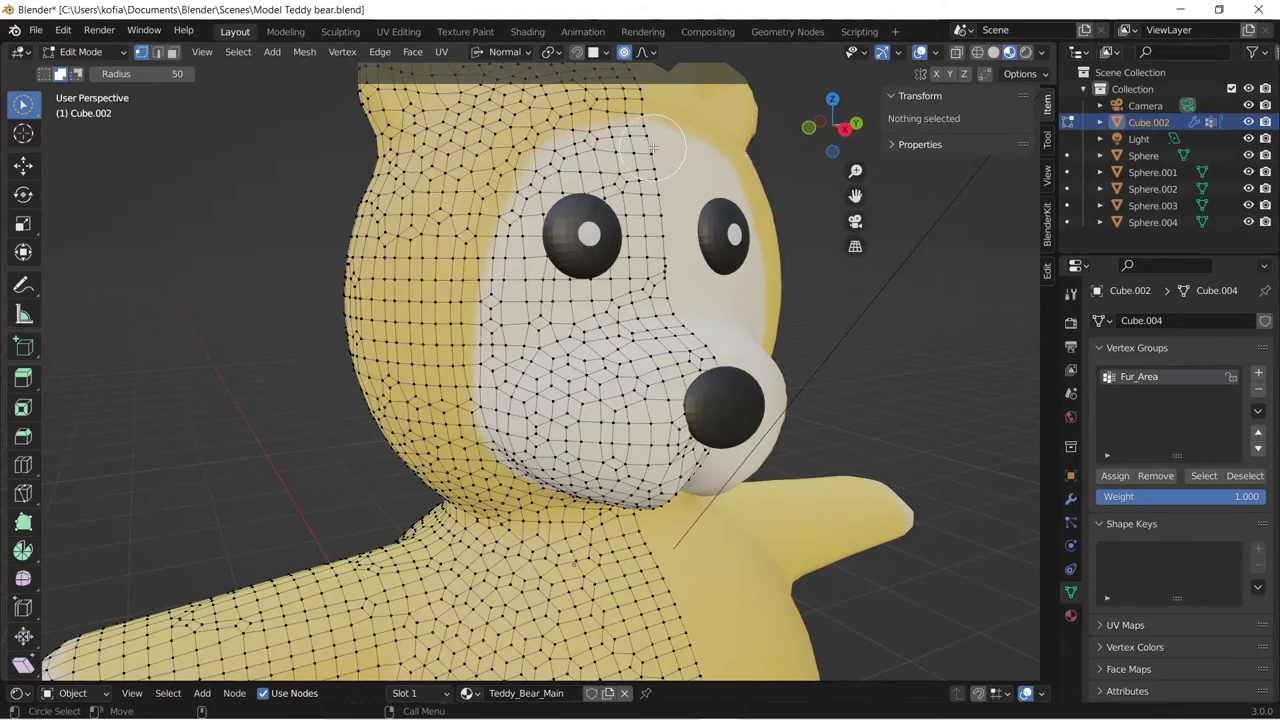
{"action": "mouse_move", "coordinate": [648, 160]}
{"action": "left_mouse_down"}
{"action": "mouse_move", "coordinate": [552, 207]}
{"action": "mouse_move", "coordinate": [556, 238]}
{"action": "mouse_move", "coordinate": [580, 258]}
{"action": "mouse_move", "coordinate": [637, 220]}
{"action": "mouse_move", "coordinate": [610, 265]}
{"action": "mouse_move", "coordinate": [695, 400]}
{"action": "mouse_move", "coordinate": [640, 330]}
{"action": "mouse_move", "coordinate": [687, 385]}
{"action": "mouse_move", "coordinate": [695, 440]}
{"action": "left_mouse_up"}
{"action": "middle_click_drag", "start_coordinate": [695, 440], "coordinate": [708, 362]}
{"action": "mouse_move", "coordinate": [708, 362]}
{"action": "left_mouse_down"}
{"action": "mouse_move", "coordinate": [672, 389]}
{"action": "mouse_move", "coordinate": [630, 376]}
{"action": "mouse_move", "coordinate": [610, 335]}
{"action": "mouse_move", "coordinate": [642, 281]}
{"action": "mouse_move", "coordinate": [690, 304]}
{"action": "mouse_move", "coordinate": [674, 344]}
{"action": "mouse_move", "coordinate": [645, 217]}
{"action": "mouse_move", "coordinate": [594, 250]}
{"action": "mouse_move", "coordinate": [562, 164]}
{"action": "mouse_move", "coordinate": [554, 311]}
{"action": "mouse_move", "coordinate": [570, 352]}
{"action": "mouse_move", "coordinate": [608, 372]}
{"action": "left_mouse_up"}
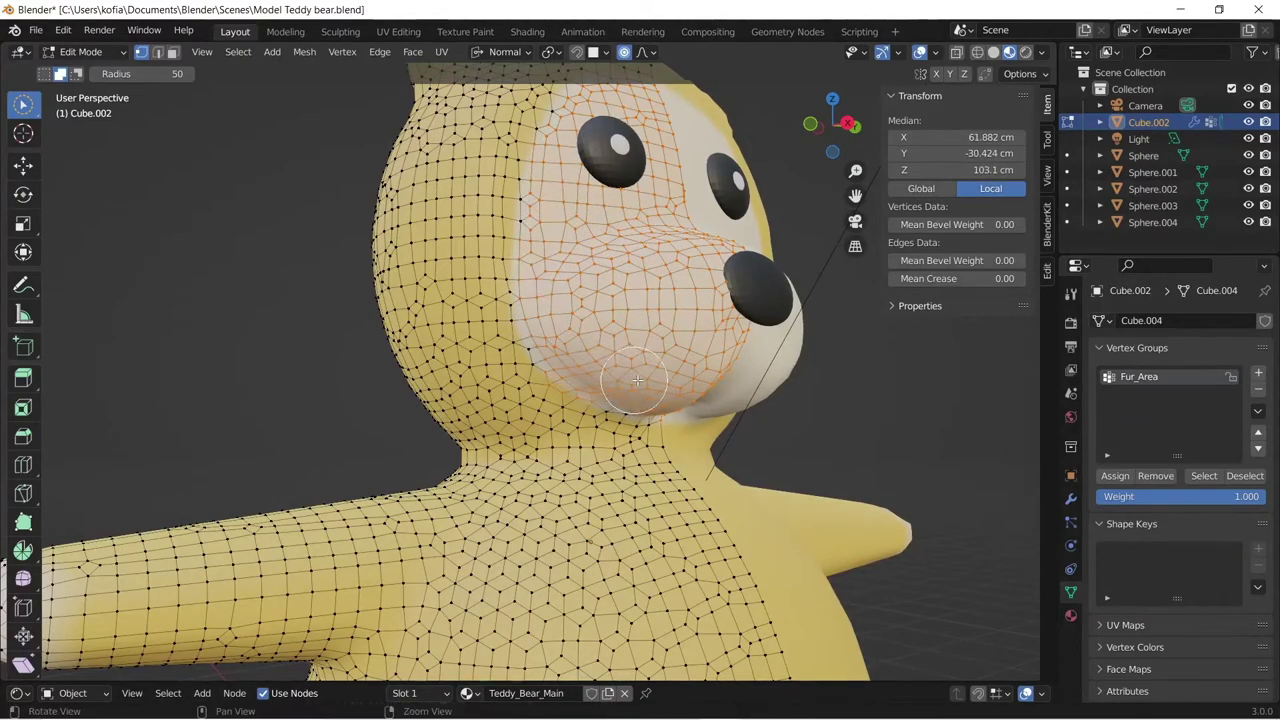
{"action": "middle_click_drag", "start_coordinate": [608, 372], "coordinate": [625, 340]}
{"action": "mouse_move", "coordinate": [625, 340]}
{"action": "left_mouse_down"}
{"action": "mouse_move", "coordinate": [640, 300]}
{"action": "mouse_move", "coordinate": [677, 306]}
{"action": "mouse_move", "coordinate": [663, 286]}
{"action": "left_mouse_up"}
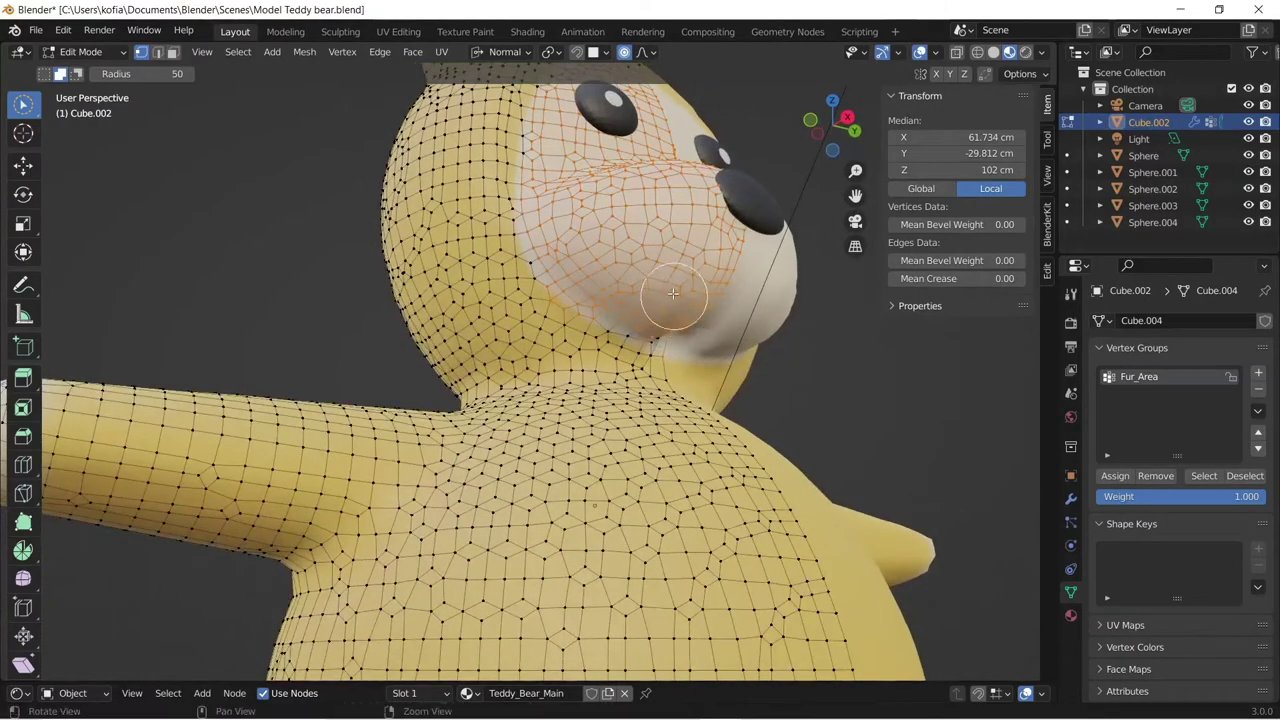
{"action": "middle_click_drag", "start_coordinate": [663, 286], "coordinate": [597, 274]}
{"action": "mouse_move", "coordinate": [597, 274]}
{"action": "left_mouse_down"}
{"action": "mouse_move", "coordinate": [480, 286]}
{"action": "mouse_move", "coordinate": [494, 280]}
{"action": "mouse_move", "coordinate": [457, 271]}
{"action": "left_mouse_up"}
{"action": "middle_click_drag", "start_coordinate": [457, 271], "coordinate": [487, 285]}
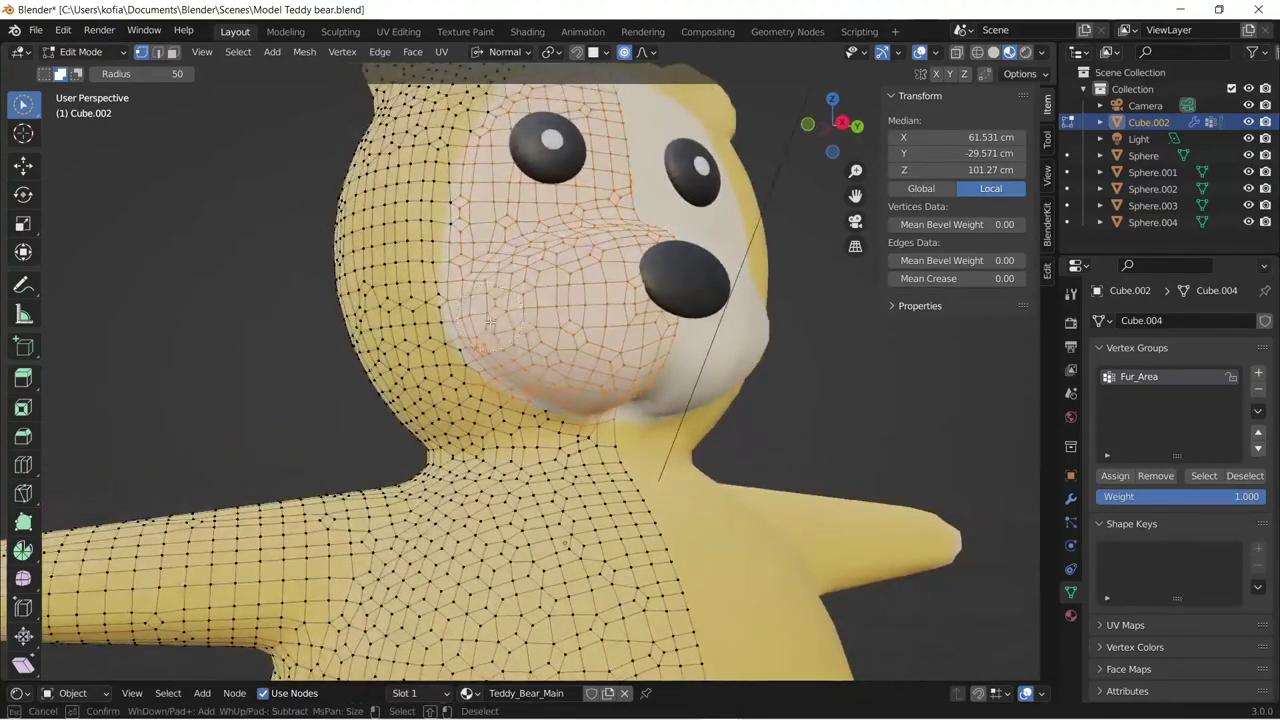
{"action": "mouse_move", "coordinate": [487, 285]}
{"action": "left_mouse_down"}
{"action": "mouse_move", "coordinate": [490, 338]}
{"action": "mouse_move", "coordinate": [488, 300]}
{"action": "left_mouse_up"}
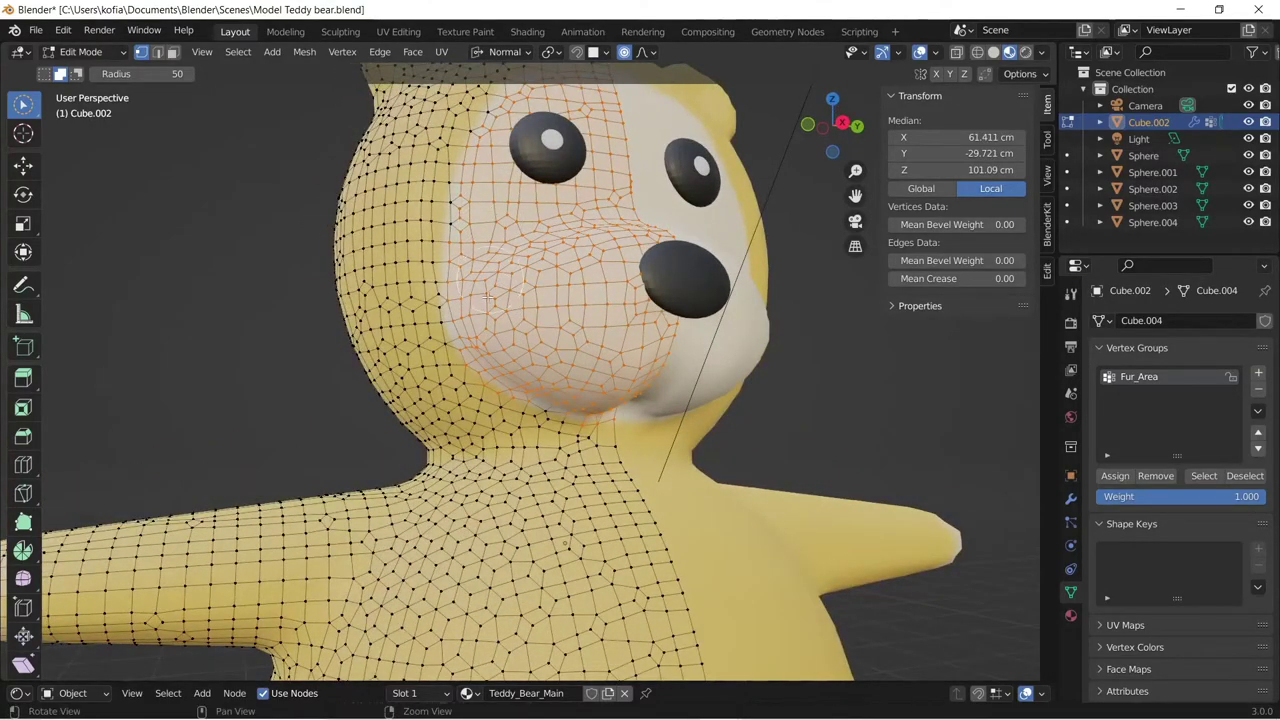
{"action": "left_click_drag", "start_coordinate": [855, 195], "coordinate": [857, 320]}
{"action": "mouse_move", "coordinate": [416, 415]}
{"action": "left_mouse_down"}
{"action": "mouse_move", "coordinate": [442, 400]}
{"action": "mouse_move", "coordinate": [458, 300]}
{"action": "mouse_move", "coordinate": [490, 312]}
{"action": "left_mouse_up"}
- Orbit around the bear and undo three times back to the earlier face selection
{"action": "scroll", "coordinate": [545, 340], "scroll_direction": "down", "scroll_amount": 2}
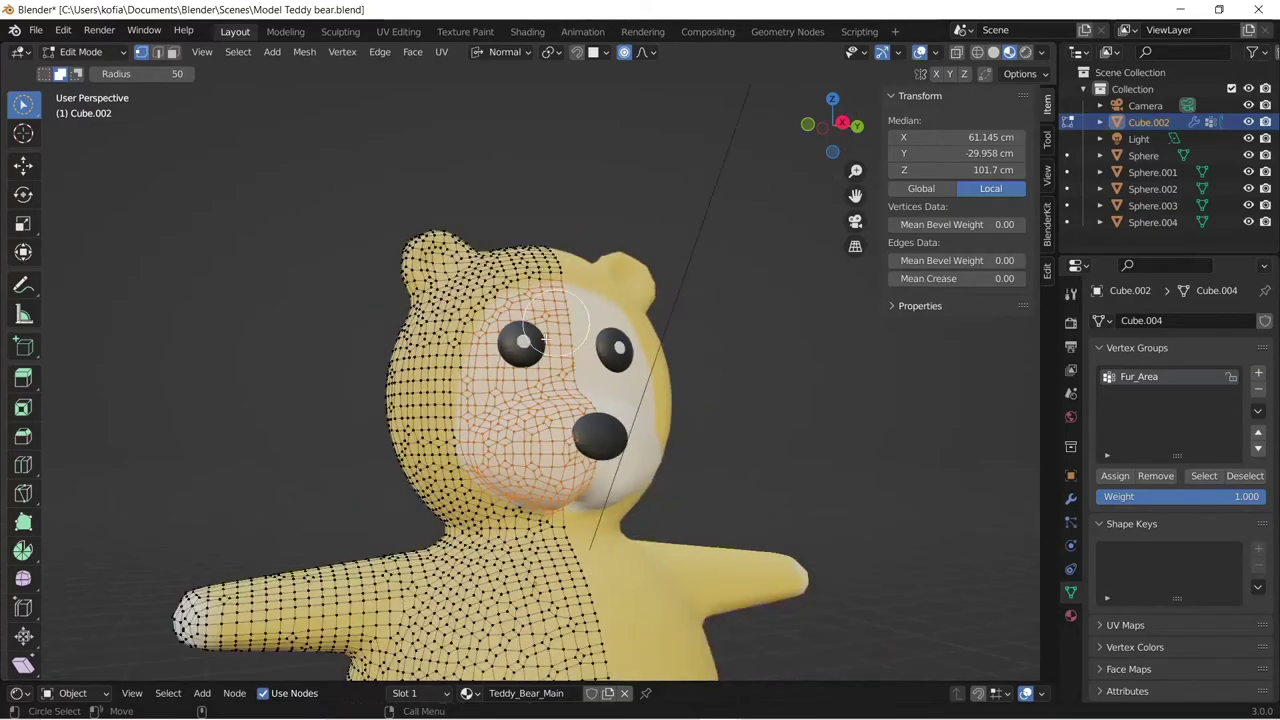
{"action": "middle_click_drag", "start_coordinate": [545, 340], "coordinate": [751, 394]}
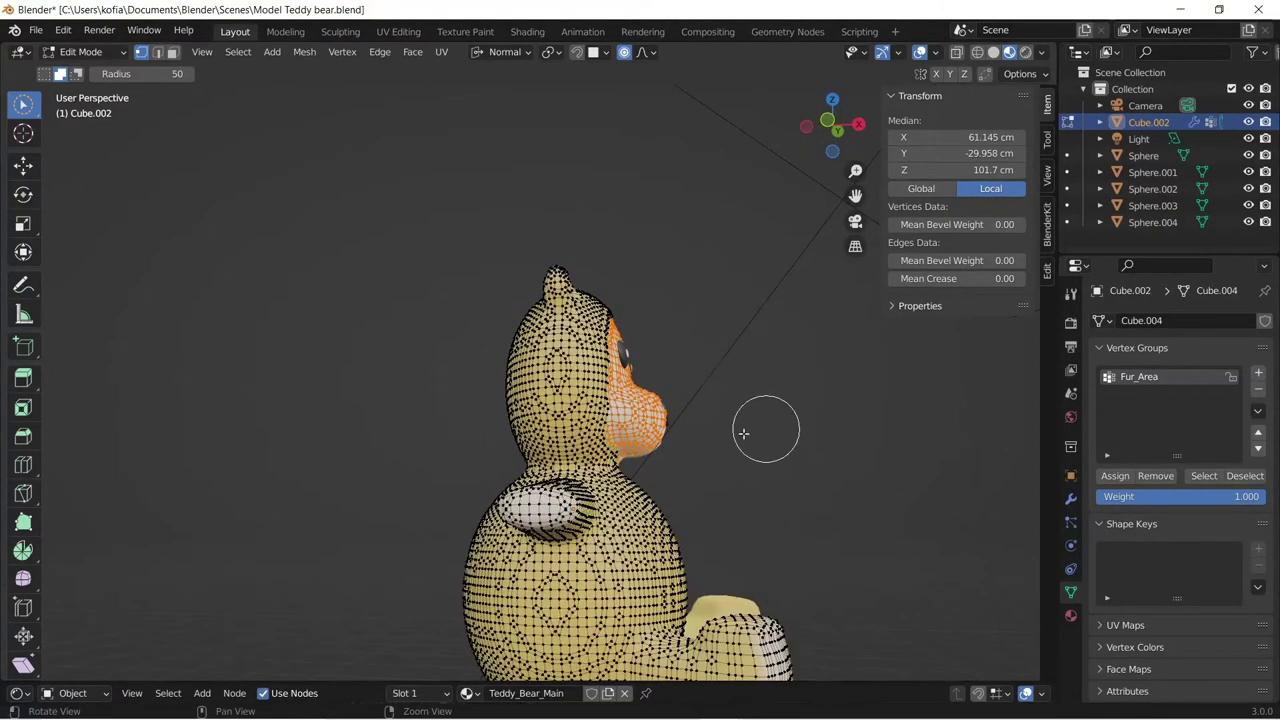
{"action": "middle_click_drag", "start_coordinate": [743, 429], "coordinate": [294, 463]}
{"action": "middle_click_drag", "start_coordinate": [337, 380], "coordinate": [451, 420]}
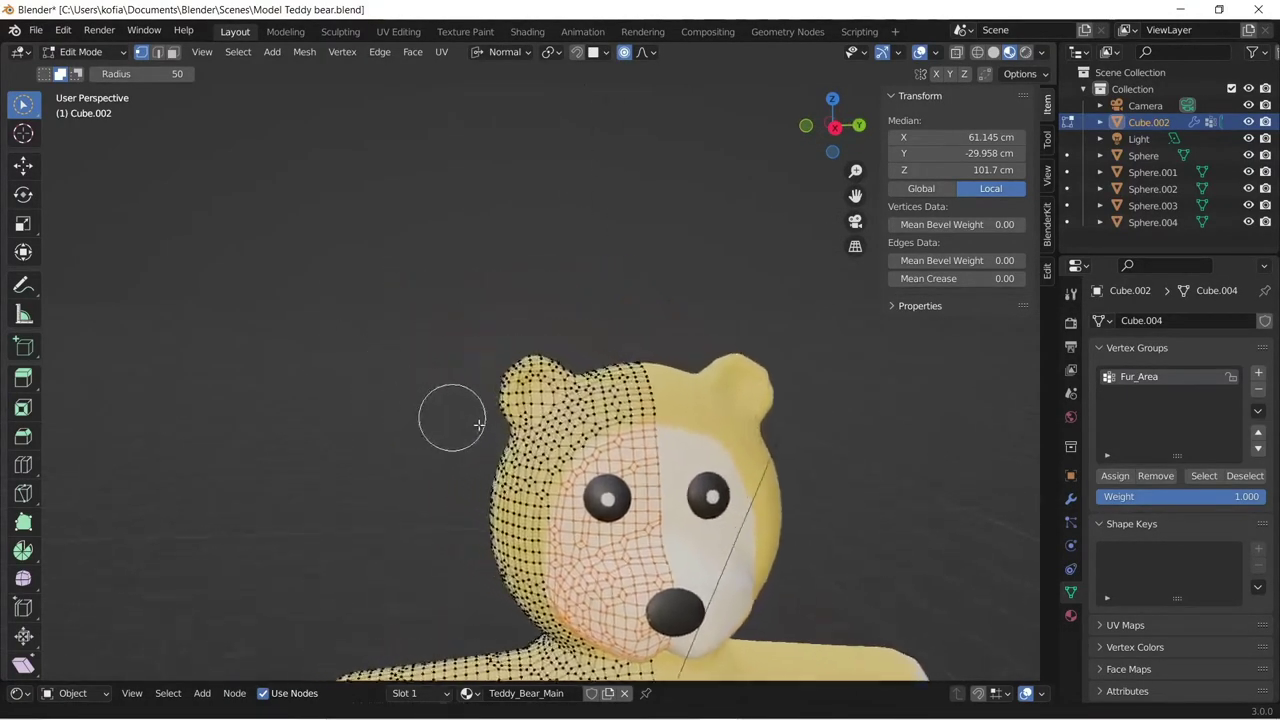
{"action": "scroll", "coordinate": [480, 426], "scroll_direction": "up", "scroll_amount": 5}
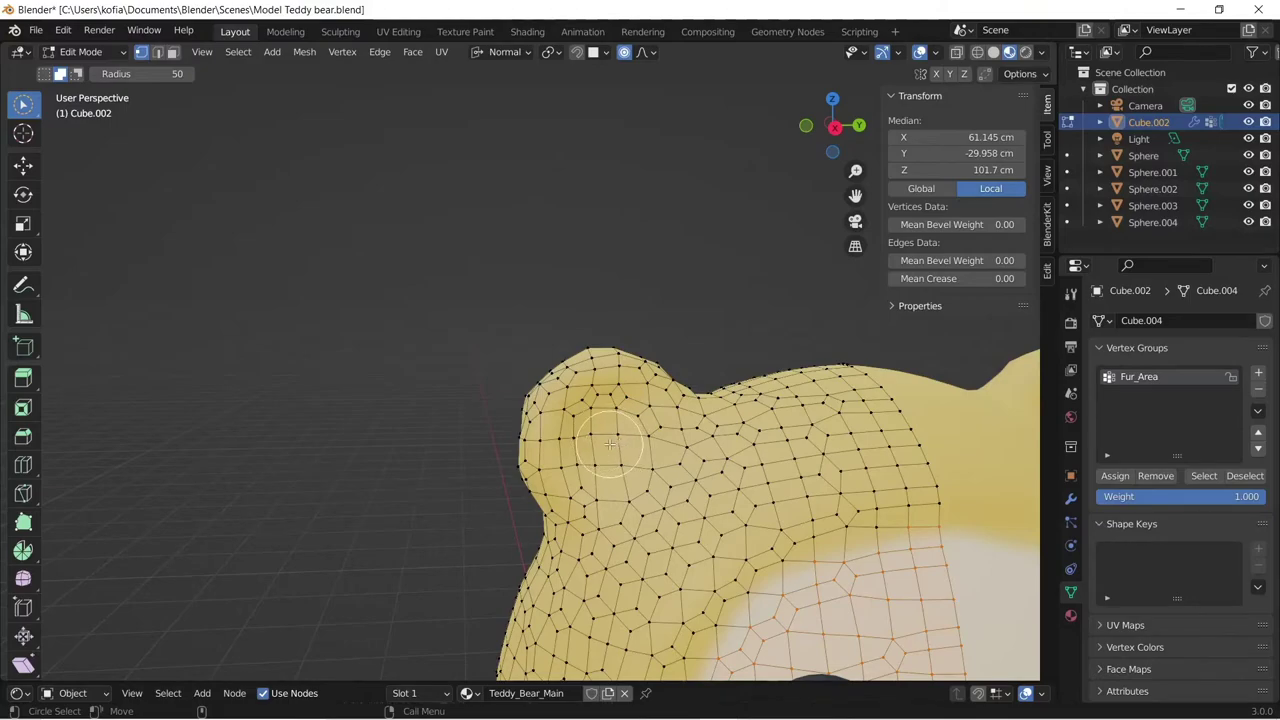
{"action": "key", "text": "ctrl+z"}
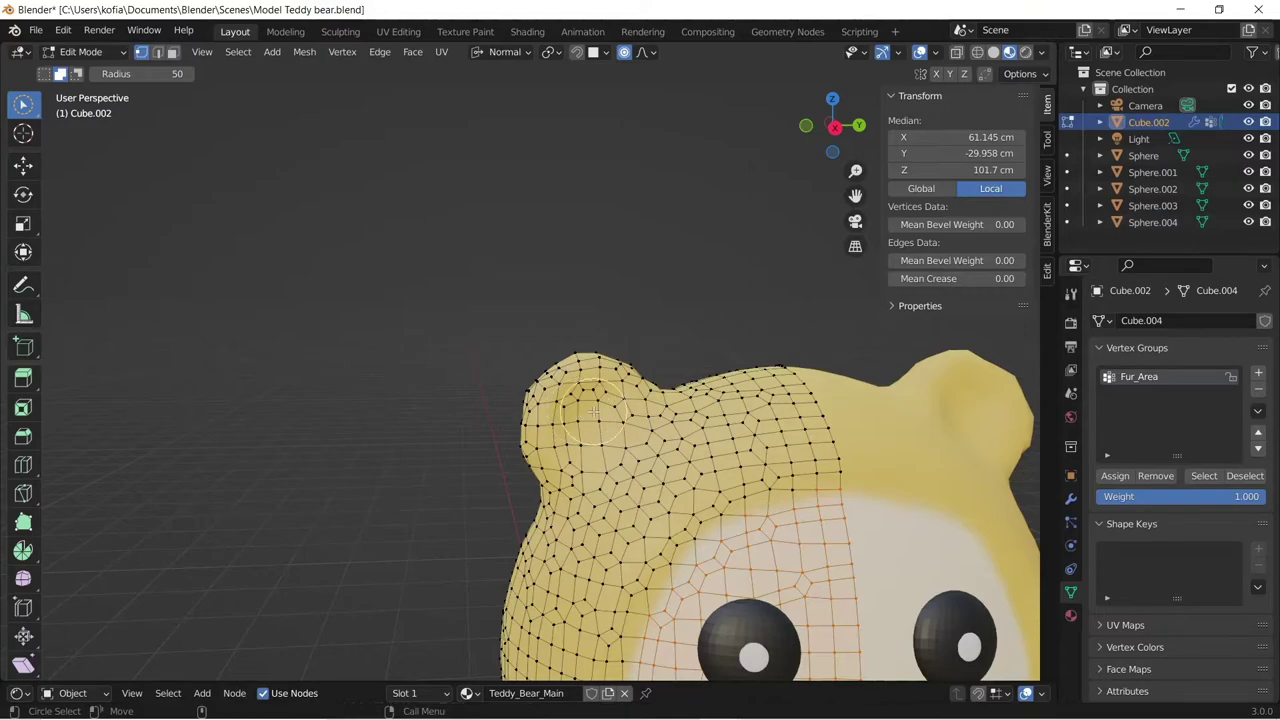
{"action": "key", "text": "ctrl+z"}
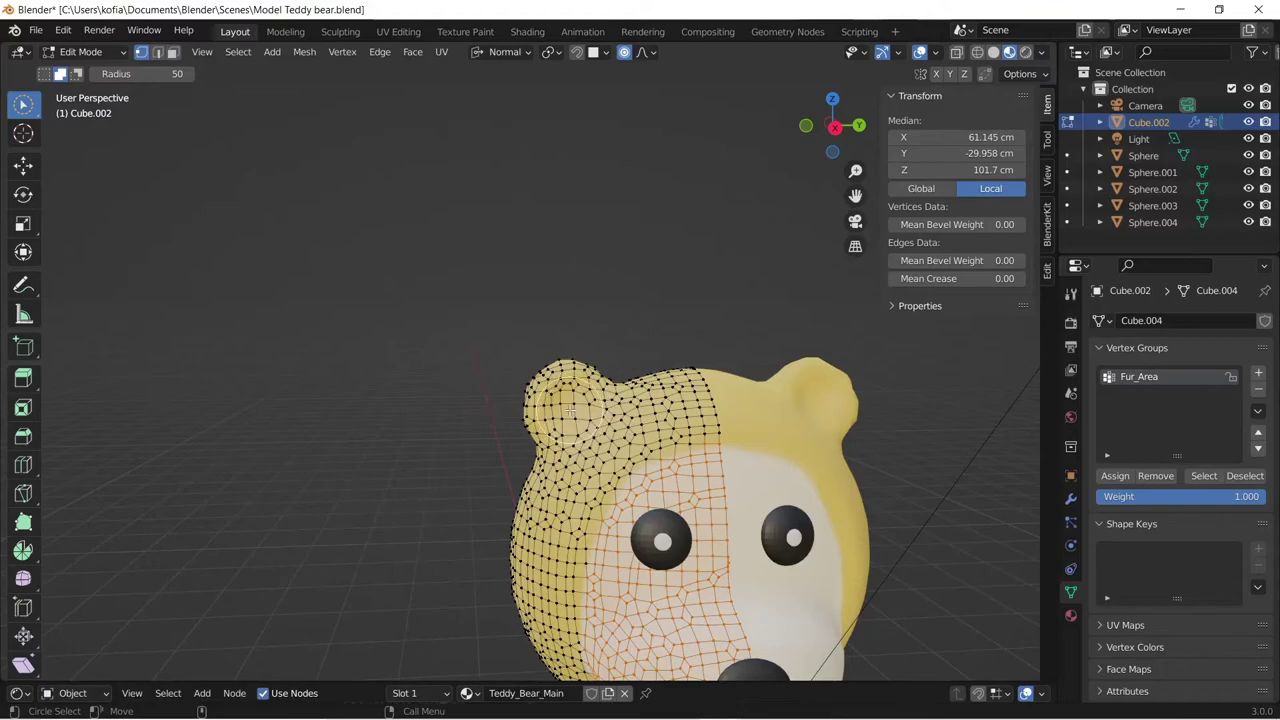
{"action": "key", "text": "ctrl+z"}
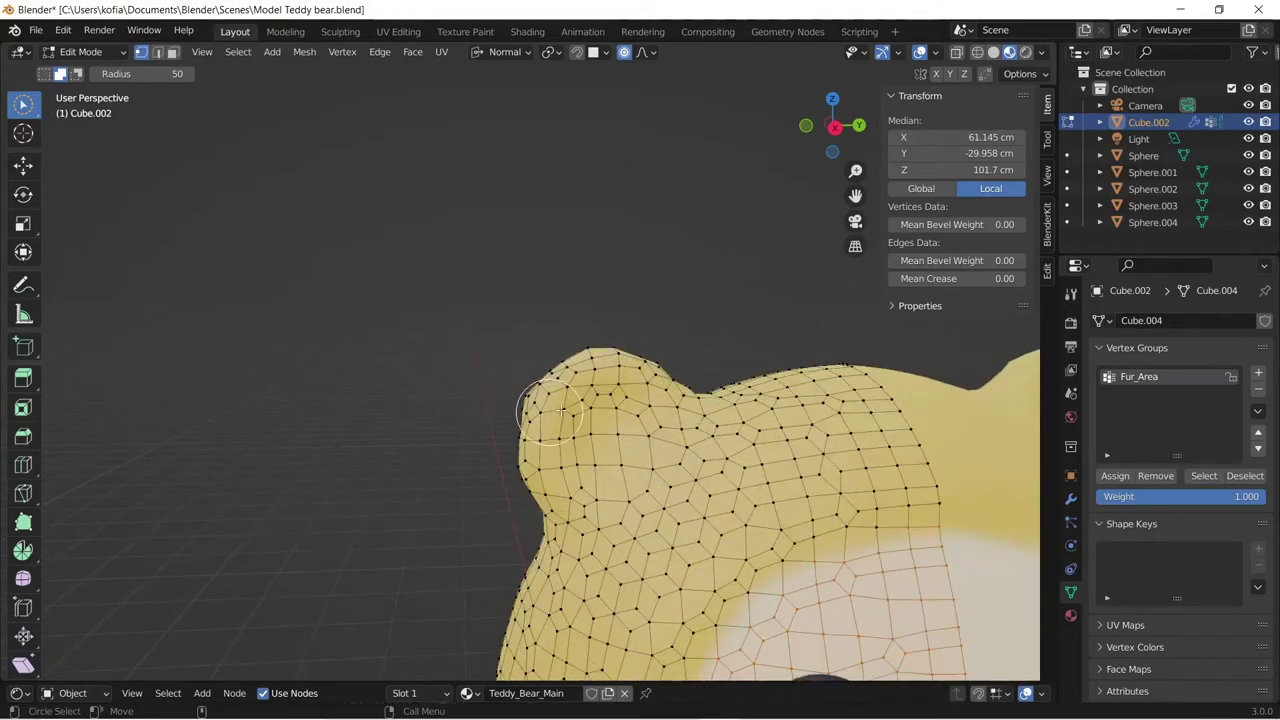
- Circle-select the vertices inside the bear's left ear
{"action": "left_click_drag", "start_coordinate": [652, 453], "coordinate": [598, 457]}
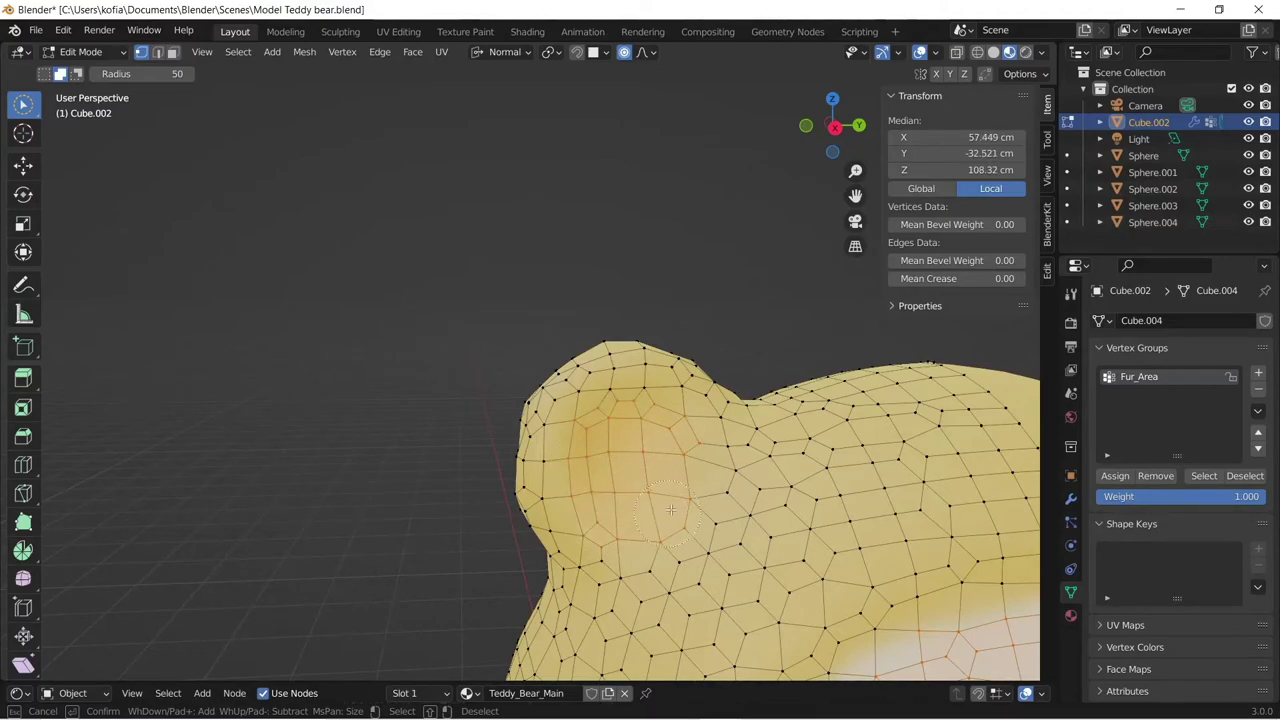
{"action": "scroll", "coordinate": [681, 467], "scroll_direction": "down", "scroll_amount": 8}
{"action": "middle_click_drag", "start_coordinate": [514, 449], "coordinate": [543, 429]}
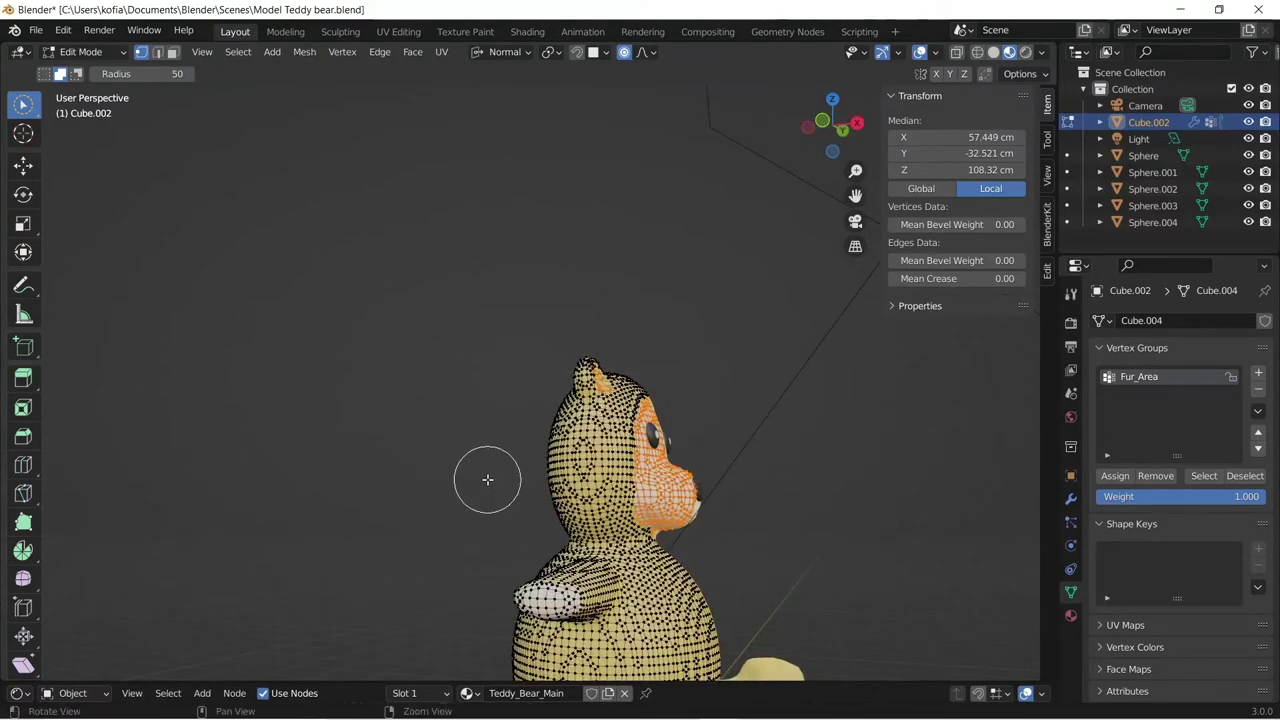
{"action": "mouse_move", "coordinate": [489, 480]}
{"action": "middle_mouse_down"}
{"action": "mouse_move", "coordinate": [480, 364]}
{"action": "mouse_move", "coordinate": [503, 411]}
{"action": "mouse_move", "coordinate": [428, 268]}
{"action": "mouse_move", "coordinate": [371, 383]}
{"action": "mouse_move", "coordinate": [297, 237]}
{"action": "mouse_move", "coordinate": [306, 266]}
{"action": "mouse_move", "coordinate": [466, 287]}
{"action": "mouse_move", "coordinate": [500, 305]}
{"action": "middle_mouse_up"}
{"action": "scroll", "coordinate": [480, 364], "scroll_direction": "up", "scroll_amount": 2}
{"action": "scroll", "coordinate": [340, 270], "scroll_direction": "up", "scroll_amount": 3}
- Begin circle-selecting the pale oval pad at the tip of the arm
{"action": "mouse_move", "coordinate": [500, 305]}
{"action": "left_mouse_down"}
{"action": "mouse_move", "coordinate": [522, 356]}
{"action": "mouse_move", "coordinate": [624, 326]}
{"action": "mouse_move", "coordinate": [540, 336]}
{"action": "mouse_move", "coordinate": [607, 316]}
{"action": "mouse_move", "coordinate": [677, 316]}
{"action": "mouse_move", "coordinate": [736, 360]}
{"action": "left_mouse_up"}
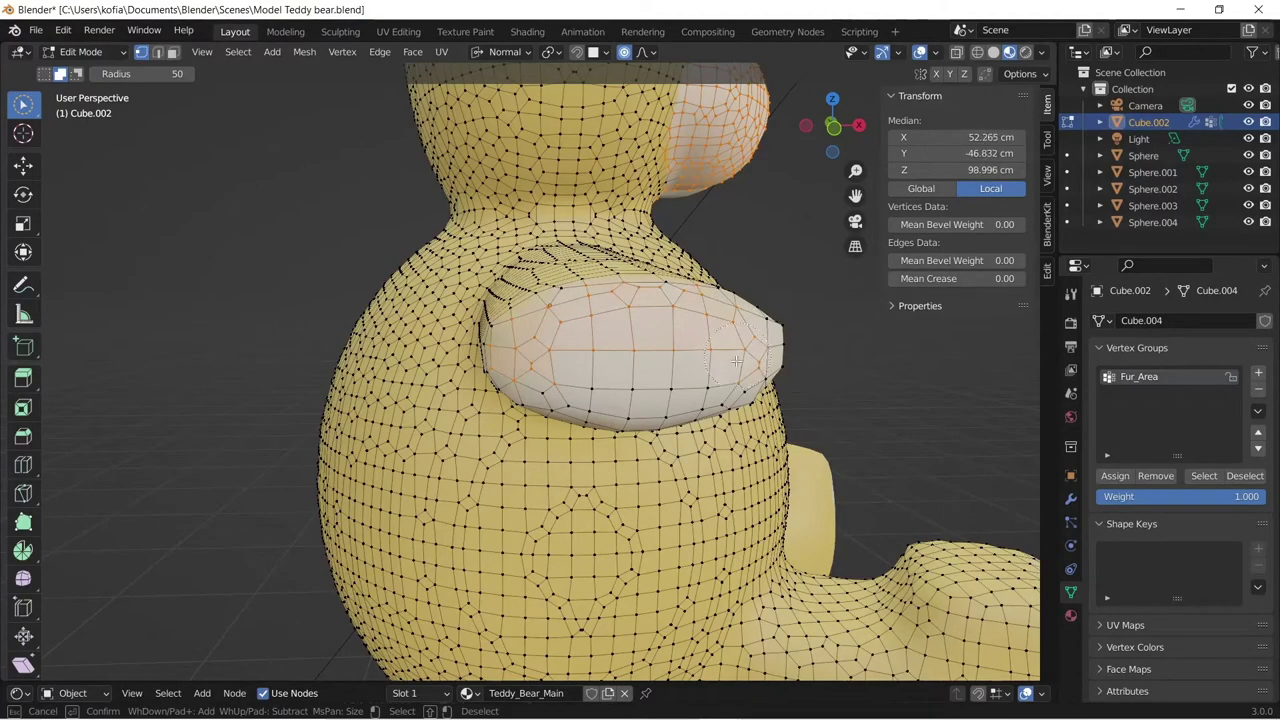
{"action": "left_click_drag", "start_coordinate": [542, 370], "coordinate": [566, 390]}
{"action": "middle_click_drag", "start_coordinate": [626, 397], "coordinate": [560, 290]}
{"action": "mouse_move", "coordinate": [560, 290]}
{"action": "left_mouse_down"}
{"action": "mouse_move", "coordinate": [545, 220]}
{"action": "mouse_move", "coordinate": [493, 208]}
{"action": "mouse_move", "coordinate": [502, 236]}
{"action": "mouse_move", "coordinate": [650, 172]}
{"action": "left_mouse_up"}
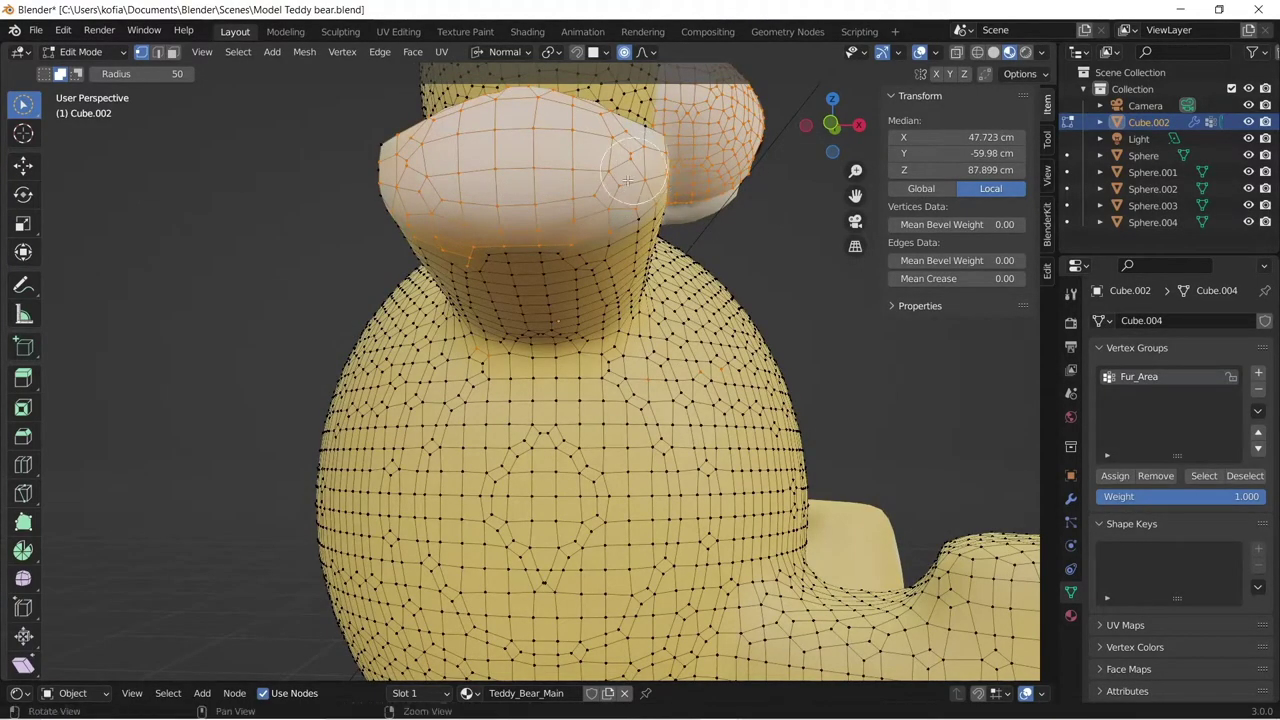
{"action": "mouse_move", "coordinate": [650, 172]}
{"action": "middle_mouse_down"}
{"action": "mouse_move", "coordinate": [440, 235]}
{"action": "mouse_move", "coordinate": [415, 260]}
{"action": "middle_mouse_up"}
{"action": "left_click_drag", "start_coordinate": [454, 580], "coordinate": [472, 595]}
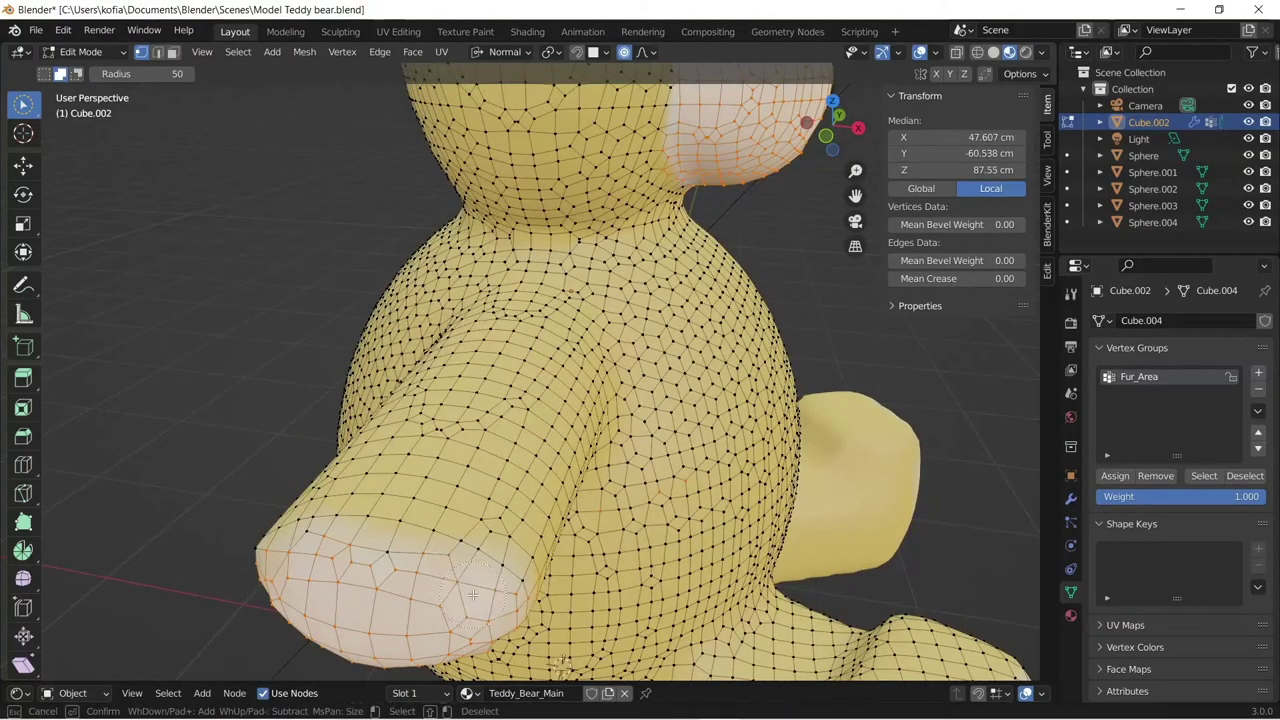
- Add the arm pad's rim and edge vertices, then end the selection painting
{"action": "middle_click_drag", "start_coordinate": [308, 562], "coordinate": [337, 551]}
{"action": "mouse_move", "coordinate": [437, 486]}
{"action": "middle_mouse_down"}
{"action": "mouse_move", "coordinate": [483, 467]}
{"action": "mouse_move", "coordinate": [560, 470]}
{"action": "middle_mouse_up"}
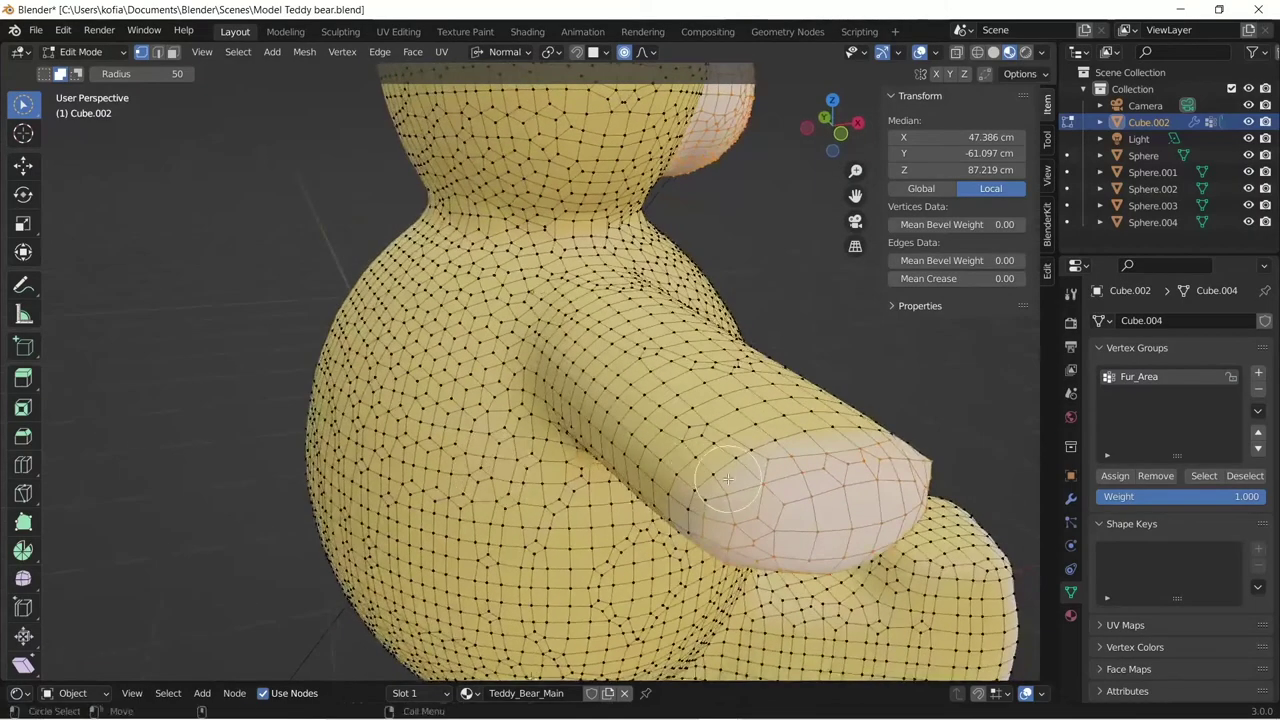
{"action": "mouse_move", "coordinate": [730, 476]}
{"action": "left_mouse_down"}
{"action": "mouse_move", "coordinate": [742, 489]}
{"action": "mouse_move", "coordinate": [730, 487]}
{"action": "mouse_move", "coordinate": [730, 518]}
{"action": "left_mouse_up"}
{"action": "middle_click_drag", "start_coordinate": [730, 518], "coordinate": [536, 367]}
{"action": "left_click_drag", "start_coordinate": [485, 337], "coordinate": [584, 380]}
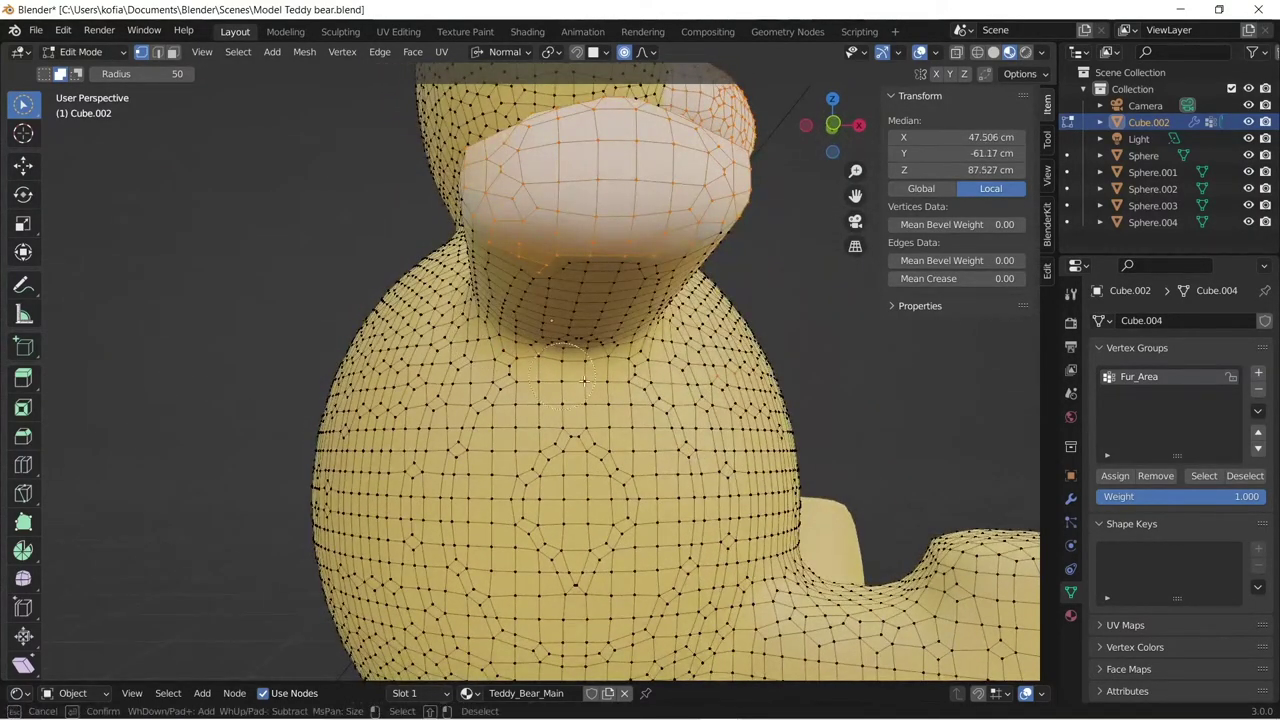
{"action": "mouse_move", "coordinate": [503, 314]}
{"action": "left_mouse_down"}
{"action": "mouse_move", "coordinate": [510, 283]}
{"action": "mouse_move", "coordinate": [524, 290]}
{"action": "mouse_move", "coordinate": [488, 280]}
{"action": "left_mouse_up"}
{"action": "middle_click_drag", "start_coordinate": [486, 286], "coordinate": [518, 310]}
{"action": "key", "text": "c"}
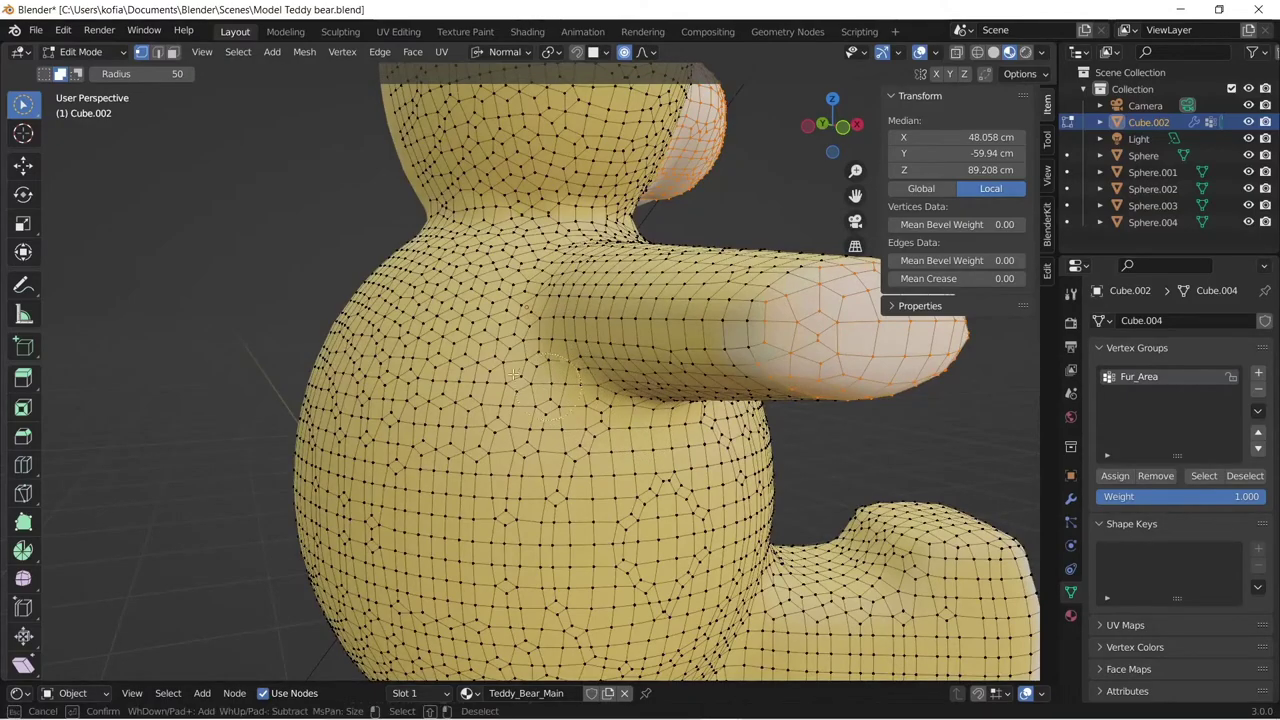
{"action": "key", "text": "Escape"}
{"action": "middle_click_drag", "start_coordinate": [600, 240], "coordinate": [380, 414]}
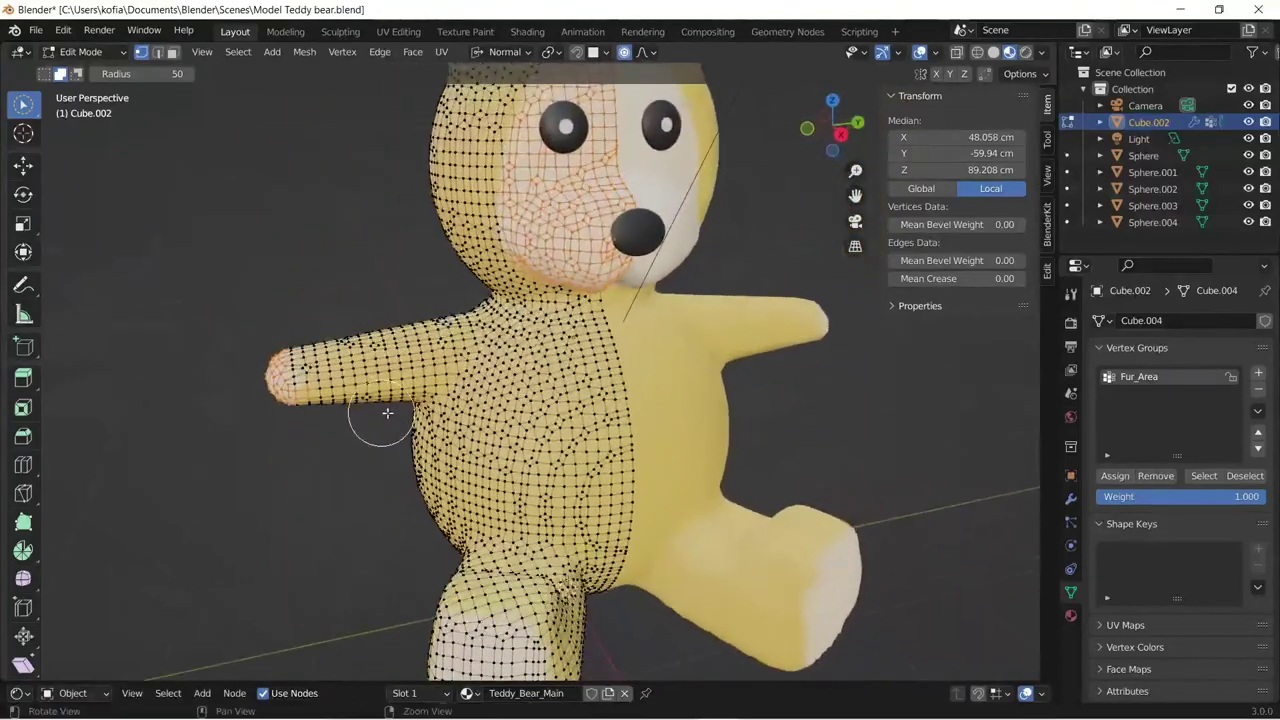
- Circle-select the pale sole of the bear's foot, viewed from below
{"action": "middle_click_drag", "start_coordinate": [447, 215], "coordinate": [445, 318]}
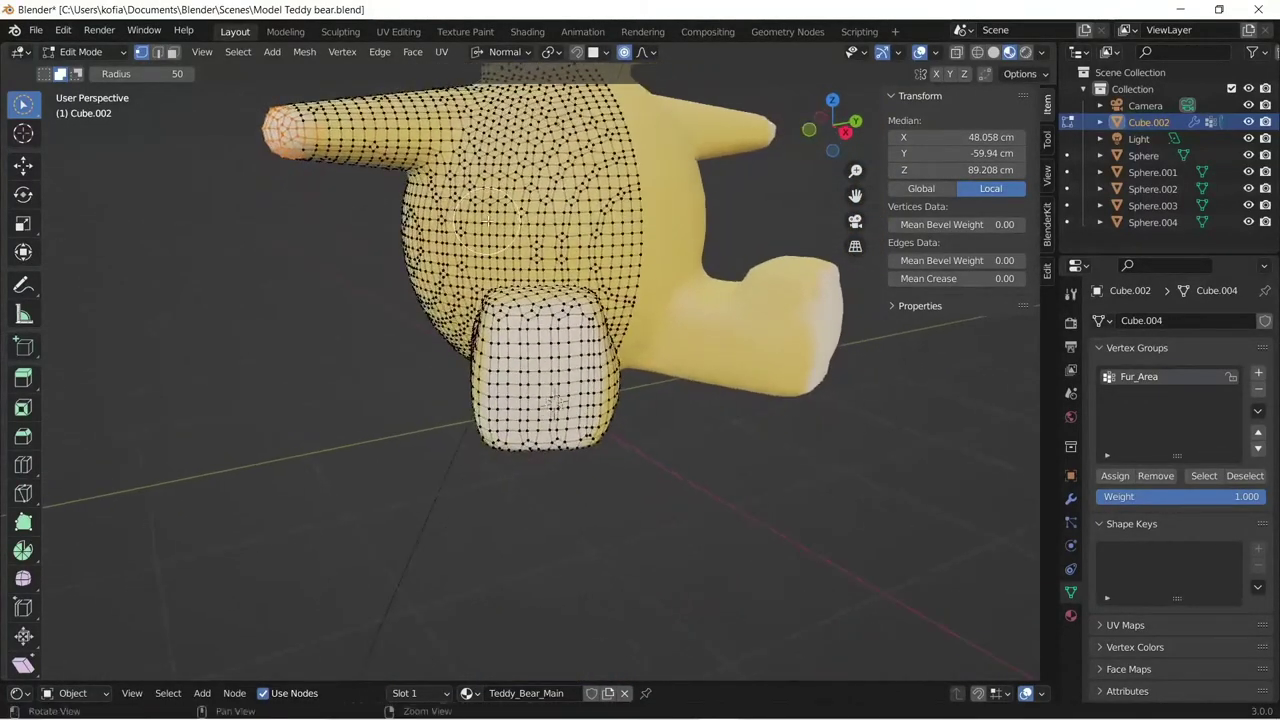
{"action": "scroll", "coordinate": [445, 318], "scroll_direction": "up", "scroll_amount": 2}
{"action": "mouse_move", "coordinate": [510, 305]}
{"action": "left_mouse_down"}
{"action": "mouse_move", "coordinate": [516, 399]}
{"action": "mouse_move", "coordinate": [565, 345]}
{"action": "mouse_move", "coordinate": [583, 297]}
{"action": "mouse_move", "coordinate": [504, 295]}
{"action": "mouse_move", "coordinate": [488, 281]}
{"action": "mouse_move", "coordinate": [480, 471]}
{"action": "mouse_move", "coordinate": [609, 460]}
{"action": "left_mouse_up"}
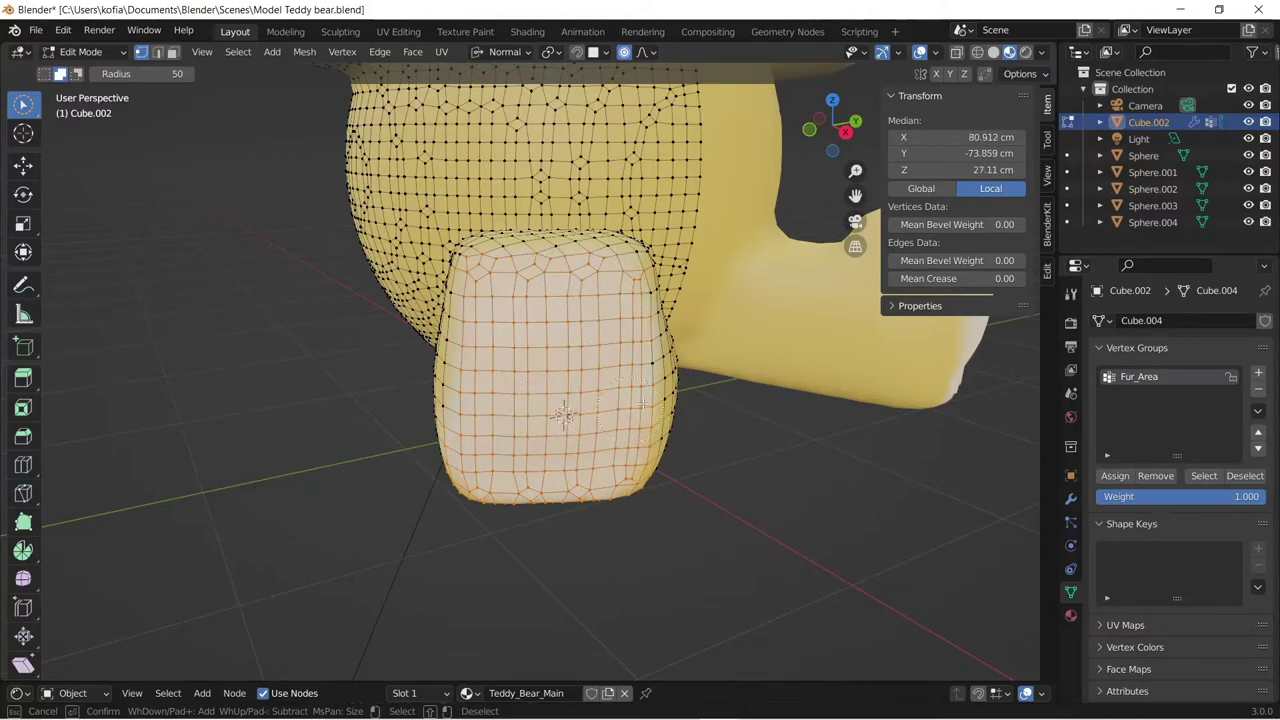
{"action": "mouse_move", "coordinate": [643, 403]}
{"action": "left_mouse_down"}
{"action": "mouse_move", "coordinate": [664, 348]}
{"action": "mouse_move", "coordinate": [634, 313]}
{"action": "left_mouse_up"}
{"action": "mouse_move", "coordinate": [484, 462]}
{"action": "left_mouse_down"}
{"action": "mouse_move", "coordinate": [462, 373]}
{"action": "mouse_move", "coordinate": [476, 284]}
{"action": "left_mouse_up"}
{"action": "left_click_drag", "start_coordinate": [566, 279], "coordinate": [560, 284]}
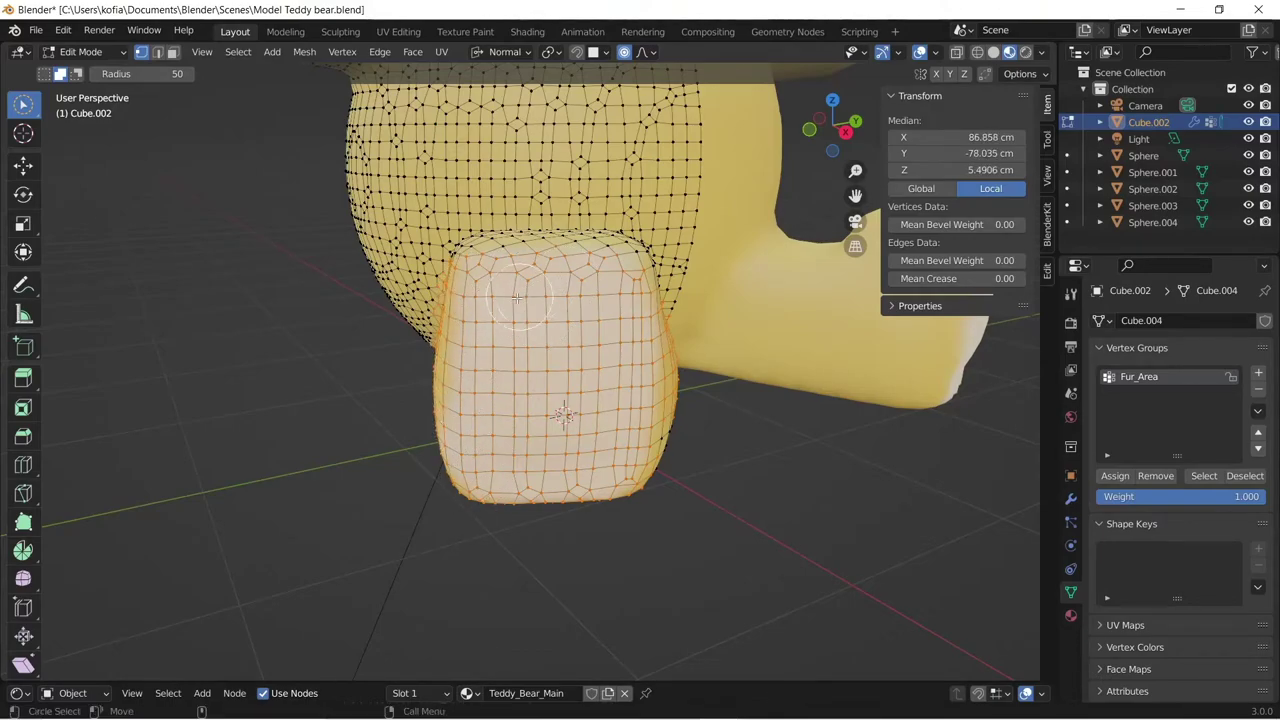
{"action": "mouse_move", "coordinate": [530, 310]}
{"action": "middle_mouse_down"}
{"action": "mouse_move", "coordinate": [440, 305]}
{"action": "mouse_move", "coordinate": [478, 278]}
{"action": "middle_mouse_up"}
- Add the front, top and side vertices of the foot pad along its seam
{"action": "key", "text": "c"}
{"action": "left_click_drag", "start_coordinate": [478, 278], "coordinate": [482, 272]}
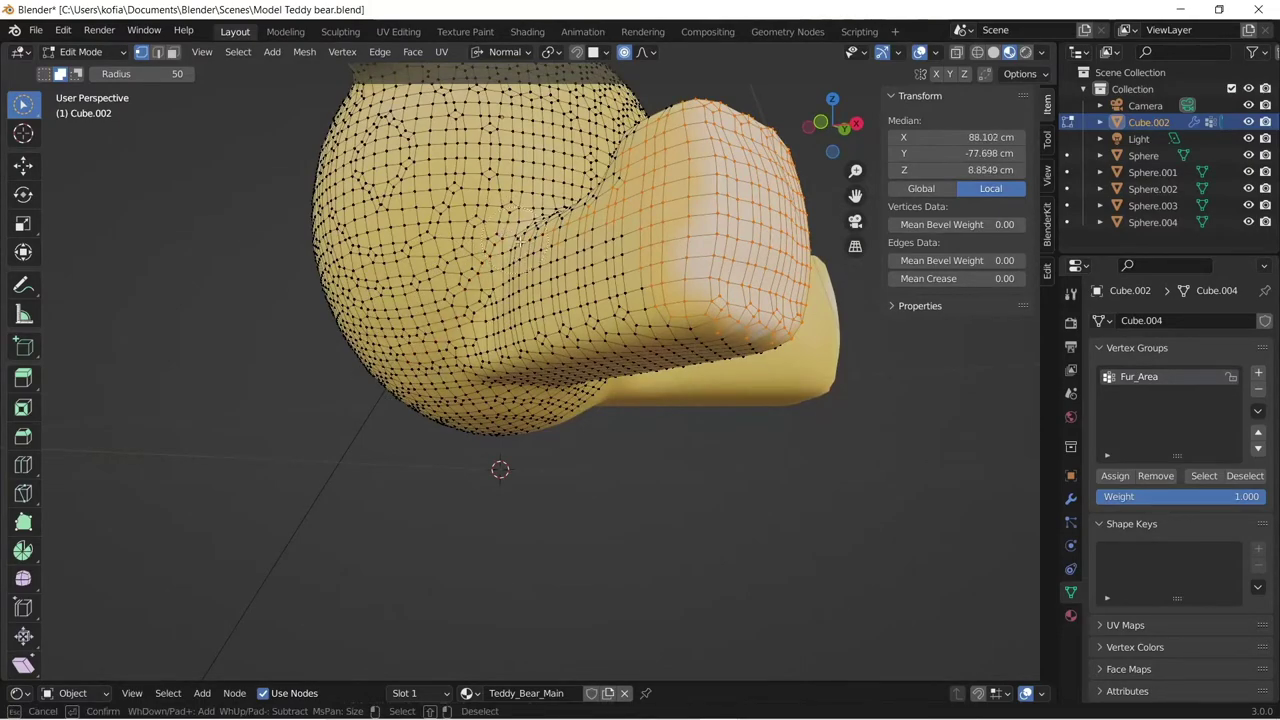
{"action": "left_click_drag", "start_coordinate": [637, 99], "coordinate": [637, 99]}
{"action": "mouse_move", "coordinate": [624, 284]}
{"action": "left_mouse_down"}
{"action": "mouse_move", "coordinate": [630, 342]}
{"action": "mouse_move", "coordinate": [638, 298]}
{"action": "left_mouse_up"}
{"action": "left_click_drag", "start_coordinate": [637, 207], "coordinate": [636, 212]}
{"action": "middle_click_drag", "start_coordinate": [605, 305], "coordinate": [513, 258]}
{"action": "mouse_move", "coordinate": [513, 258]}
{"action": "left_mouse_down"}
{"action": "mouse_move", "coordinate": [495, 255]}
{"action": "mouse_move", "coordinate": [578, 257]}
{"action": "left_mouse_up"}
{"action": "middle_click_drag", "start_coordinate": [578, 257], "coordinate": [514, 277]}
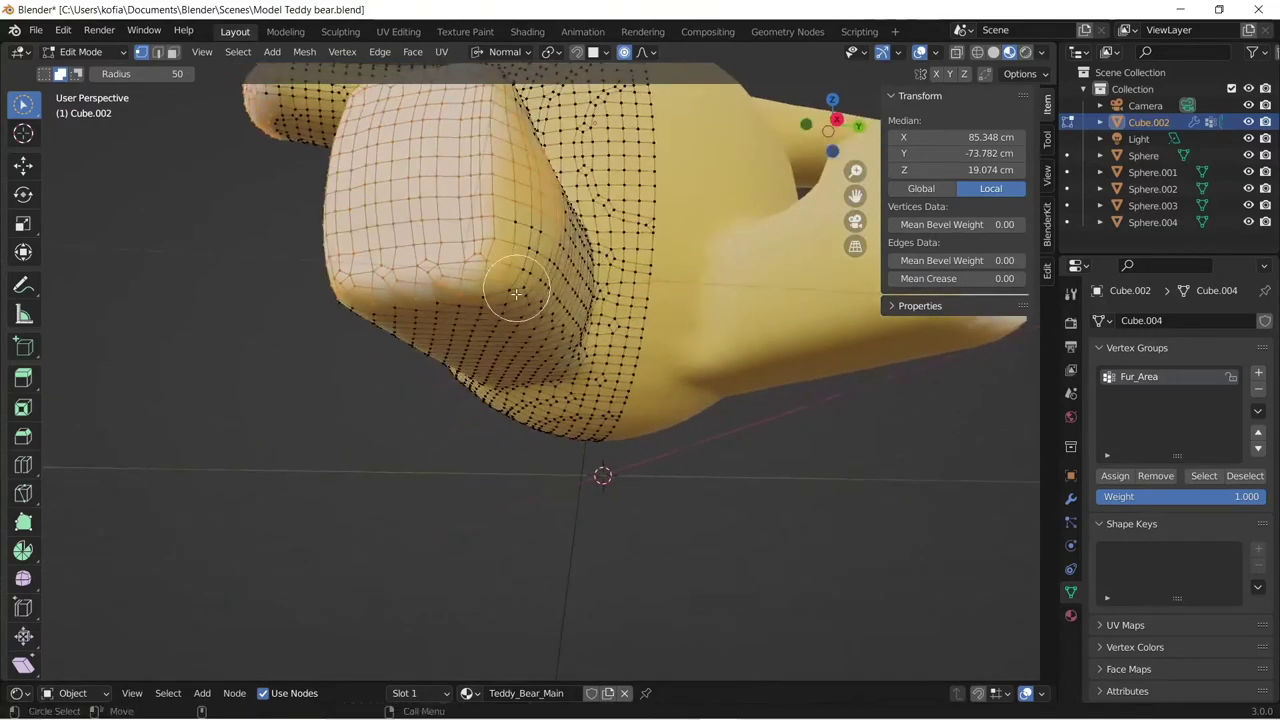
- Select the remaining lower foot pad vertices, then end the selection painting
{"action": "left_click_drag", "start_coordinate": [575, 298], "coordinate": [630, 233]}
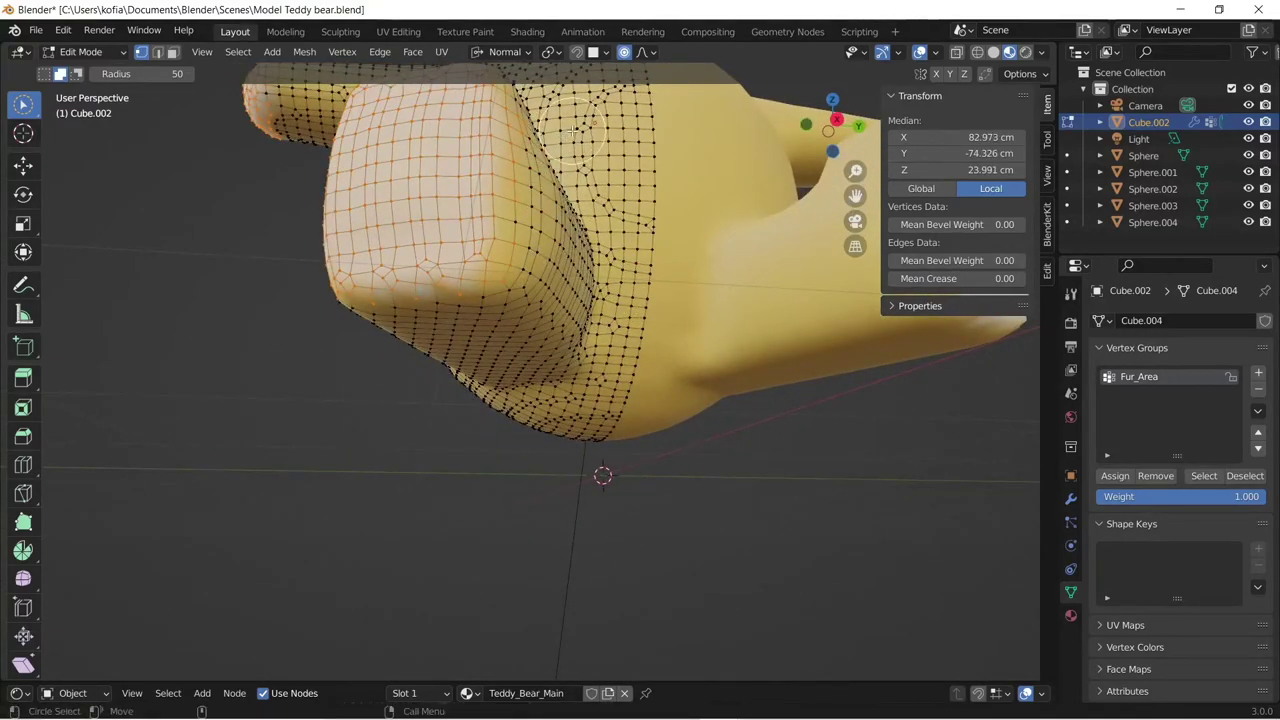
{"action": "middle_click_drag", "start_coordinate": [560, 152], "coordinate": [470, 205]}
{"action": "mouse_move", "coordinate": [460, 208]}
{"action": "left_mouse_down"}
{"action": "mouse_move", "coordinate": [432, 193]}
{"action": "mouse_move", "coordinate": [432, 240]}
{"action": "left_mouse_up"}
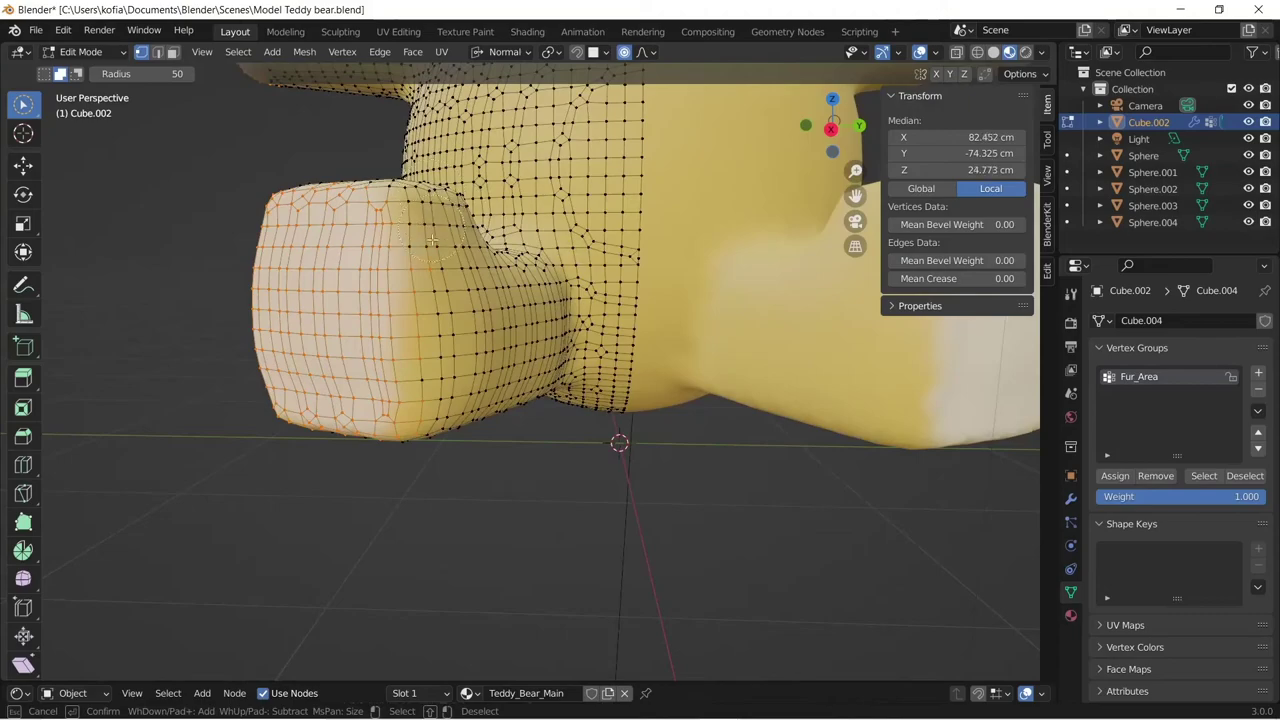
{"action": "left_click_drag", "start_coordinate": [450, 330], "coordinate": [443, 457]}
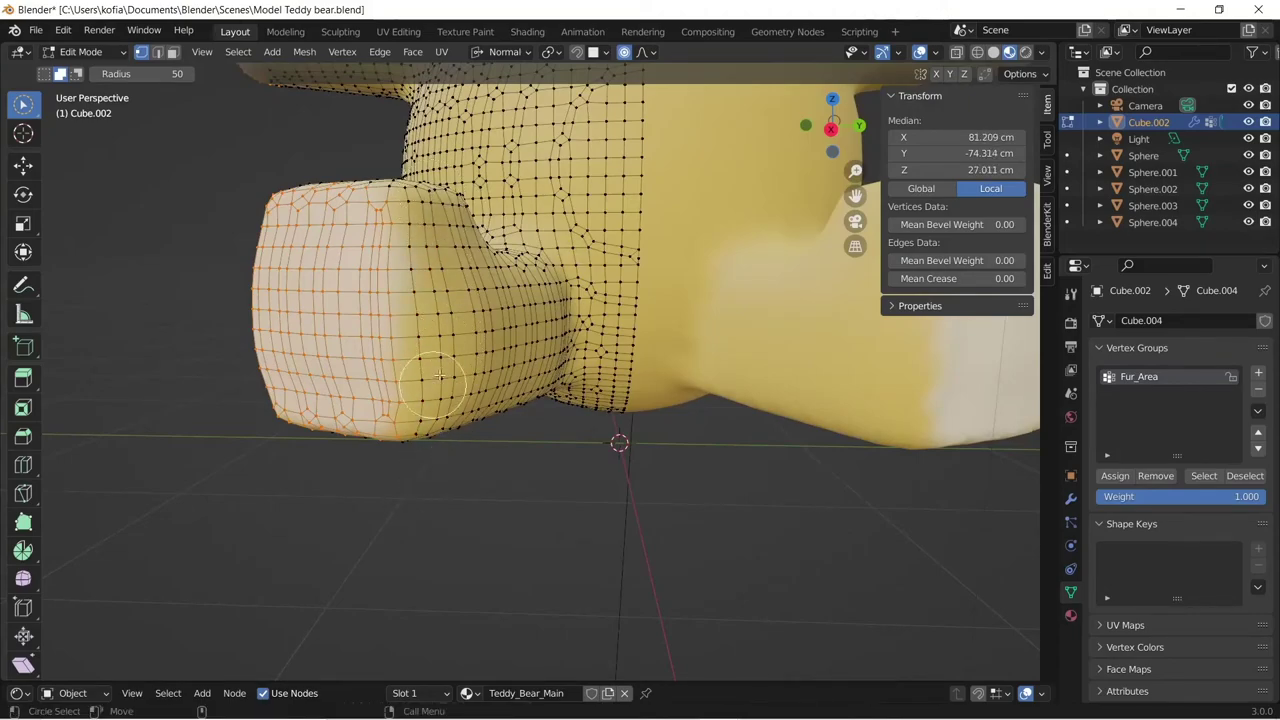
{"action": "mouse_move", "coordinate": [440, 377]}
{"action": "middle_mouse_down"}
{"action": "mouse_move", "coordinate": [496, 388]}
{"action": "mouse_move", "coordinate": [430, 350]}
{"action": "middle_mouse_up"}
{"action": "key", "text": "c"}
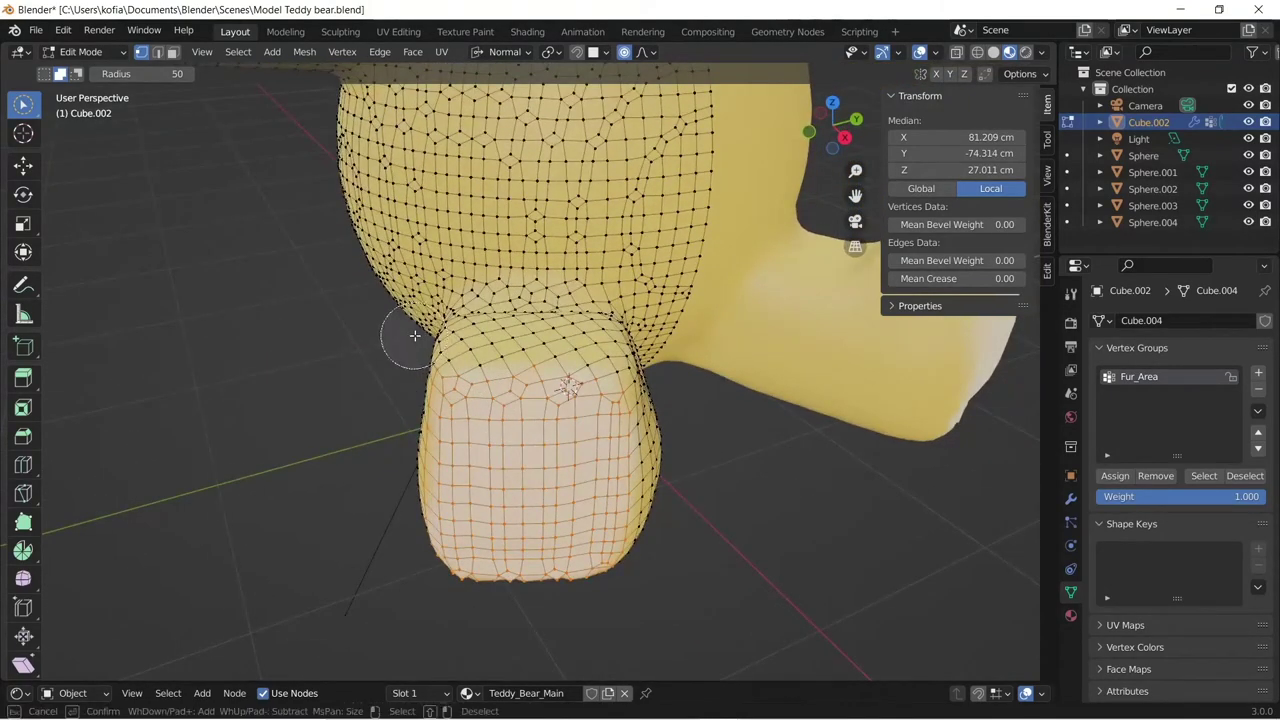
{"action": "right_click", "coordinate": [597, 337]}
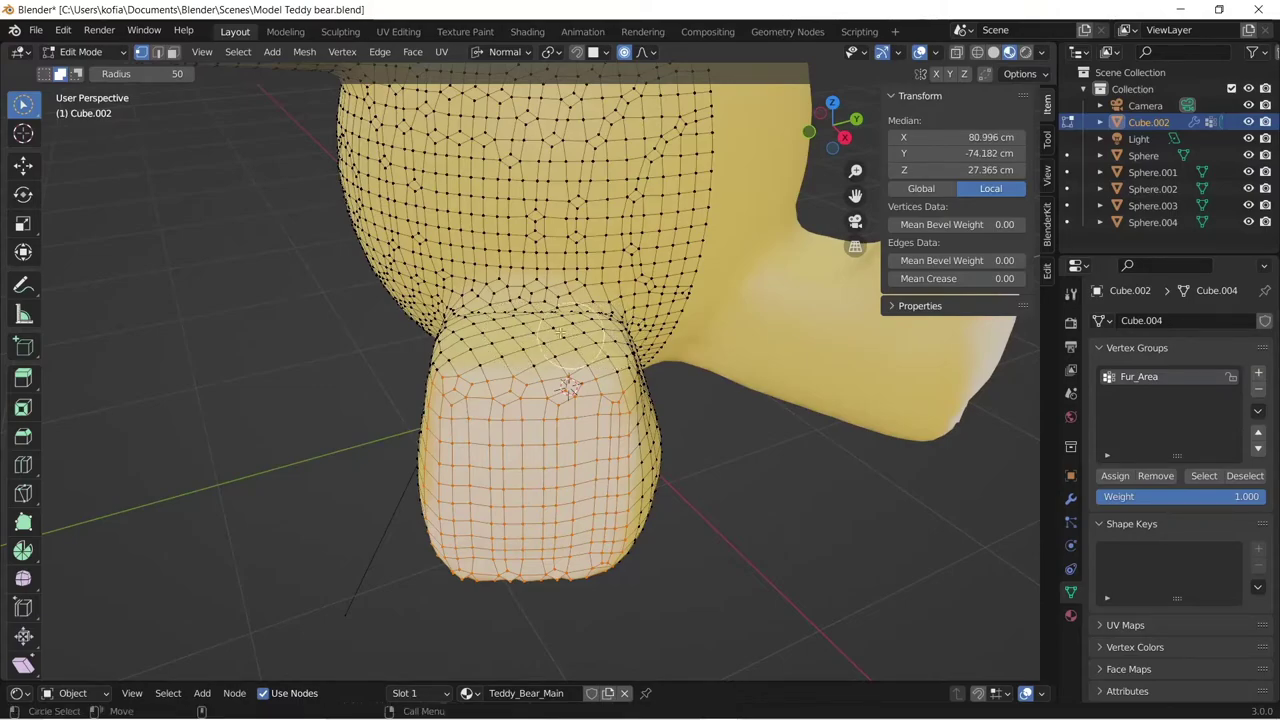
- Orbit around the bear and add a few more vertices to the selection
{"action": "mouse_move", "coordinate": [357, 300]}
{"action": "middle_mouse_down"}
{"action": "mouse_move", "coordinate": [397, 268]}
{"action": "mouse_move", "coordinate": [371, 271]}
{"action": "mouse_move", "coordinate": [349, 320]}
{"action": "mouse_move", "coordinate": [405, 240]}
{"action": "mouse_move", "coordinate": [267, 467]}
{"action": "middle_mouse_up"}
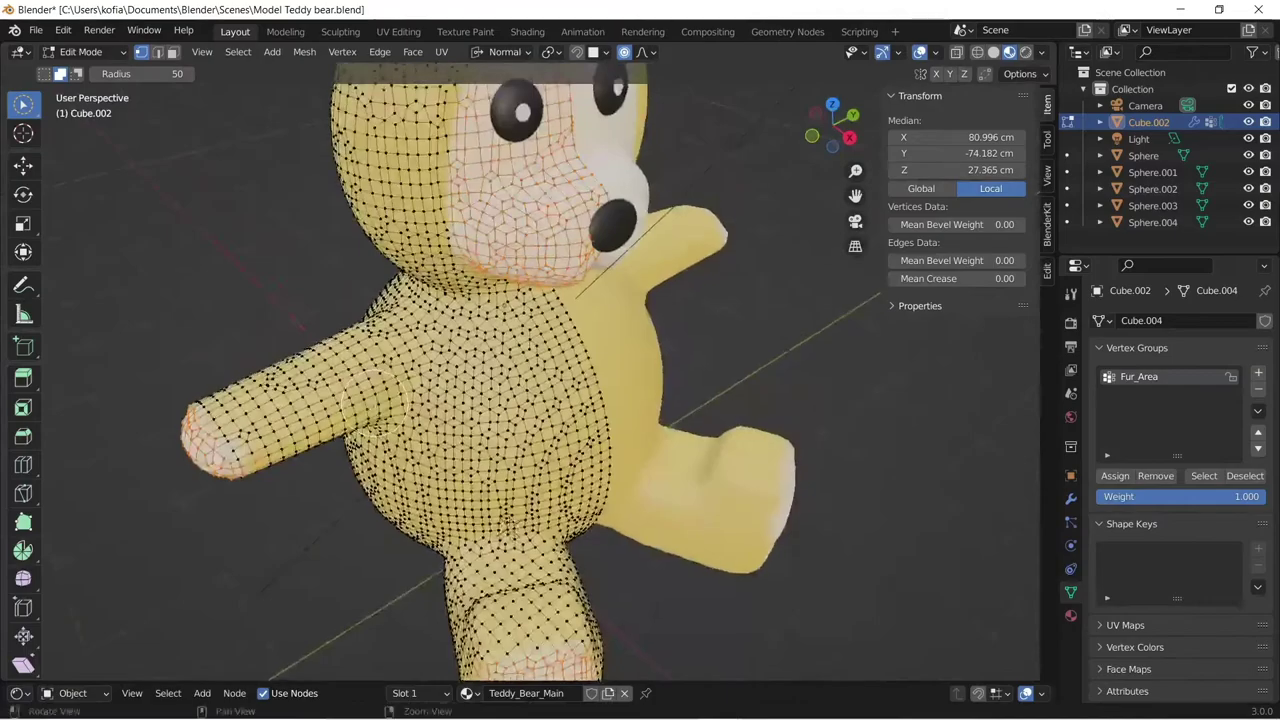
{"action": "left_click_drag", "start_coordinate": [286, 471], "coordinate": [314, 477]}
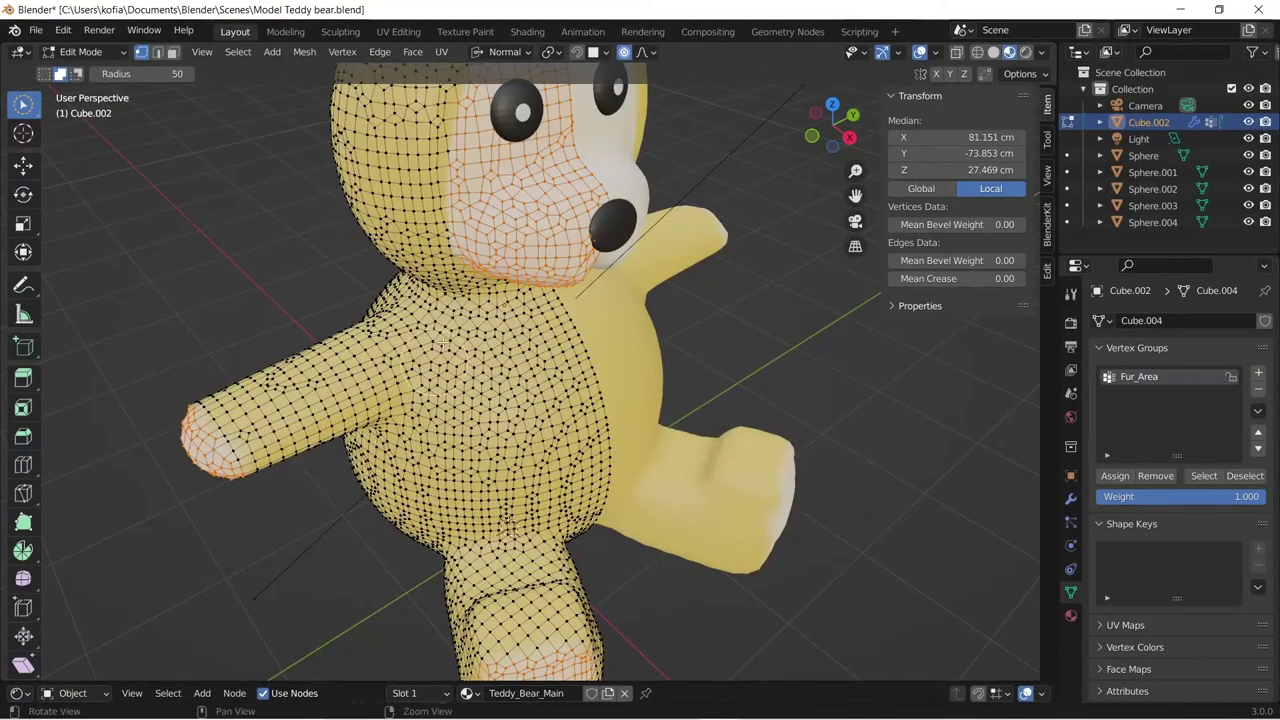
{"action": "middle_click_drag", "start_coordinate": [360, 445], "coordinate": [640, 380]}
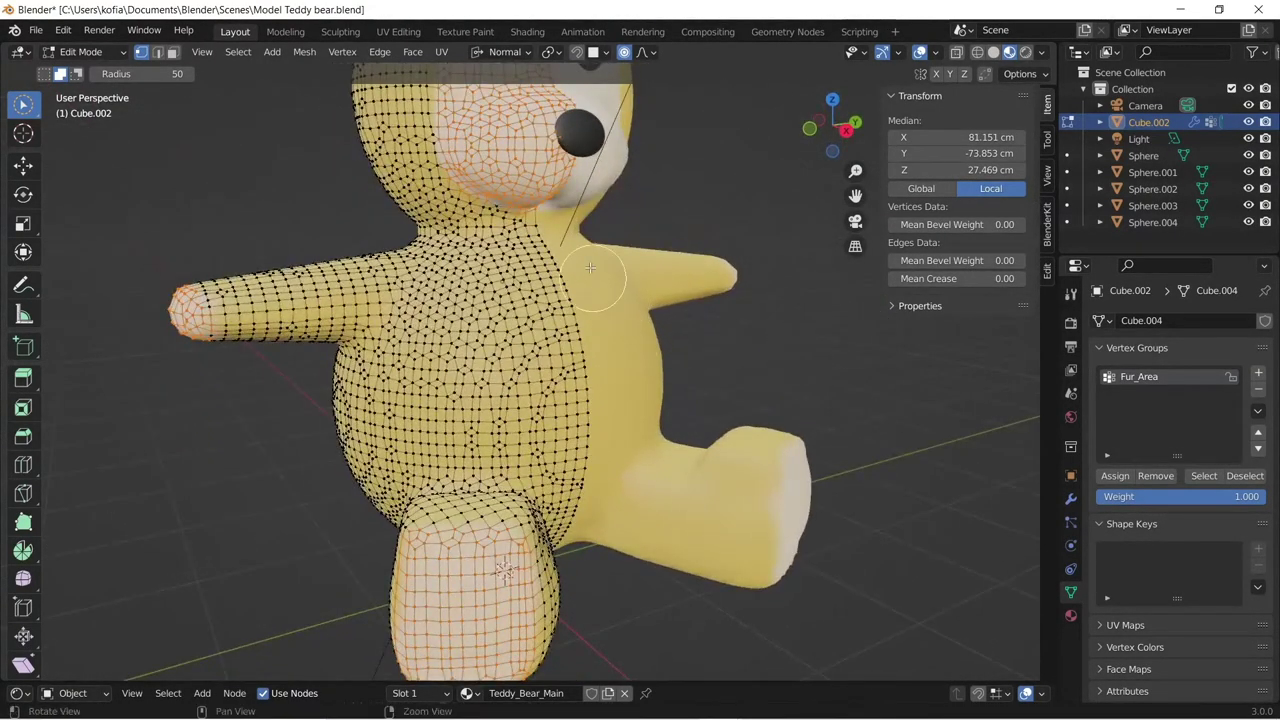
{"action": "middle_click_drag", "start_coordinate": [660, 320], "coordinate": [583, 239]}
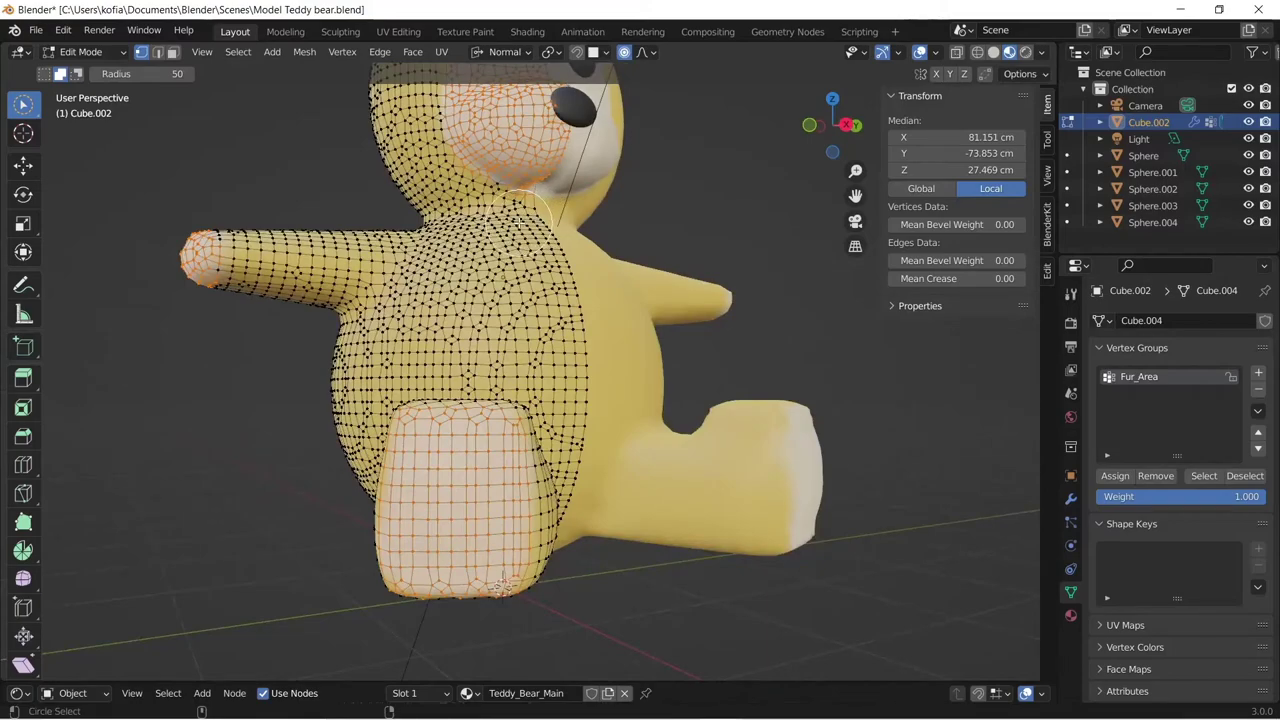
{"action": "left_click_drag", "start_coordinate": [520, 224], "coordinate": [520, 228]}
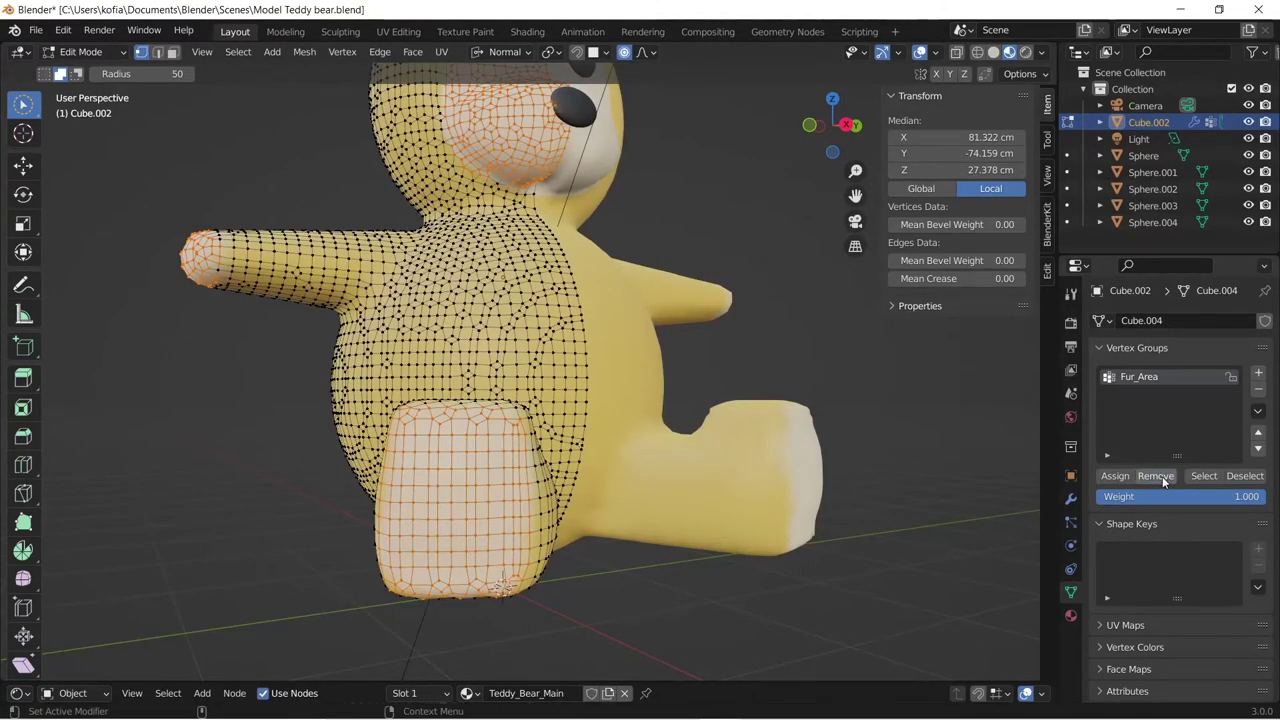
- Switch to the Tweak tool, clear the selection, and select Fur_Area to confirm it excludes face and pads
{"action": "middle_click_drag", "start_coordinate": [347, 280], "coordinate": [668, 291]}
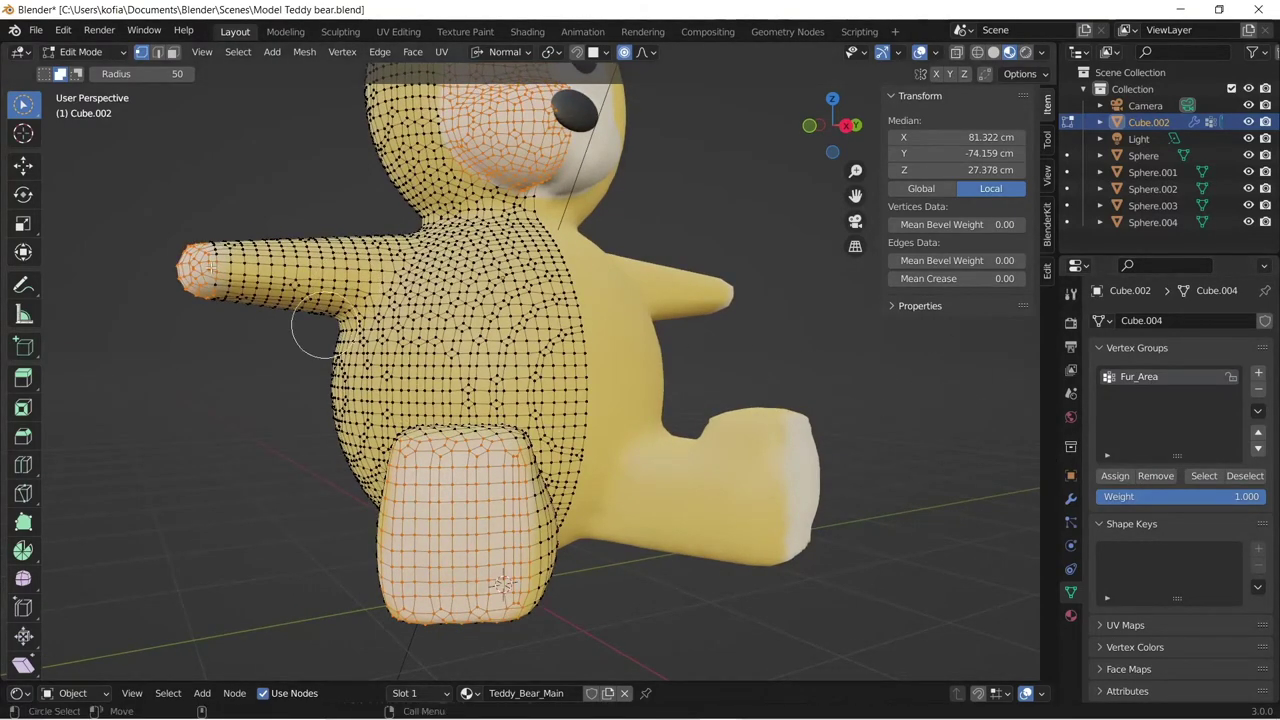
{"action": "key", "text": "c"}
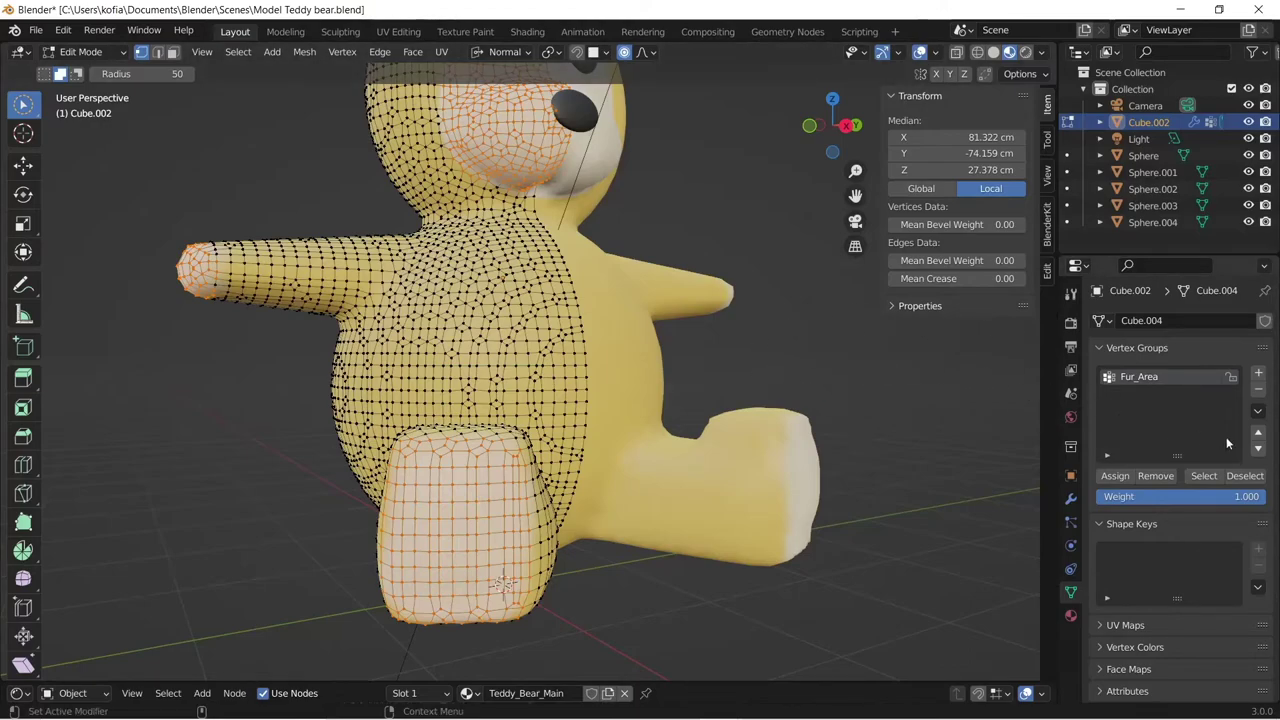
{"action": "middle_click_drag", "start_coordinate": [376, 179], "coordinate": [440, 271]}
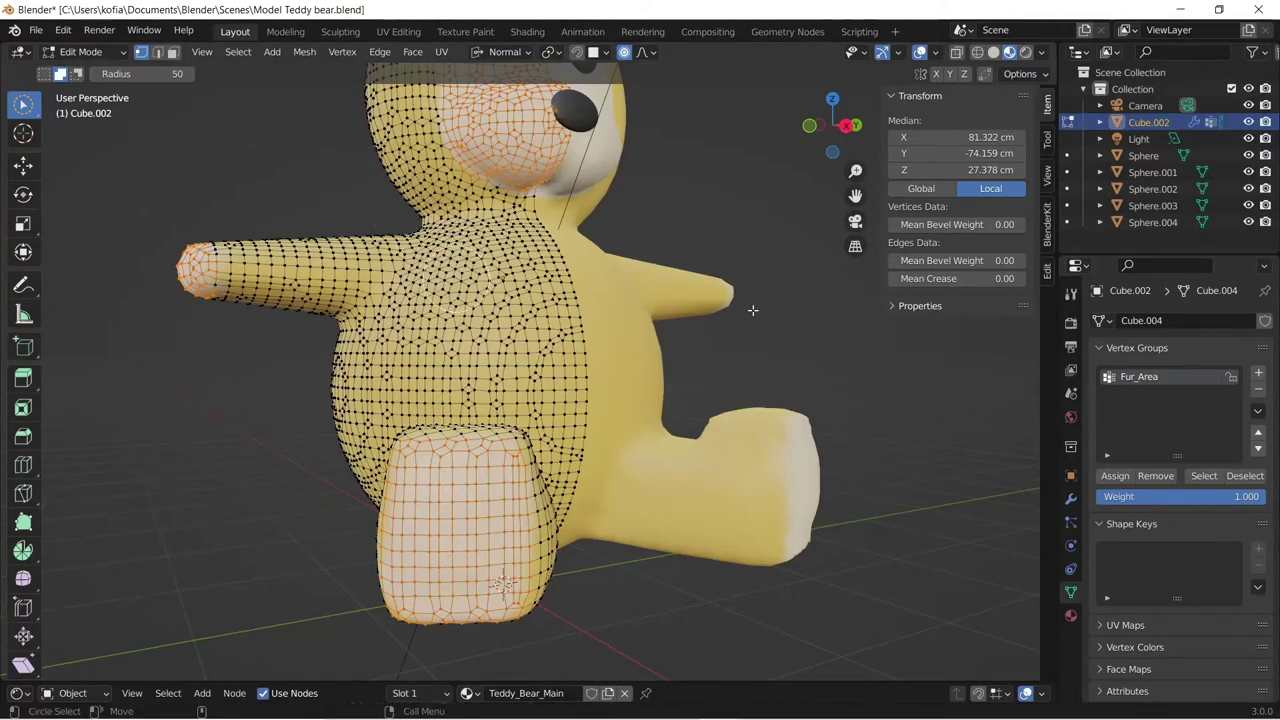
{"action": "middle_click_drag", "start_coordinate": [729, 336], "coordinate": [366, 286]}
{"action": "left_click_drag", "start_coordinate": [10, 103], "coordinate": [80, 107]}
{"action": "left_click", "coordinate": [289, 126]}
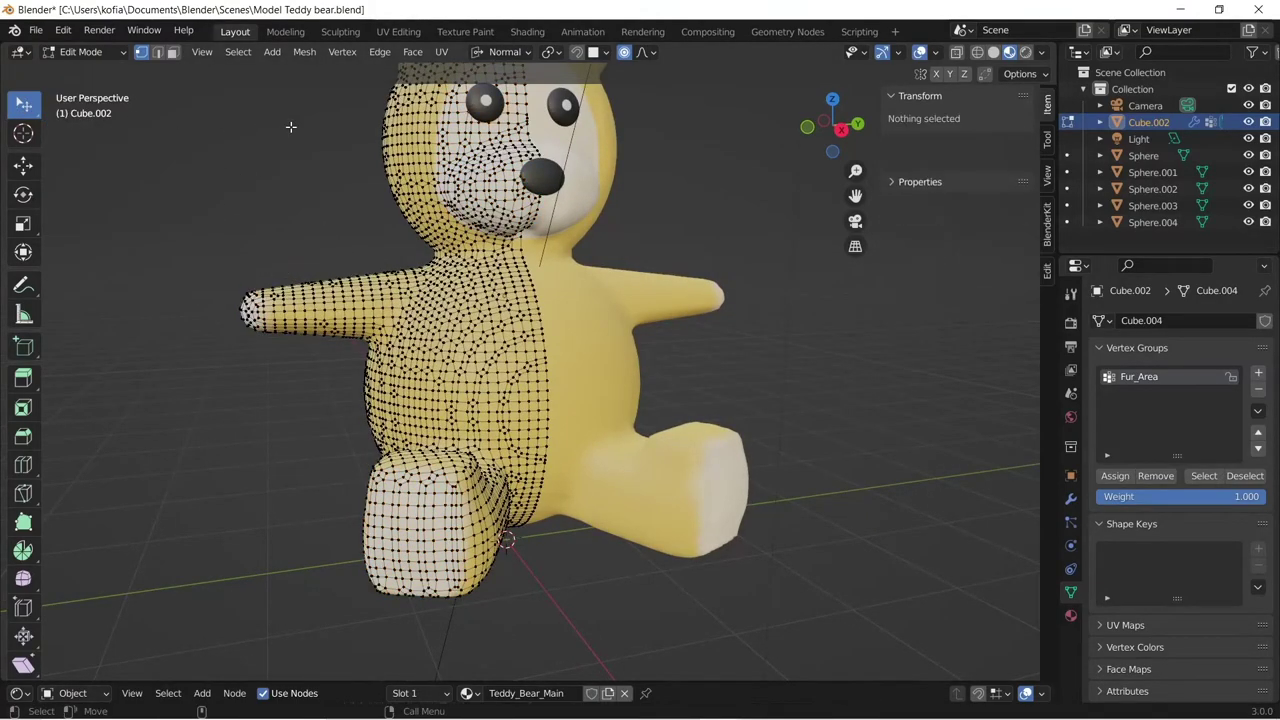
{"action": "left_click", "coordinate": [1205, 476]}
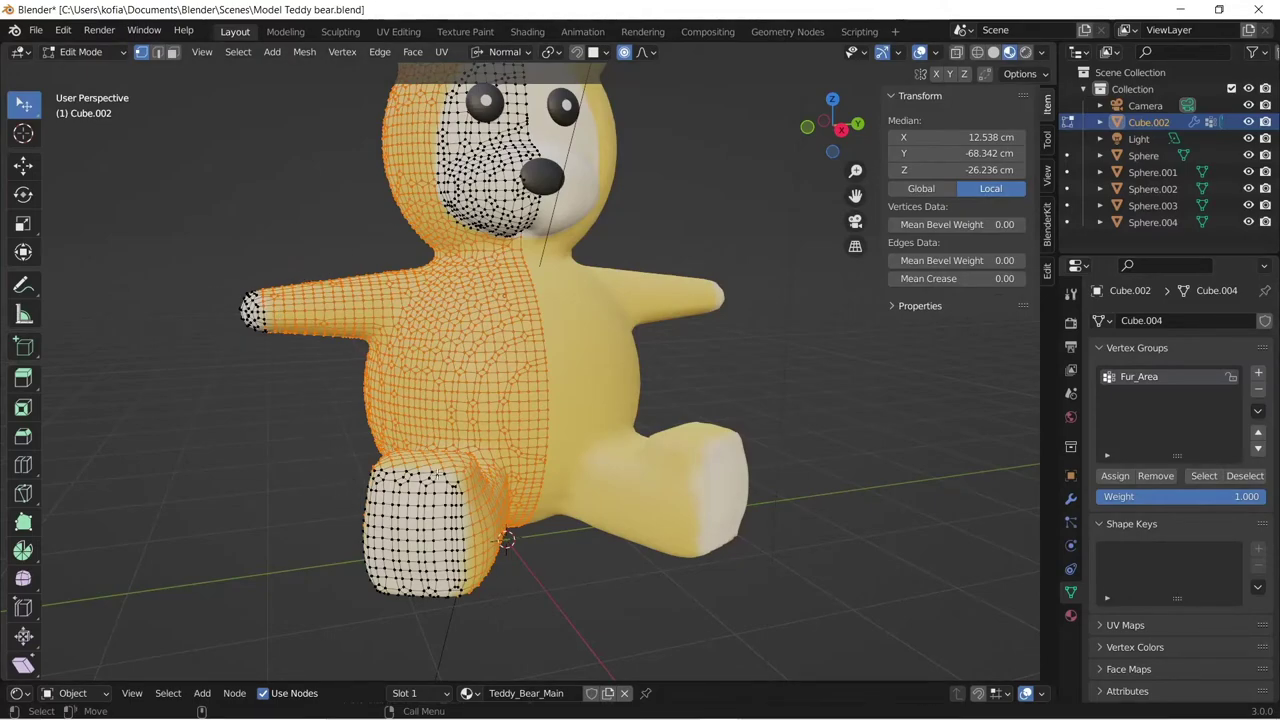
{"action": "middle_click_drag", "start_coordinate": [506, 540], "coordinate": [502, 336]}
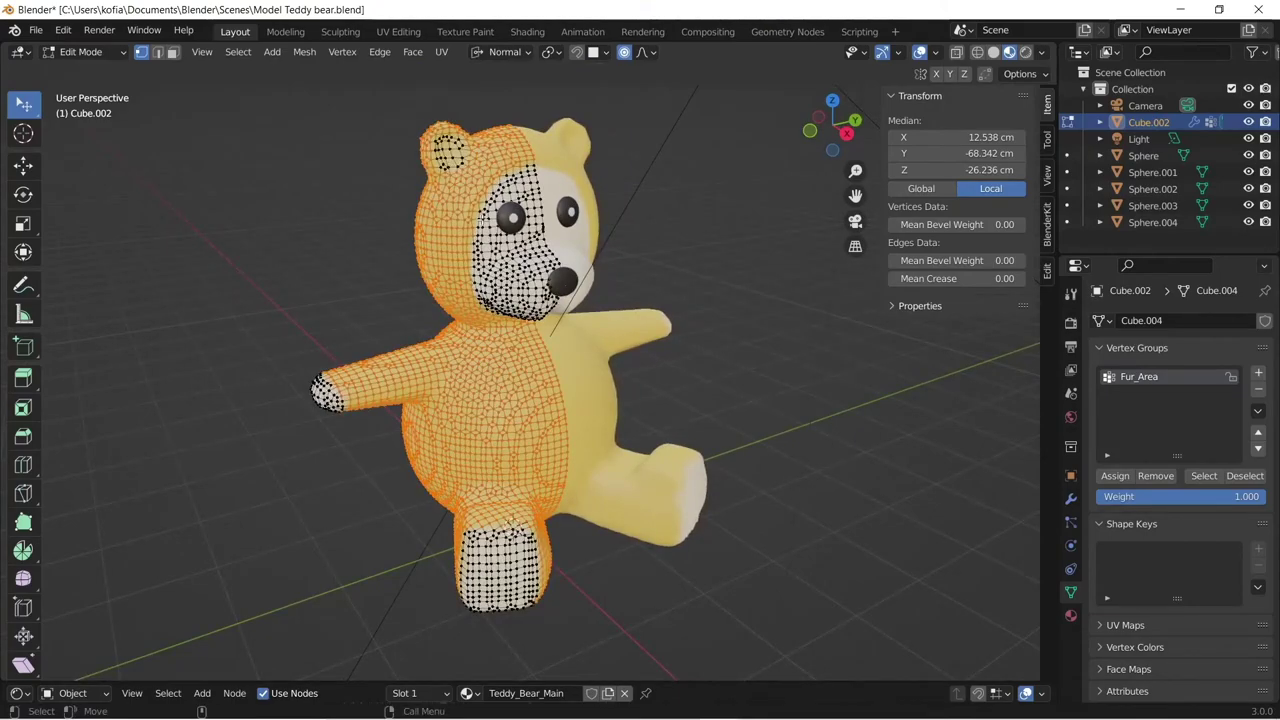
- Return to Object Mode and show the bear's ParticleSystem fur in the viewport
{"action": "key", "text": "Tab"}
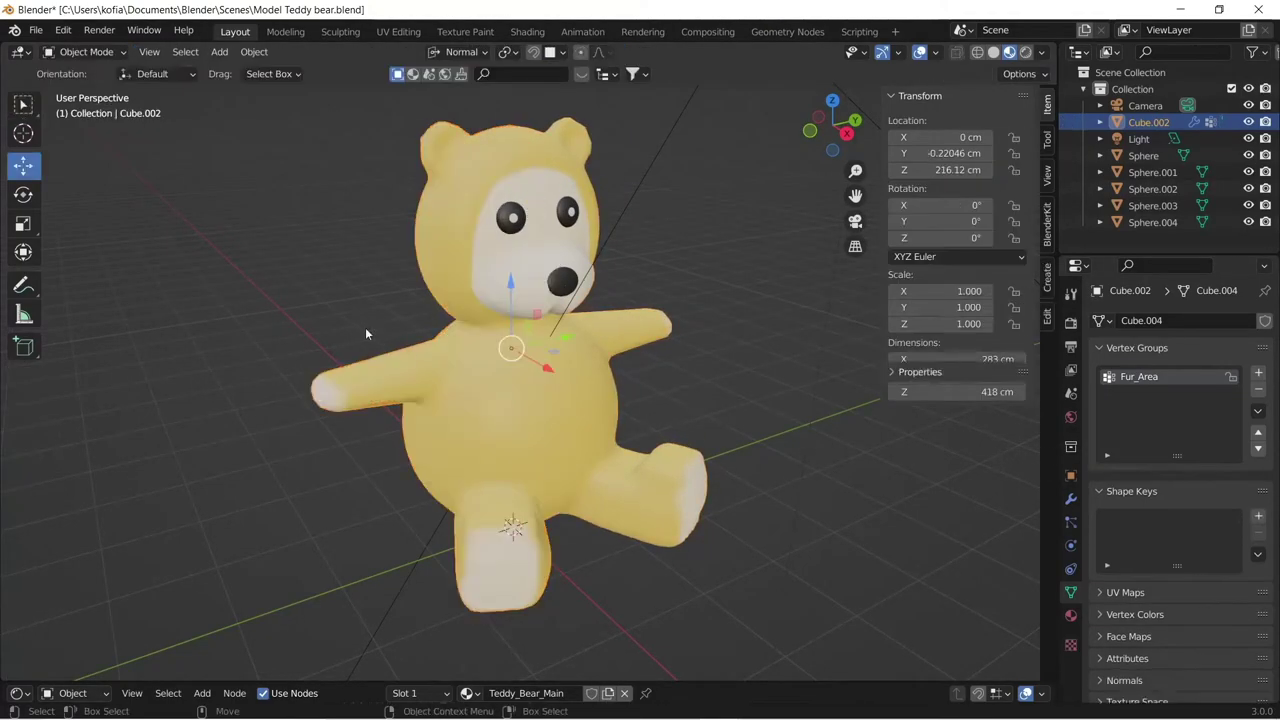
{"action": "left_click", "coordinate": [444, 279]}
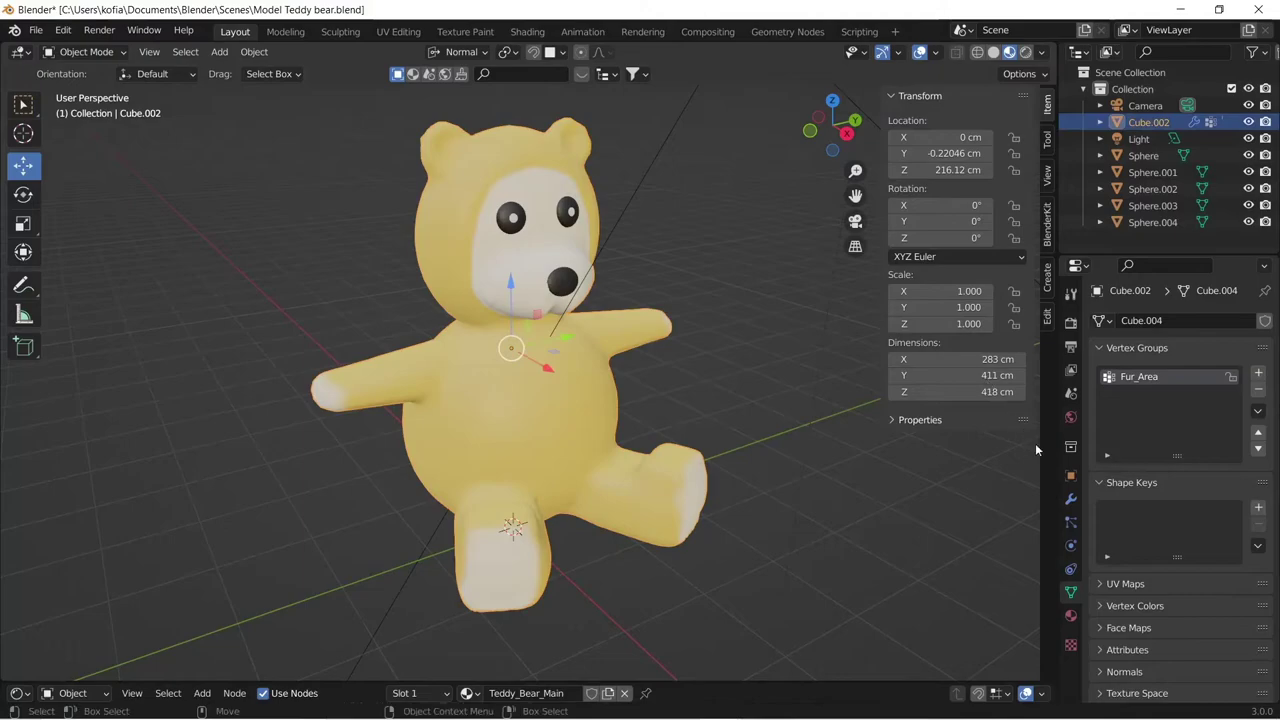
{"action": "left_click", "coordinate": [1071, 522]}
{"action": "left_click", "coordinate": [1216, 328]}
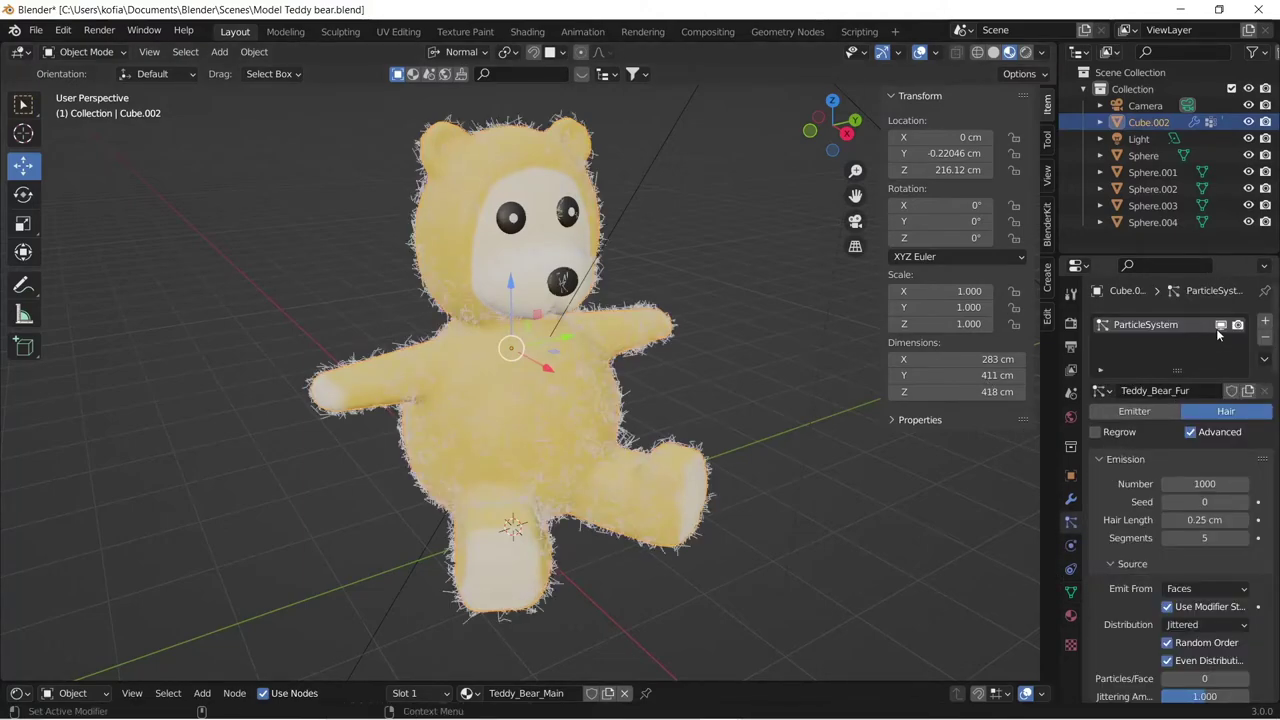
- Set the hair's Density vertex group to Fur_Area, leaving the face and pads bare
{"action": "middle_click_drag", "start_coordinate": [341, 272], "coordinate": [435, 345]}
{"action": "scroll", "coordinate": [1151, 528], "scroll_direction": "down", "scroll_amount": 15}
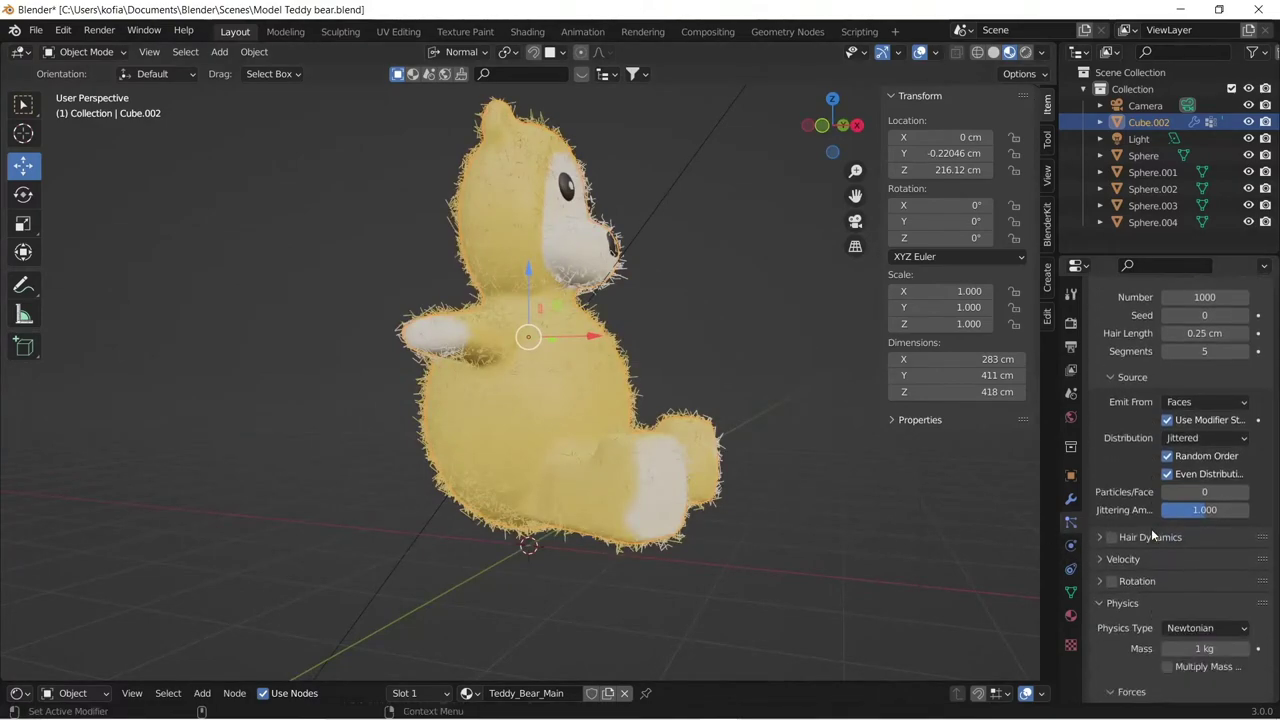
{"action": "scroll", "coordinate": [1154, 525], "scroll_direction": "down", "scroll_amount": 10}
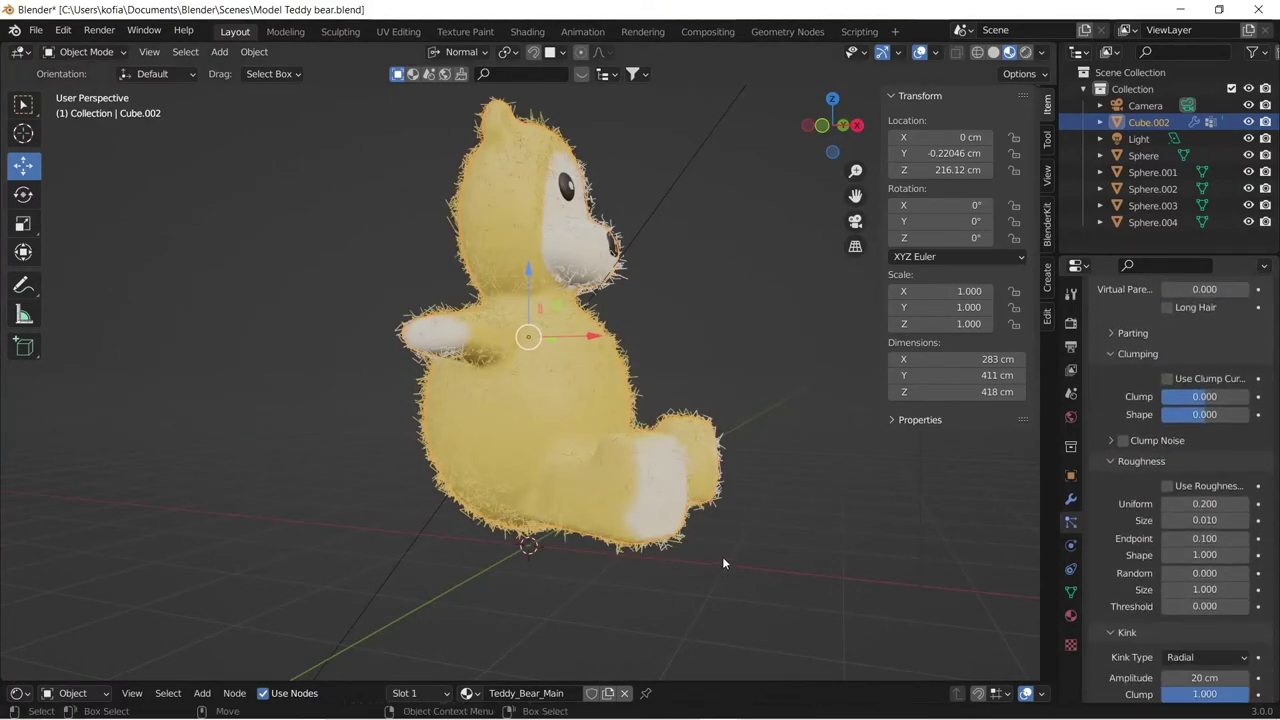
{"action": "scroll", "coordinate": [1186, 598], "scroll_direction": "down", "scroll_amount": 2}
{"action": "scroll", "coordinate": [1180, 593], "scroll_direction": "down", "scroll_amount": 4}
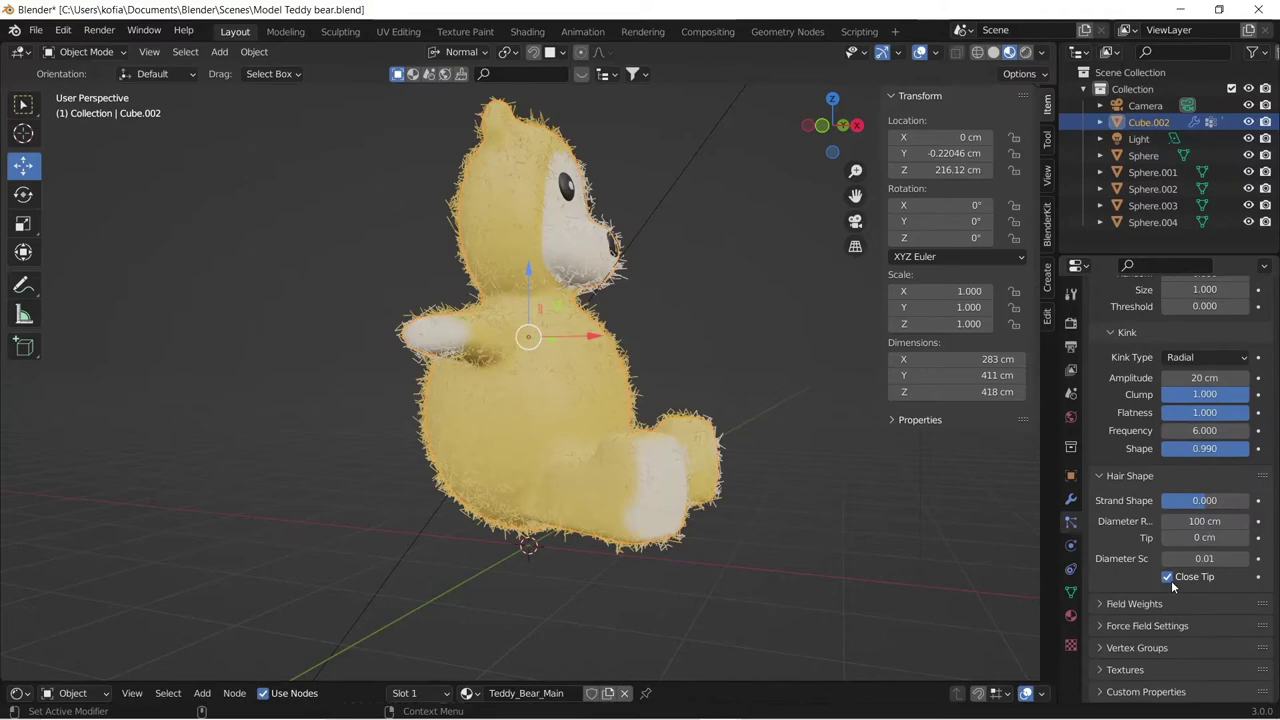
{"action": "left_click", "coordinate": [1135, 648]}
{"action": "scroll", "coordinate": [1163, 615], "scroll_direction": "down", "scroll_amount": 4}
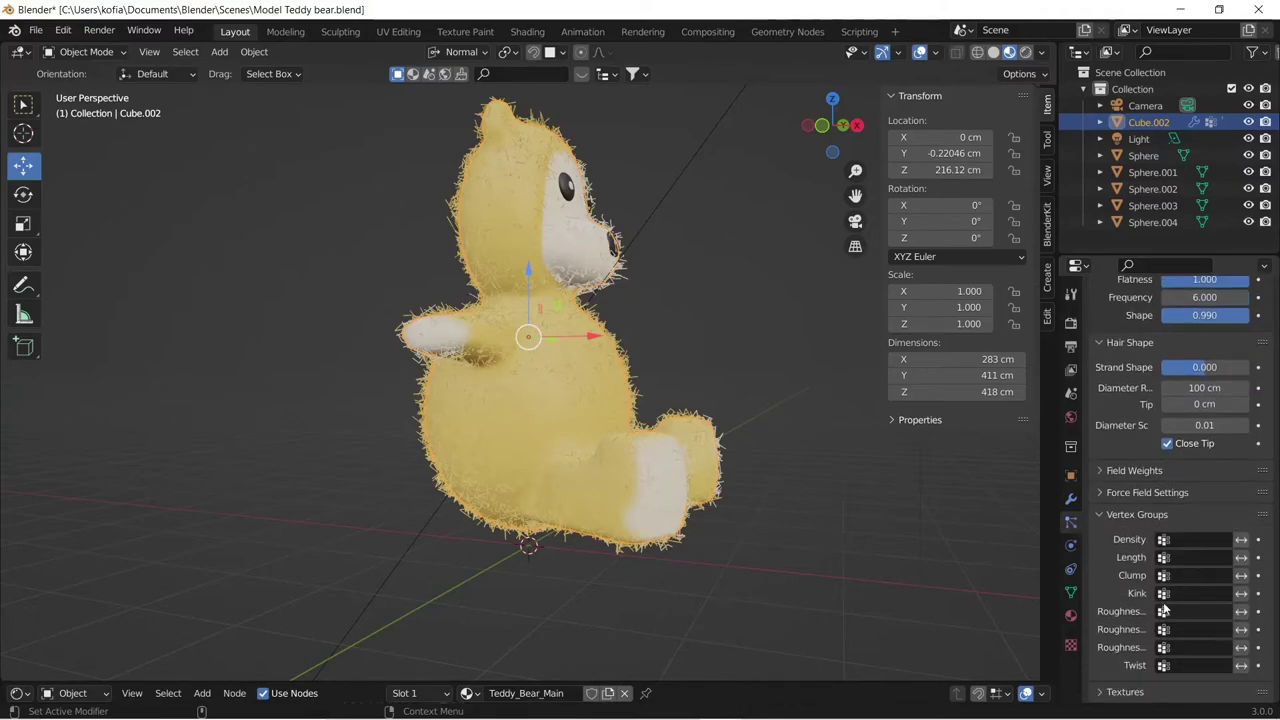
{"action": "left_click", "coordinate": [1179, 539]}
{"action": "left_click", "coordinate": [1107, 366]}
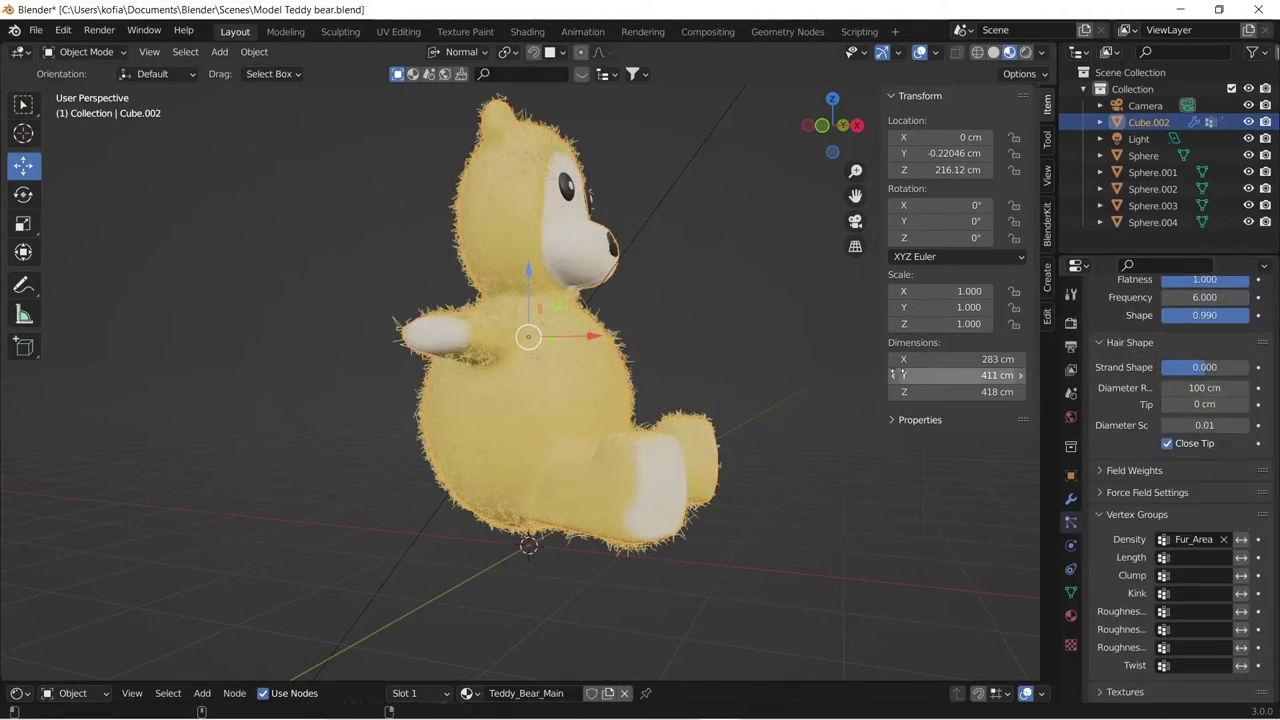
{"action": "middle_click_drag", "start_coordinate": [353, 302], "coordinate": [551, 233]}
{"action": "middle_click_drag", "start_coordinate": [511, 338], "coordinate": [368, 294]}
{"action": "middle_click_drag", "start_coordinate": [467, 386], "coordinate": [686, 392]}
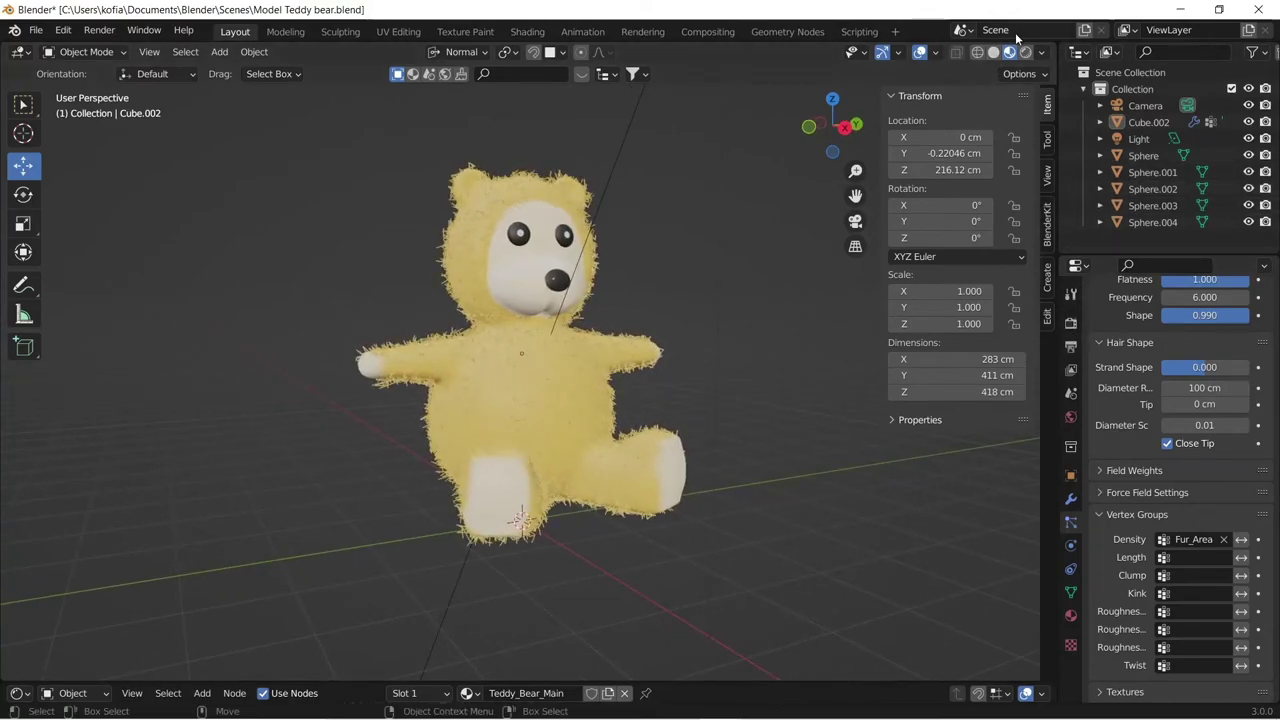
- Switch the viewport to Rendered shading and zoom in on the bear's head
{"action": "key", "text": "z"}
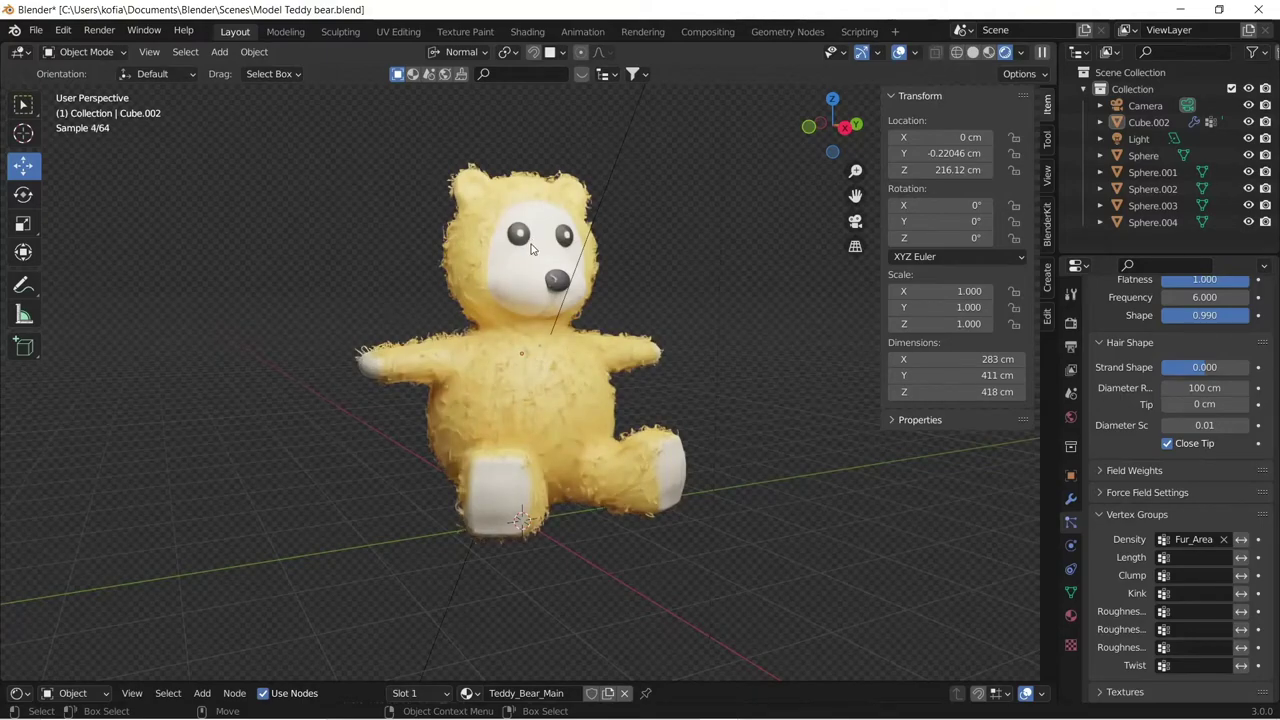
{"action": "middle_click_drag", "start_coordinate": [566, 238], "coordinate": [600, 301], "text": "shift"}
{"action": "scroll", "coordinate": [600, 301], "scroll_direction": "up", "scroll_amount": 5}
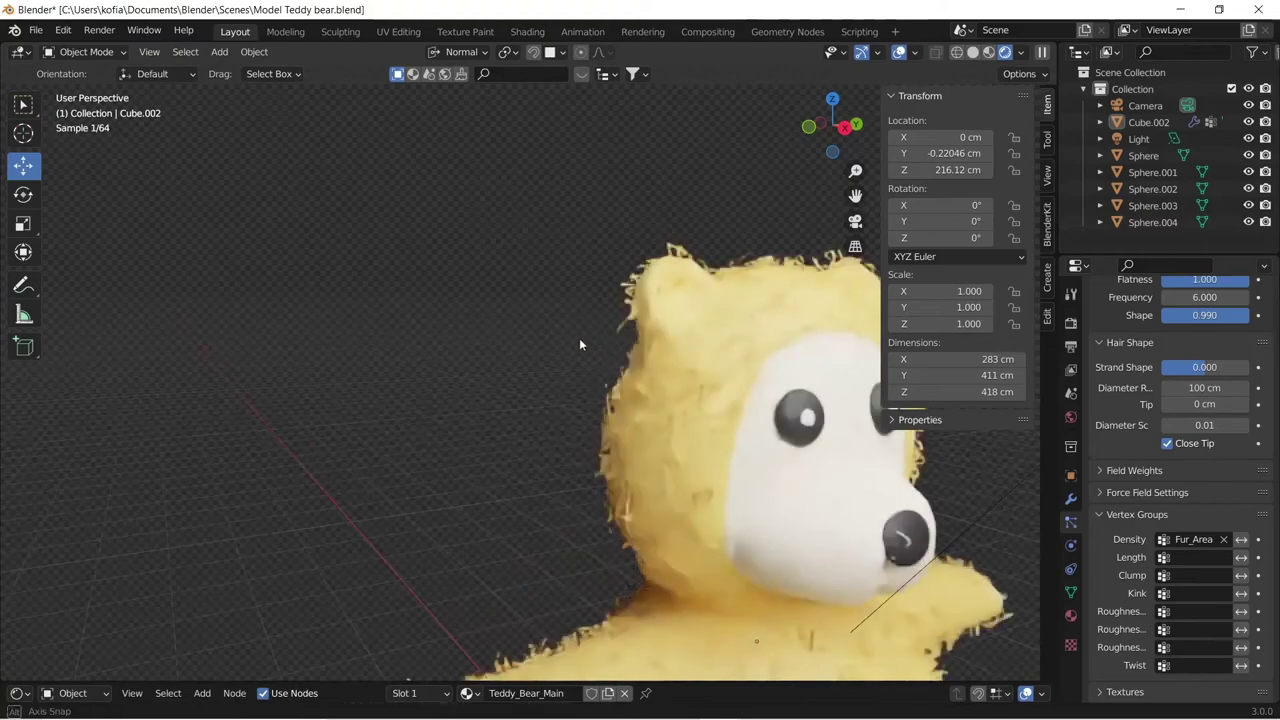
{"action": "scroll", "coordinate": [545, 331], "scroll_direction": "up", "scroll_amount": 2}
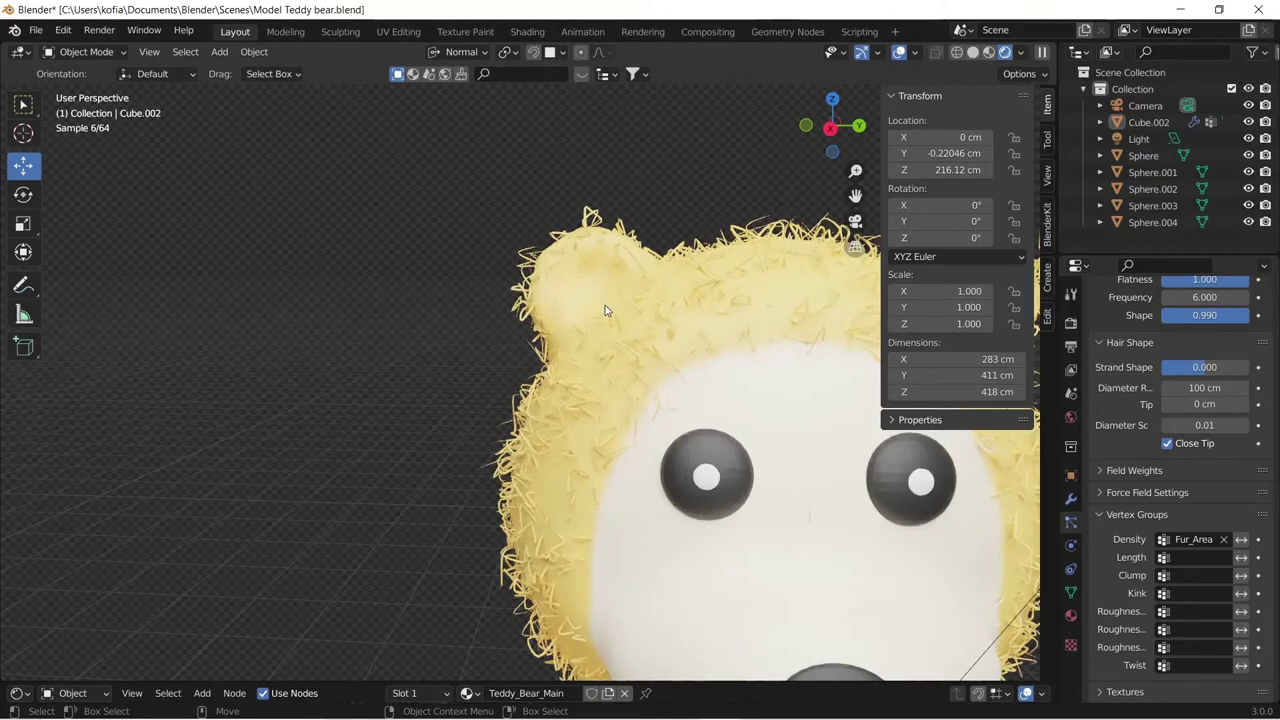
{"action": "middle_click_drag", "start_coordinate": [591, 298], "coordinate": [627, 293]}
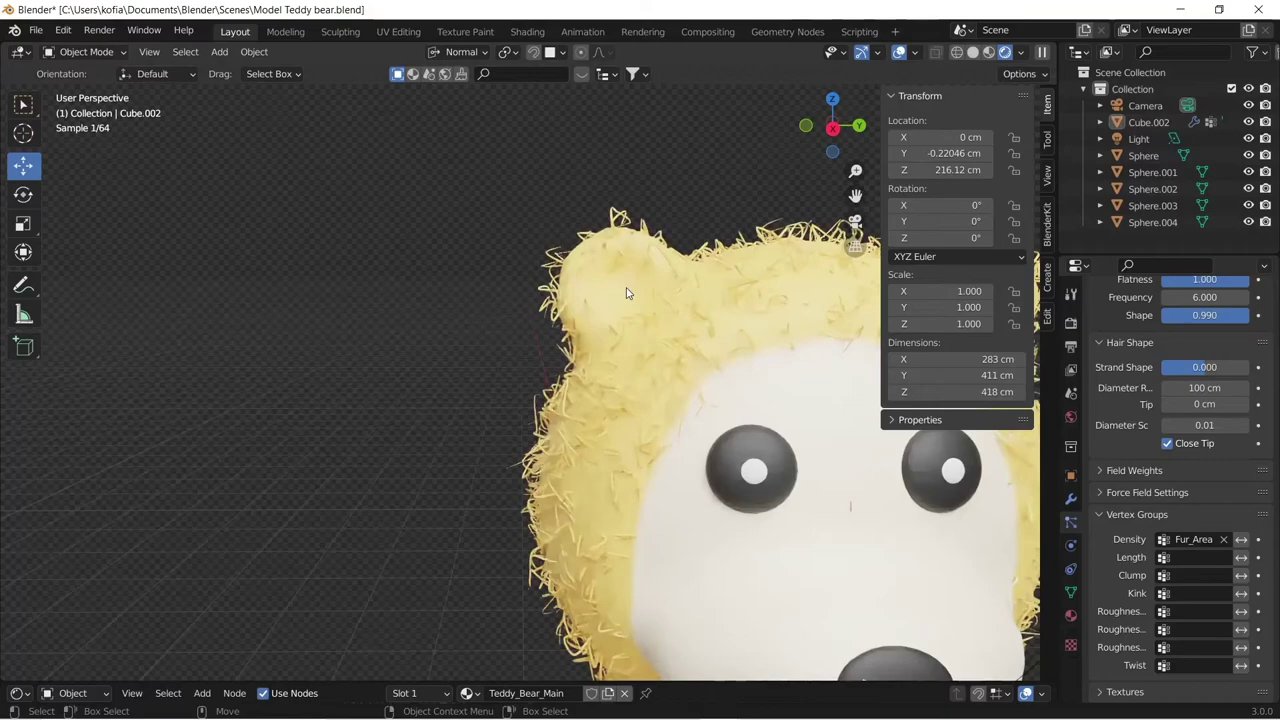
{"action": "scroll", "coordinate": [474, 343], "scroll_direction": "down", "scroll_amount": 6}
- Zoom back out to the whole bear and start Render Image
{"action": "middle_click_drag", "start_coordinate": [474, 343], "coordinate": [475, 345]}
{"action": "middle_click_drag", "start_coordinate": [426, 231], "coordinate": [403, 311]}
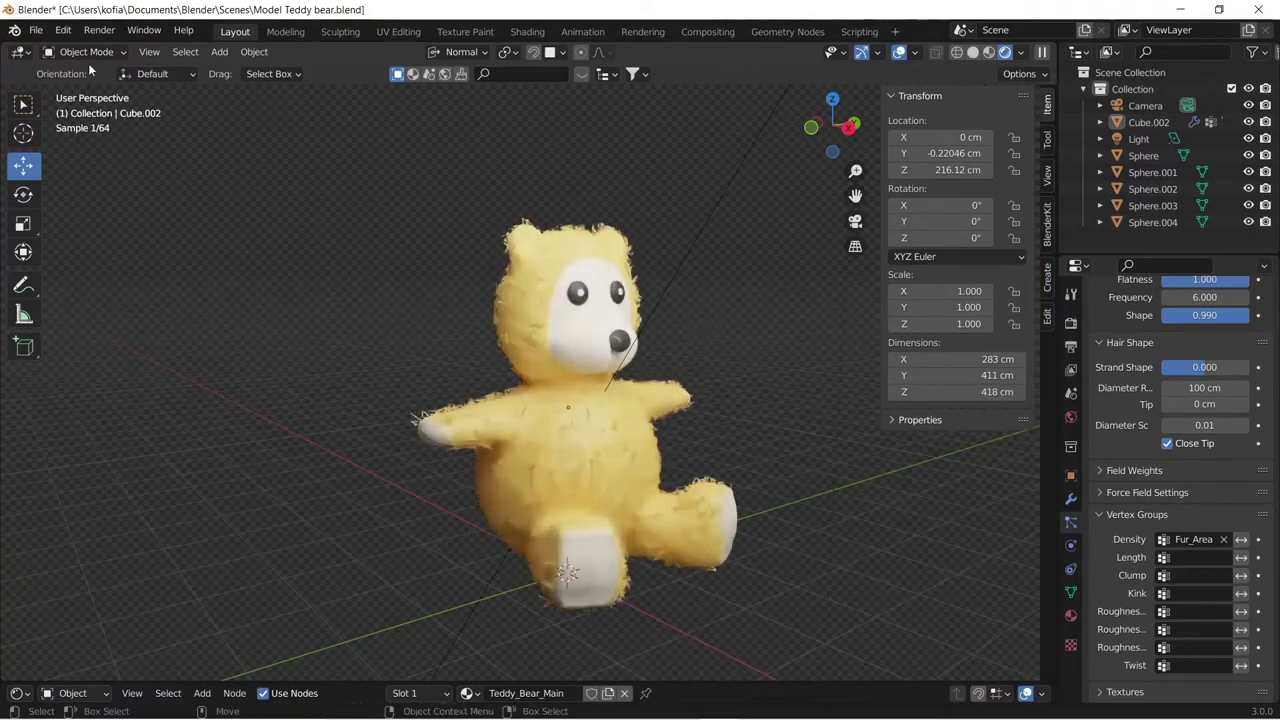
{"action": "left_click", "coordinate": [99, 29]}
{"action": "left_click", "coordinate": [118, 49]}
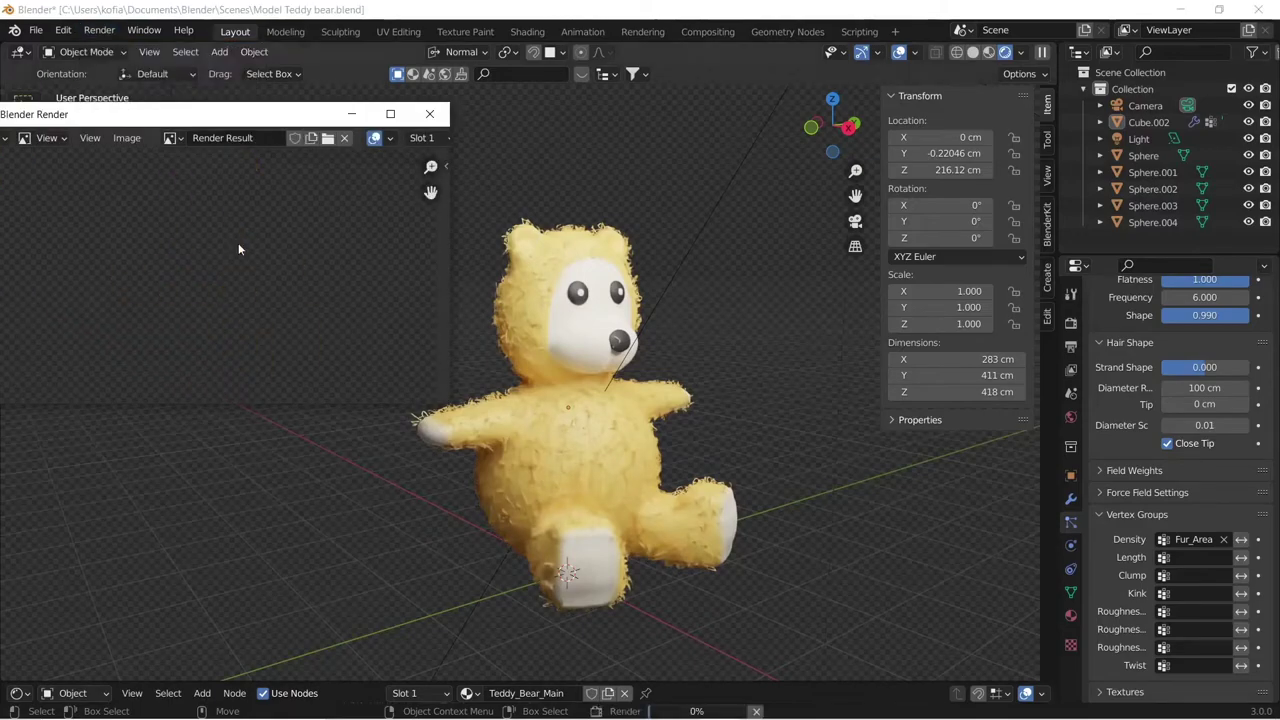
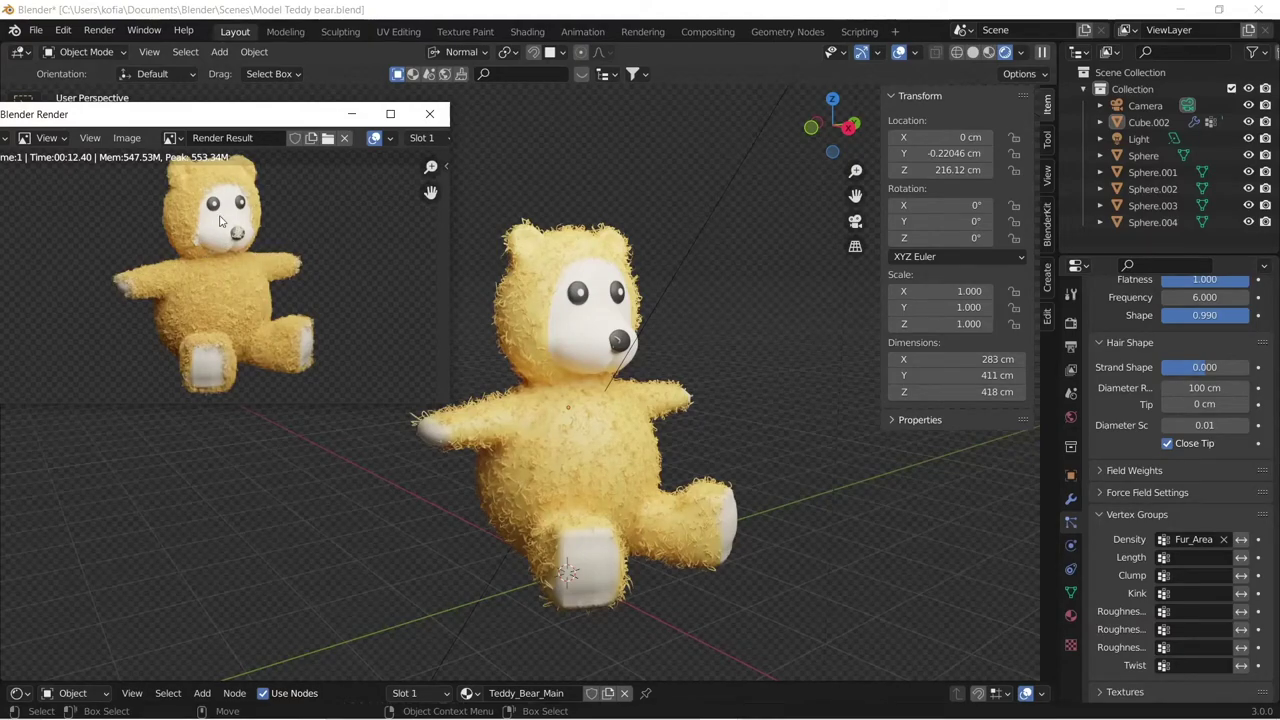
- Bring back the previous render result and move its window higher up the screen
{"action": "scroll", "coordinate": [190, 180], "scroll_direction": "up", "scroll_amount": 3}
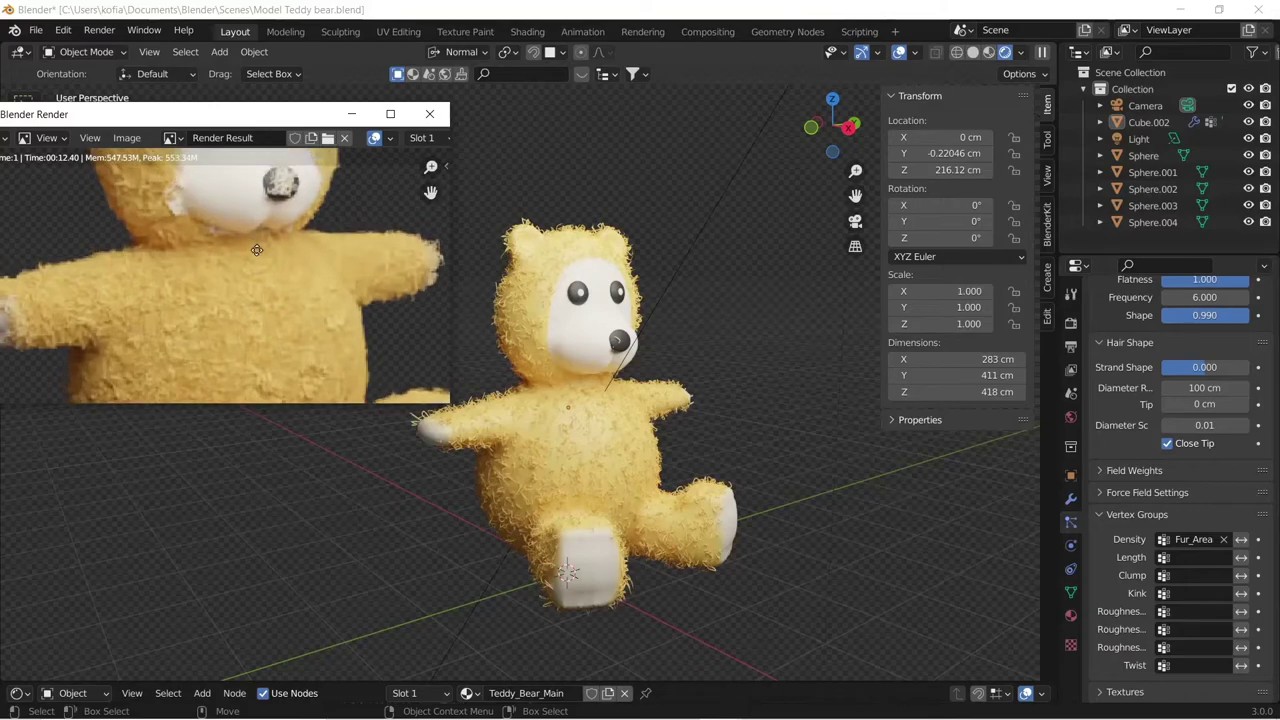
{"action": "key", "text": "Escape"}
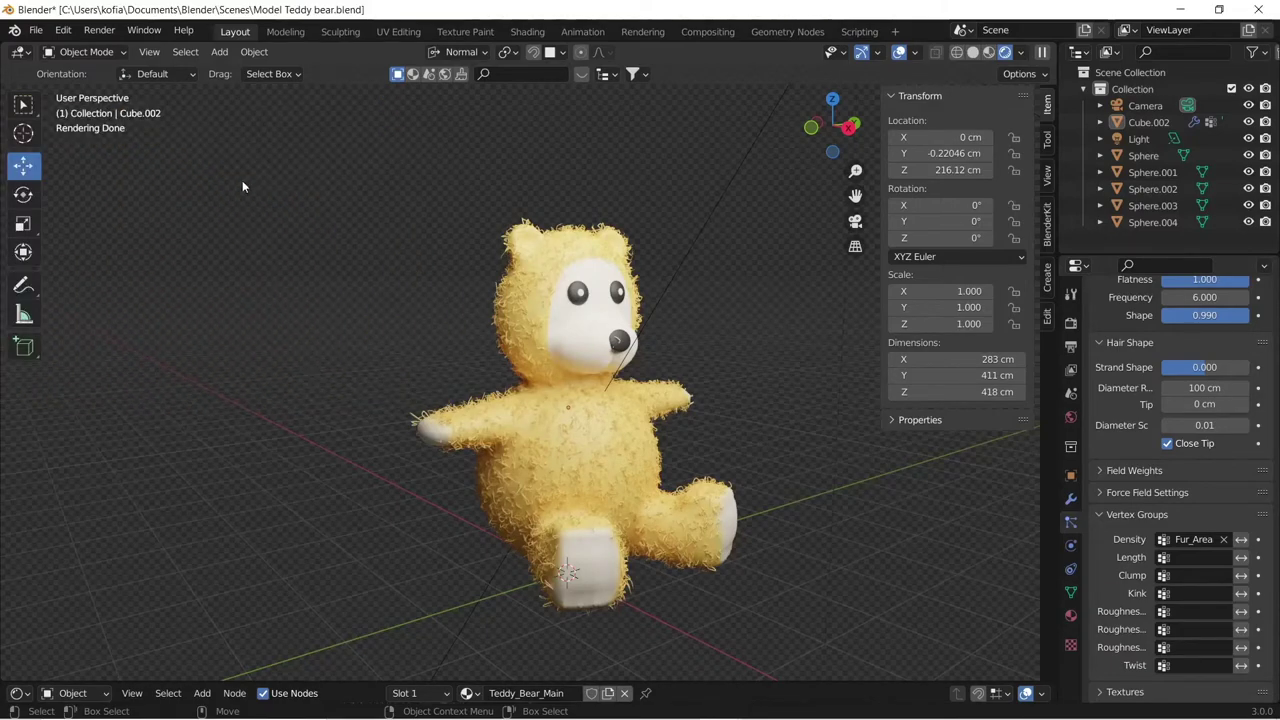
{"action": "left_click", "coordinate": [99, 30]}
{"action": "left_click", "coordinate": [134, 113]}
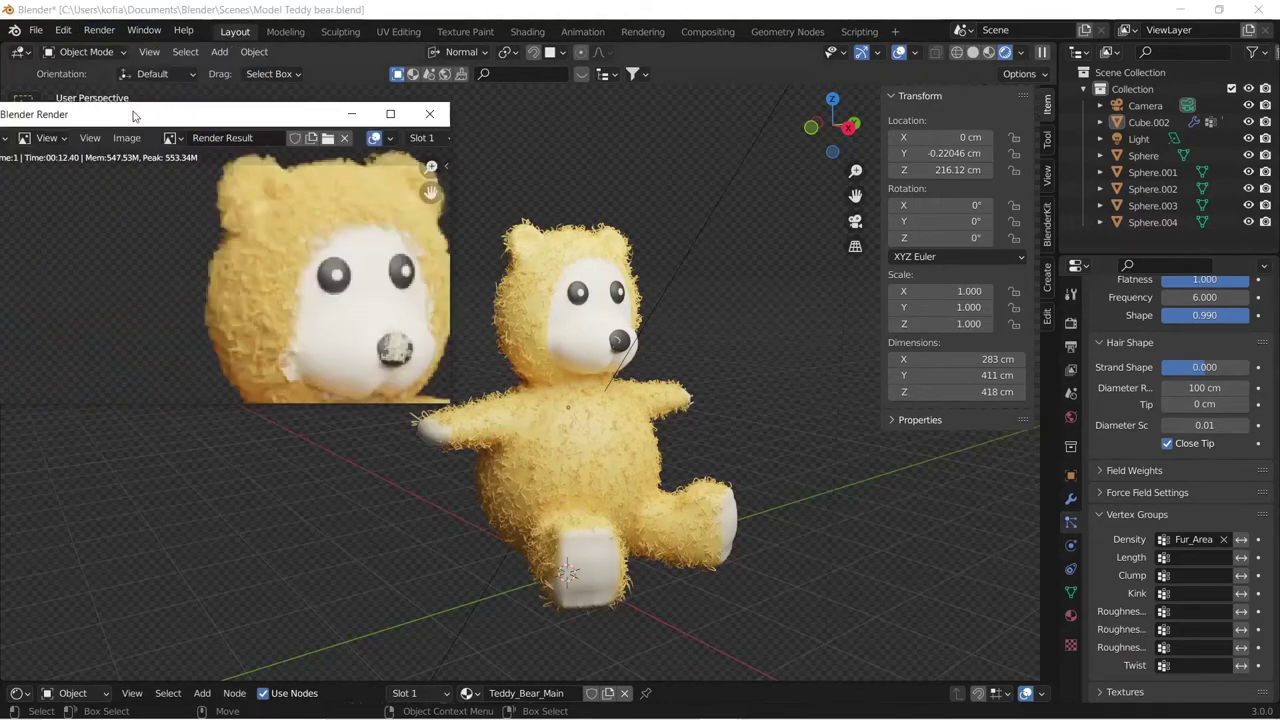
{"action": "scroll", "coordinate": [255, 200], "scroll_direction": "up", "scroll_amount": 2}
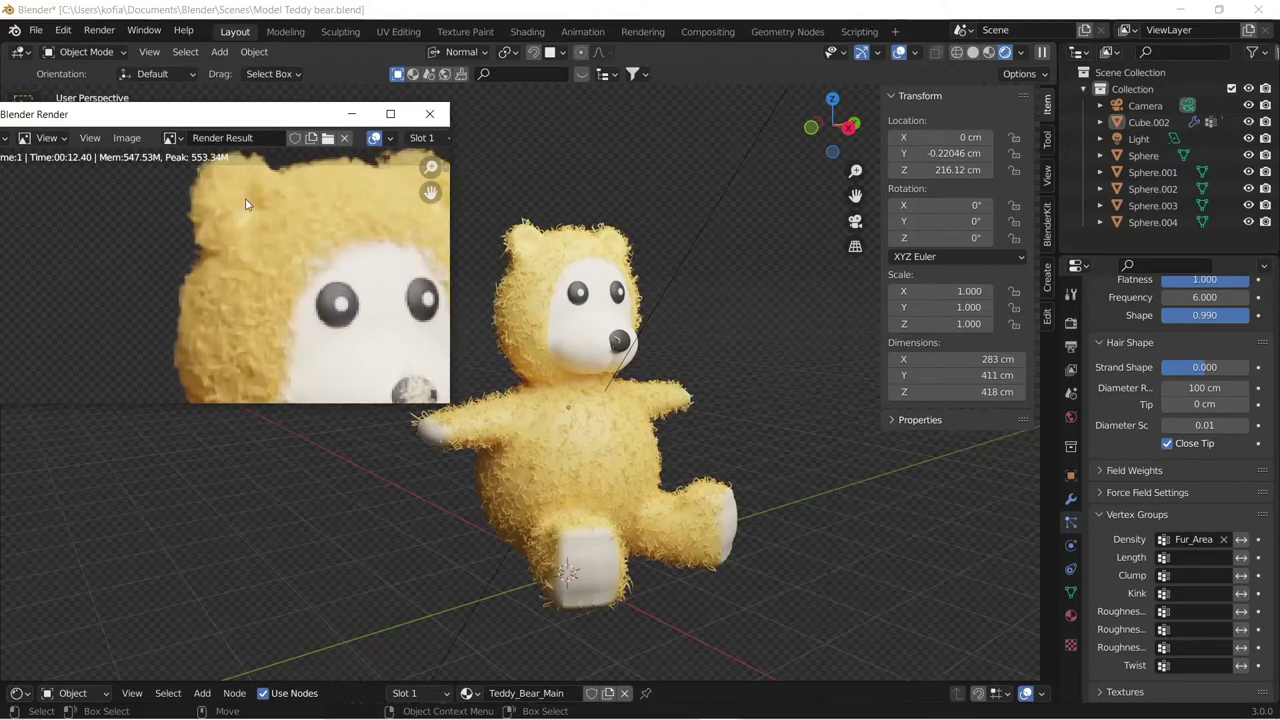
{"action": "scroll", "coordinate": [1180, 440], "scroll_direction": "up", "scroll_amount": 8}
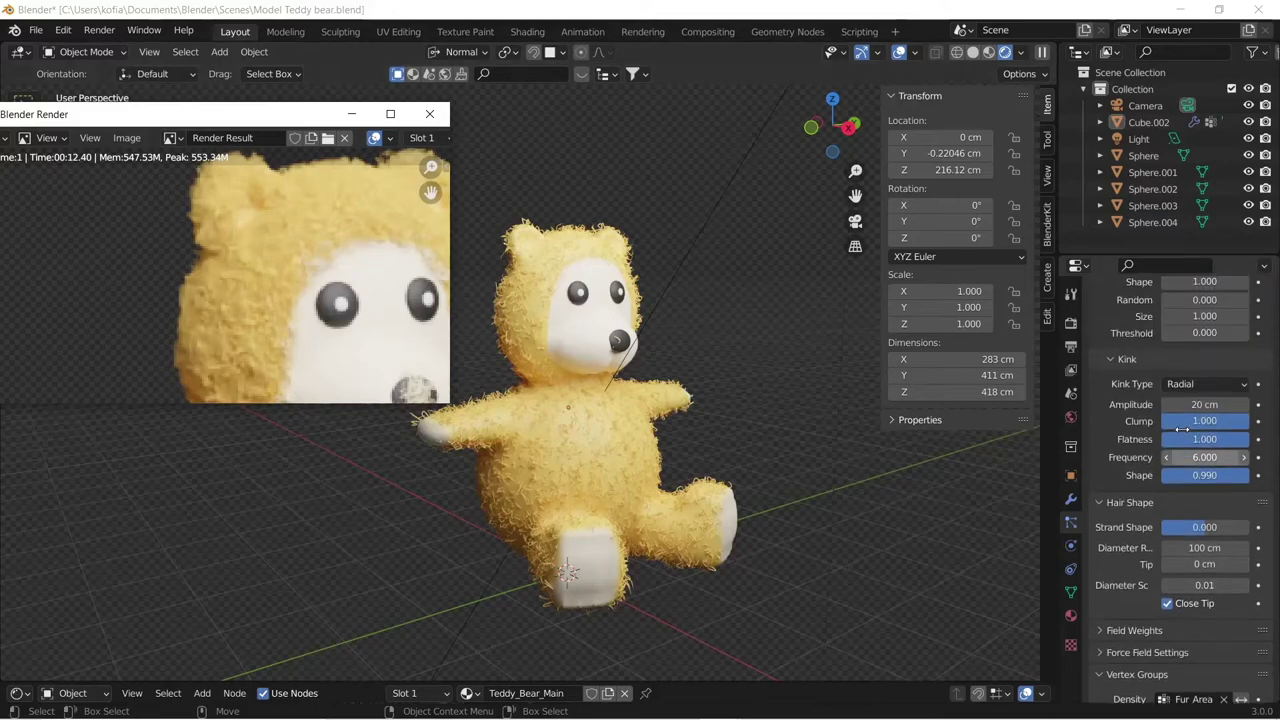
{"action": "scroll", "coordinate": [1182, 432], "scroll_direction": "up", "scroll_amount": 8}
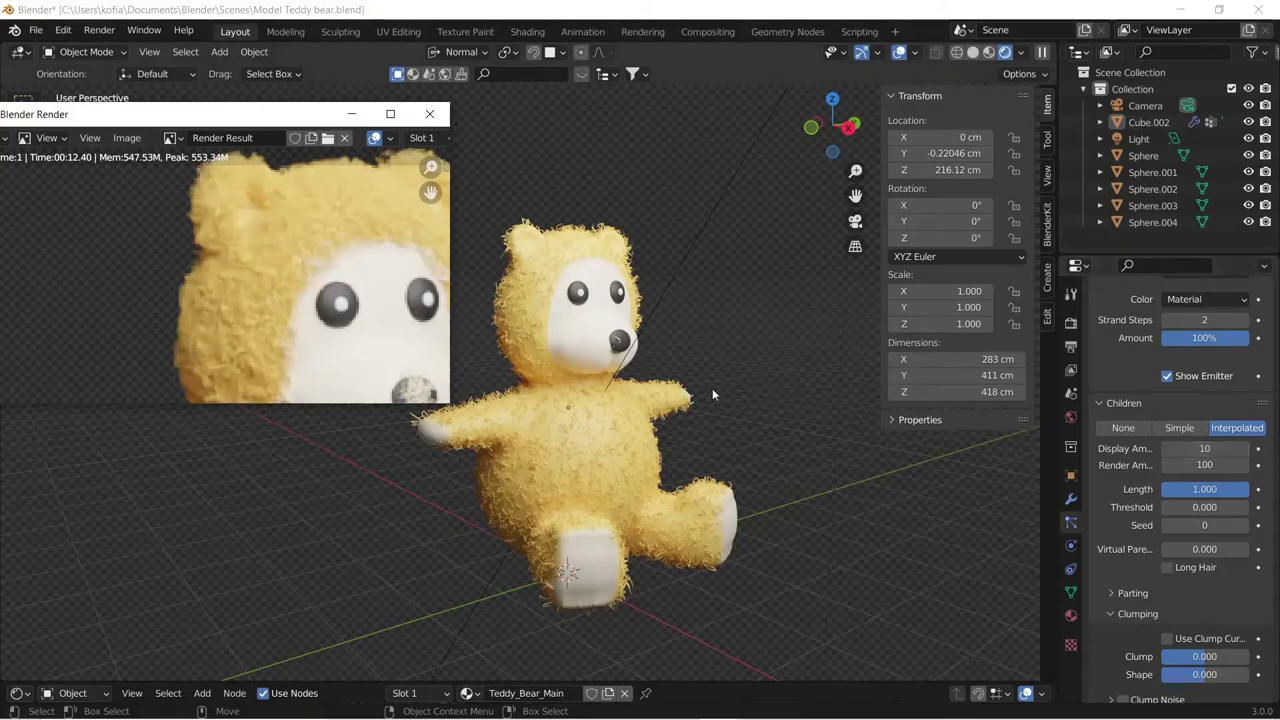
{"action": "scroll", "coordinate": [575, 370], "scroll_direction": "down", "scroll_amount": 1}
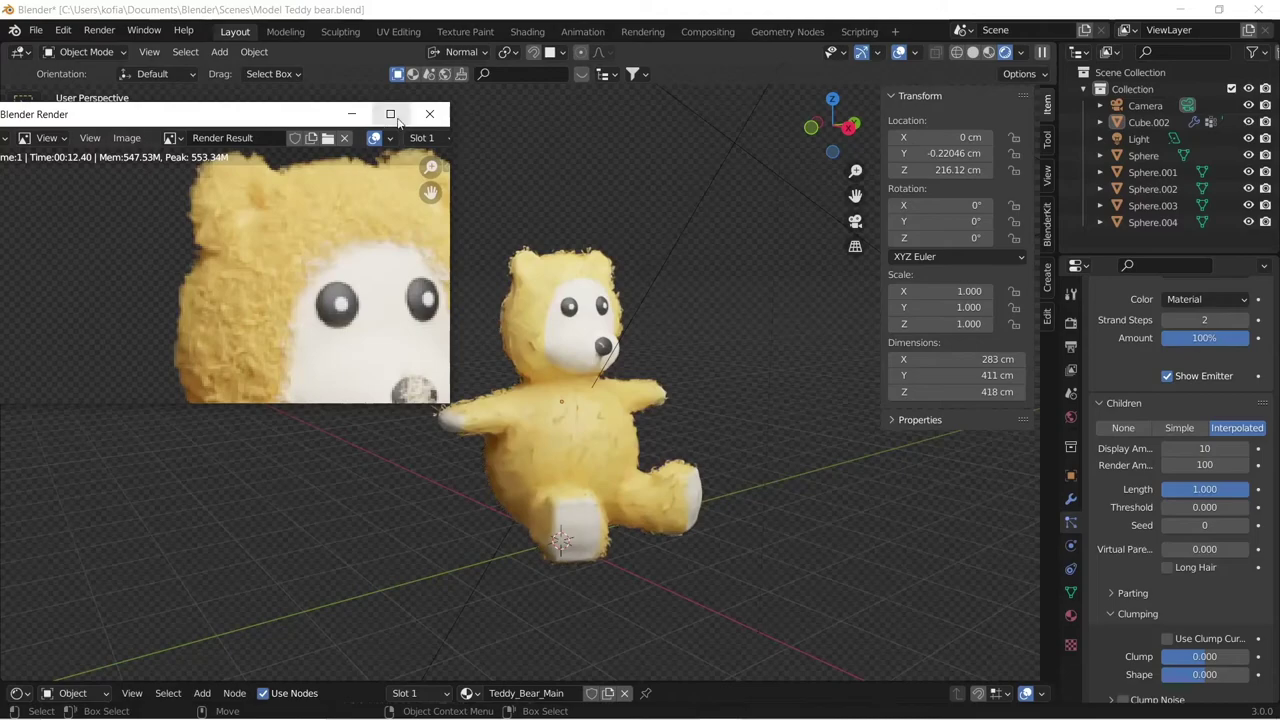
{"action": "left_click_drag", "start_coordinate": [232, 114], "coordinate": [258, 99]}
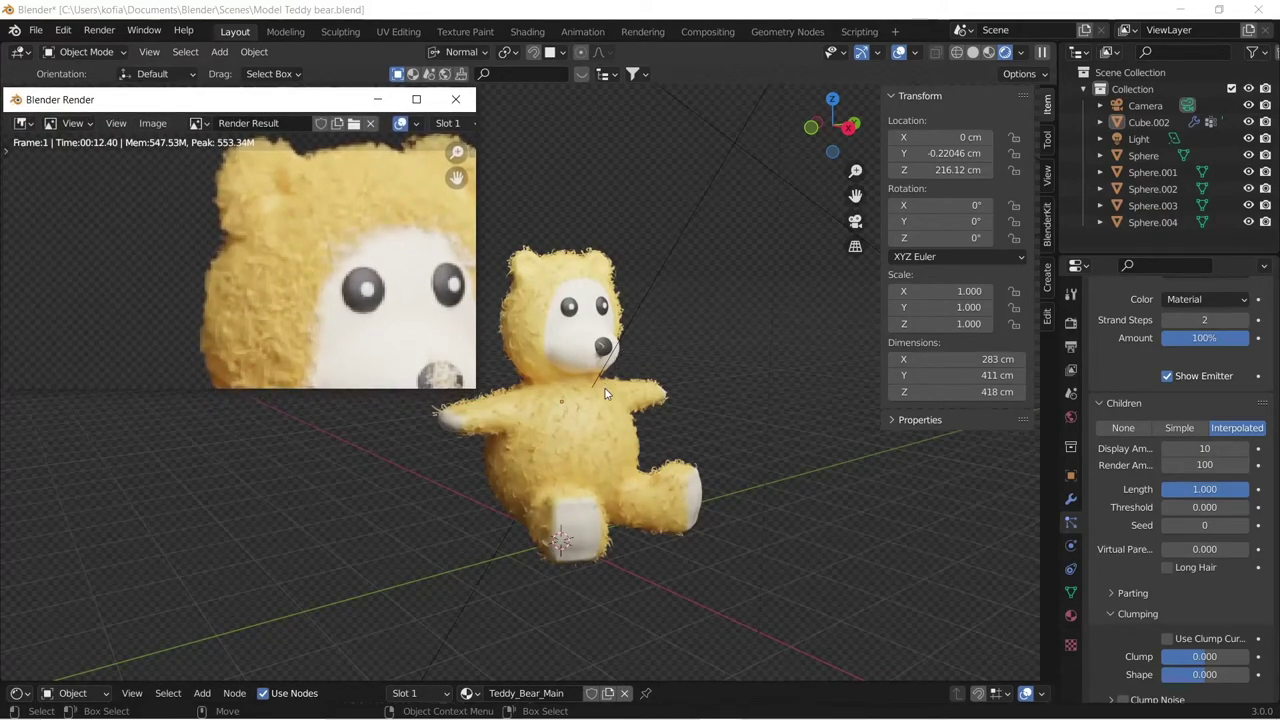
{"action": "scroll", "coordinate": [1188, 481], "scroll_direction": "up", "scroll_amount": 5}
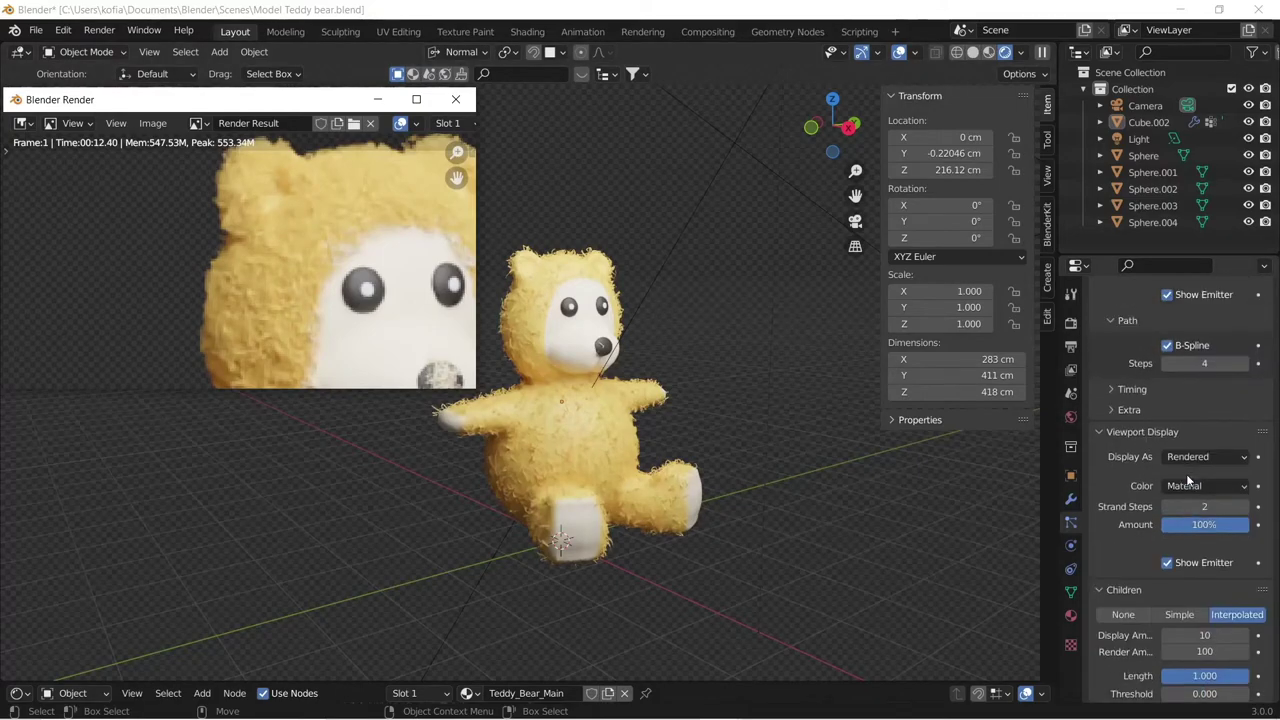
{"action": "scroll", "coordinate": [1188, 481], "scroll_direction": "up", "scroll_amount": 8}
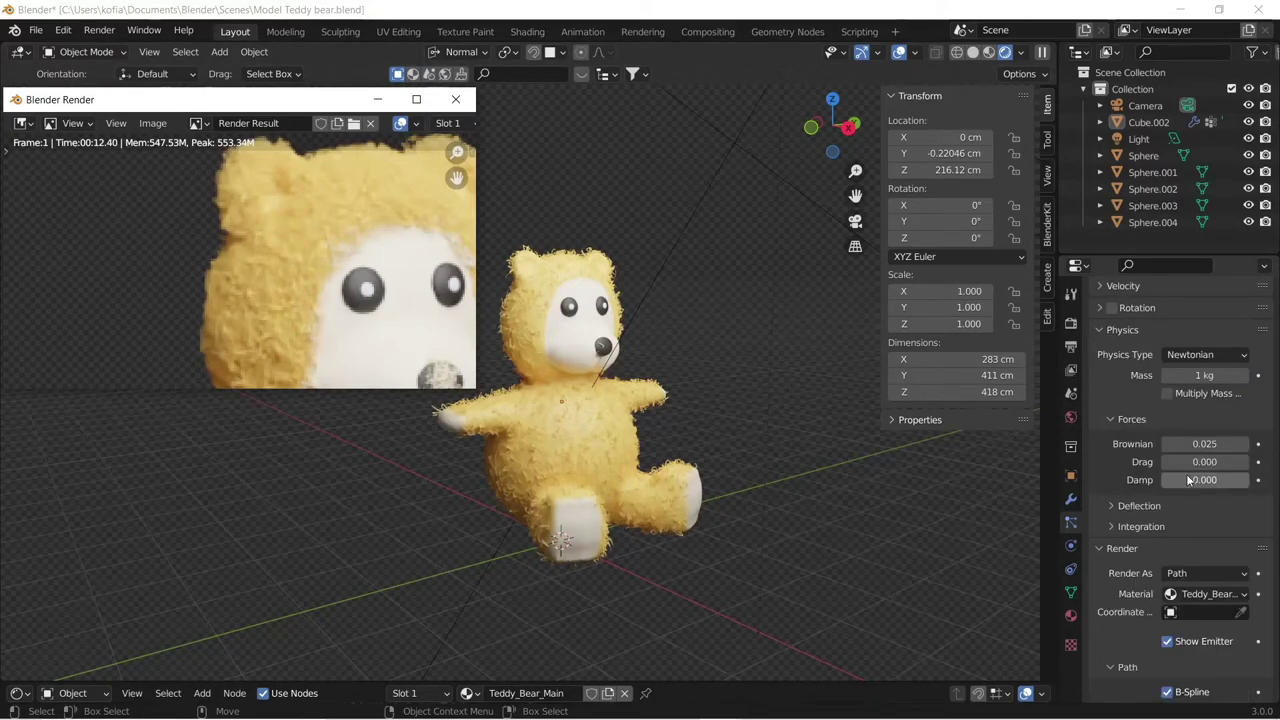
{"action": "scroll", "coordinate": [1188, 481], "scroll_direction": "up", "scroll_amount": 10}
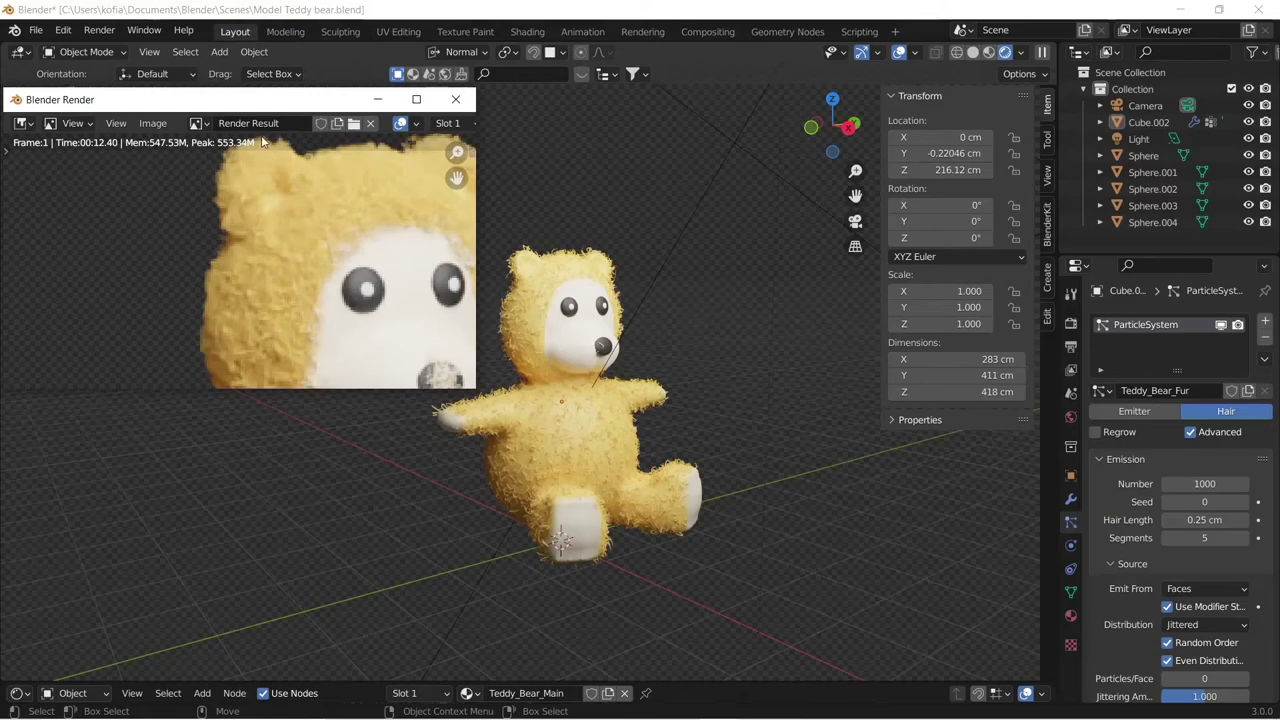
{"action": "left_click_drag", "start_coordinate": [258, 101], "coordinate": [273, 72]}
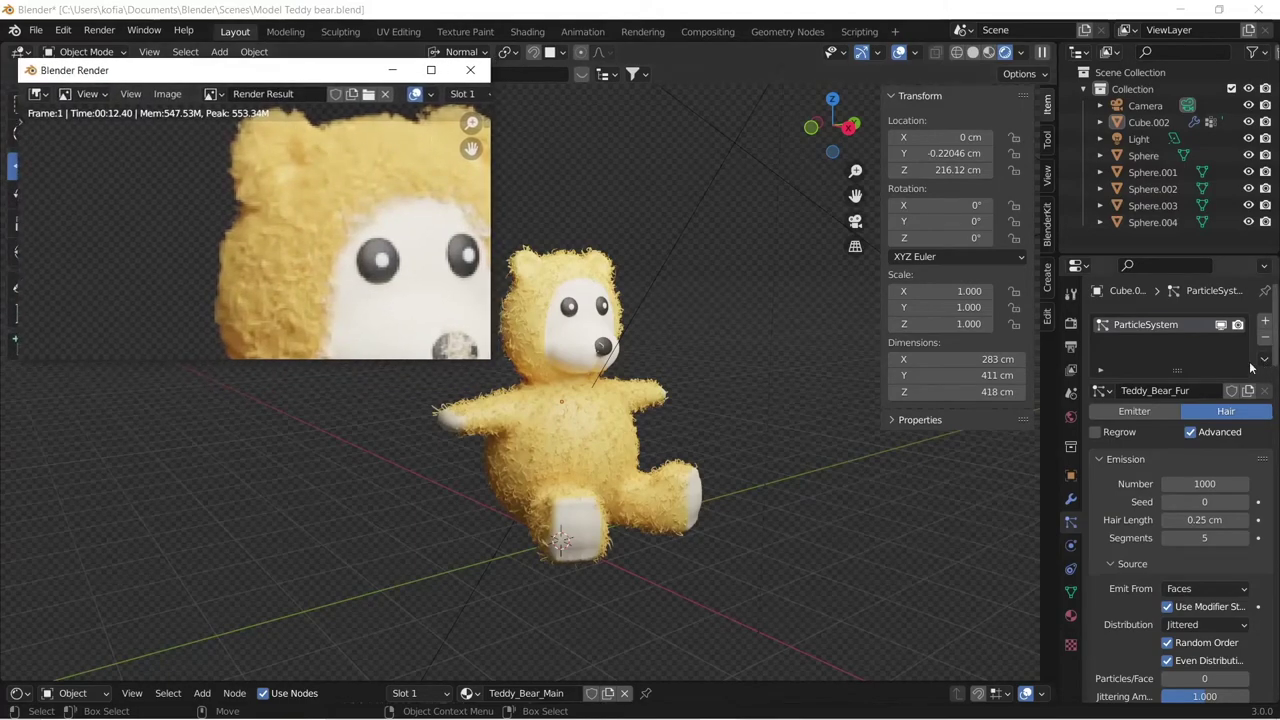
- Set the output Resolution % to 75 in Output Properties
{"action": "left_click", "coordinate": [1071, 323]}
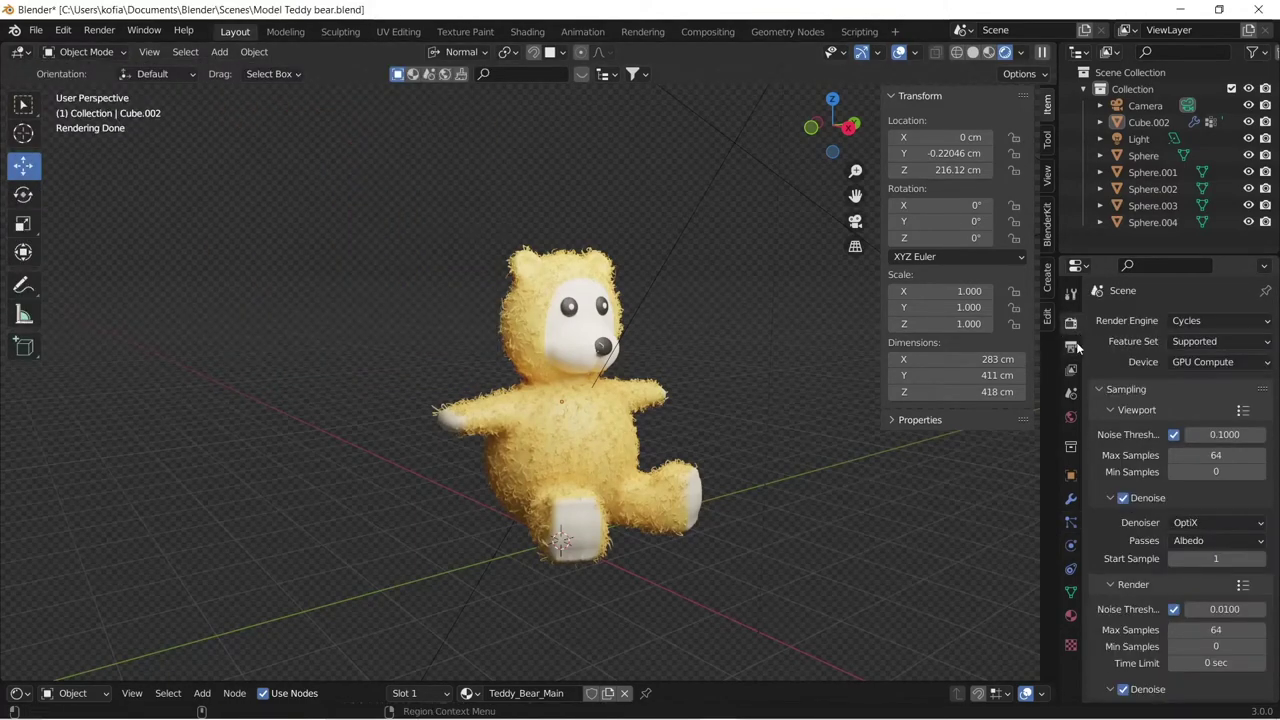
{"action": "left_click", "coordinate": [1072, 345]}
{"action": "left_click", "coordinate": [1219, 375]}
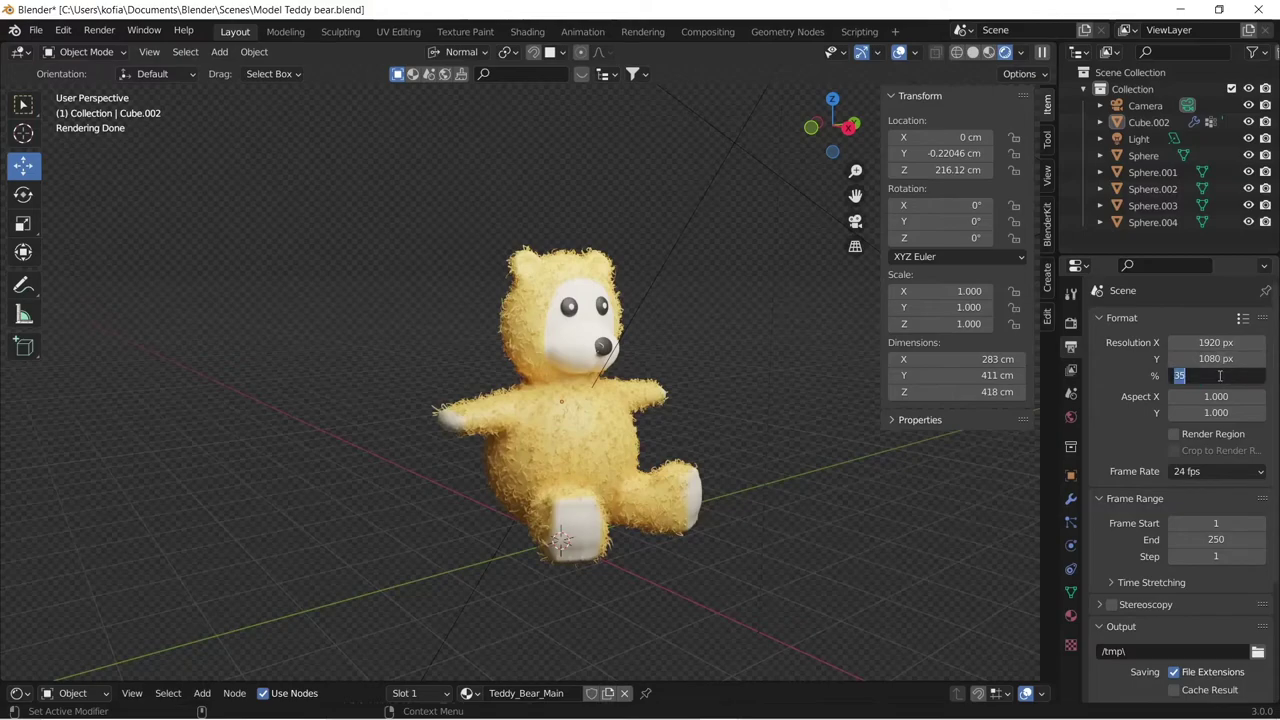
{"action": "type", "text": "7"}
{"action": "key", "text": "Return"}
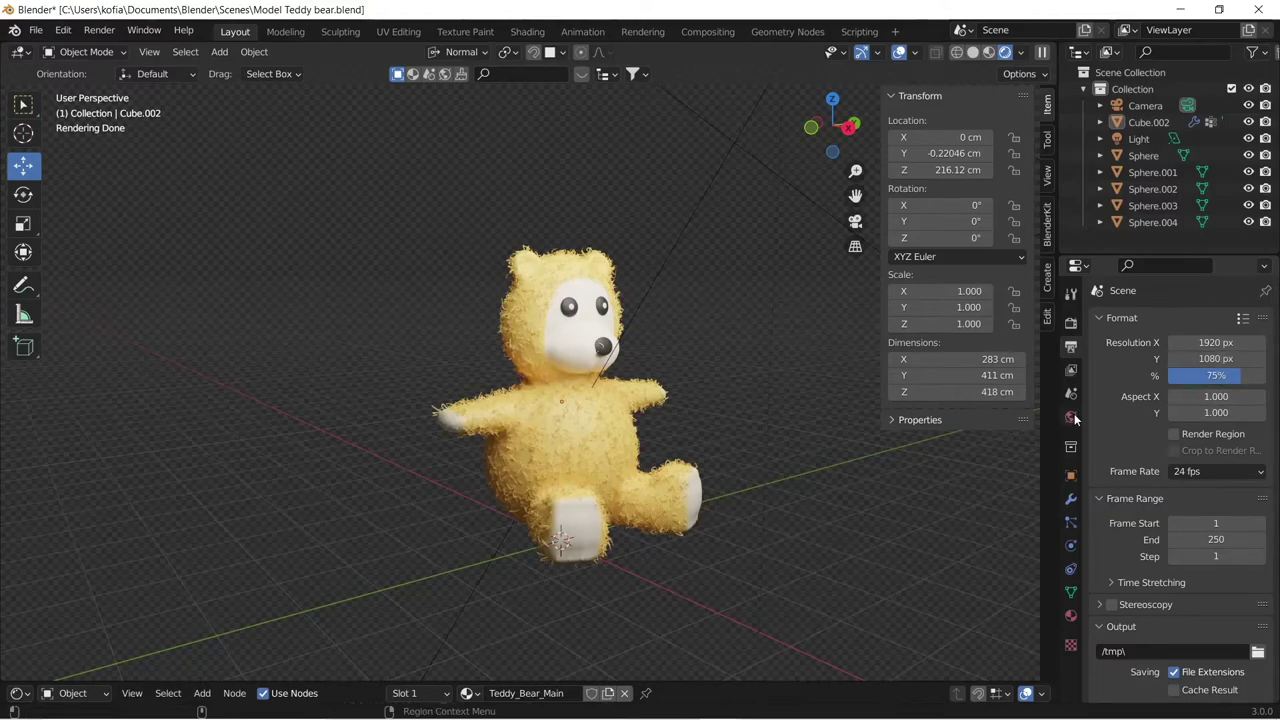
- Render a new still image, then enlarge the render window and move it aside
{"action": "left_click", "coordinate": [99, 30]}
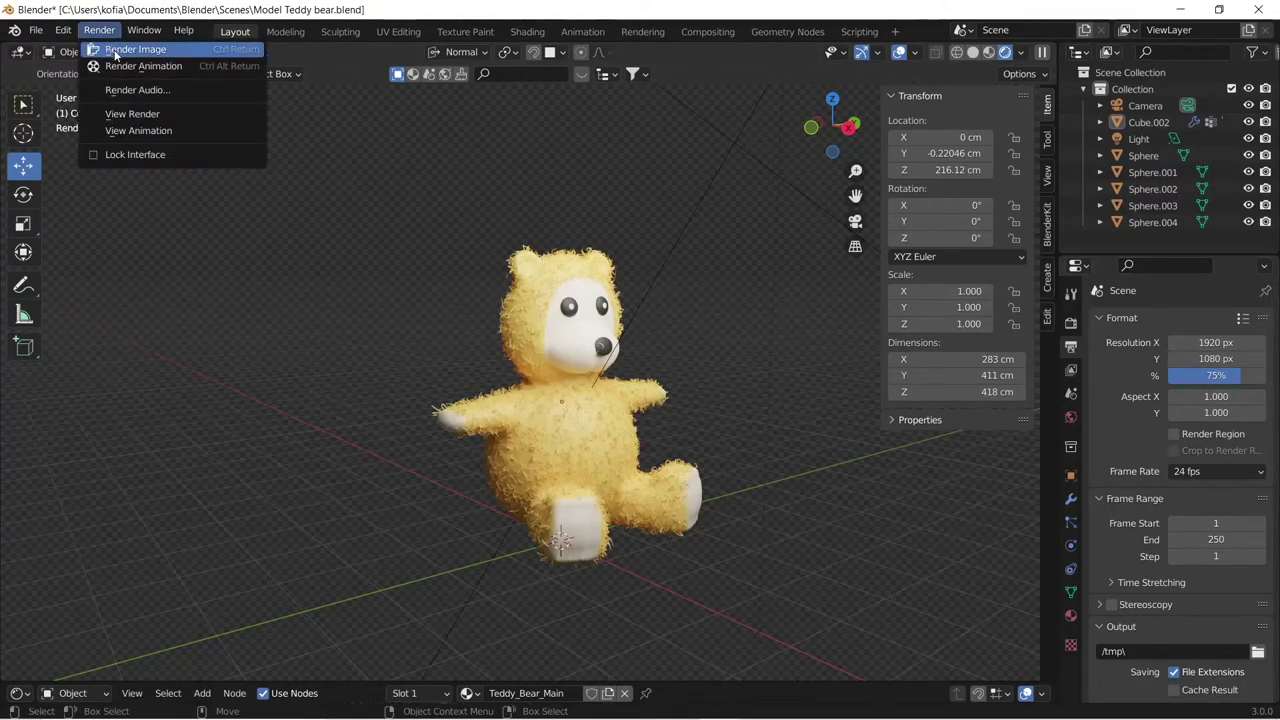
{"action": "left_click", "coordinate": [114, 50]}
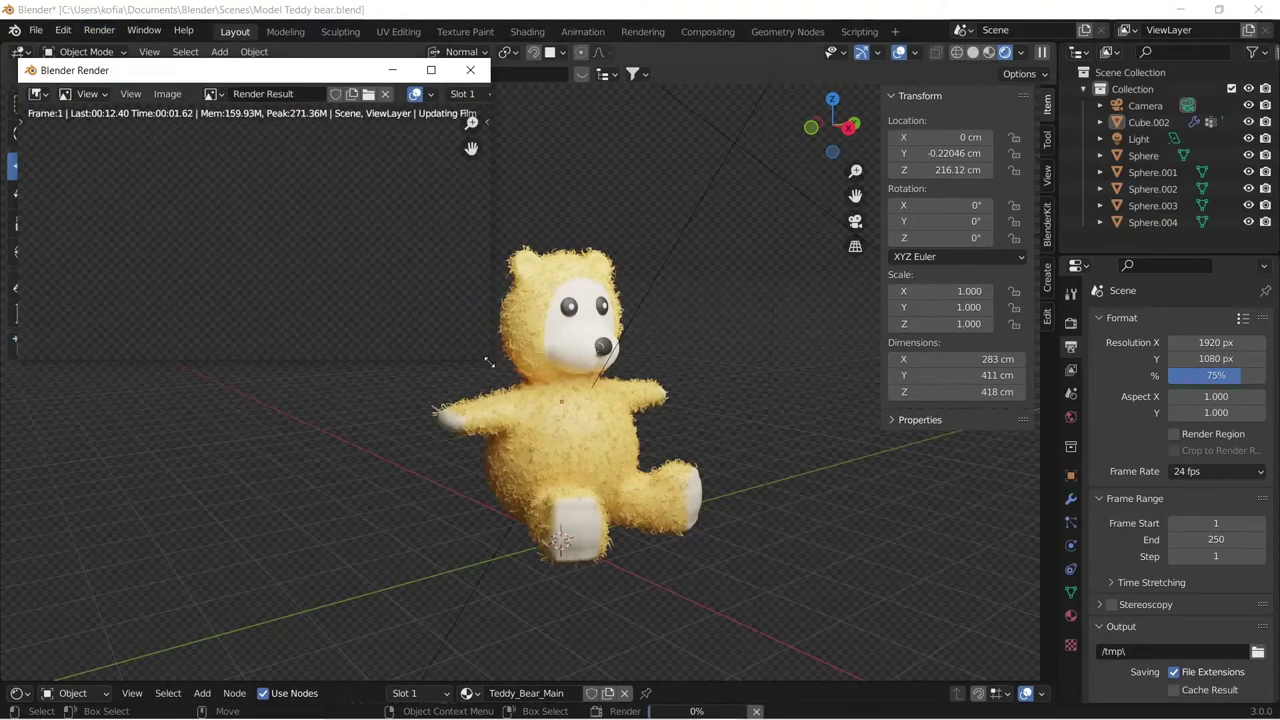
{"action": "left_click_drag", "start_coordinate": [489, 359], "coordinate": [939, 591]}
{"action": "scroll", "coordinate": [566, 341], "scroll_direction": "down", "scroll_amount": 4}
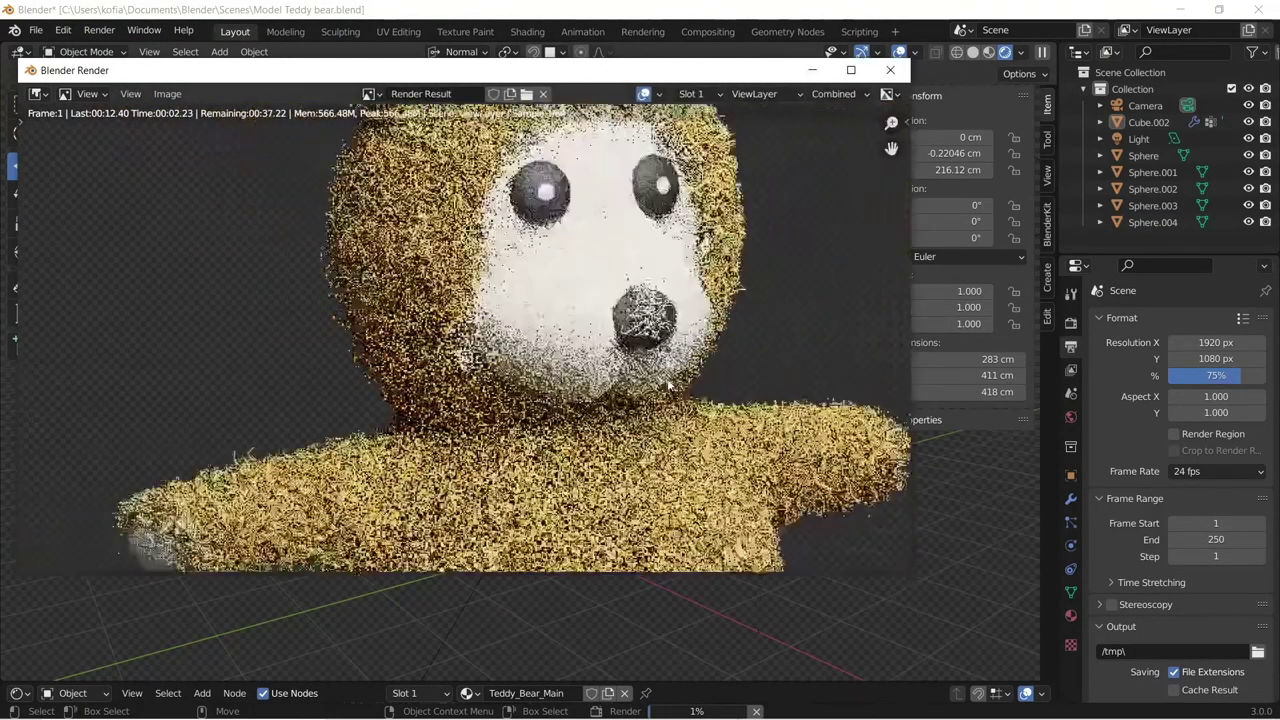
{"action": "scroll", "coordinate": [566, 341], "scroll_direction": "down", "scroll_amount": 3}
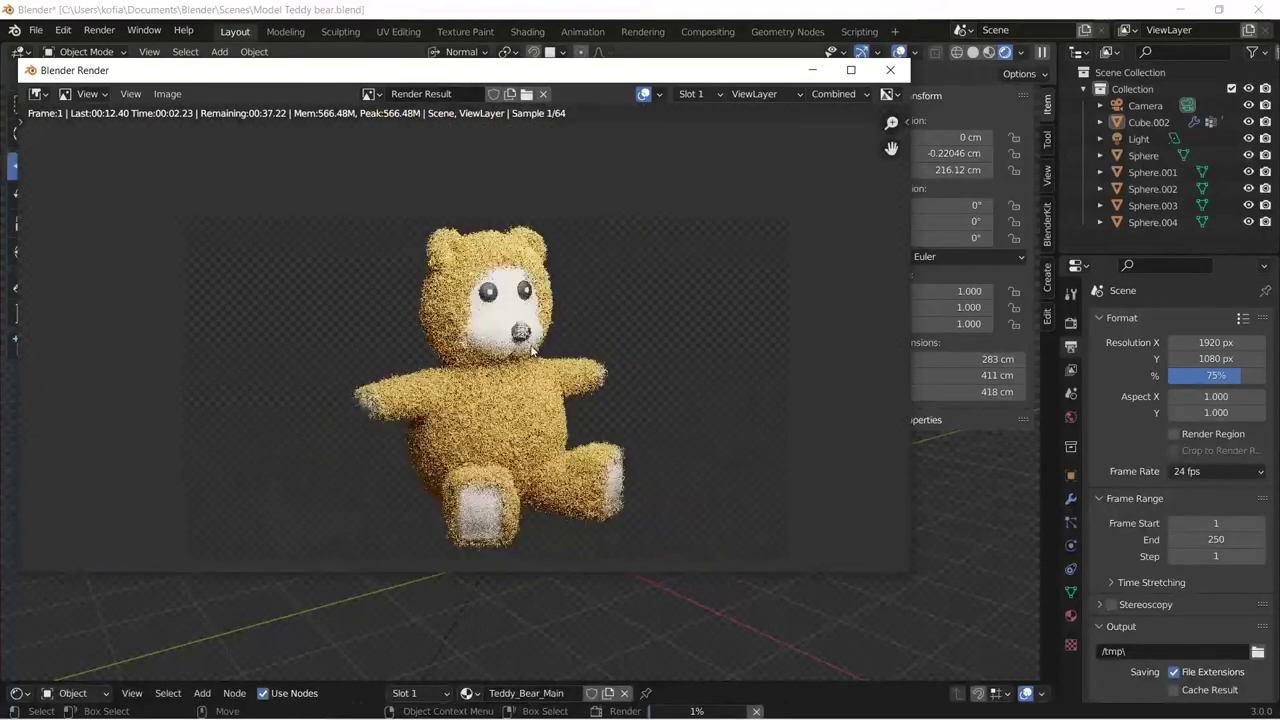
{"action": "scroll", "coordinate": [400, 250], "scroll_direction": "up", "scroll_amount": 1}
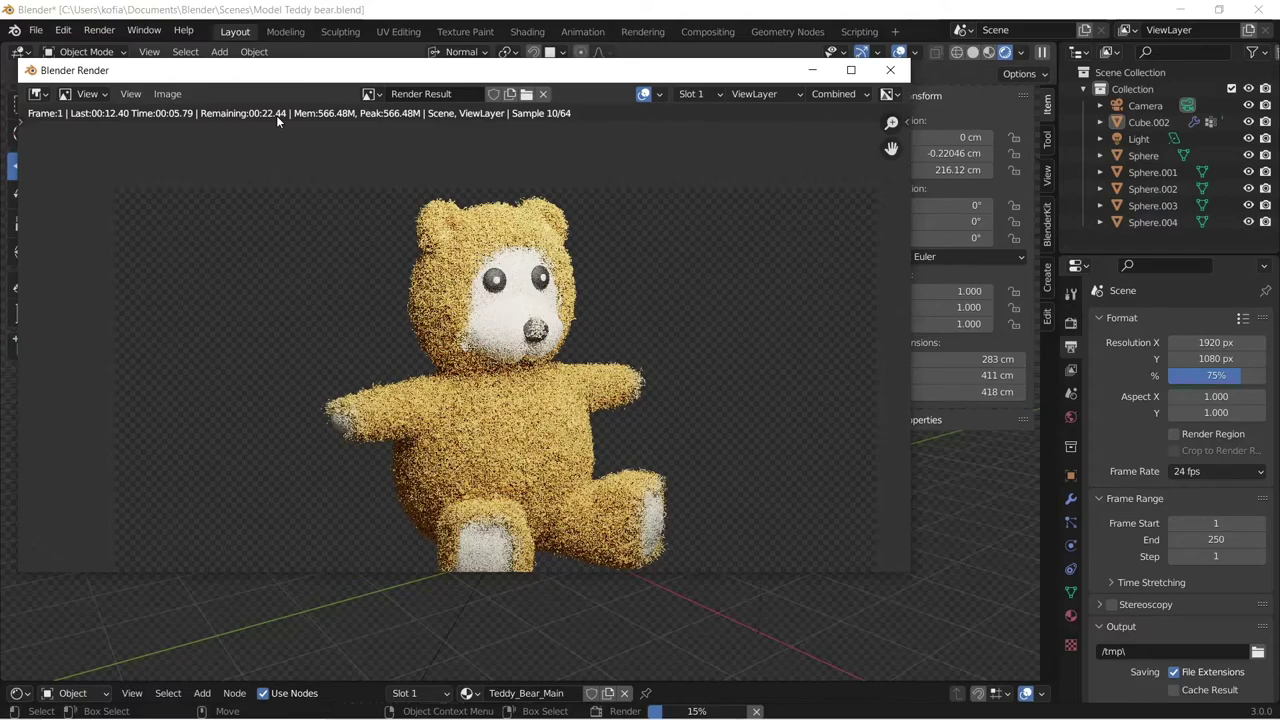
{"action": "left_click_drag", "start_coordinate": [335, 78], "coordinate": [156, 140]}
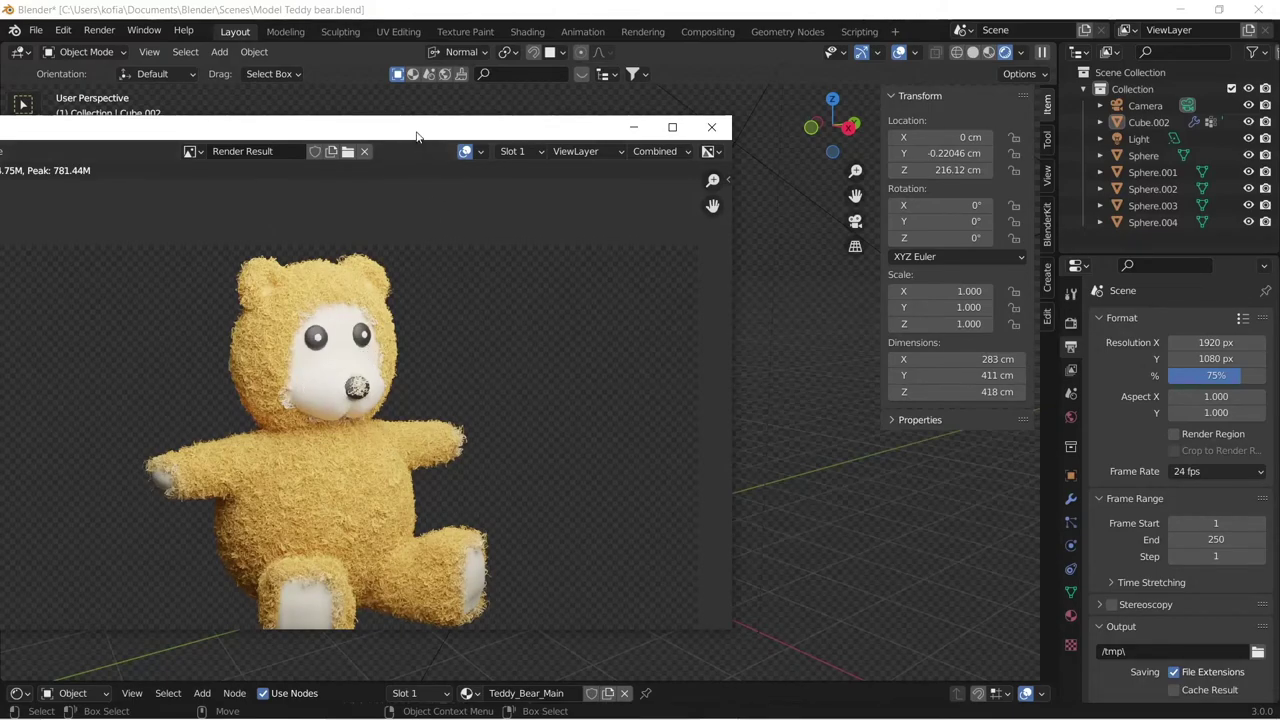
{"action": "left_click_drag", "start_coordinate": [417, 136], "coordinate": [227, 146]}
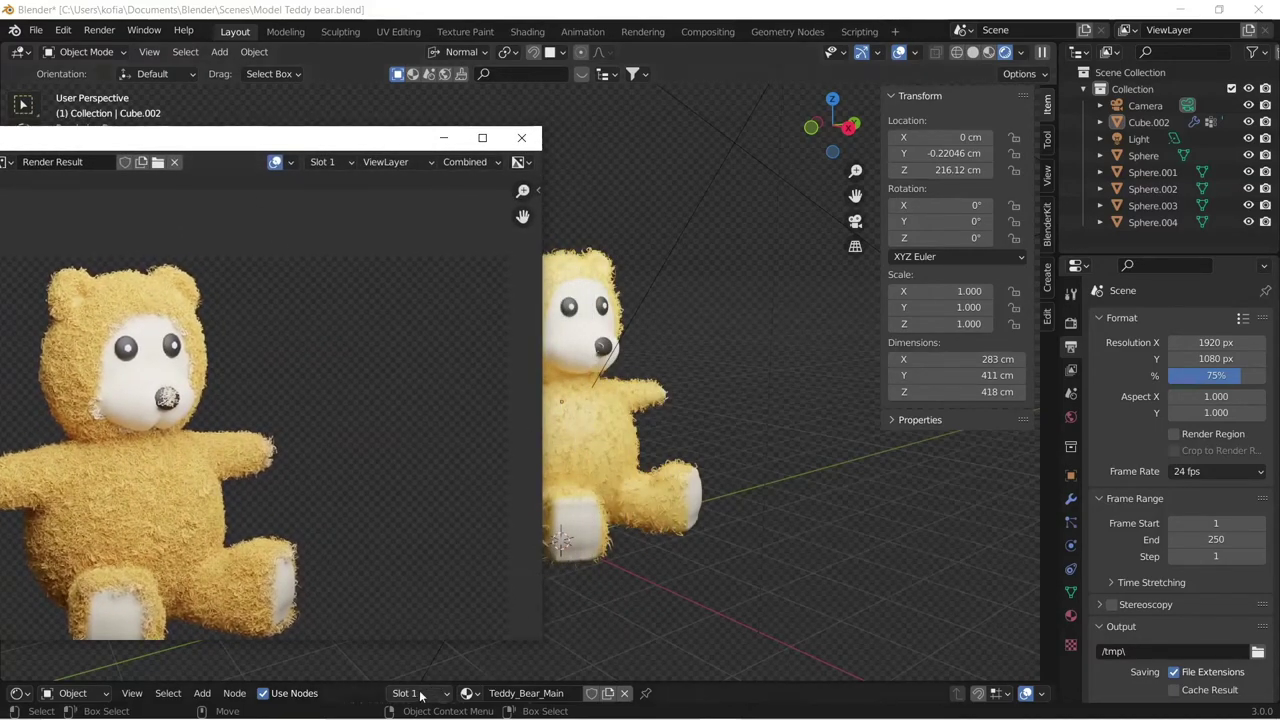
- In the Texture Paint workspace, change the brush colour from orange to green
{"action": "left_click", "coordinate": [465, 31]}
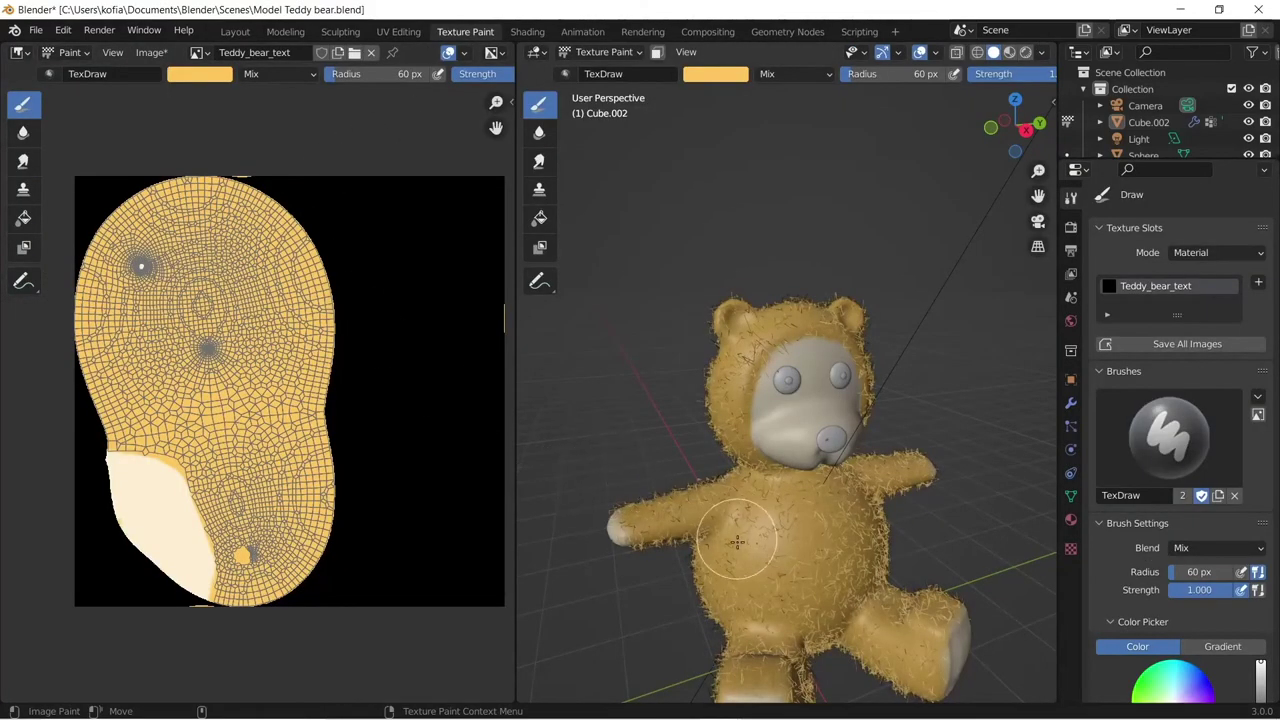
{"action": "scroll", "coordinate": [795, 537], "scroll_direction": "up", "scroll_amount": 5}
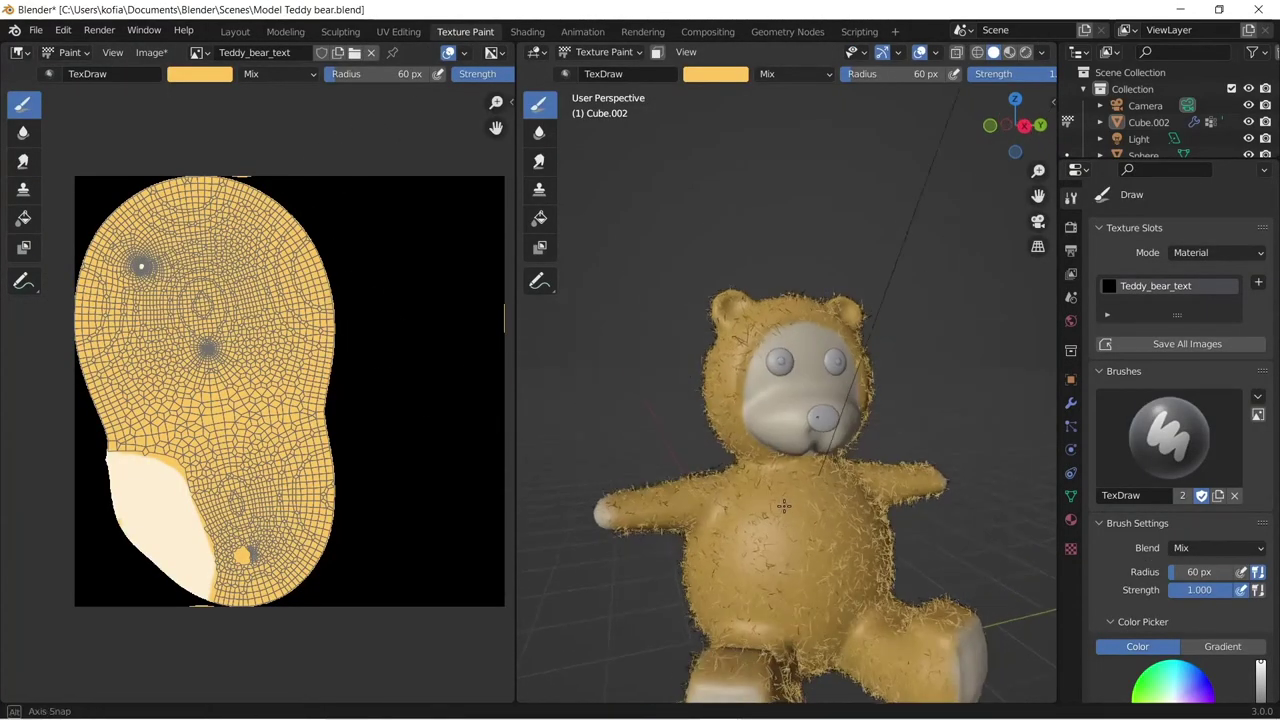
{"action": "left_click", "coordinate": [703, 77]}
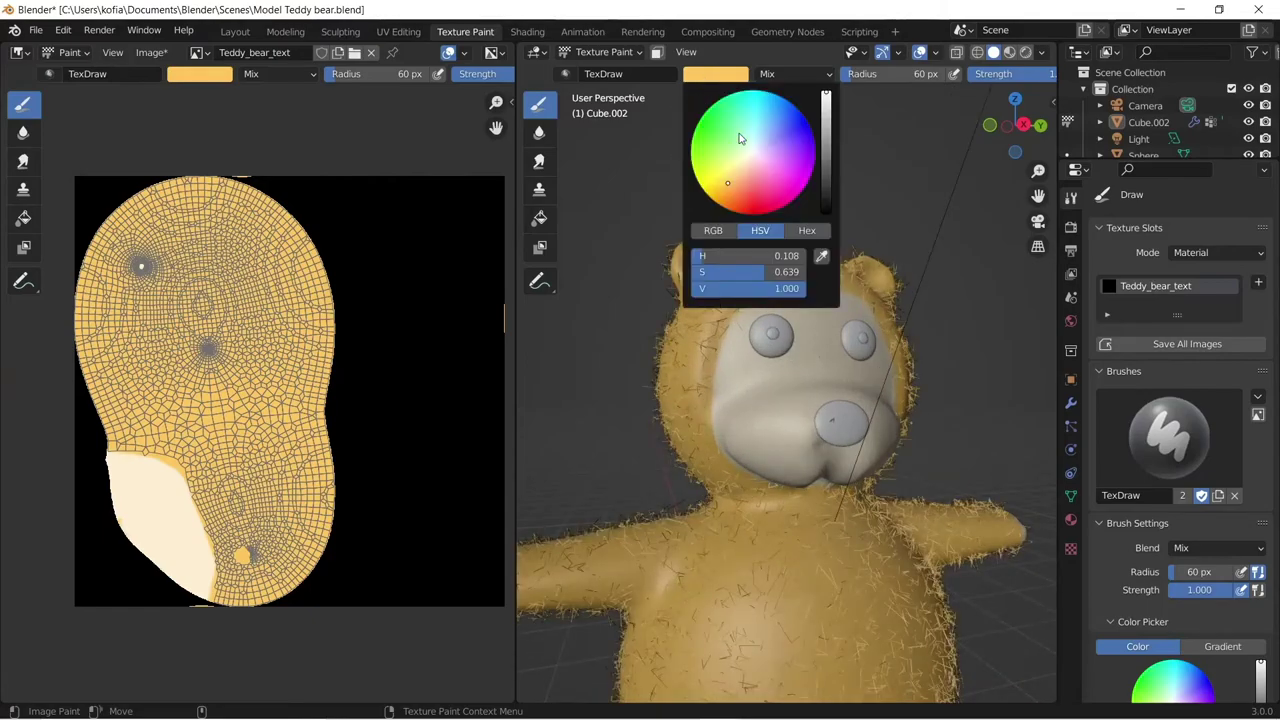
{"action": "left_click_drag", "start_coordinate": [745, 131], "coordinate": [716, 142]}
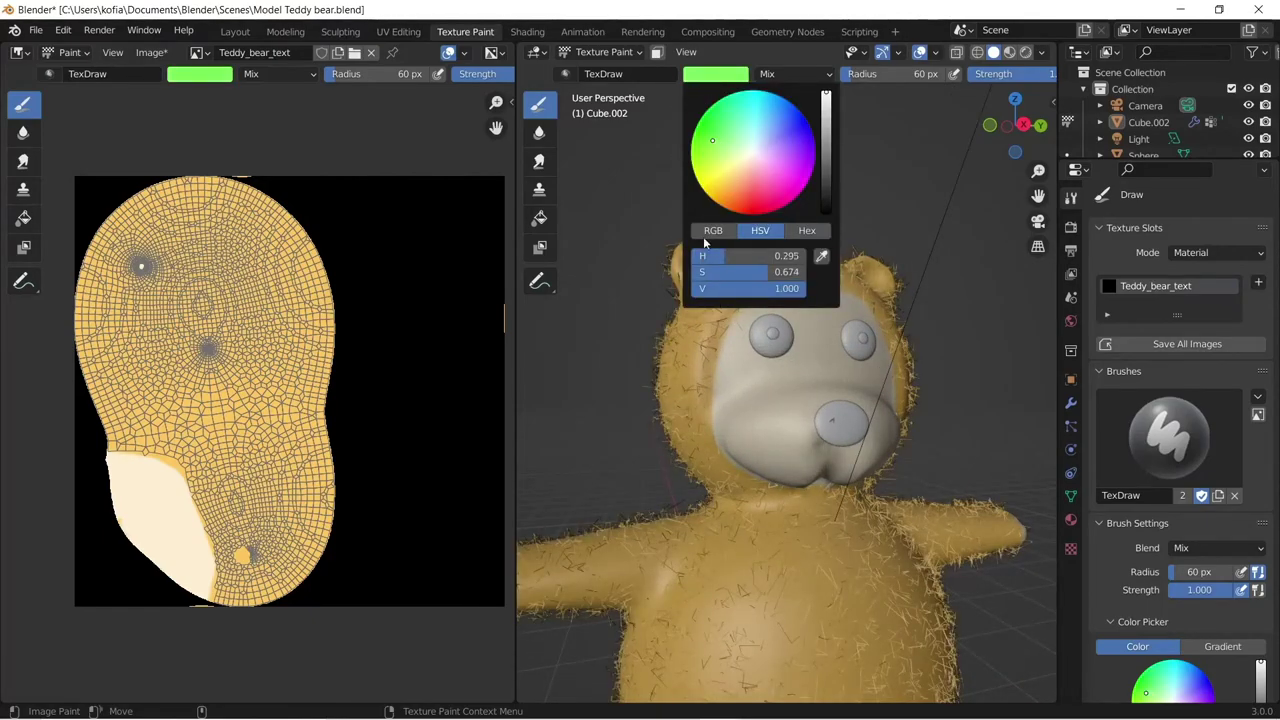
- Paint green spots over the bear's chest, belly and lower belly
{"action": "left_click", "coordinate": [706, 570]}
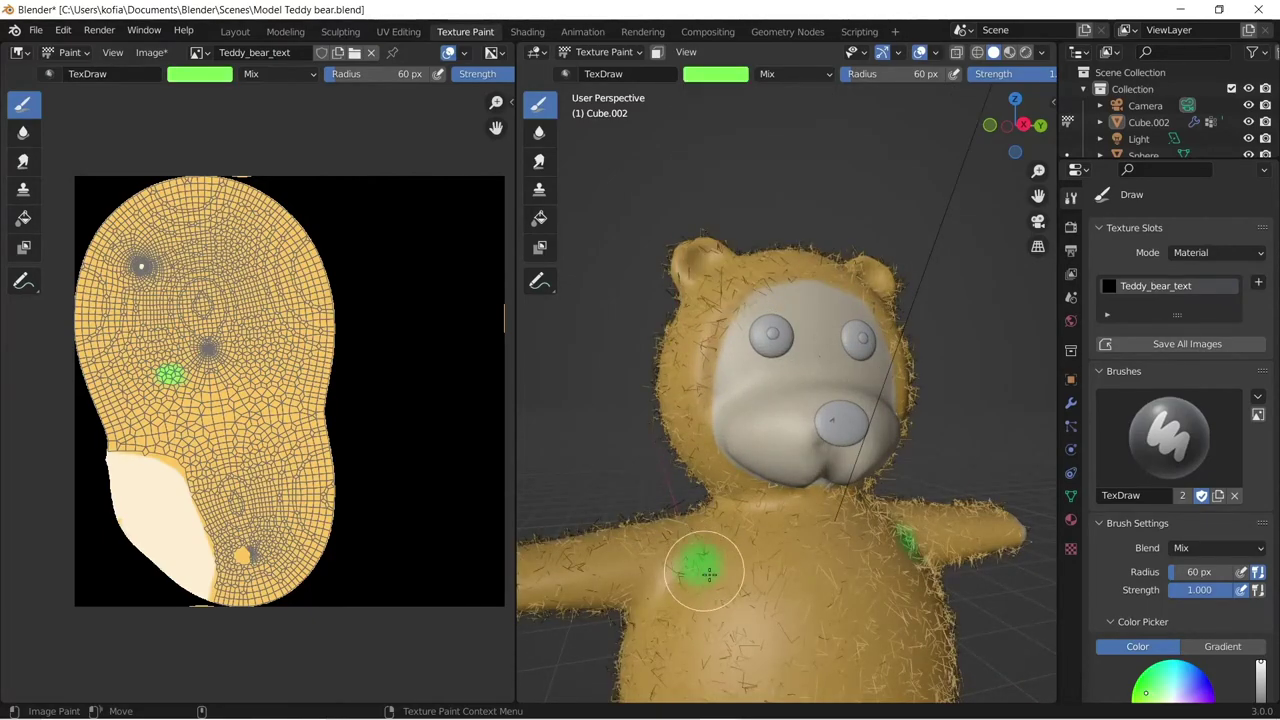
{"action": "left_click", "coordinate": [775, 625]}
{"action": "middle_click_drag", "start_coordinate": [731, 594], "coordinate": [789, 555]}
{"action": "scroll", "coordinate": [766, 623], "scroll_direction": "down", "scroll_amount": 4}
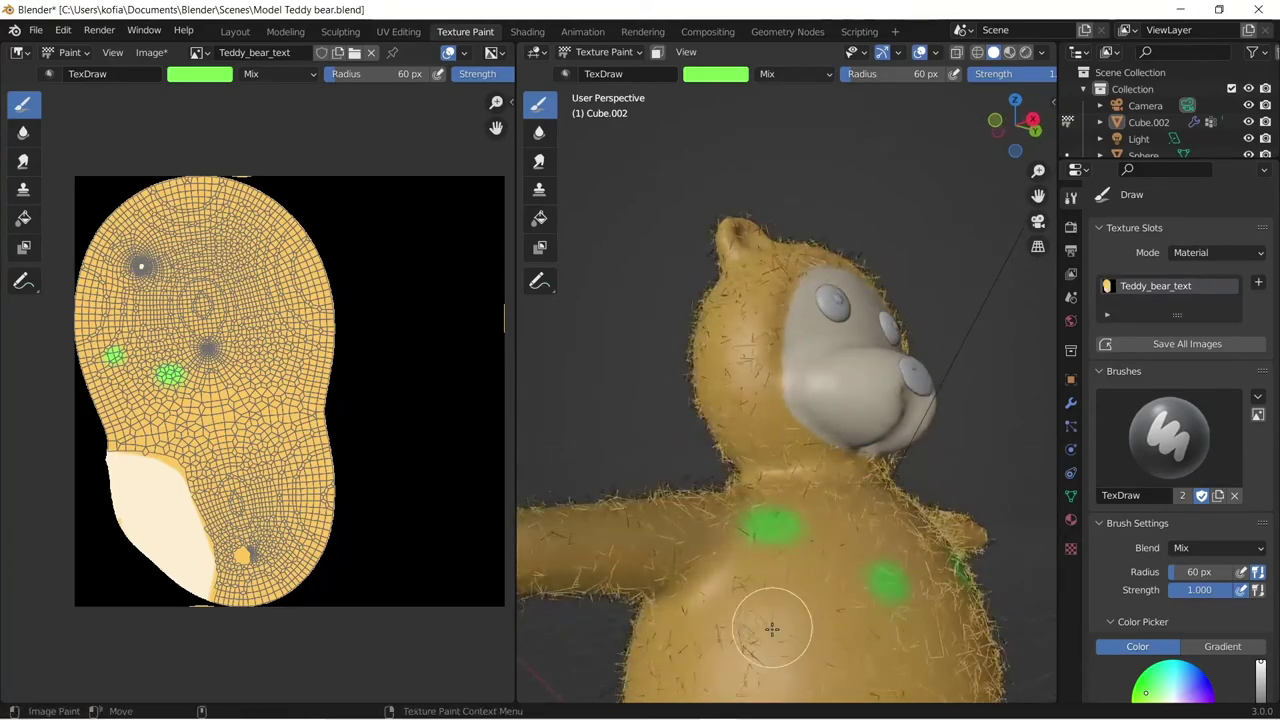
{"action": "left_click", "coordinate": [743, 540]}
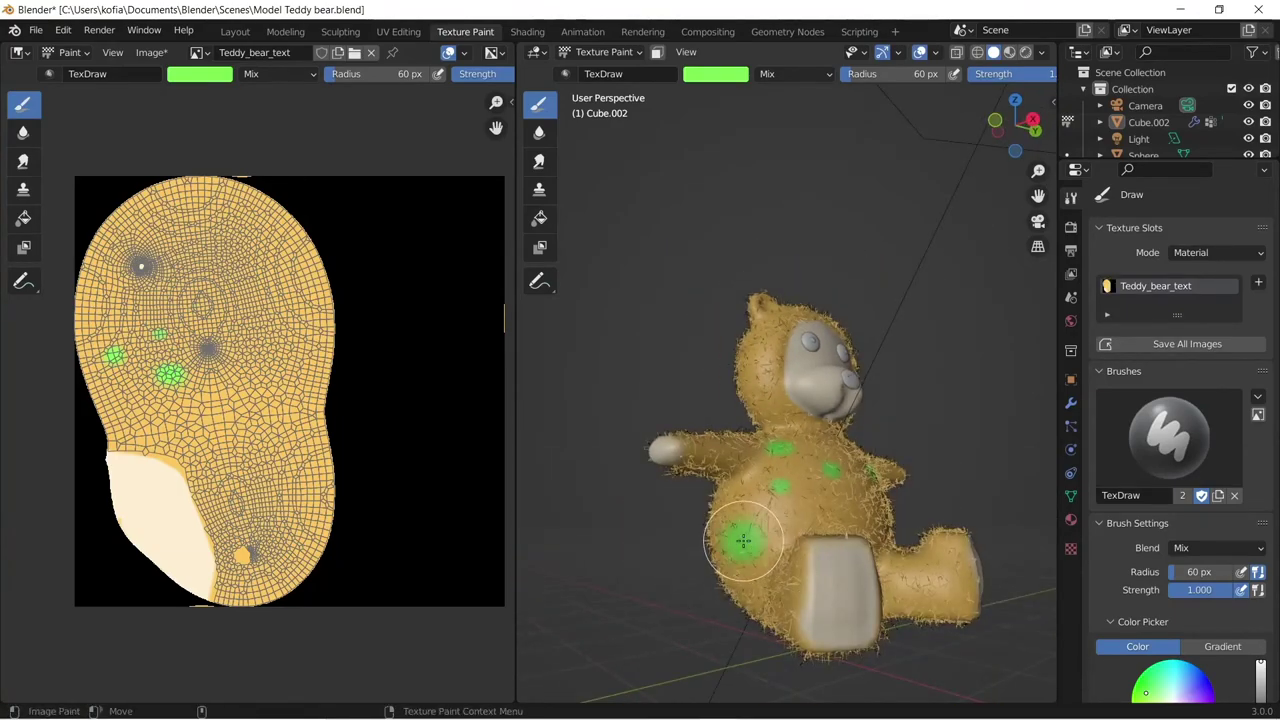
{"action": "left_click", "coordinate": [800, 515]}
{"action": "left_click", "coordinate": [822, 516]}
{"action": "mouse_move", "coordinate": [822, 516]}
{"action": "middle_mouse_down"}
{"action": "mouse_move", "coordinate": [900, 520]}
{"action": "mouse_move", "coordinate": [838, 527]}
{"action": "middle_mouse_up"}
{"action": "left_click", "coordinate": [838, 527]}
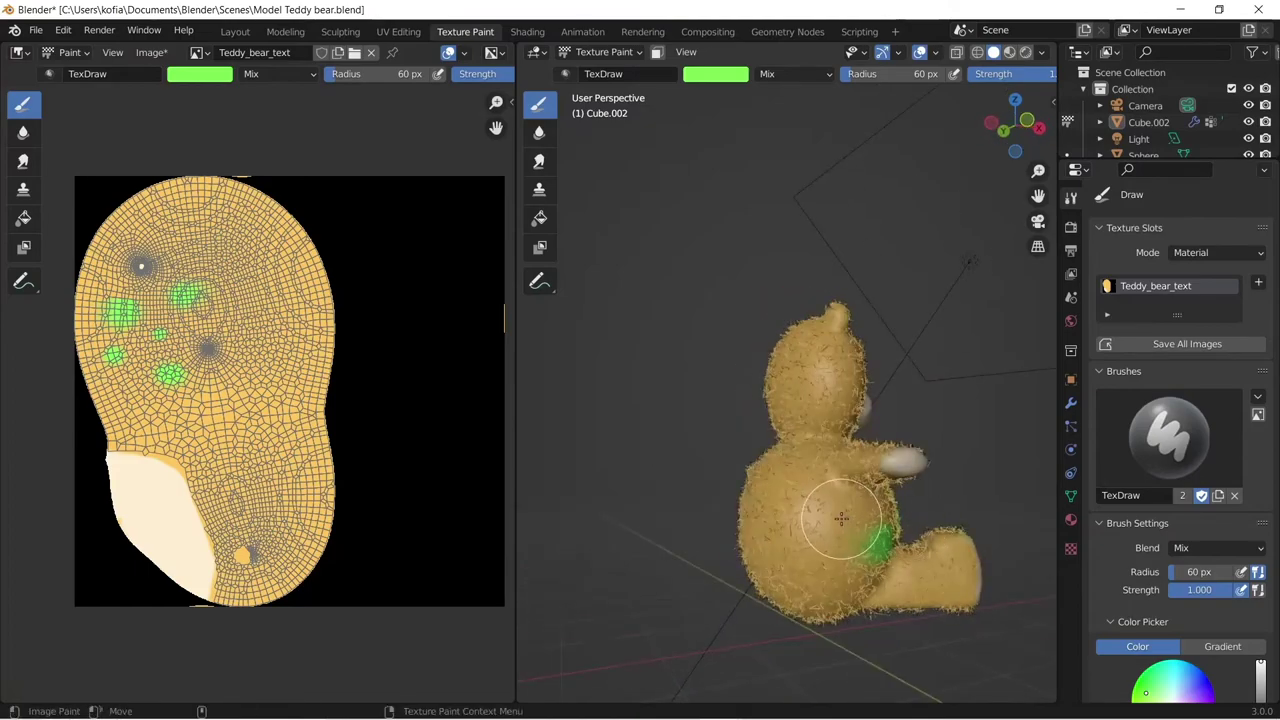
{"action": "left_click", "coordinate": [808, 471]}
{"action": "left_click", "coordinate": [777, 543]}
{"action": "left_click", "coordinate": [809, 573]}
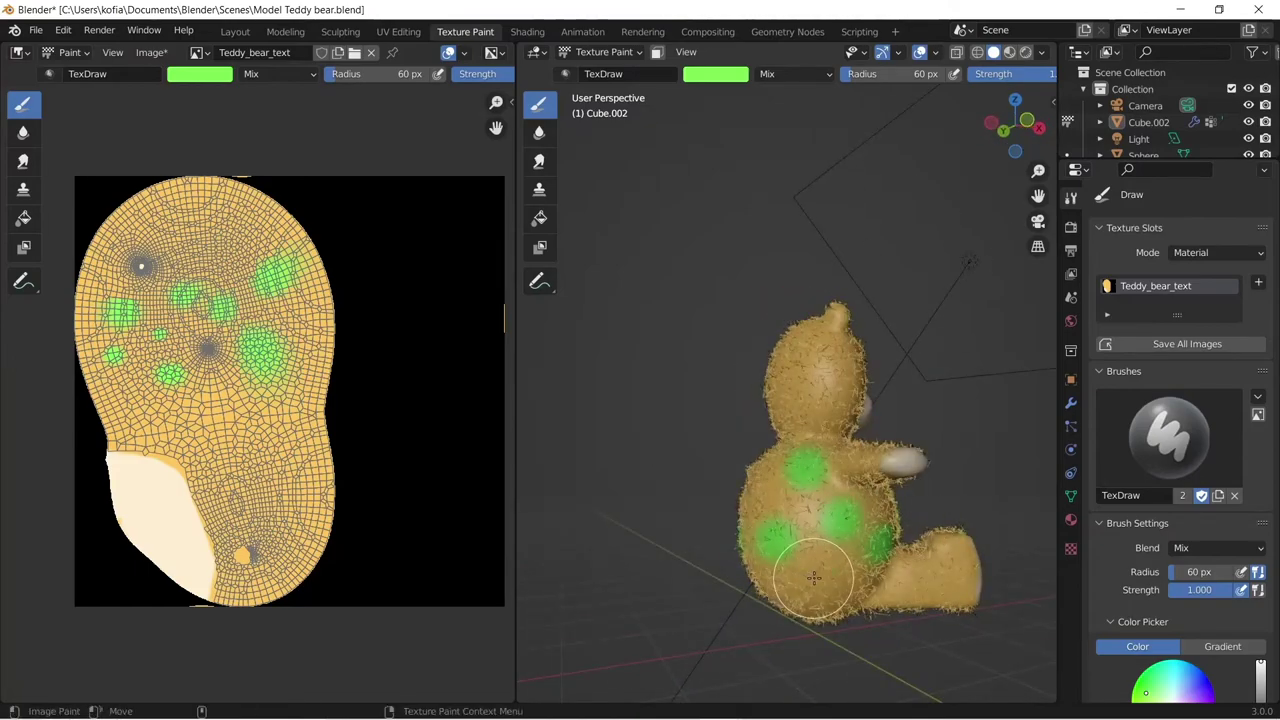
{"action": "left_click", "coordinate": [853, 602]}
{"action": "mouse_move", "coordinate": [853, 602]}
{"action": "middle_mouse_down"}
{"action": "mouse_move", "coordinate": [843, 570]}
{"action": "mouse_move", "coordinate": [803, 594]}
{"action": "middle_mouse_up"}
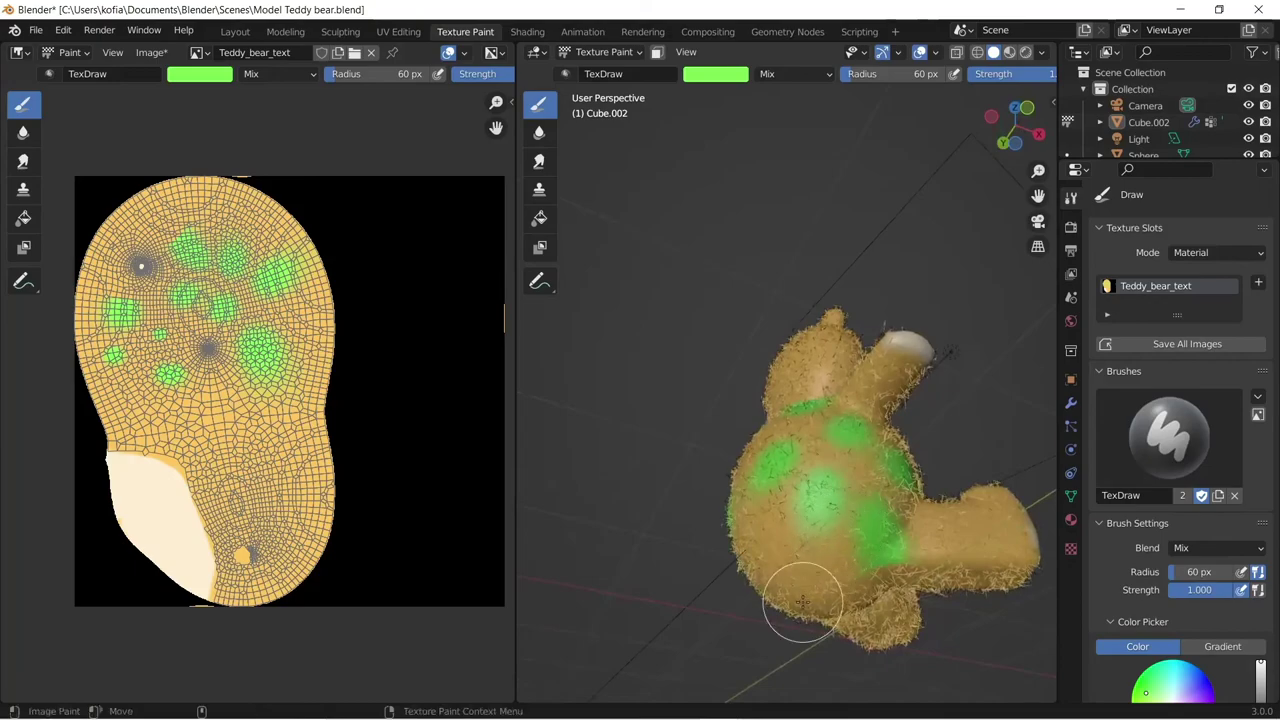
{"action": "left_click", "coordinate": [811, 591]}
- Paint green spots on the bear's leg, cheeks and the top of its head
{"action": "left_click", "coordinate": [963, 571]}
{"action": "middle_click_drag", "start_coordinate": [925, 550], "coordinate": [782, 546]}
{"action": "left_click", "coordinate": [767, 407]}
{"action": "middle_click_drag", "start_coordinate": [751, 386], "coordinate": [795, 335]}
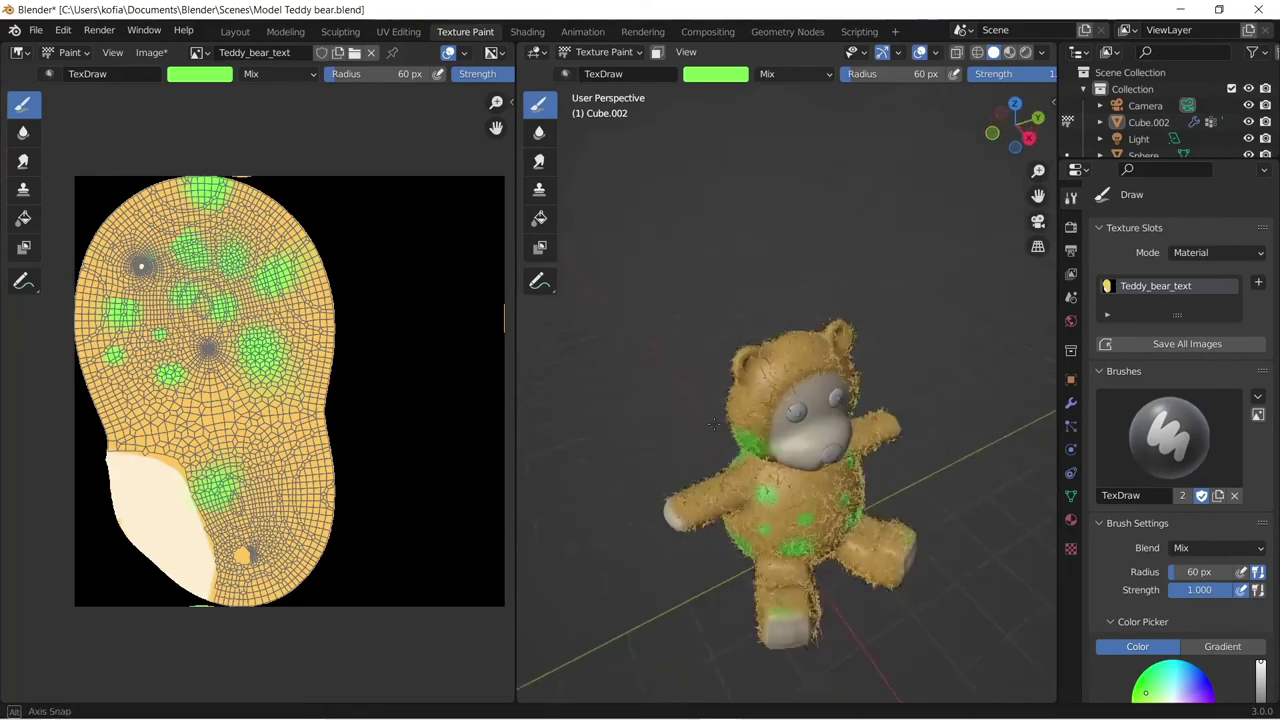
{"action": "left_click_drag", "start_coordinate": [795, 335], "coordinate": [783, 343]}
{"action": "left_click", "coordinate": [733, 437]}
{"action": "middle_click_drag", "start_coordinate": [733, 437], "coordinate": [770, 400]}
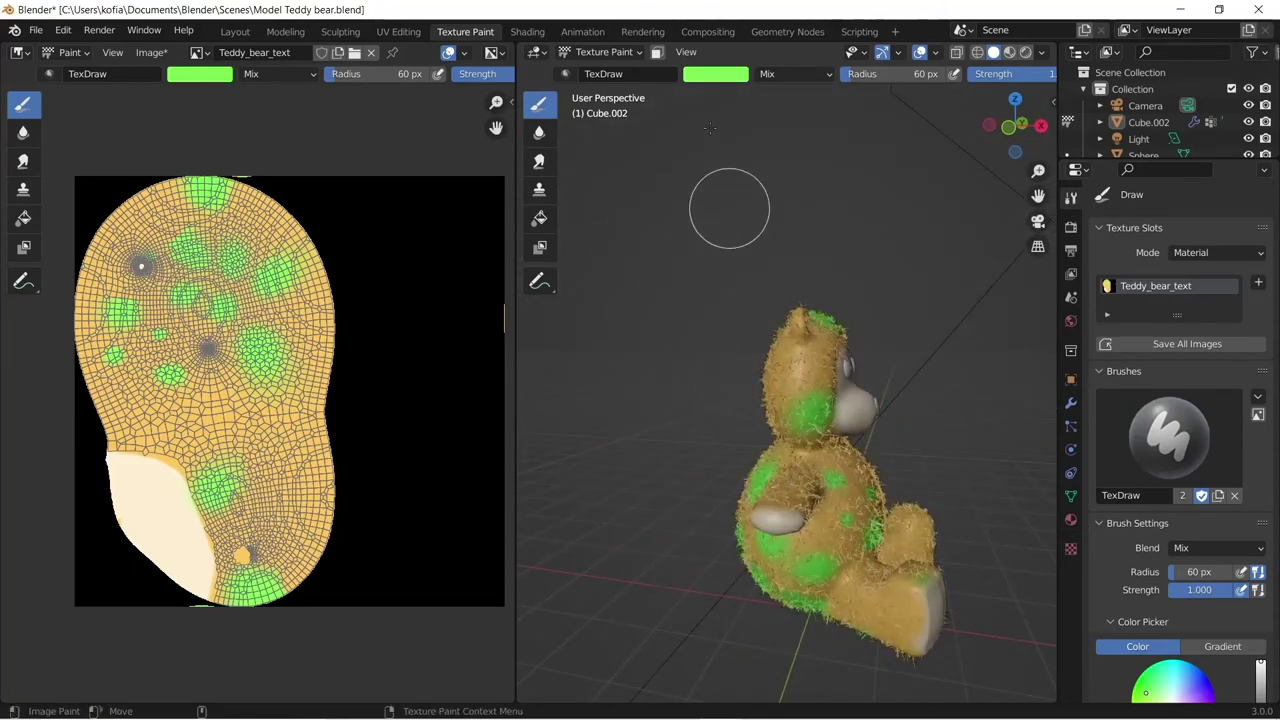
- Reduce the brush radius to 30 px and return to the Layout workspace
{"action": "left_click", "coordinate": [888, 74]}
{"action": "type", "text": "30"}
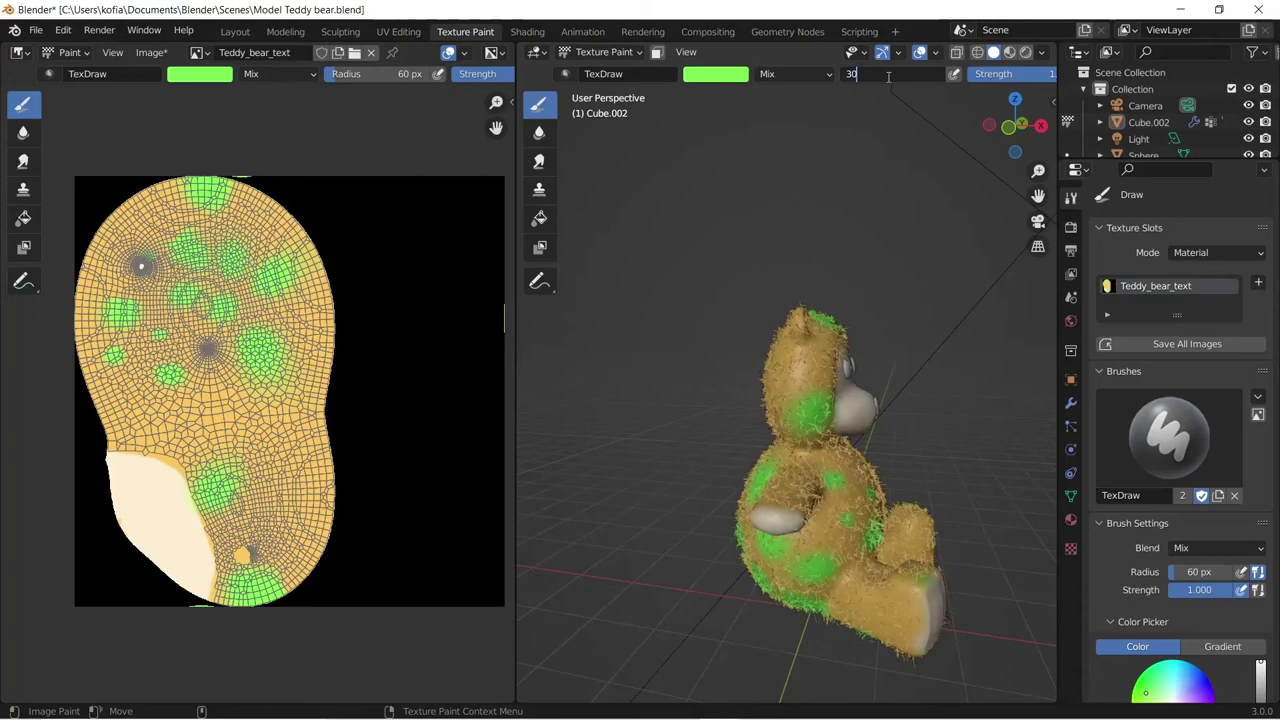
{"action": "key", "text": "Return"}
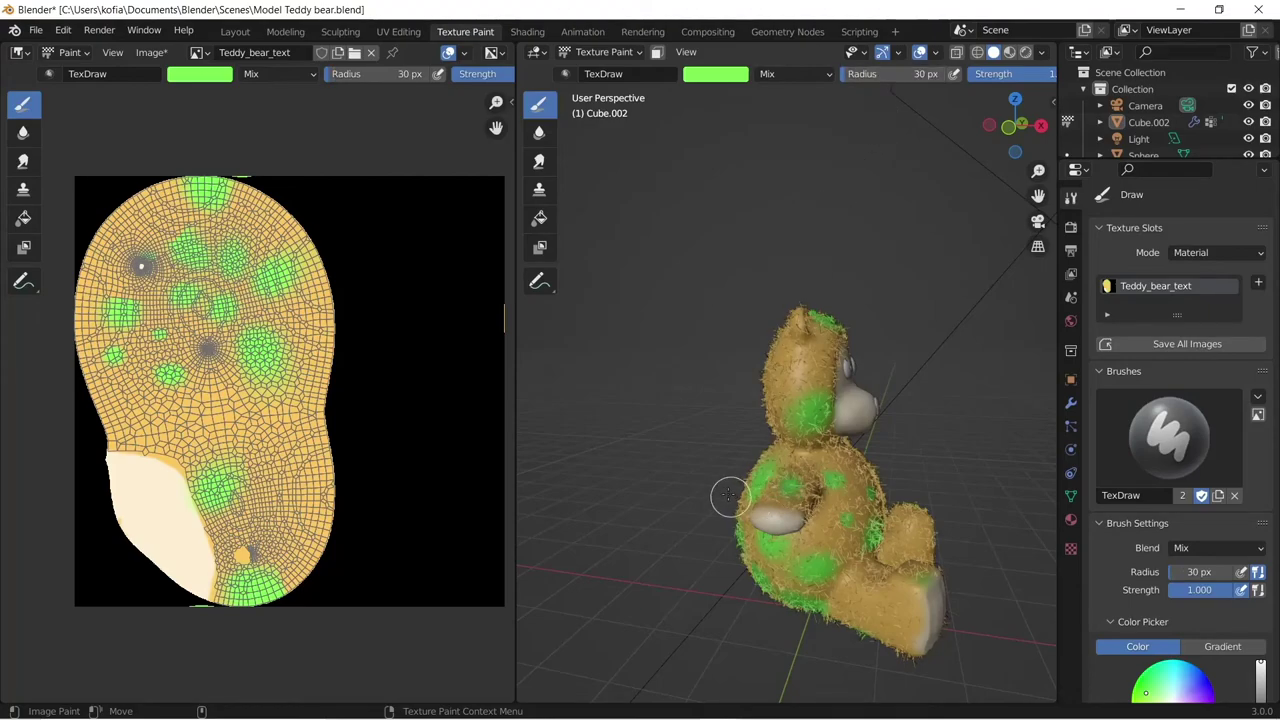
{"action": "middle_click_drag", "start_coordinate": [729, 497], "coordinate": [655, 445]}
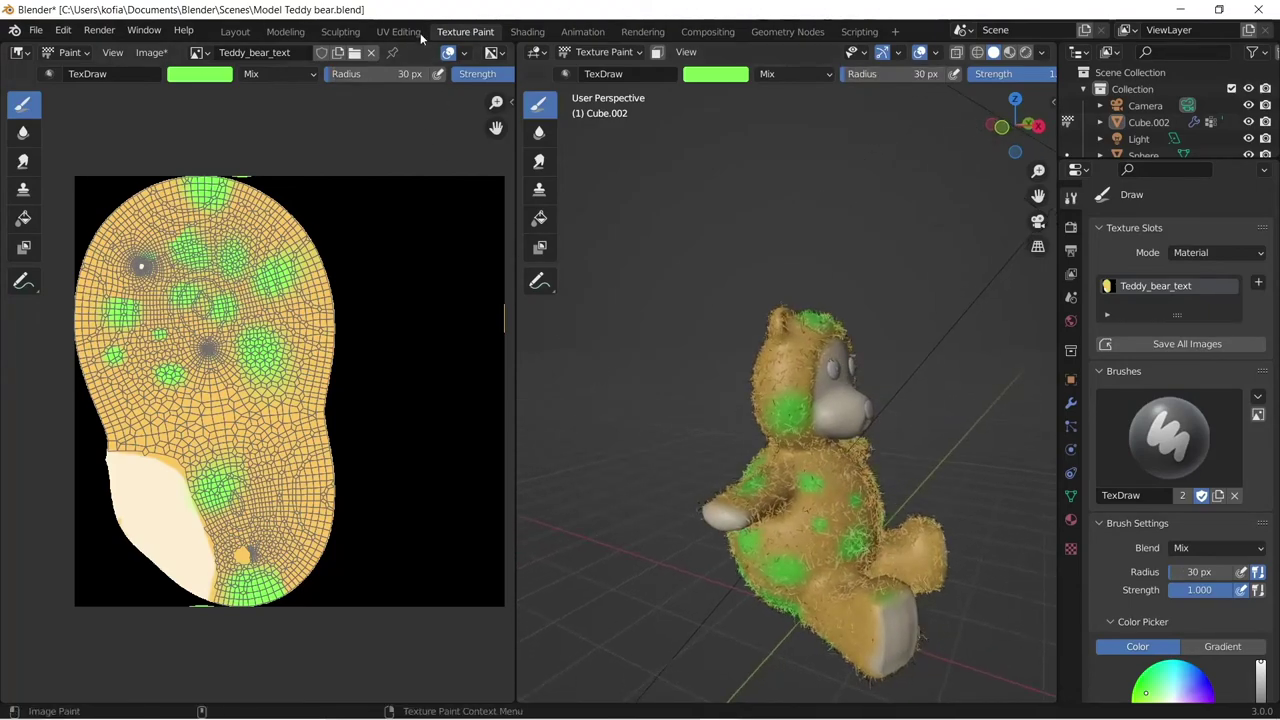
{"action": "left_click", "coordinate": [247, 33]}
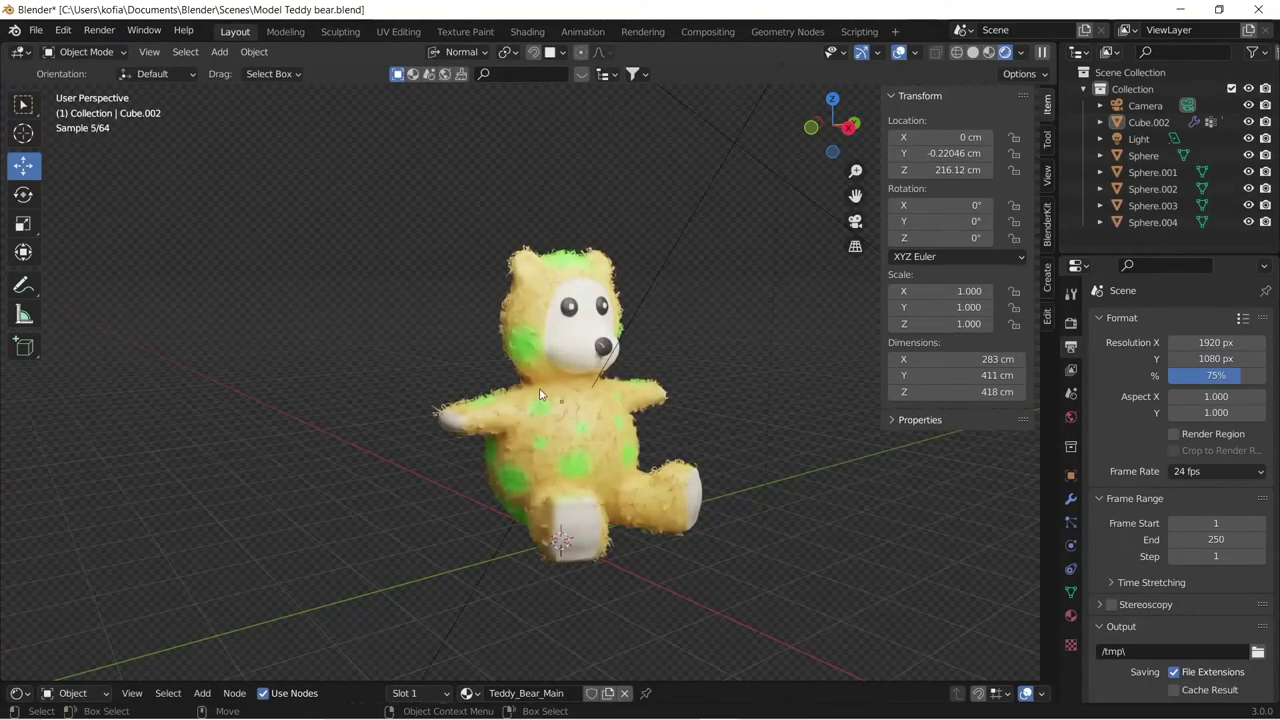
- Render the green-spotted bear with Render Image and place the narrowed Render Result window beside the scene
{"action": "left_click", "coordinate": [100, 31]}
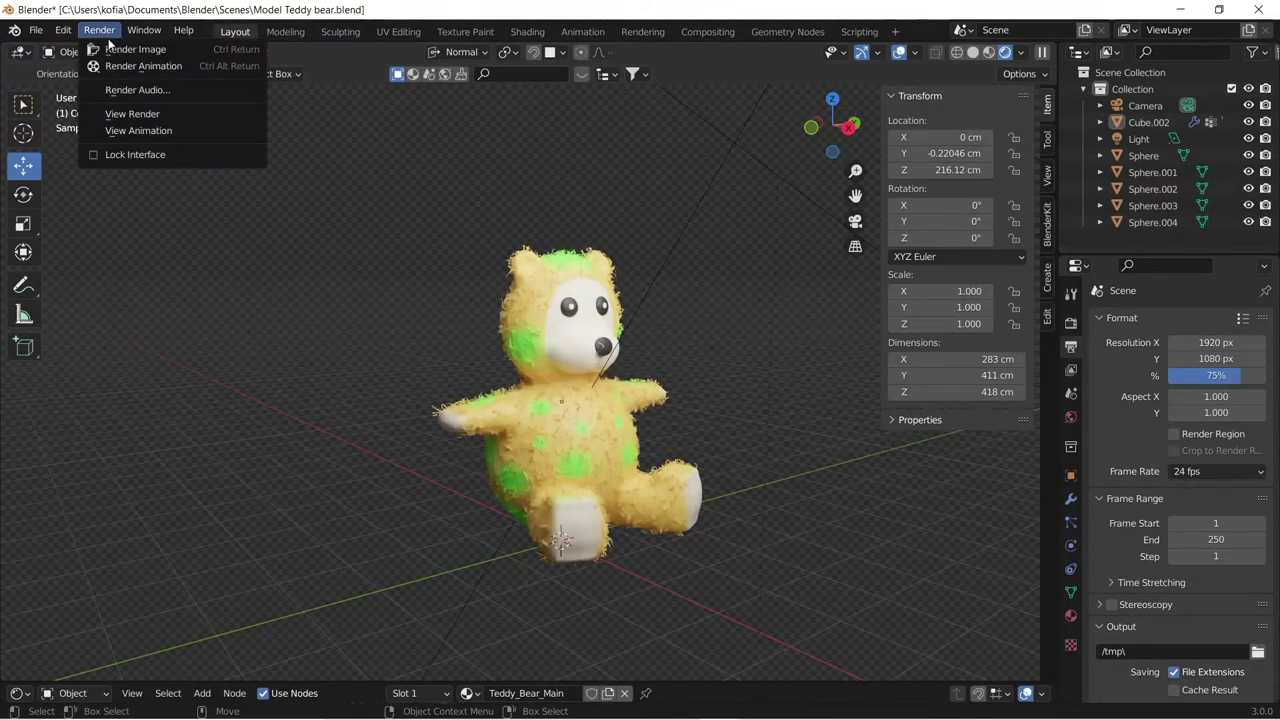
{"action": "left_click", "coordinate": [125, 49]}
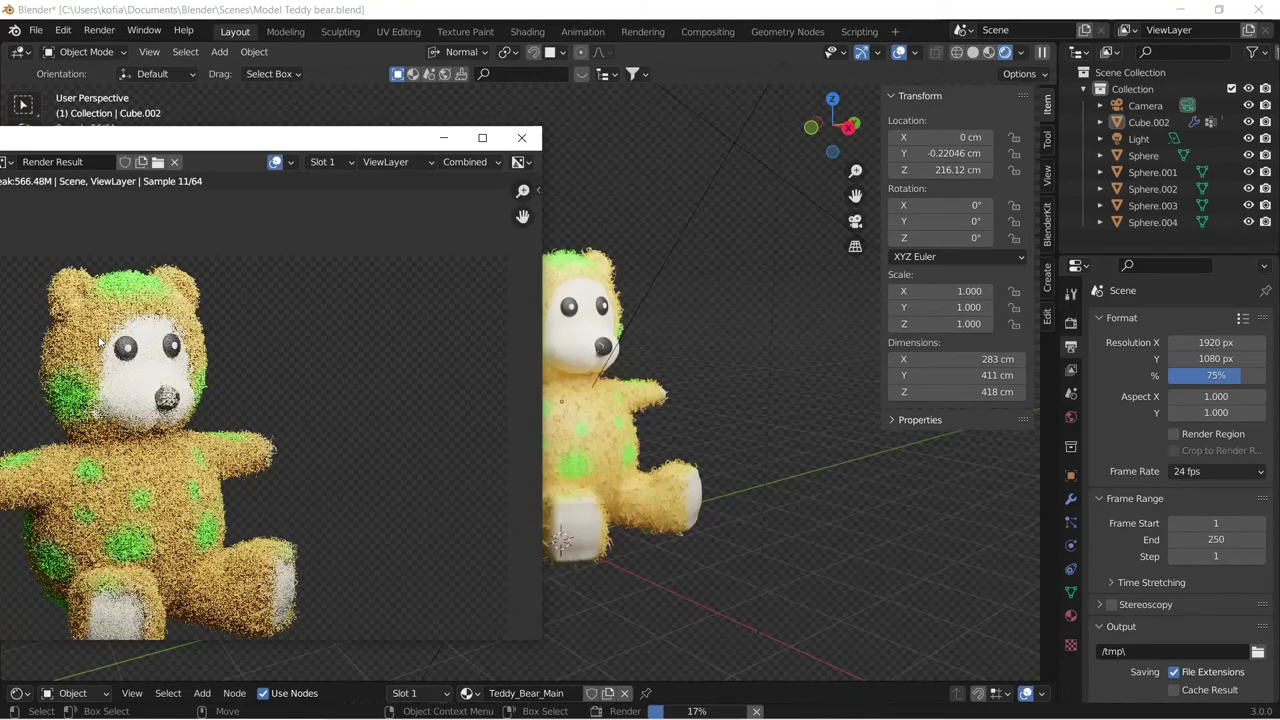
{"action": "mouse_move", "coordinate": [192, 138]}
{"action": "left_mouse_down"}
{"action": "mouse_move", "coordinate": [214, 134]}
{"action": "mouse_move", "coordinate": [171, 134]}
{"action": "left_mouse_up"}
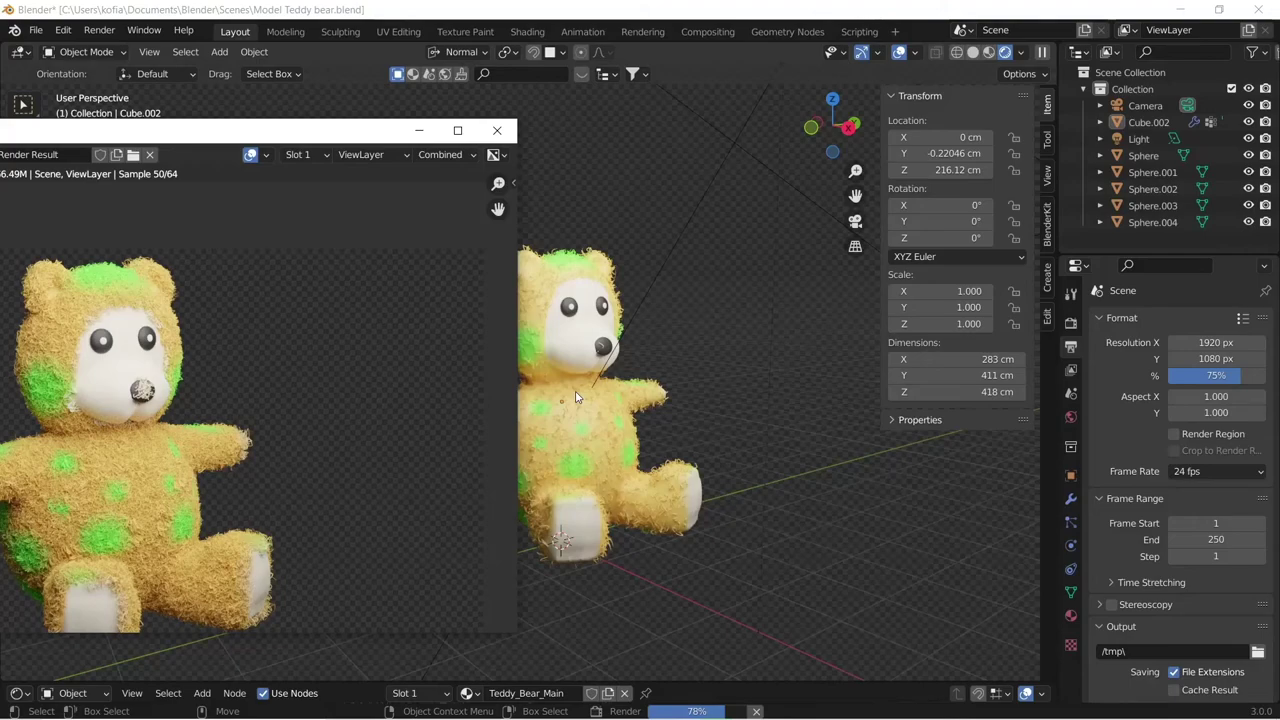
{"action": "left_click_drag", "start_coordinate": [316, 130], "coordinate": [350, 116]}
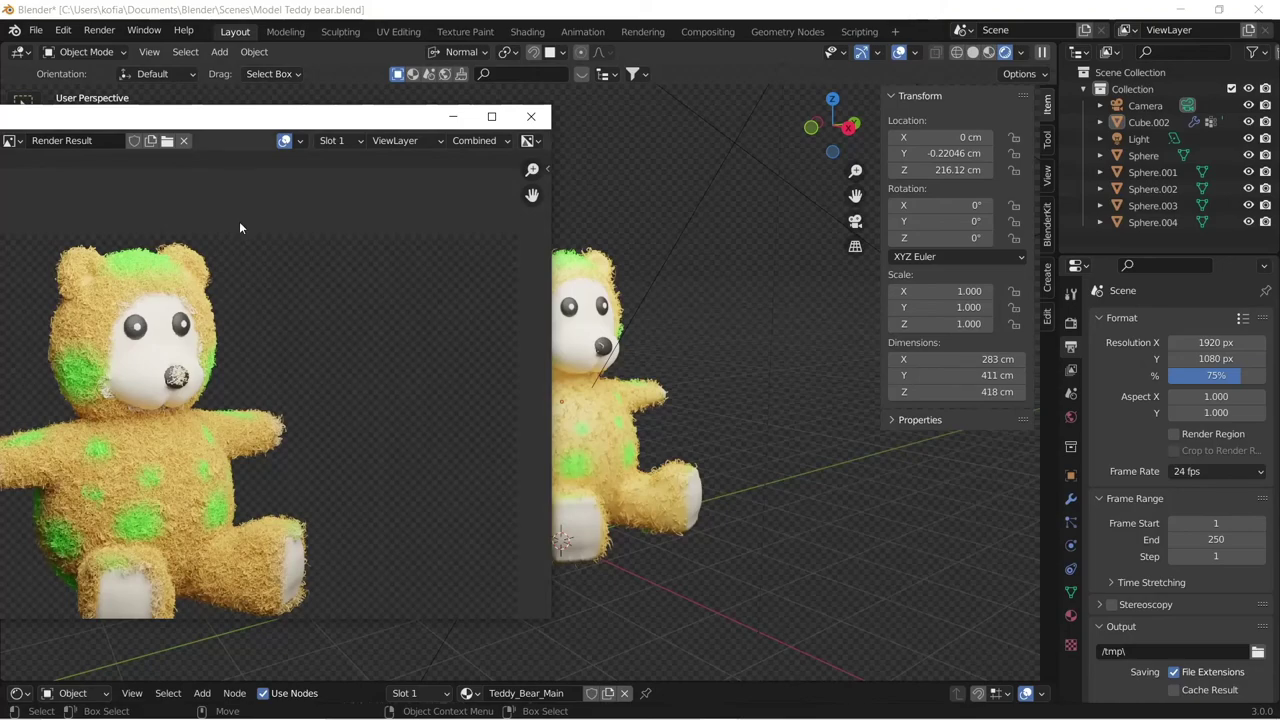
{"action": "left_click_drag", "start_coordinate": [296, 117], "coordinate": [244, 138]}
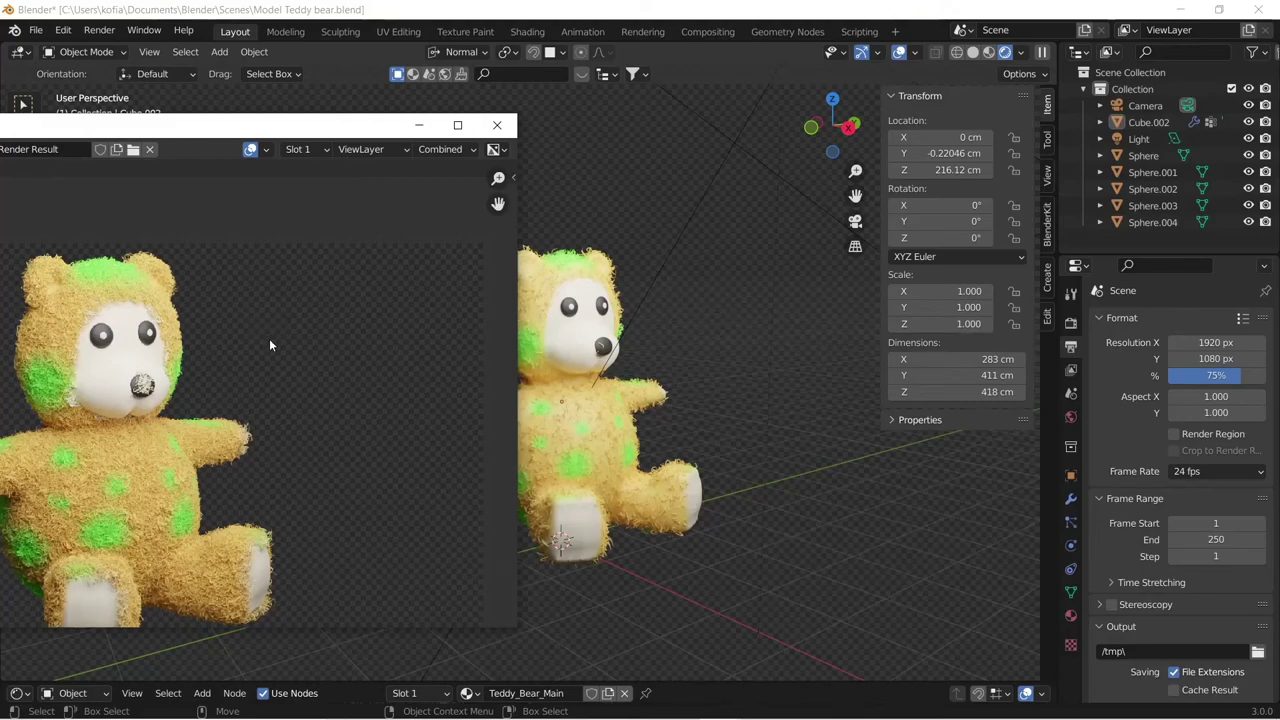
{"action": "mouse_move", "coordinate": [289, 136]}
{"action": "left_mouse_down"}
{"action": "mouse_move", "coordinate": [323, 113]}
{"action": "mouse_move", "coordinate": [269, 138]}
{"action": "left_mouse_up"}
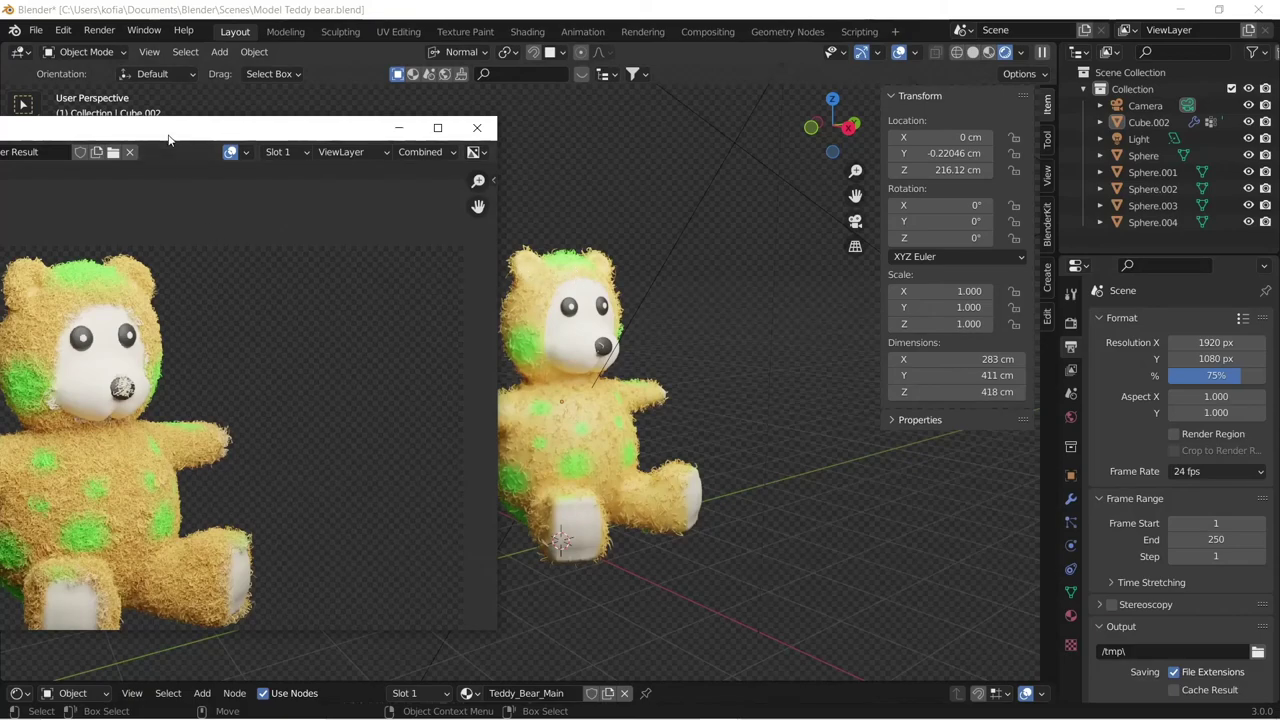
{"action": "left_click_drag", "start_coordinate": [168, 140], "coordinate": [200, 84]}
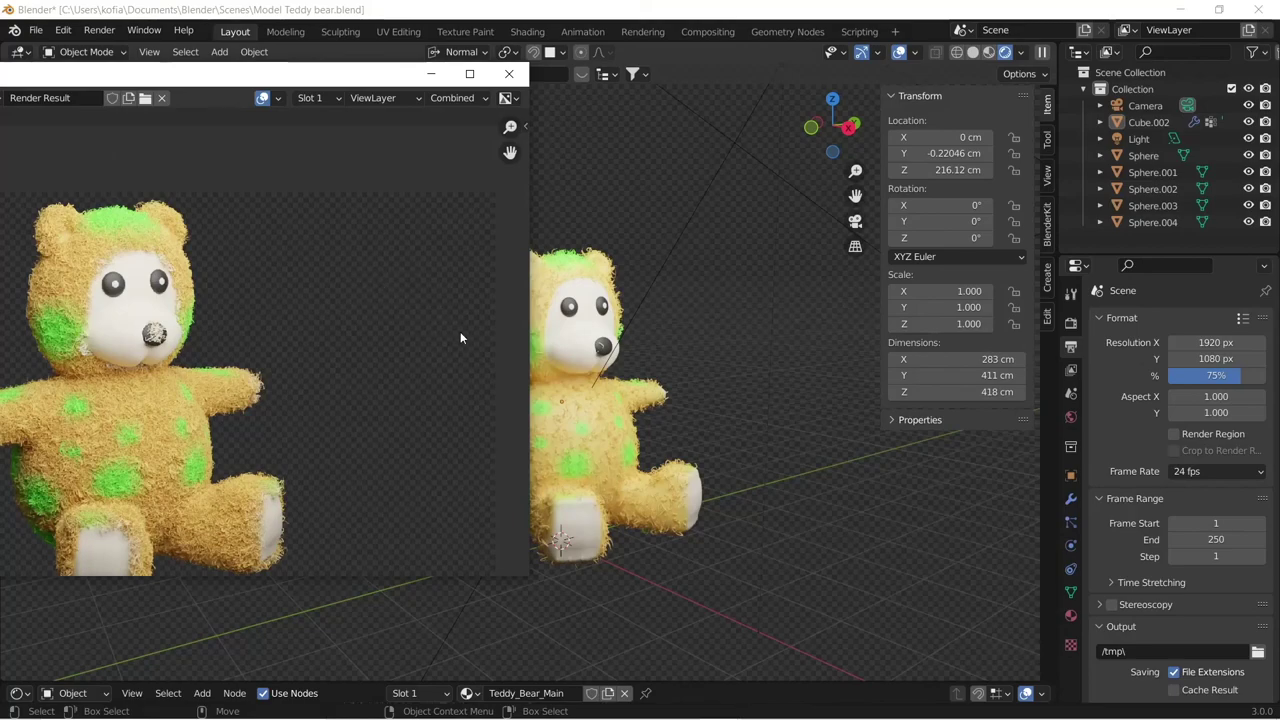
{"action": "left_click_drag", "start_coordinate": [530, 330], "coordinate": [484, 315]}
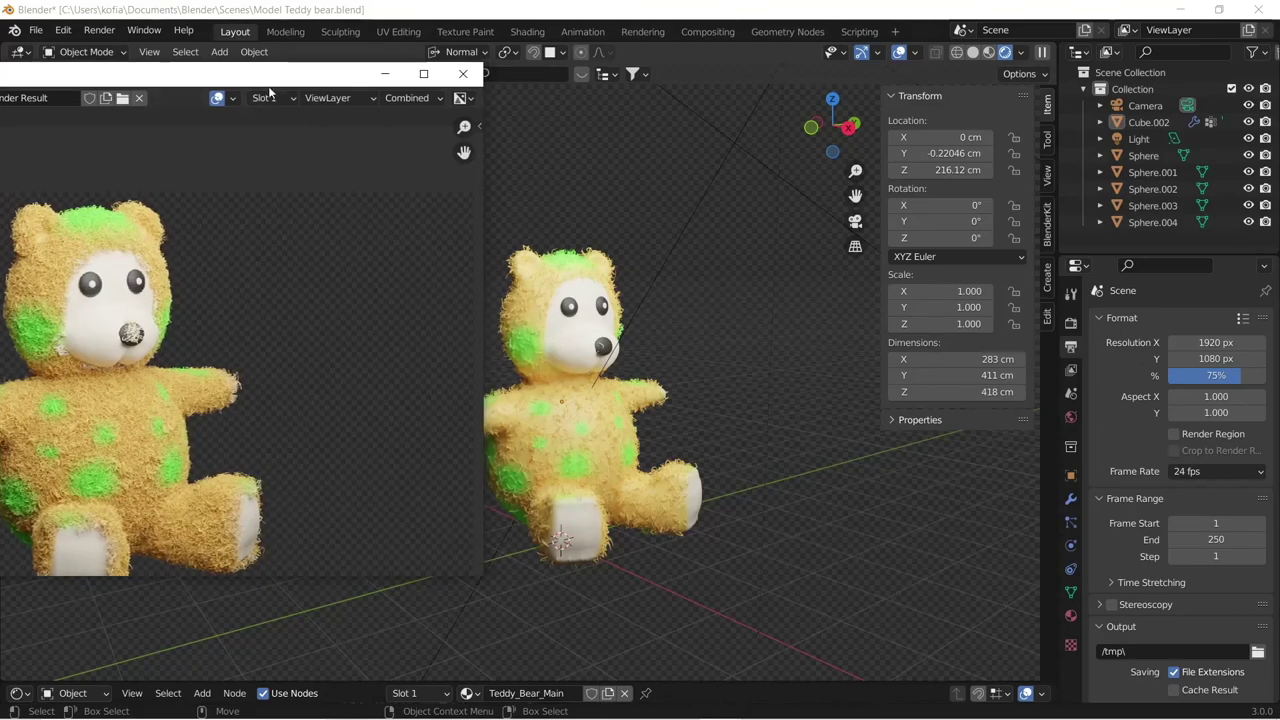